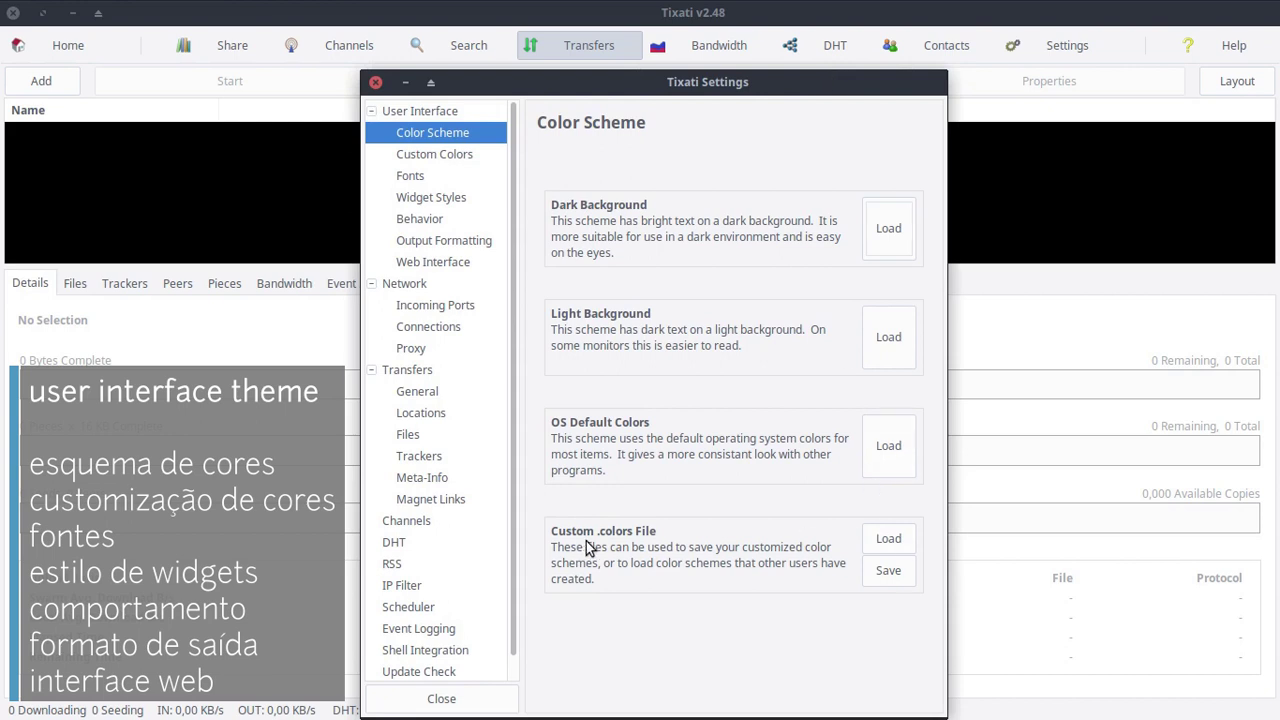
View the file chooser for loading a custom .colors scheme, and leave it without choosing a file
click(889, 540)
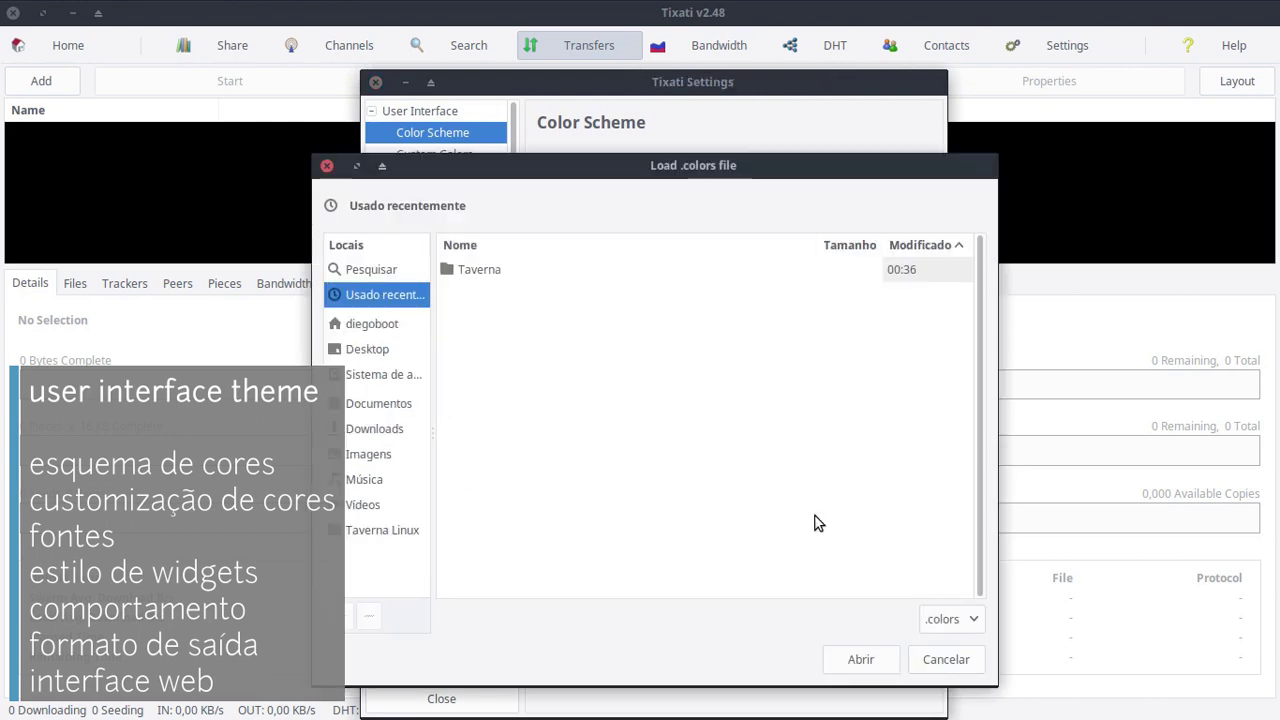
click(948, 661)
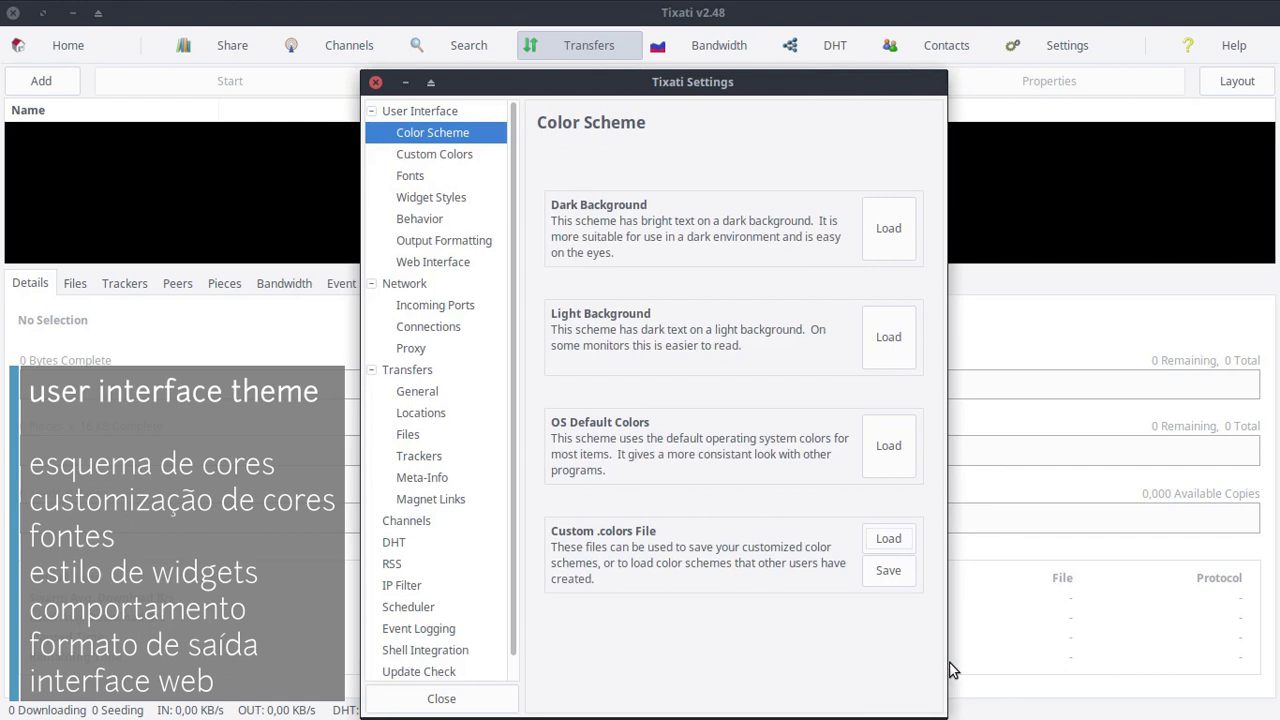
Examine the Custom Colors entries from Background through Text View Selection Background
click(470, 160)
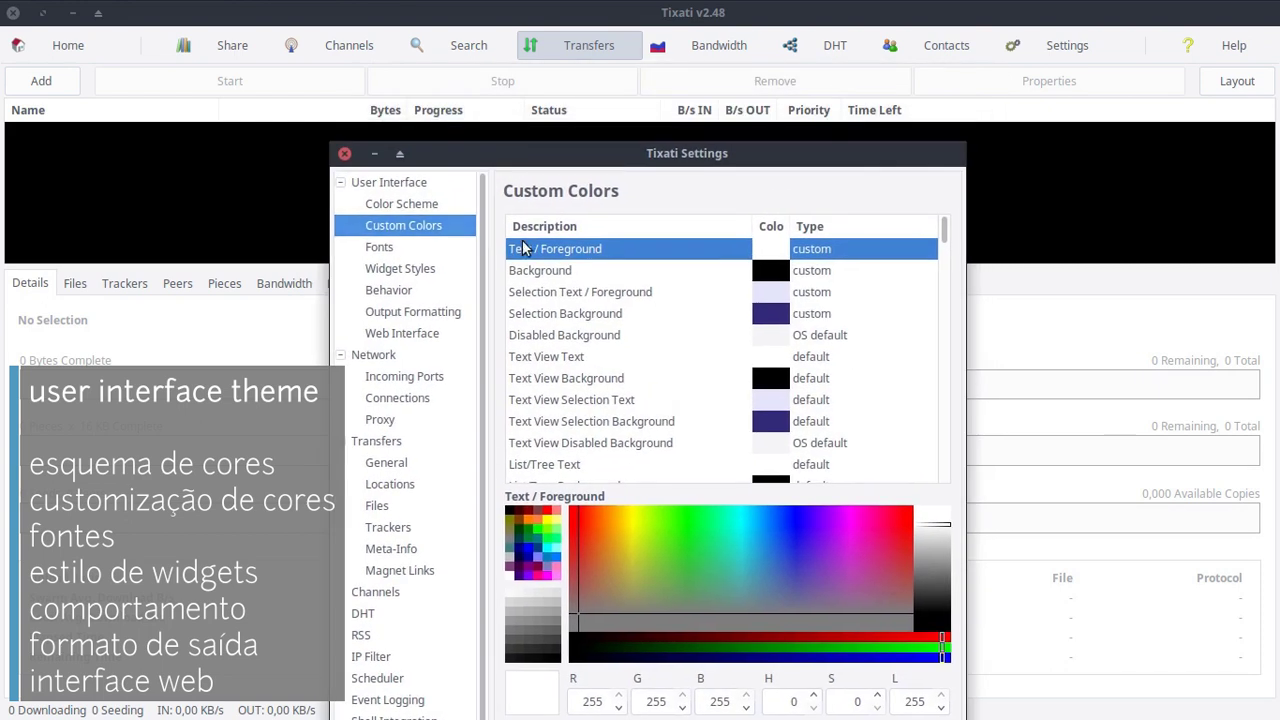
click(535, 276)
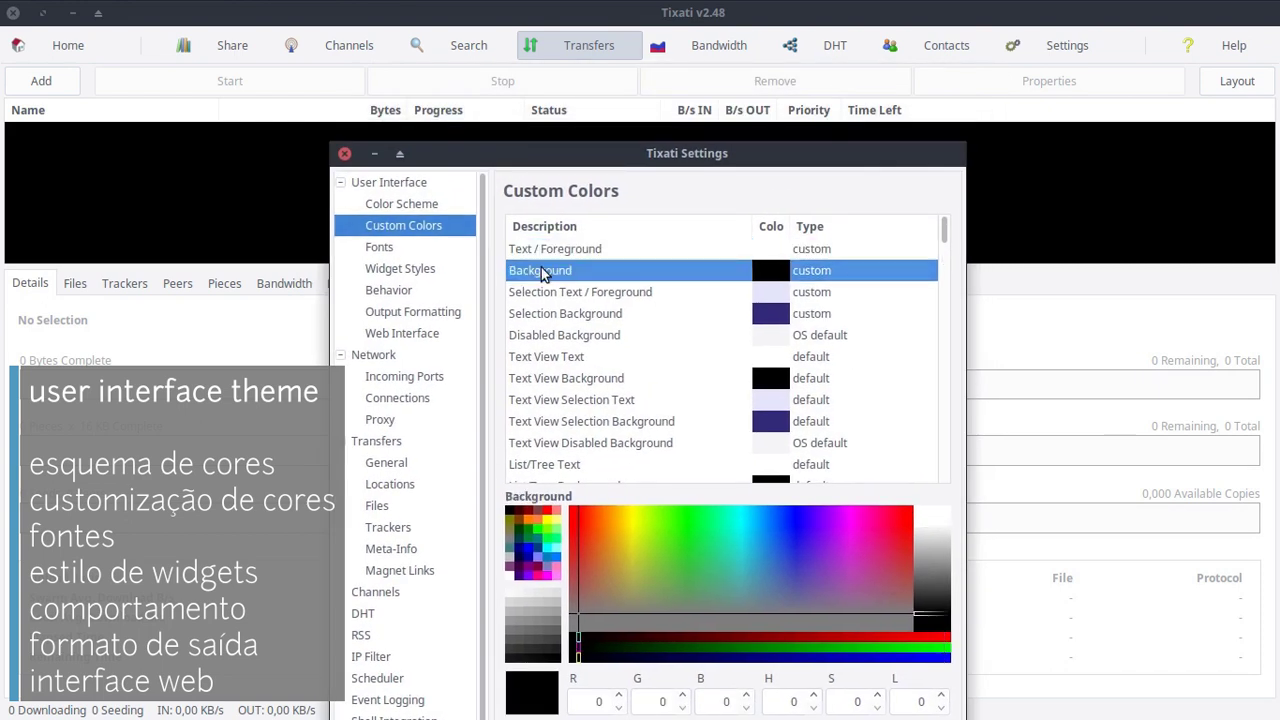
click(577, 230)
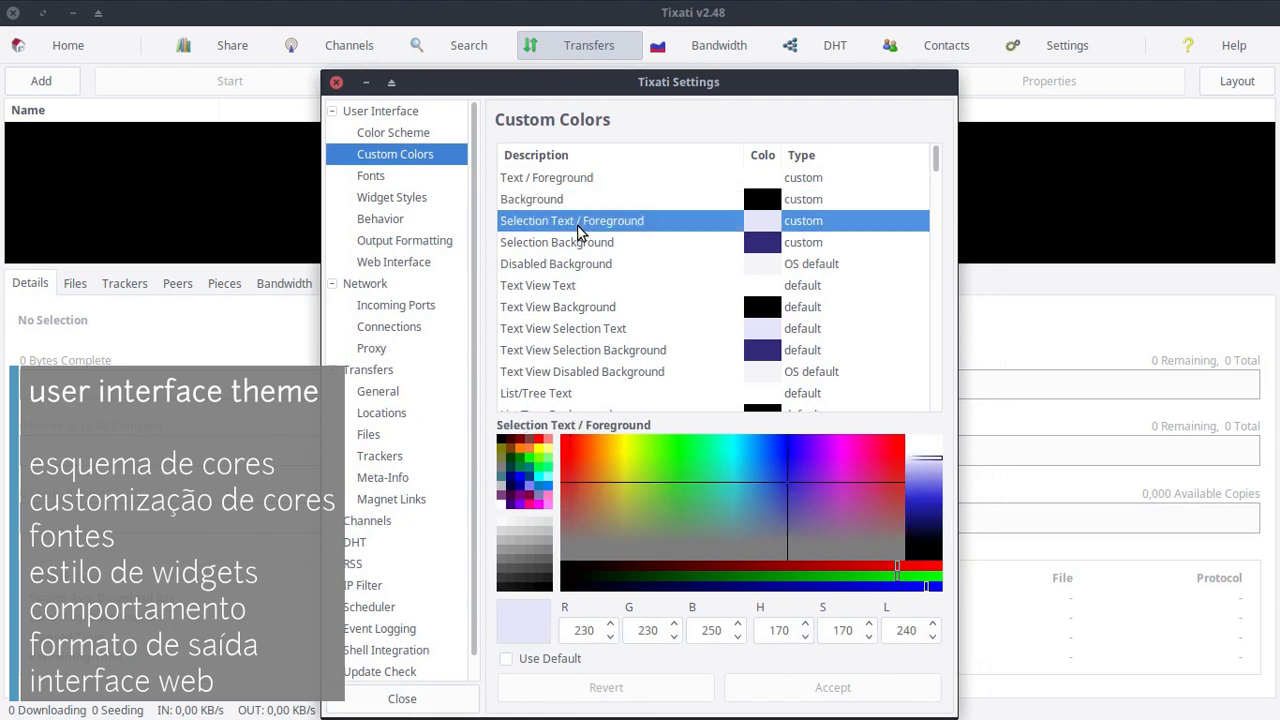
click(572, 245)
click(572, 268)
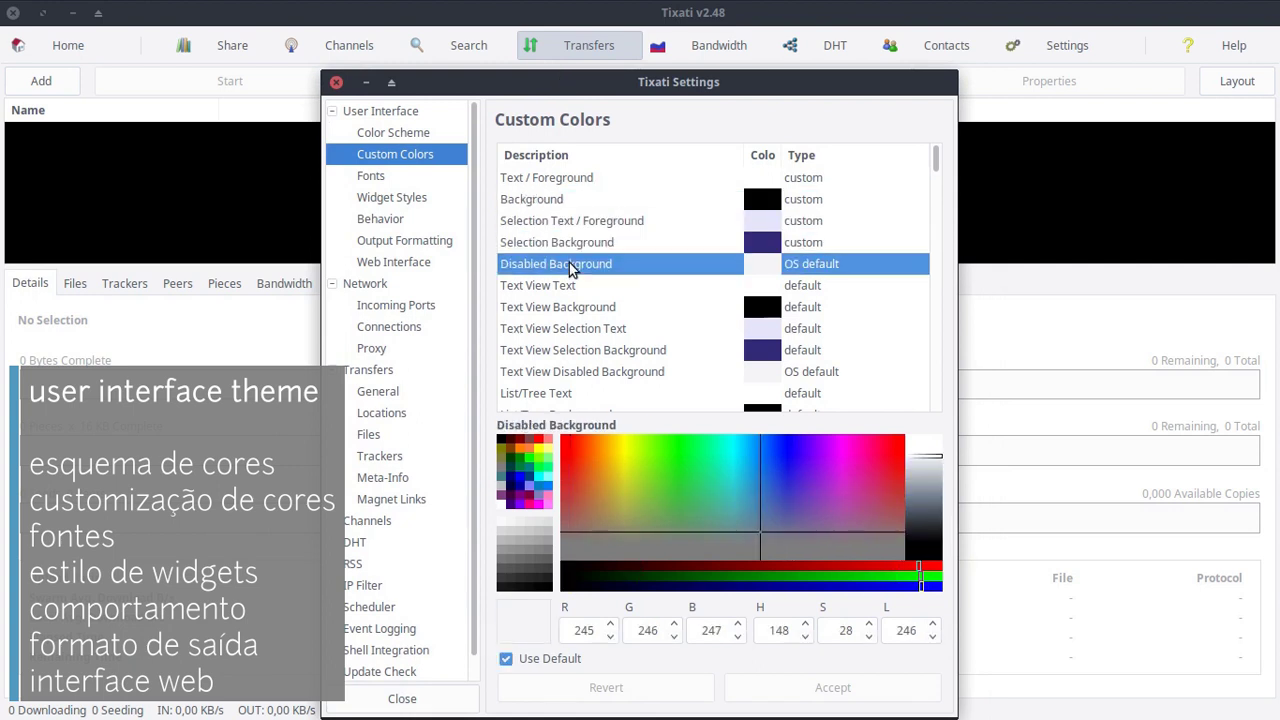
click(567, 288)
click(581, 308)
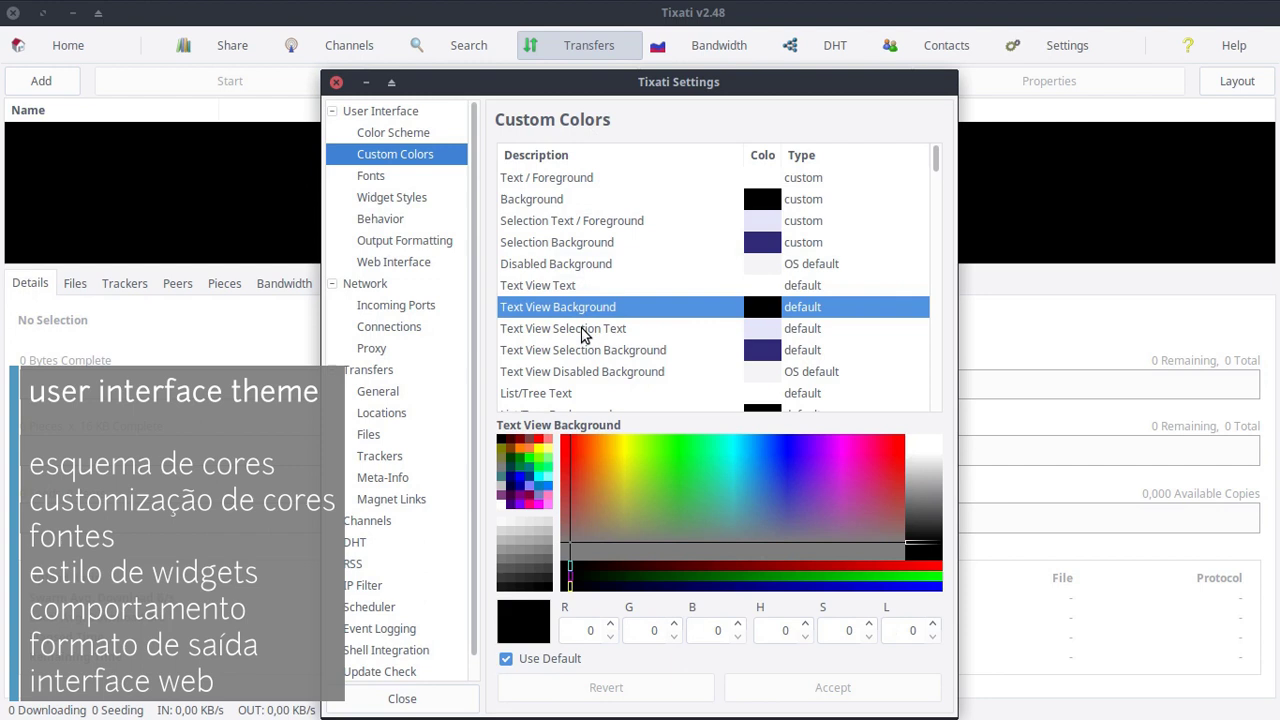
click(583, 330)
click(587, 350)
Pick a green shade (RGB 88, 222, 148) for the List/Tree Text color
drag(586, 86, 586, 72)
click(636, 380)
drag(616, 503, 704, 468)
mouse_move(922, 460)
mouse_down()
mouse_move(927, 450)
mouse_move(930, 476)
mouse_up()
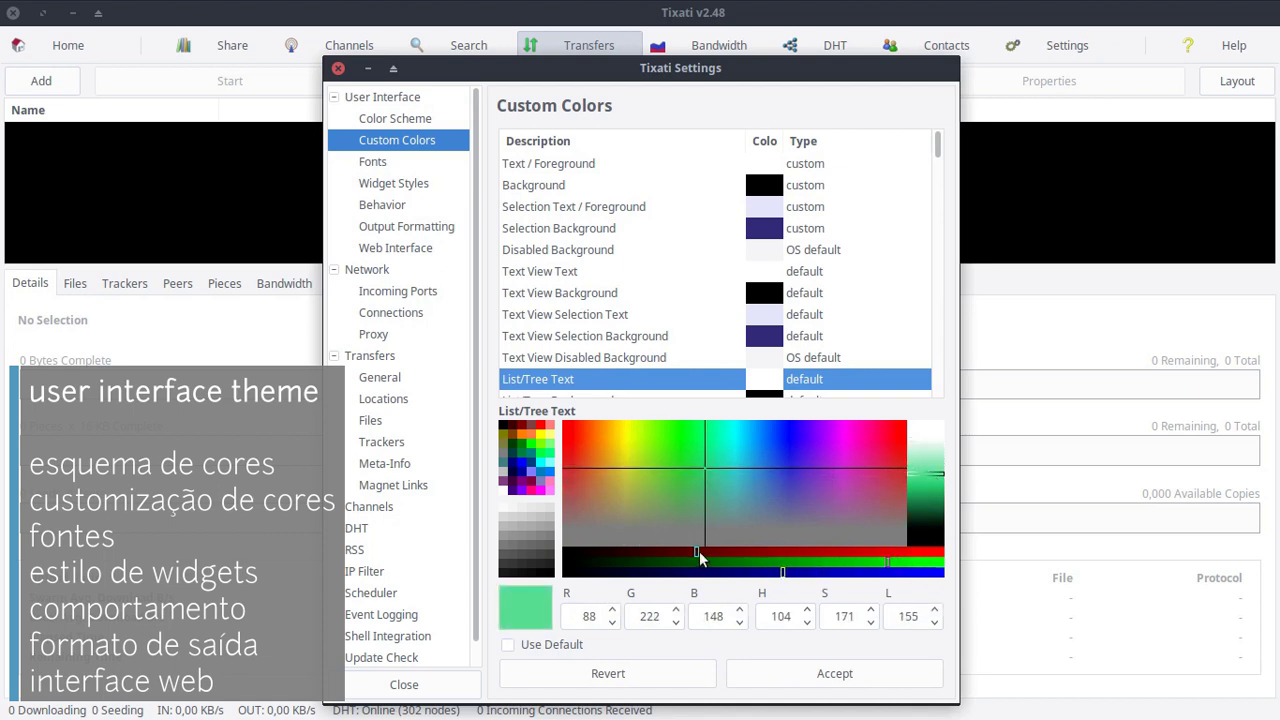
Try several preset gray shades for the List/Tree Text color
click(546, 542)
click(518, 533)
click(510, 540)
click(534, 551)
click(544, 562)
click(549, 572)
Mix a purple (RGB 146, 68, 123) for List/Tree Text, and restore the entry's default color
drag(600, 566, 675, 578)
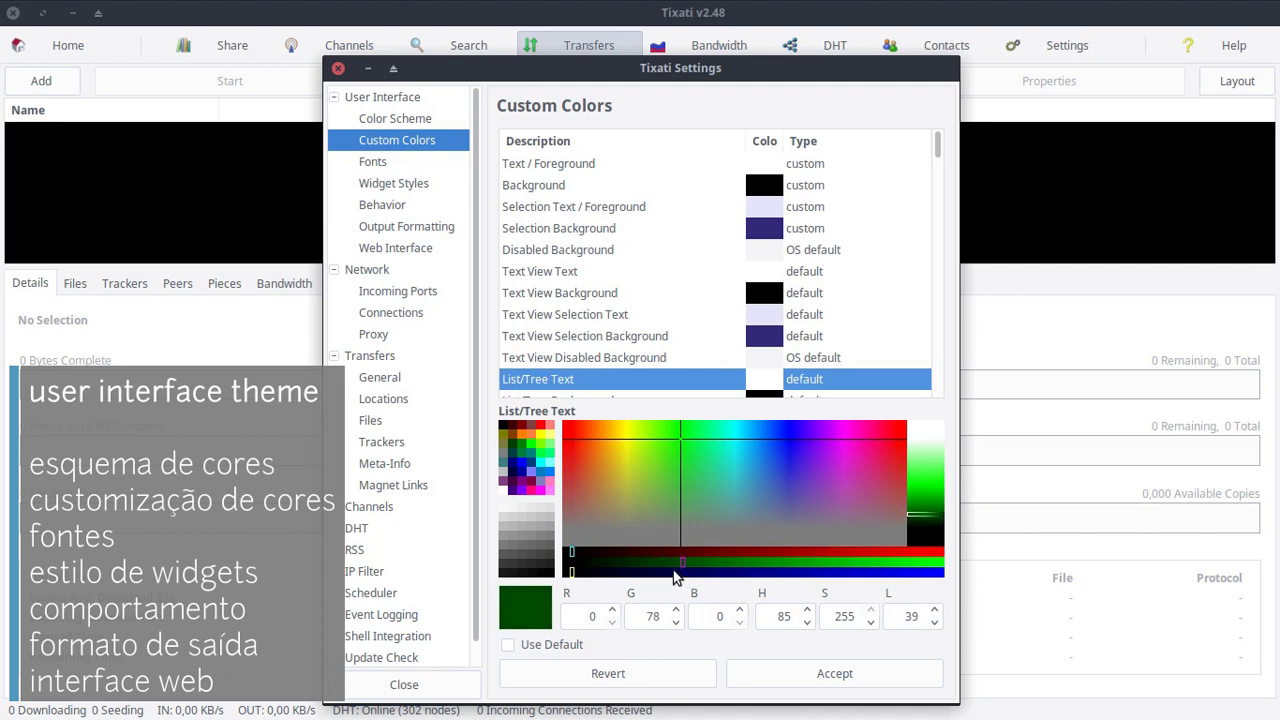
click(773, 576)
click(860, 550)
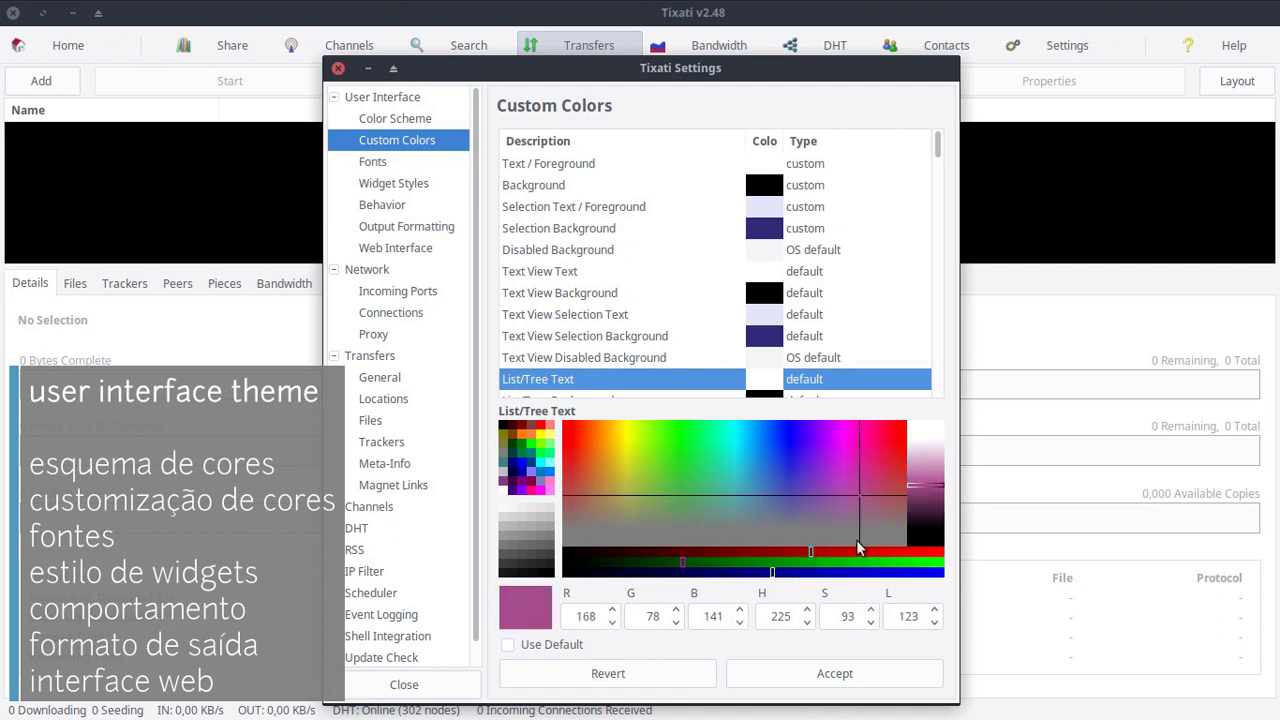
mouse_move(920, 492)
mouse_down()
mouse_move(929, 428)
mouse_move(930, 515)
mouse_move(928, 497)
mouse_up()
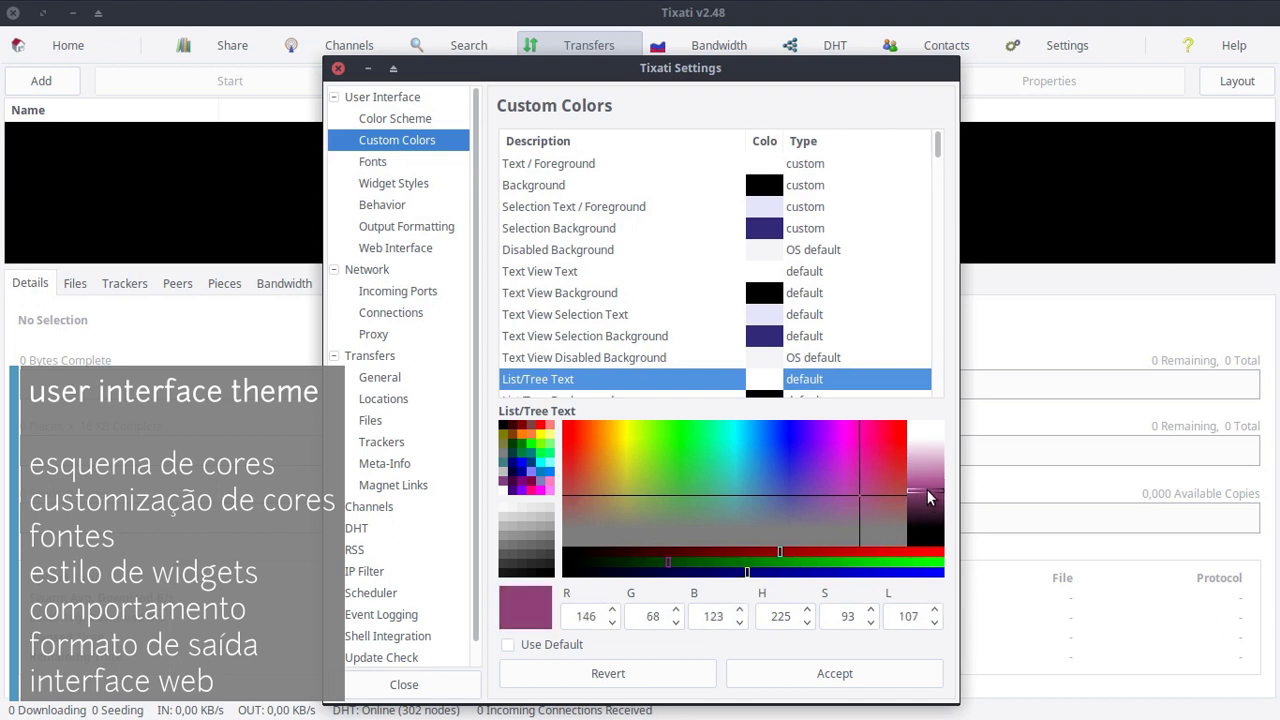
click(566, 645)
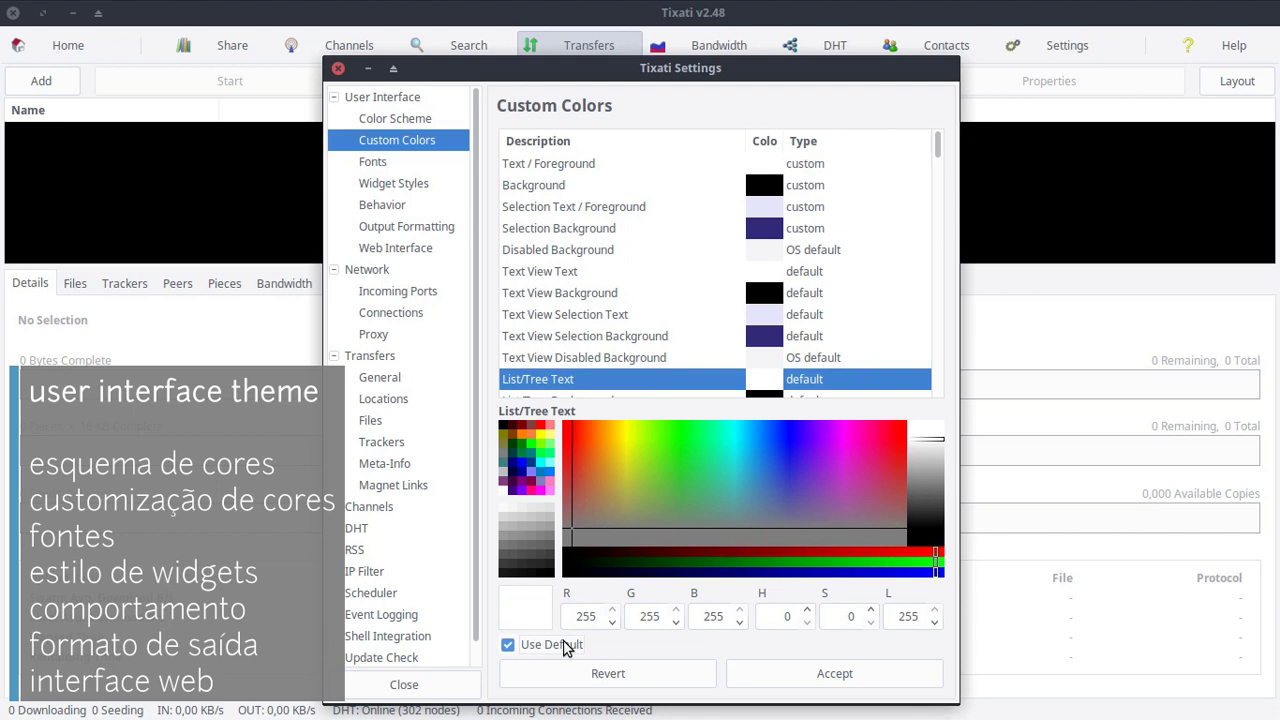
Examine the font settings of the Toolbar, Button, List/Tree and Chart items
click(418, 168)
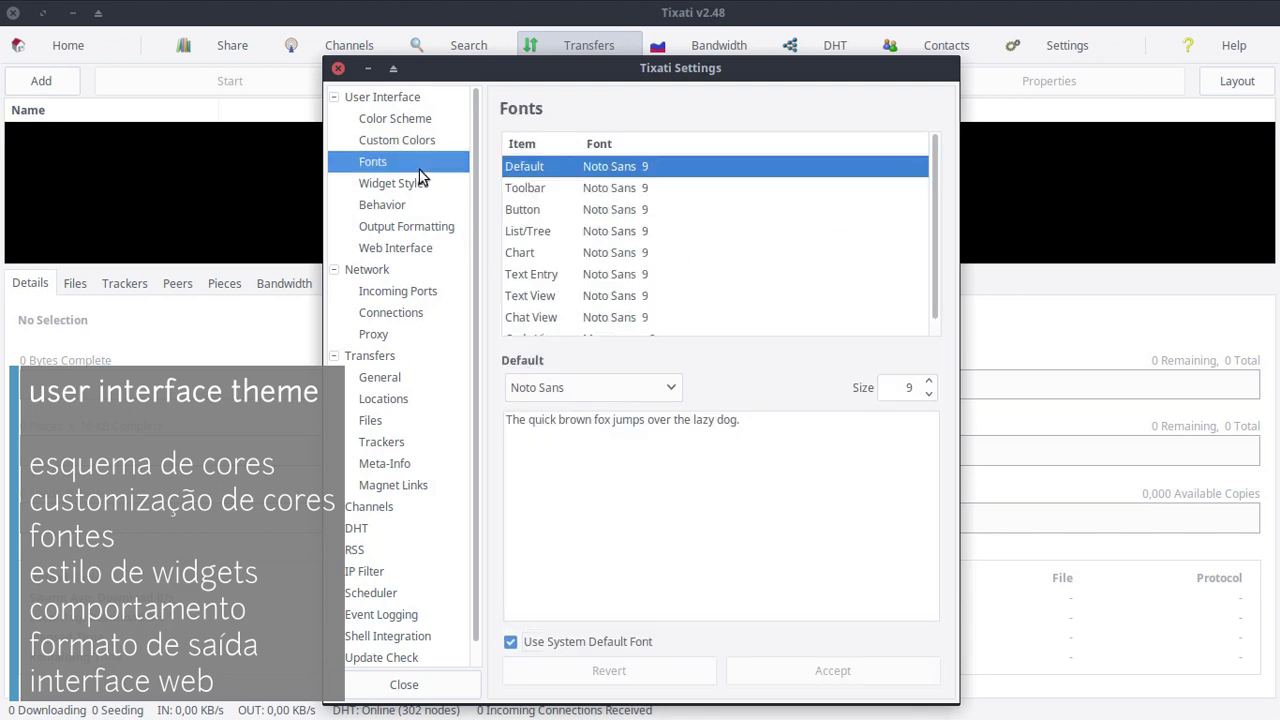
click(600, 190)
click(626, 211)
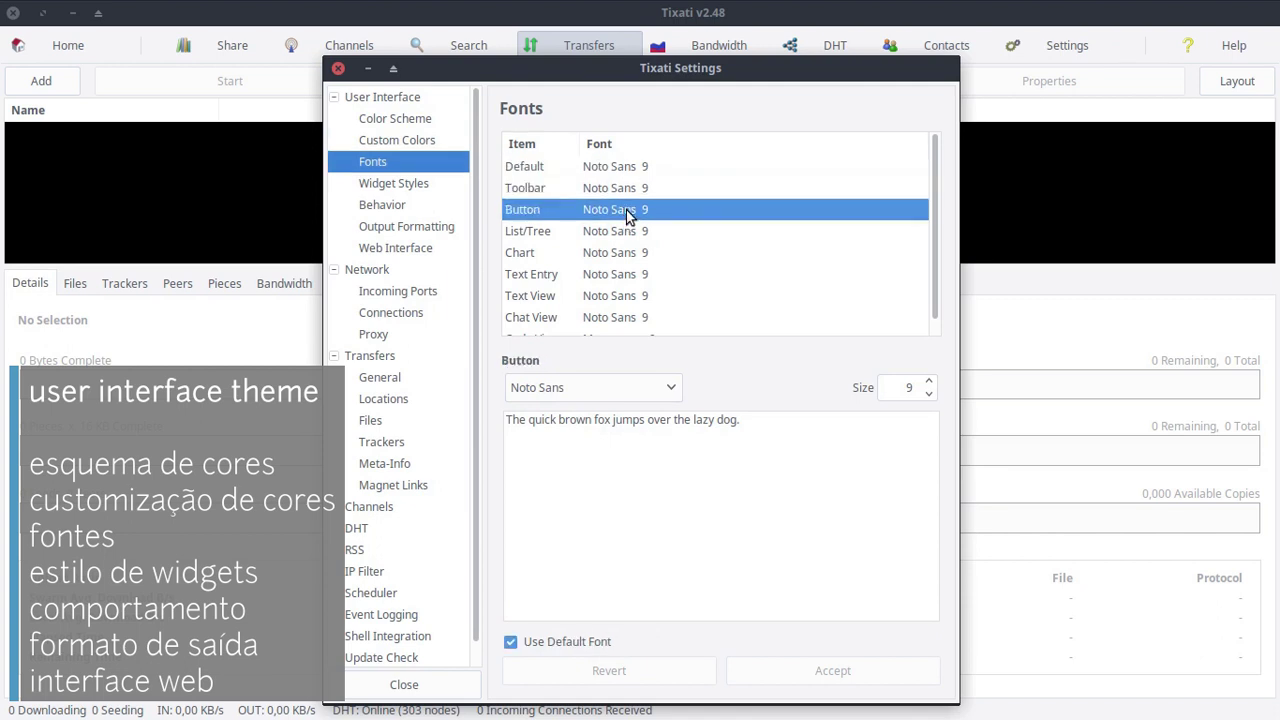
click(628, 235)
click(624, 254)
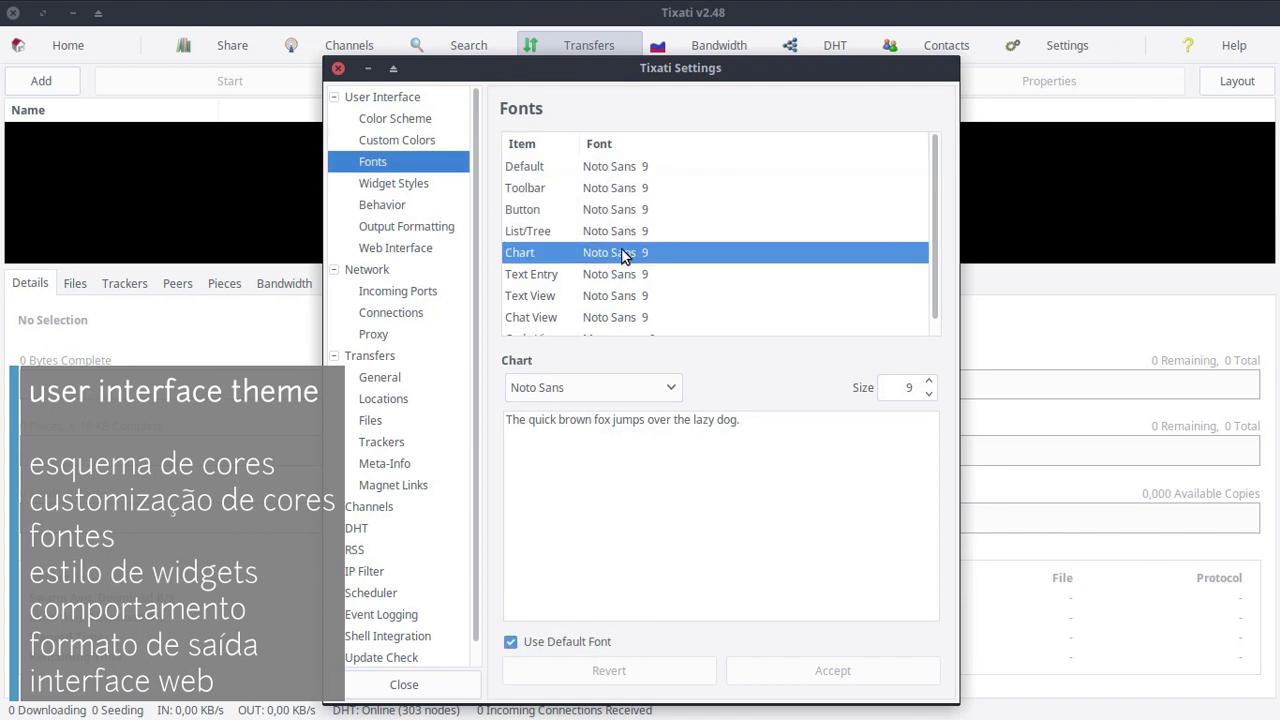
Preview the Default interface font at size 32, and leave the item without accepting the change
click(633, 168)
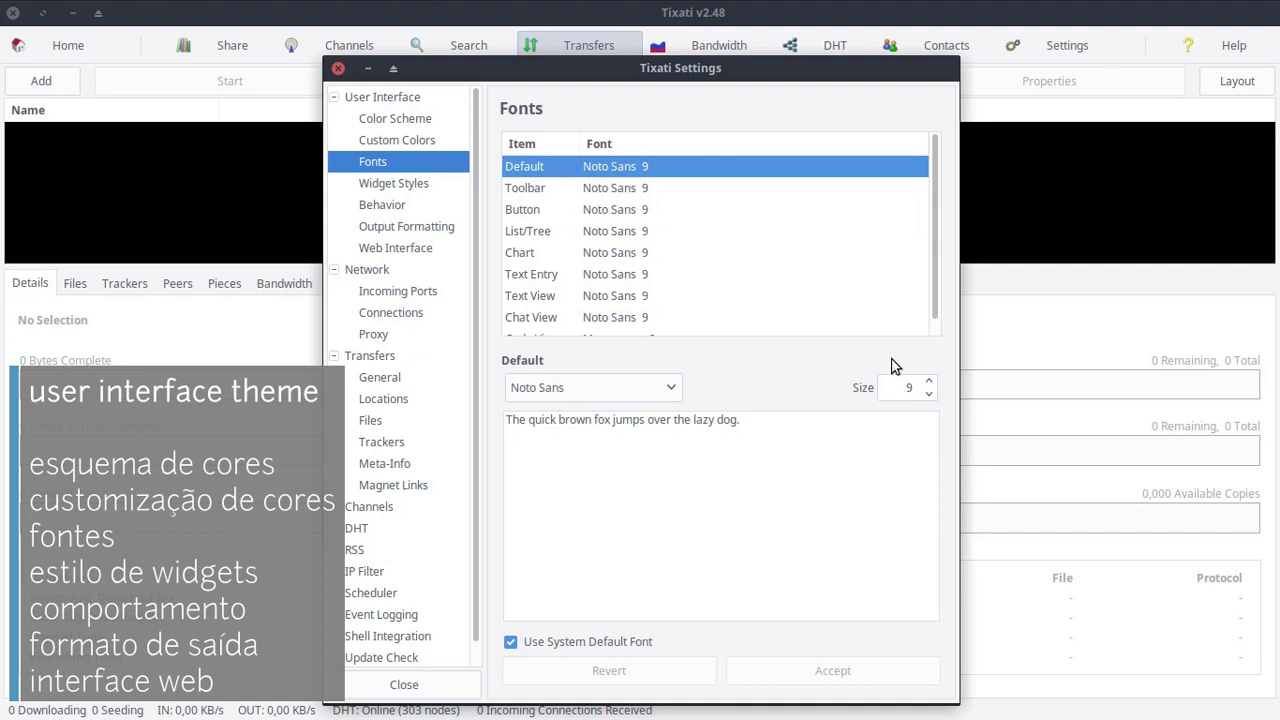
click(929, 382)
scroll(930, 388, up, 20)
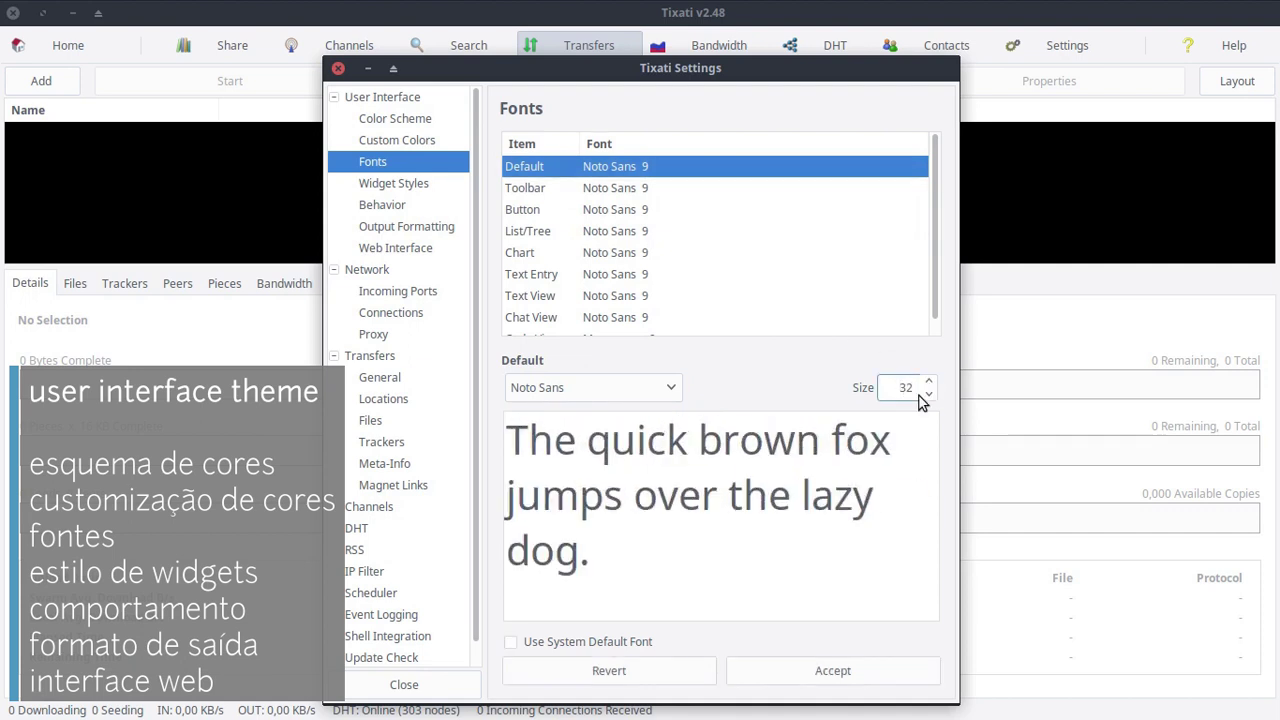
click(606, 198)
click(621, 168)
Try the OS Default, Icon Only and Text Only widget styles for the toolbars
click(452, 190)
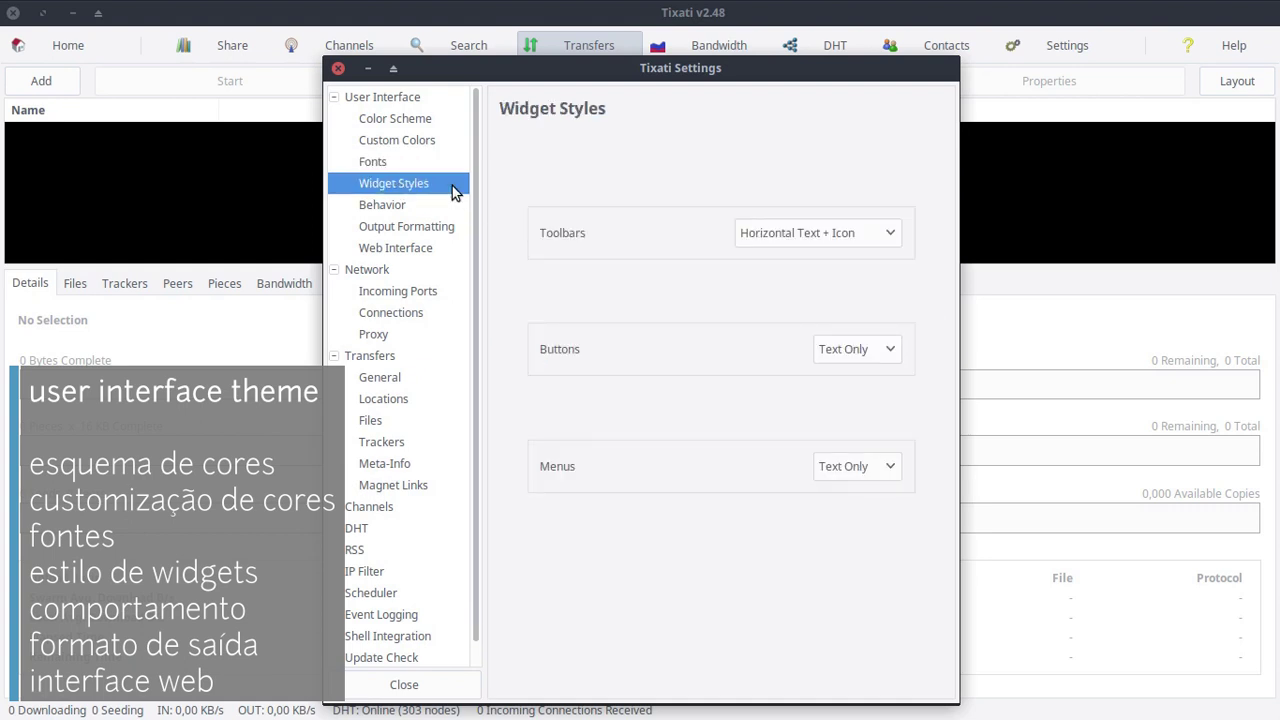
drag(566, 80, 570, 94)
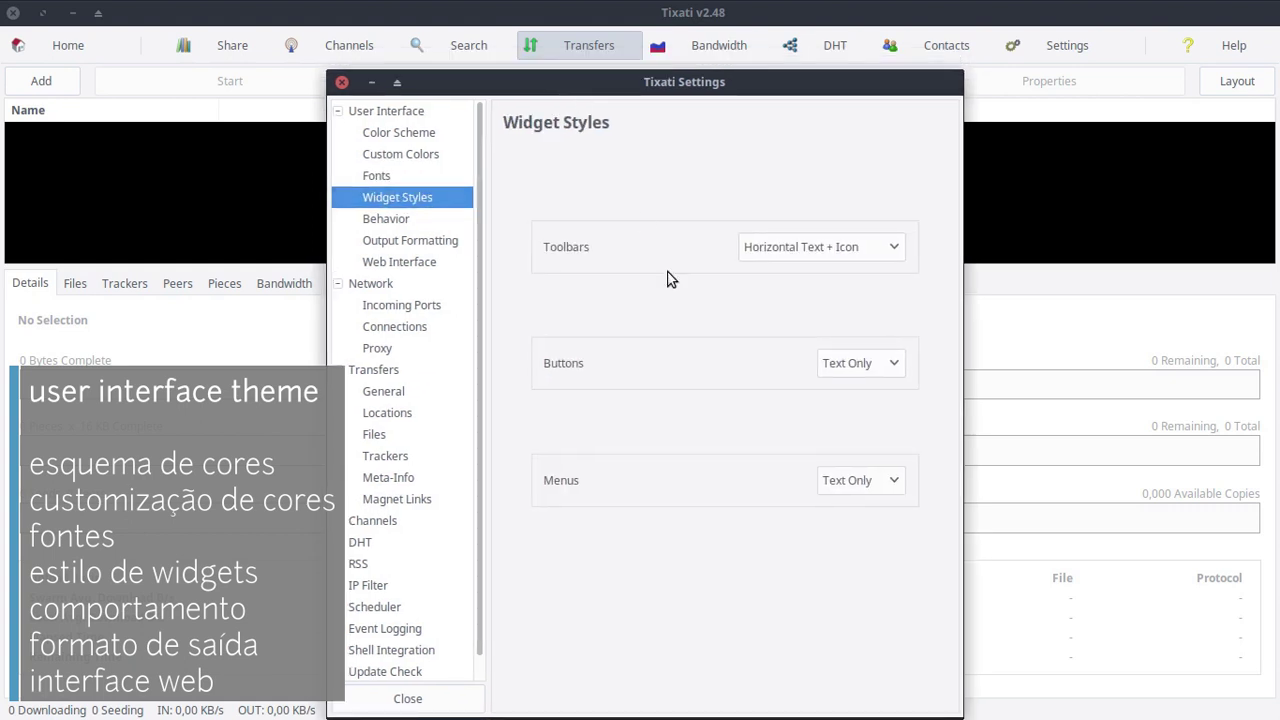
click(820, 250)
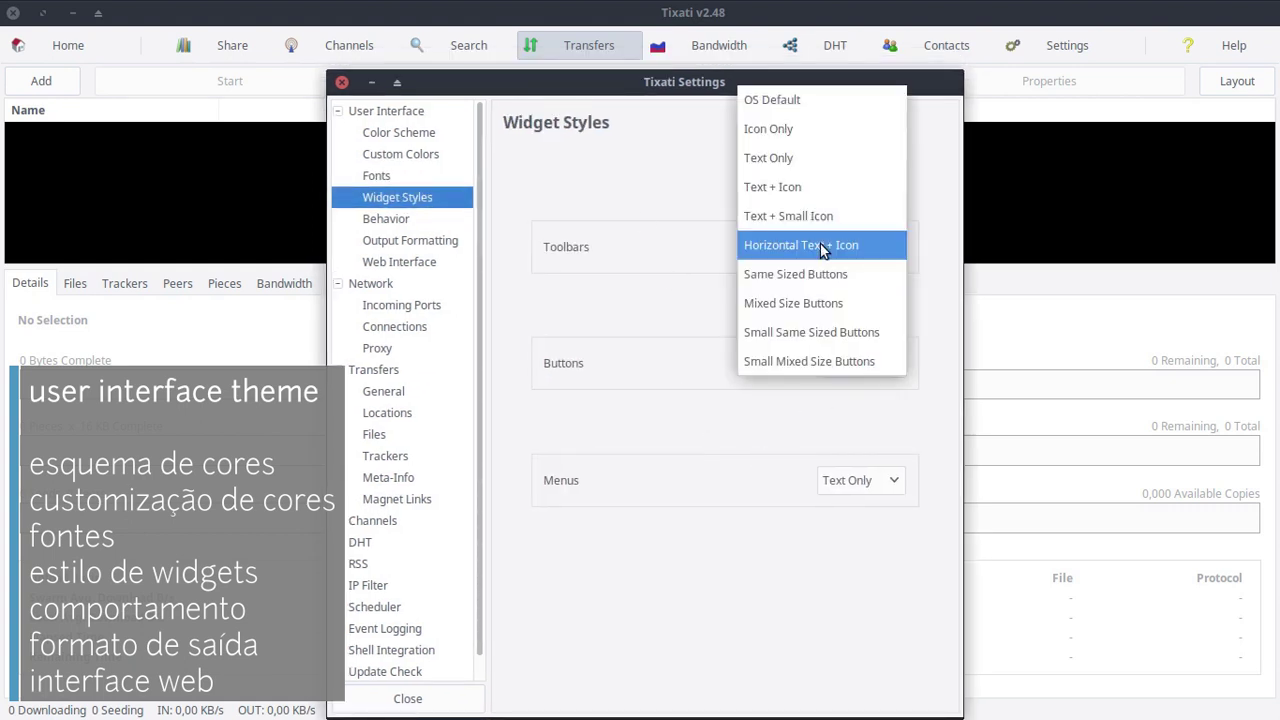
click(795, 102)
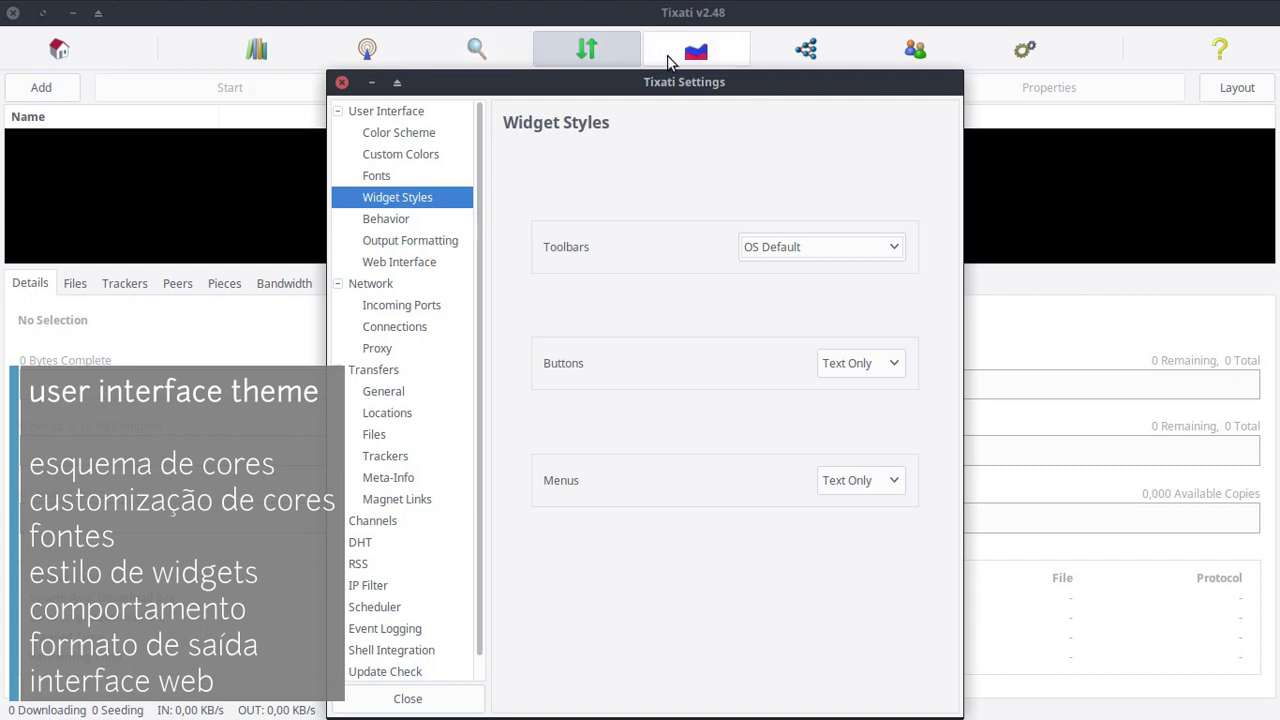
click(794, 240)
click(790, 273)
click(797, 249)
click(797, 274)
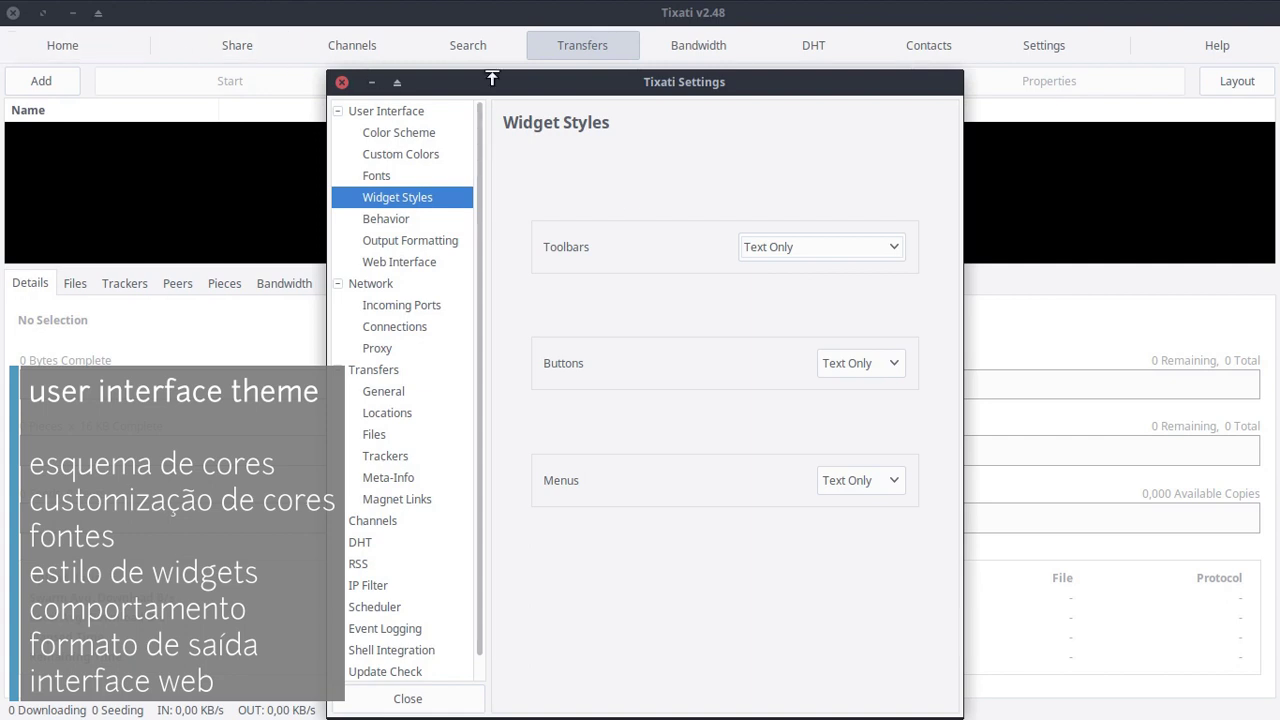
Try the Text + Icon and Text + Small Icon toolbar styles, and return the toolbars to Horizontal Text + Icon
mouse_move(491, 78)
mouse_down()
mouse_move(491, 167)
mouse_move(486, 80)
mouse_up()
click(789, 248)
click(789, 248)
drag(632, 84, 627, 162)
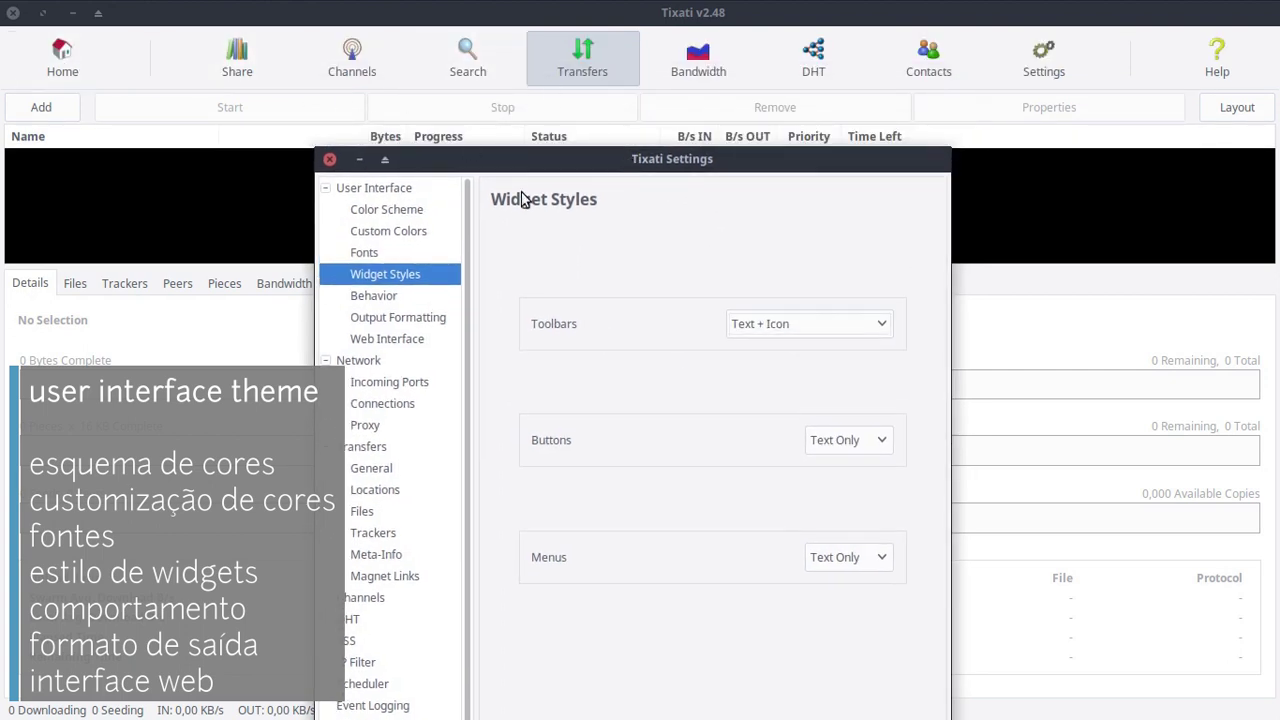
click(797, 328)
click(786, 351)
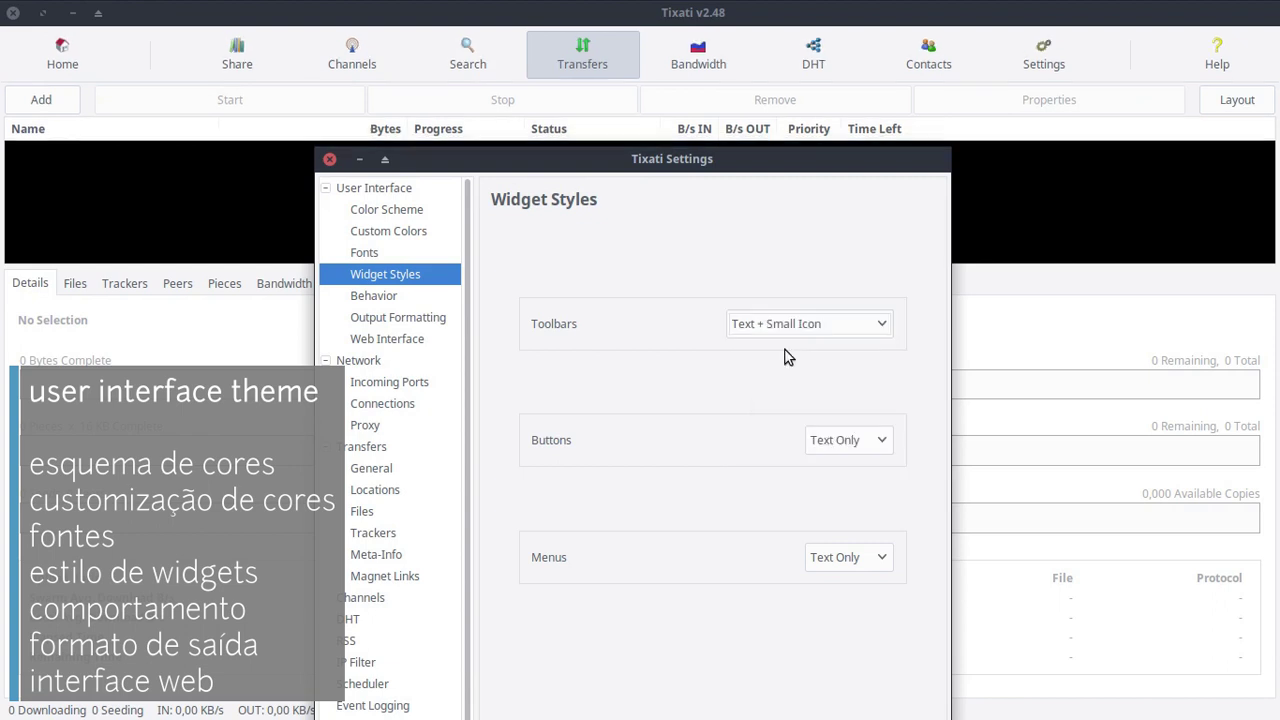
click(786, 343)
click(795, 348)
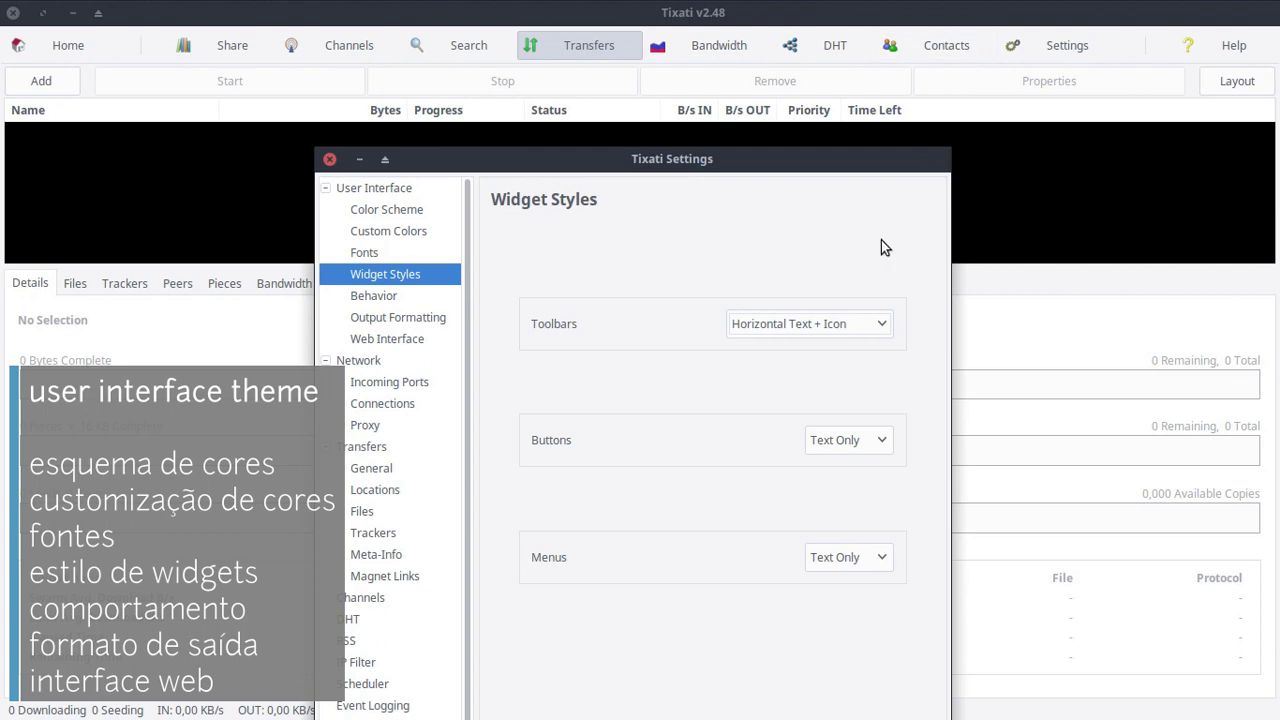
Try the Same Sized Buttons and Mixed Size Buttons styles for the toolbars
click(856, 322)
click(839, 348)
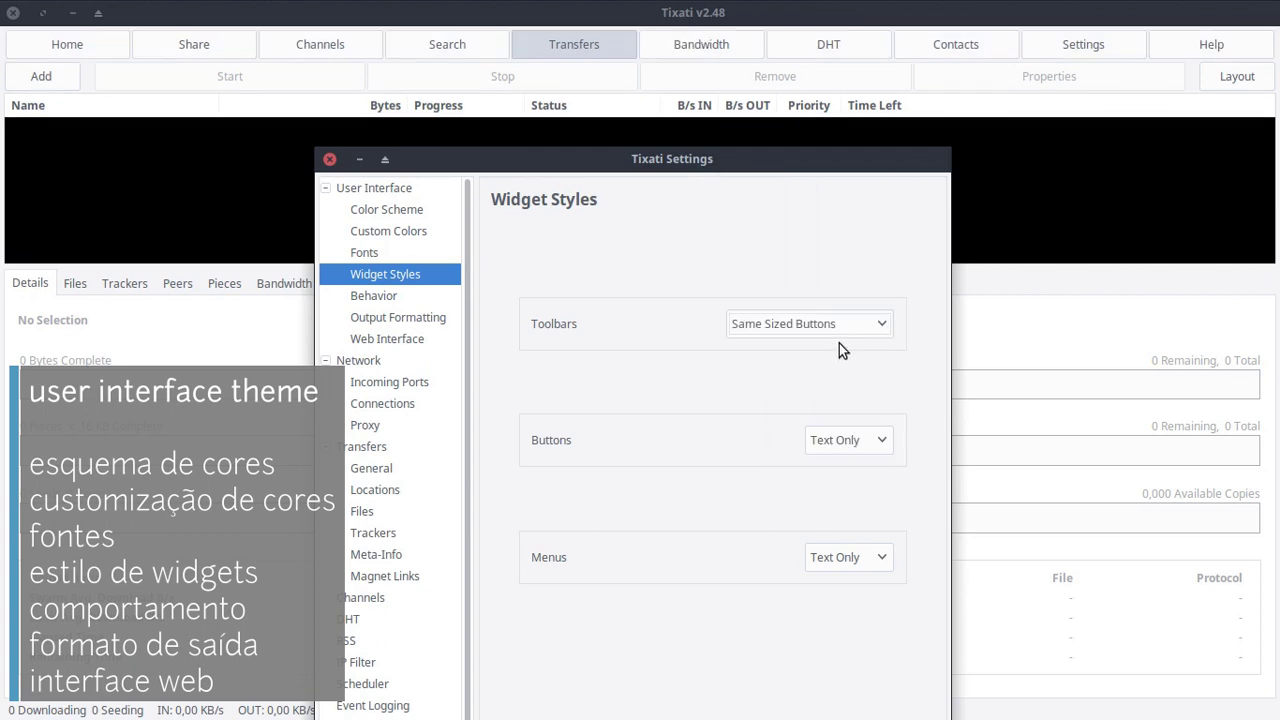
click(795, 326)
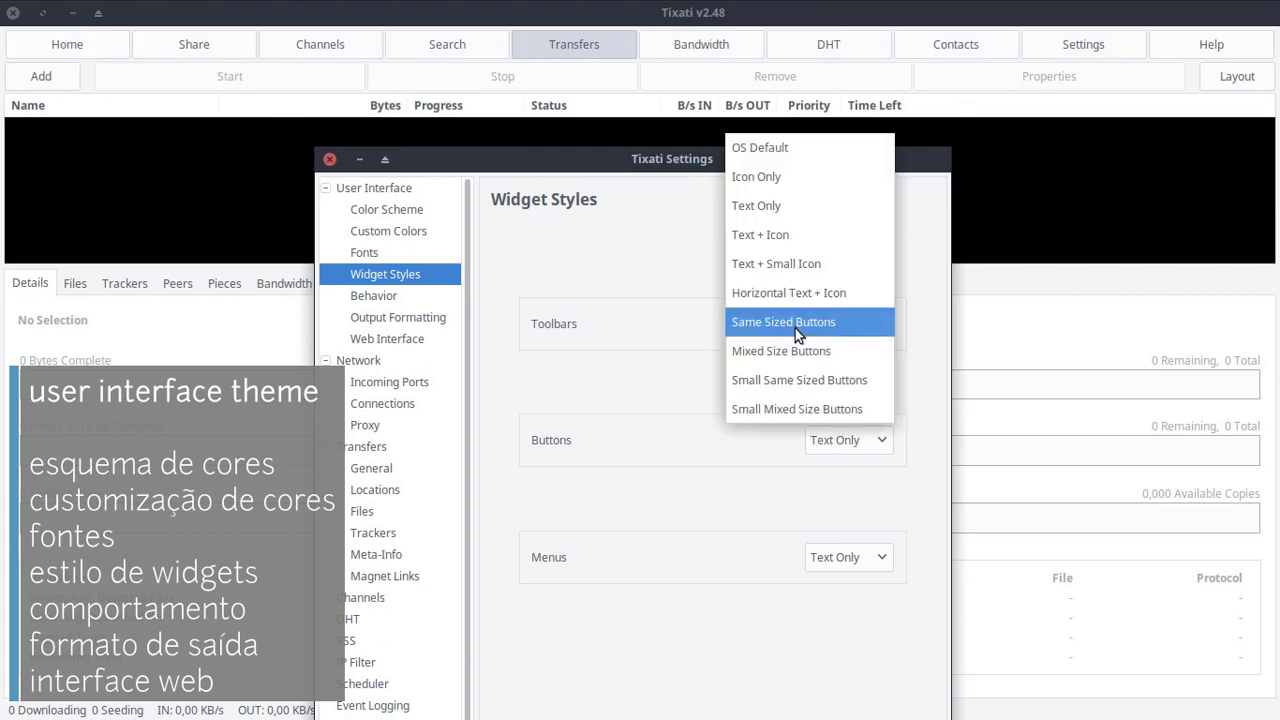
click(792, 351)
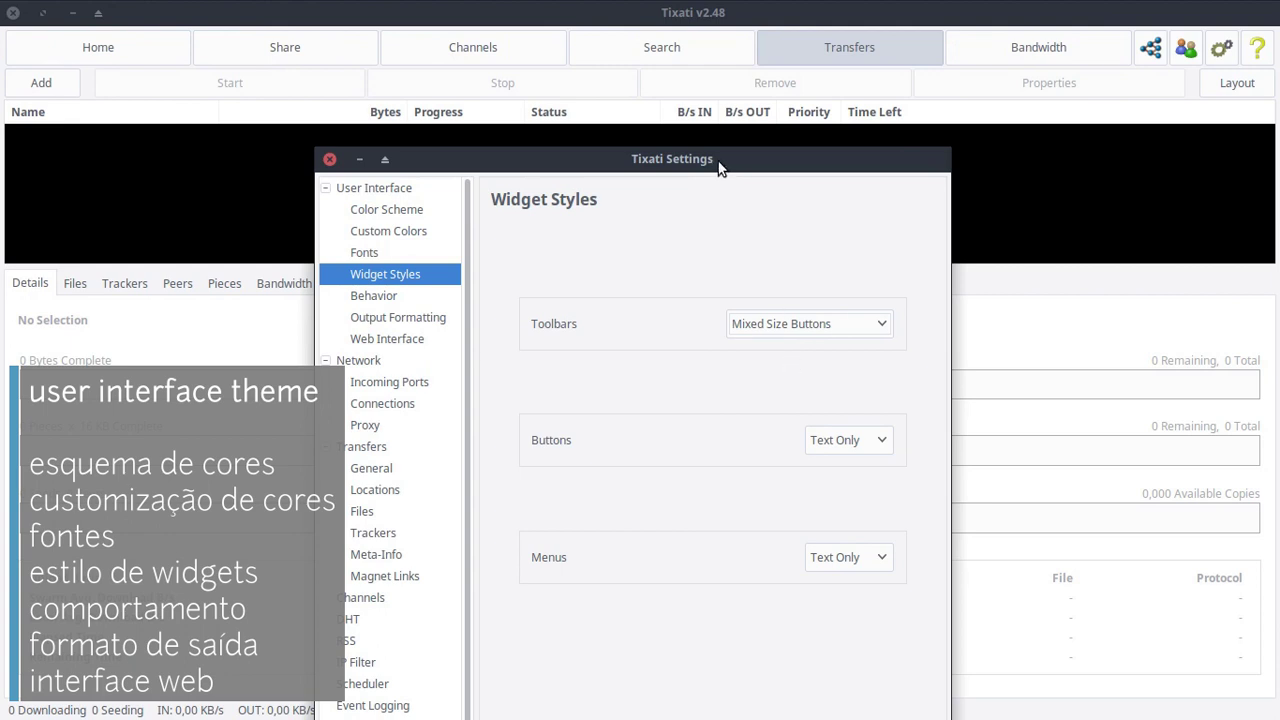
Try Small Same Sized Buttons and Small Mixed Size Buttons for the toolbars, and return them to Horizontal Text + Icon
click(743, 318)
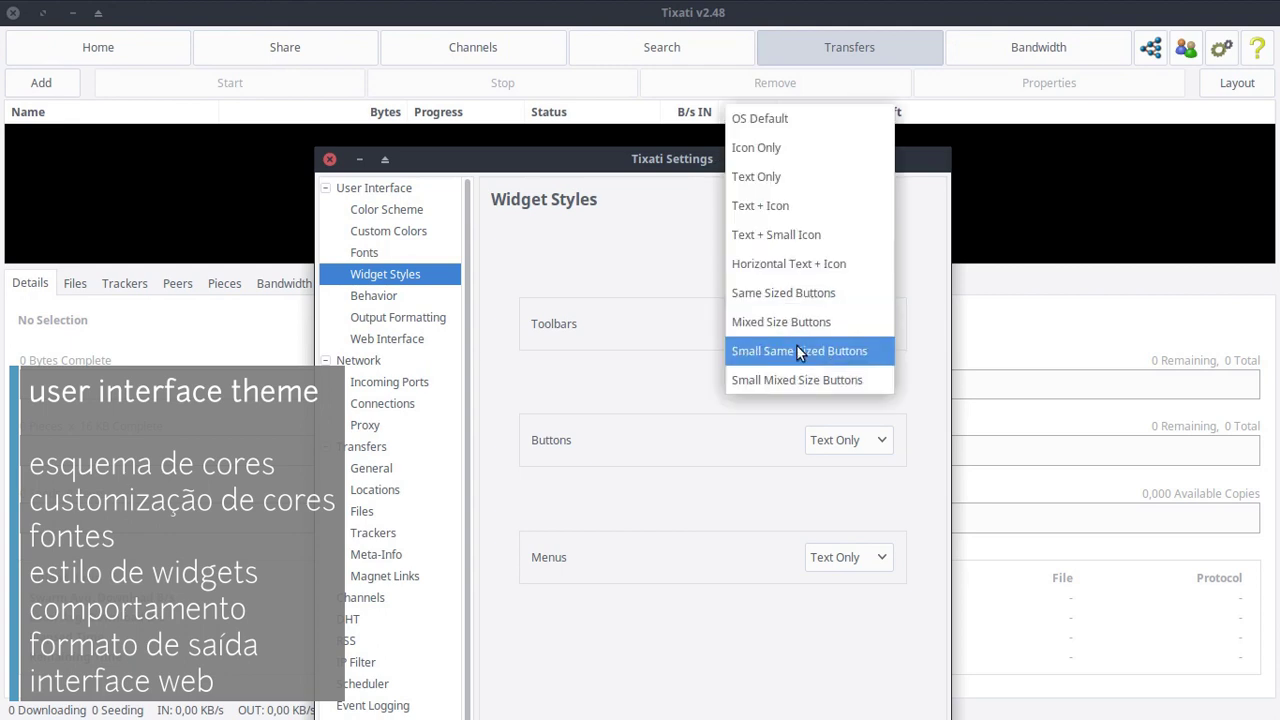
click(796, 344)
click(808, 330)
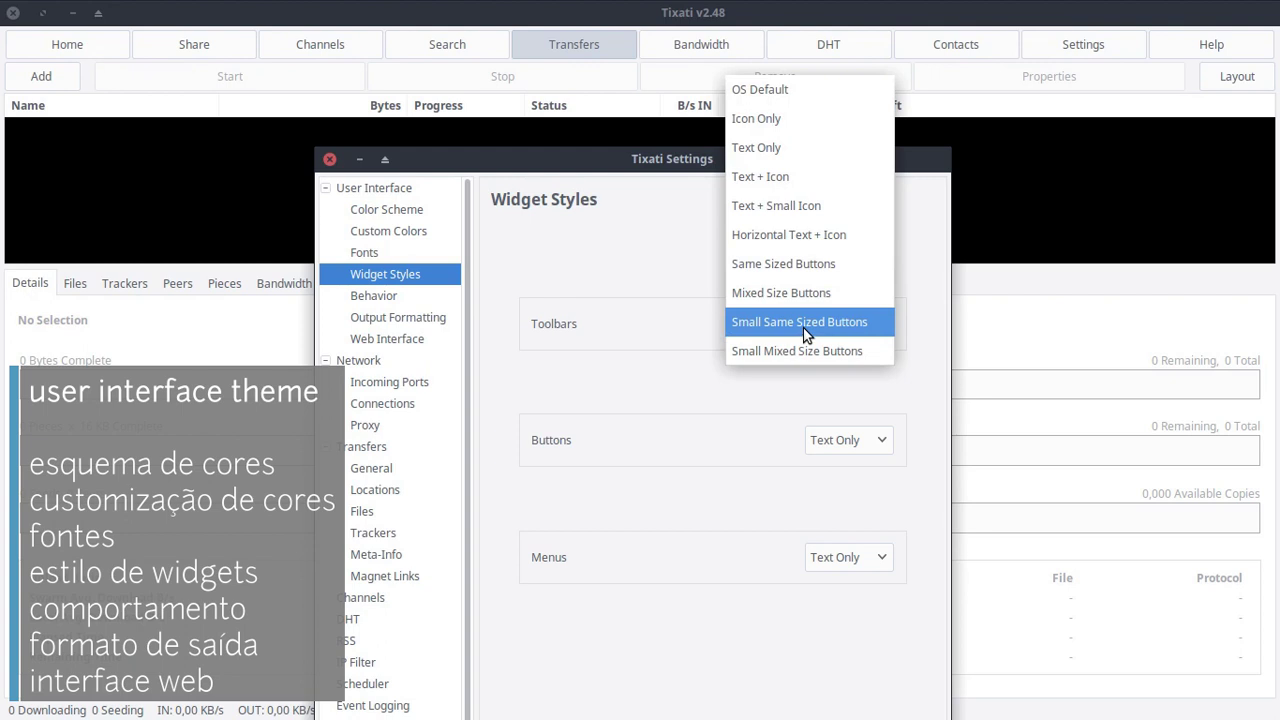
click(815, 364)
click(838, 322)
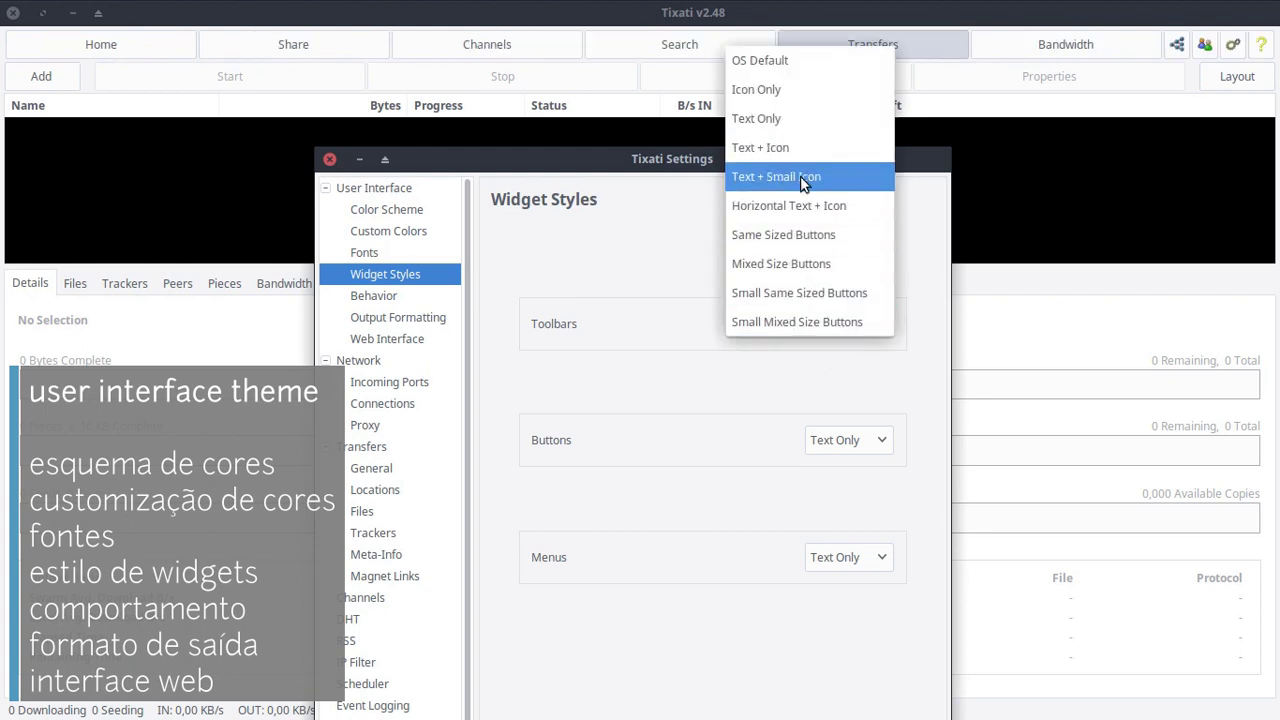
click(791, 206)
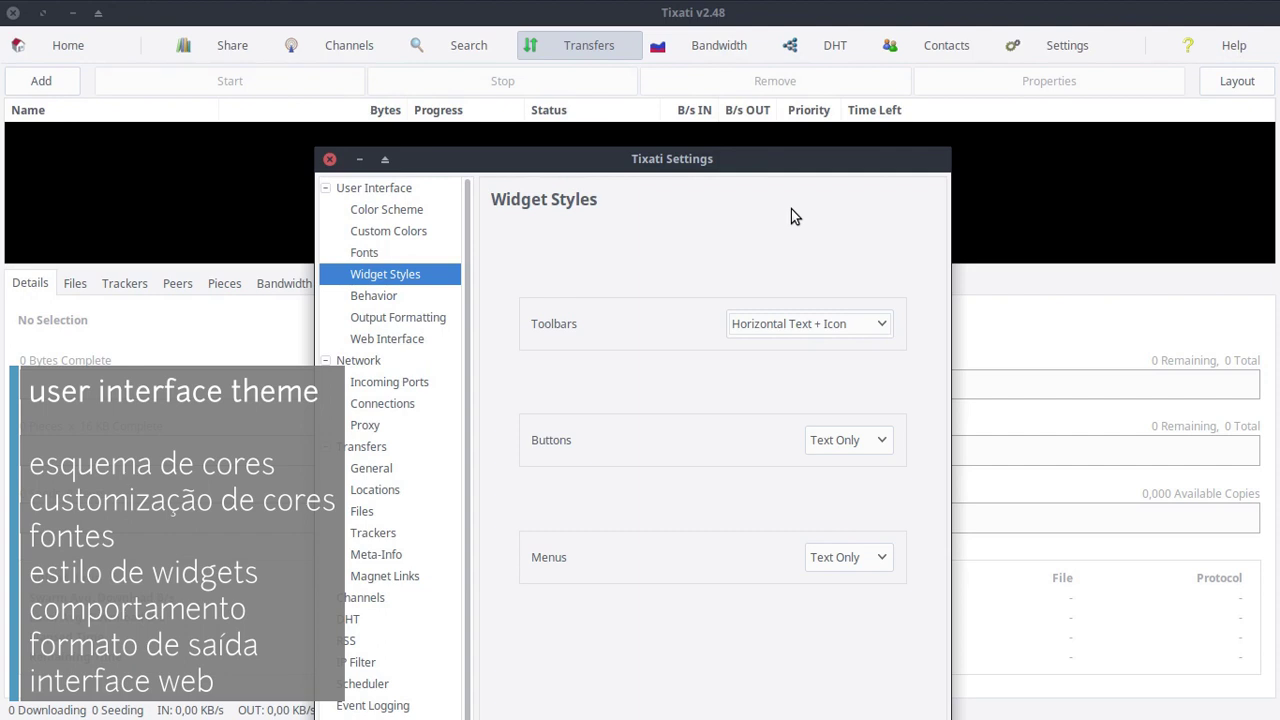
Try the OS Default and Text Only styles for the buttons, and set them to Text + Icon
click(842, 442)
click(858, 417)
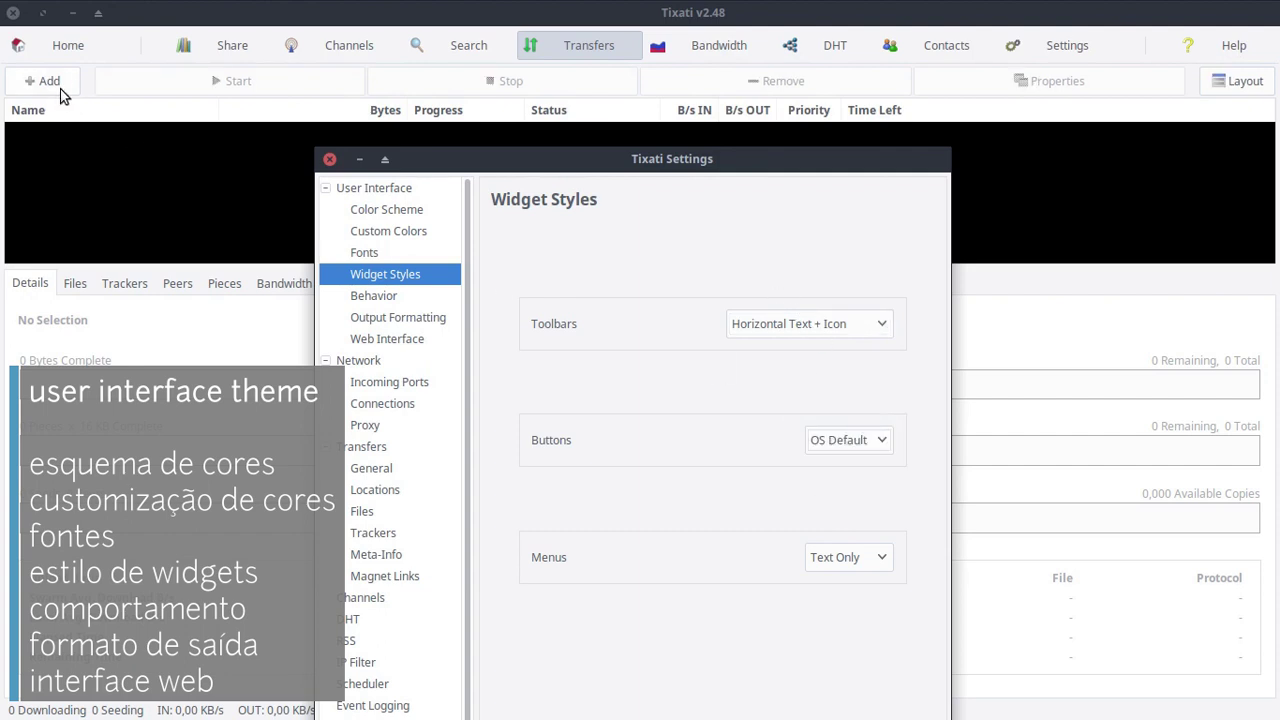
click(842, 445)
click(838, 468)
click(845, 444)
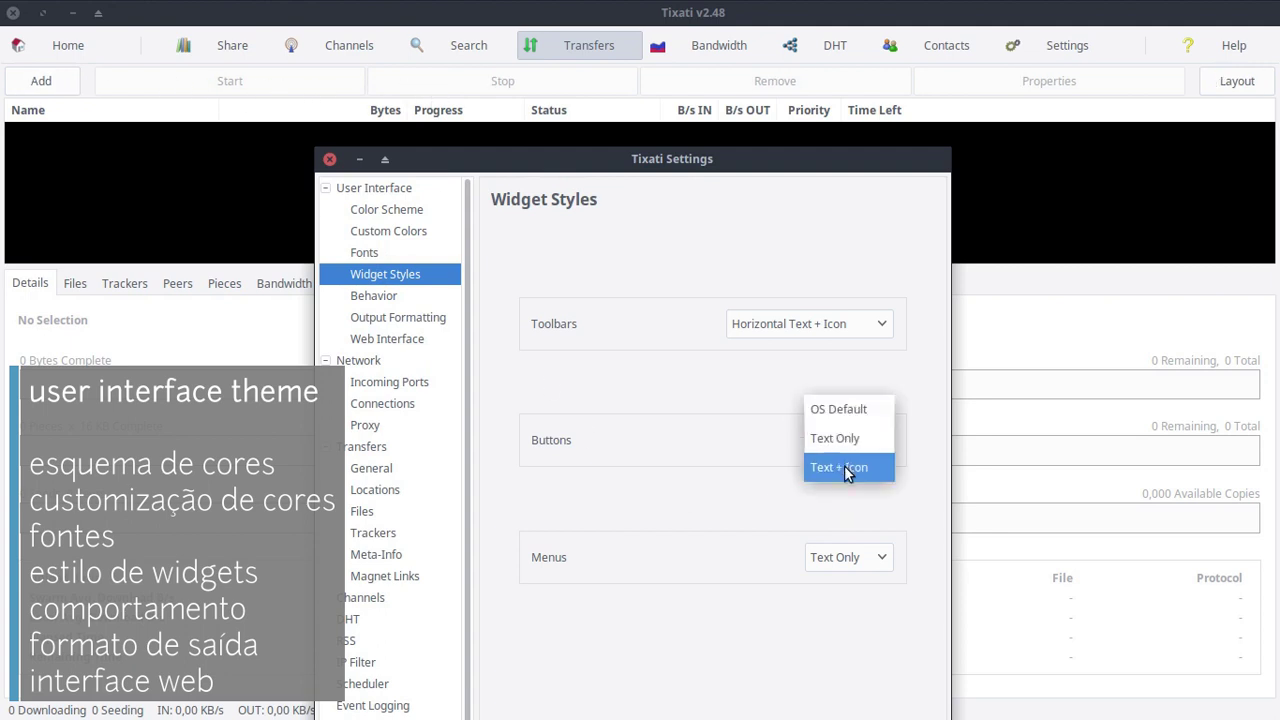
click(844, 466)
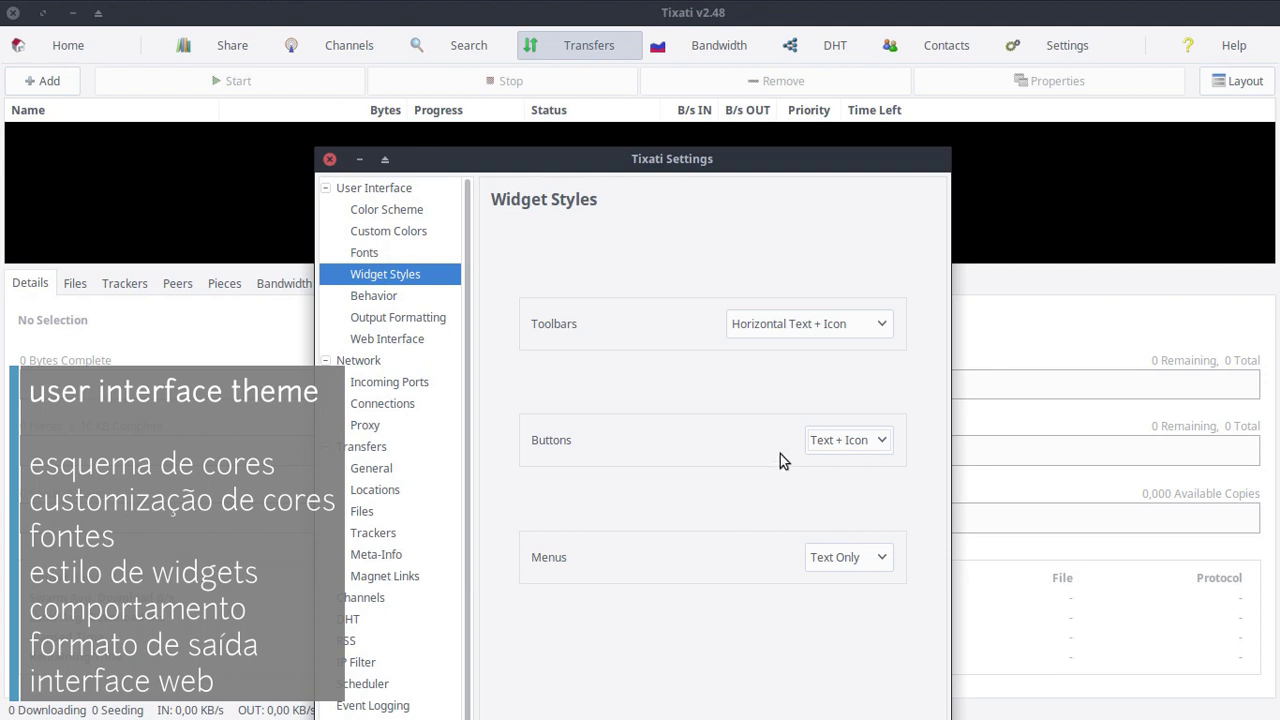
Try the OS Default style for the menus, and set them to Text + Icon
drag(740, 168, 736, 142)
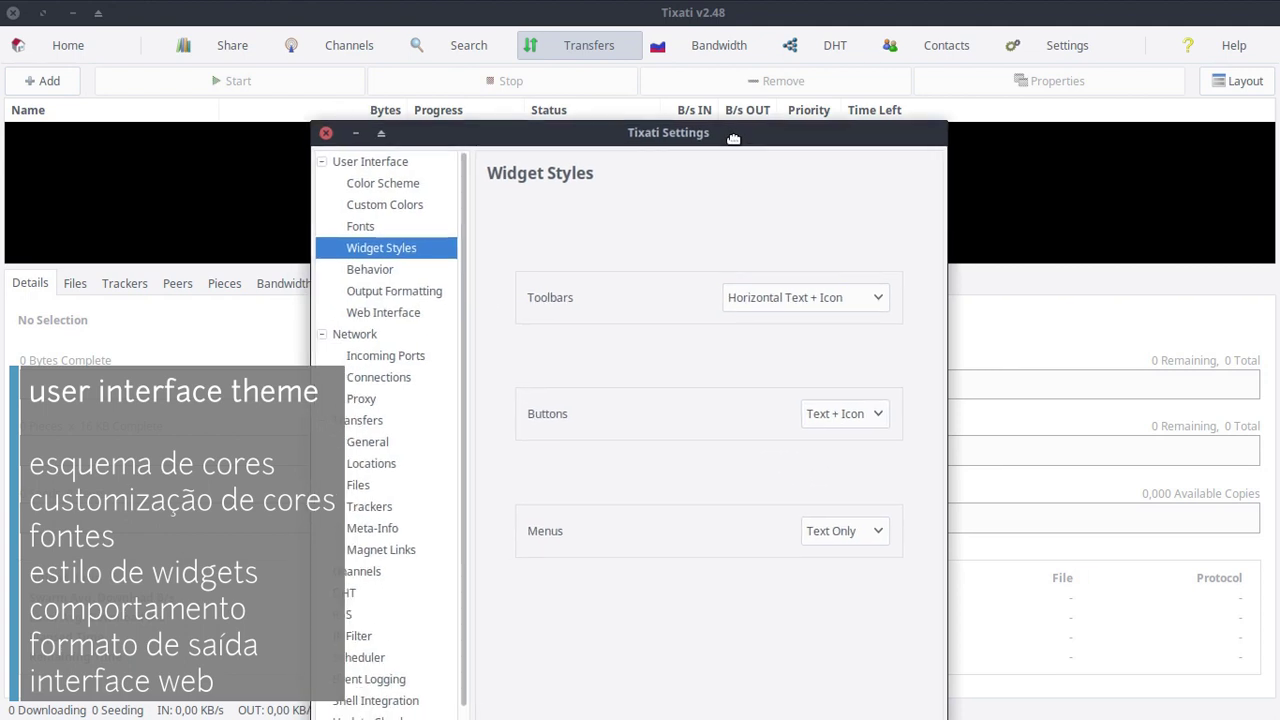
click(843, 530)
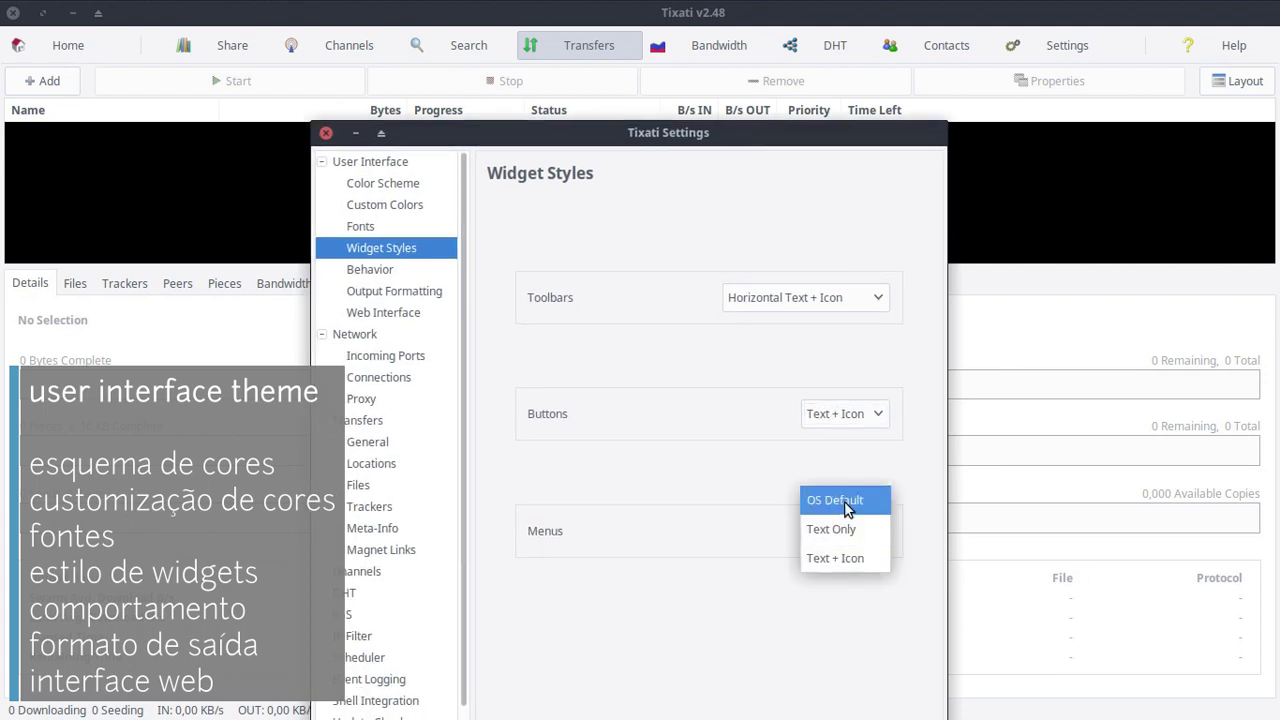
click(846, 502)
click(846, 529)
click(838, 586)
Examine the Behavior settings, including the choices for the main window close button action
drag(670, 143, 695, 91)
click(428, 228)
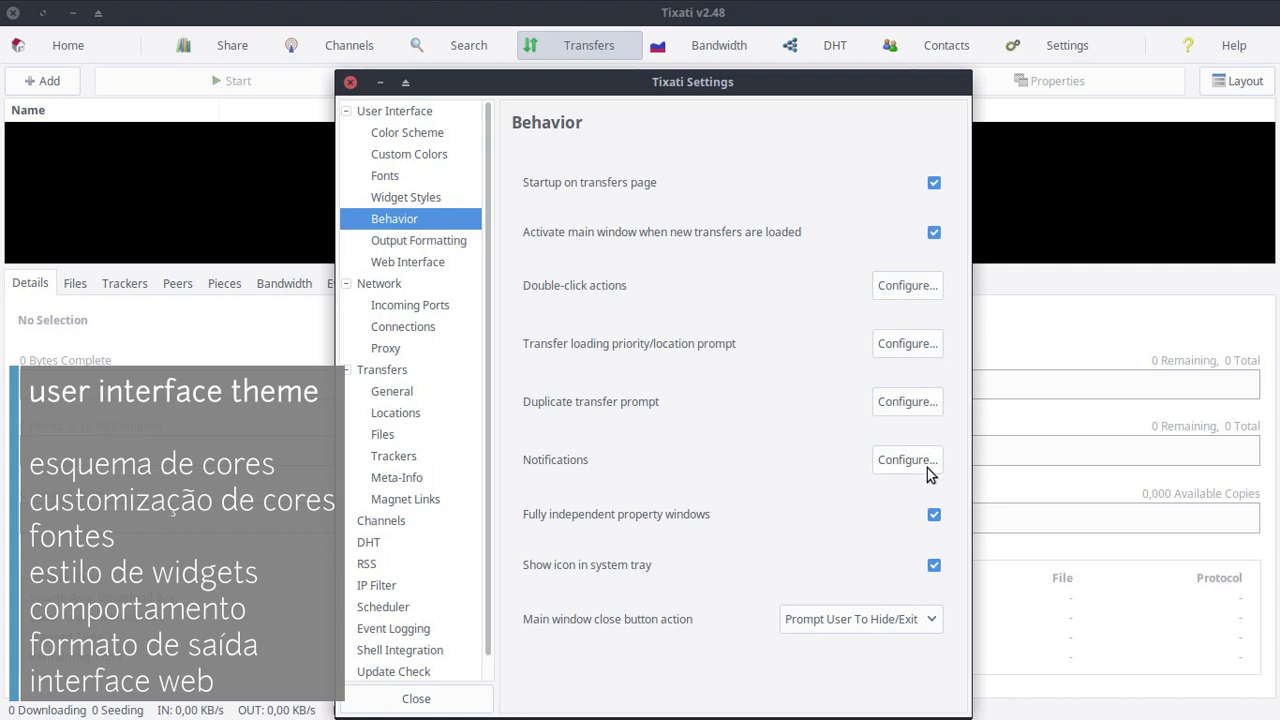
click(868, 622)
click(965, 612)
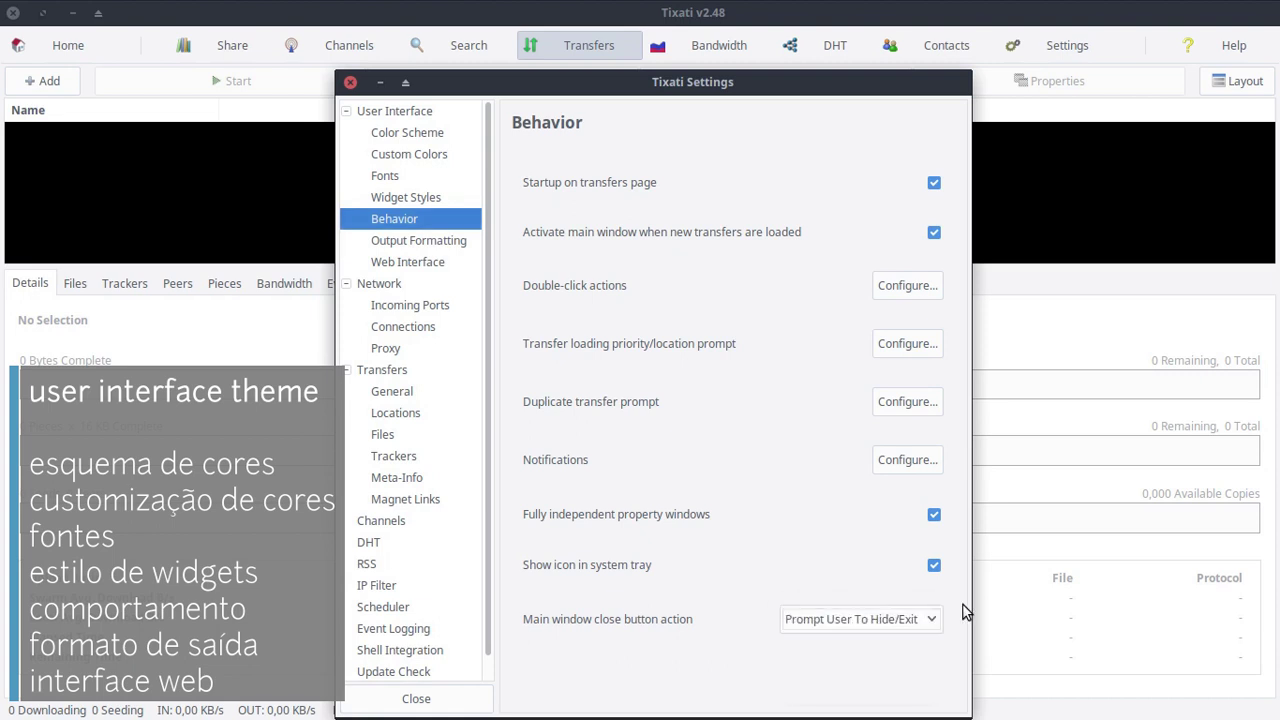
Examine the 1000s separator and largest unit choices for Bytes in the Output Formatting settings
click(462, 245)
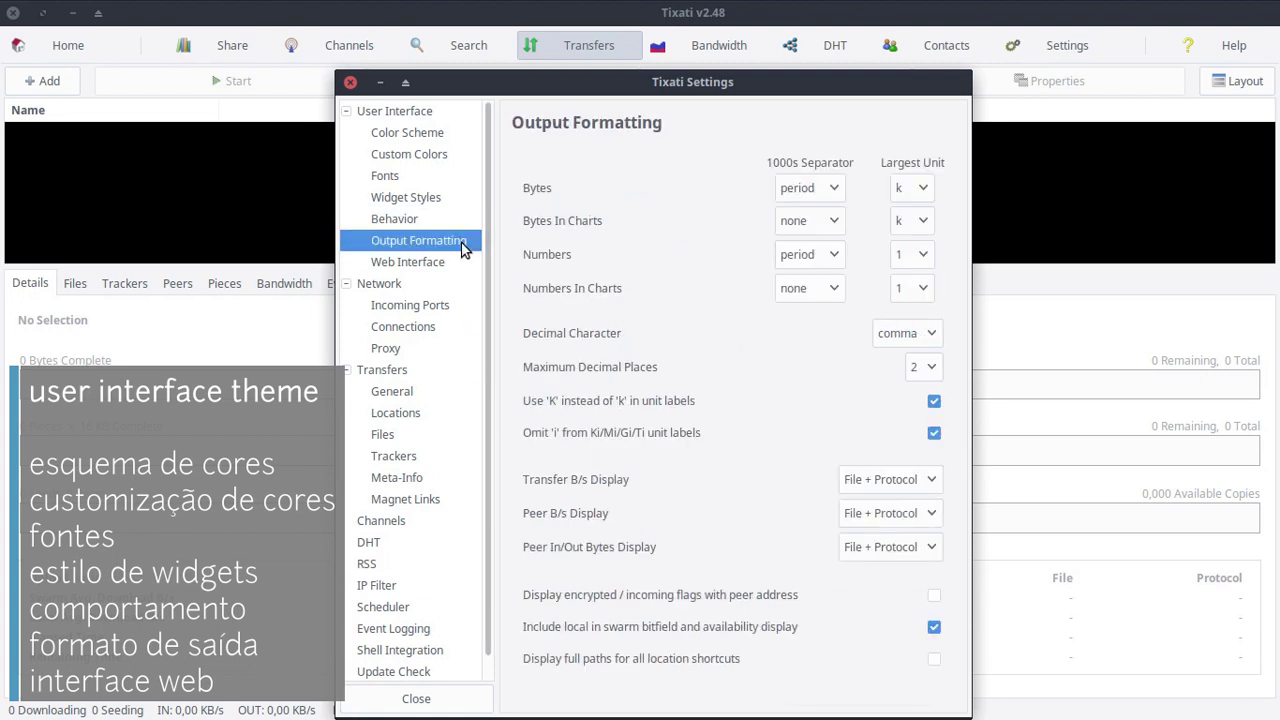
click(832, 188)
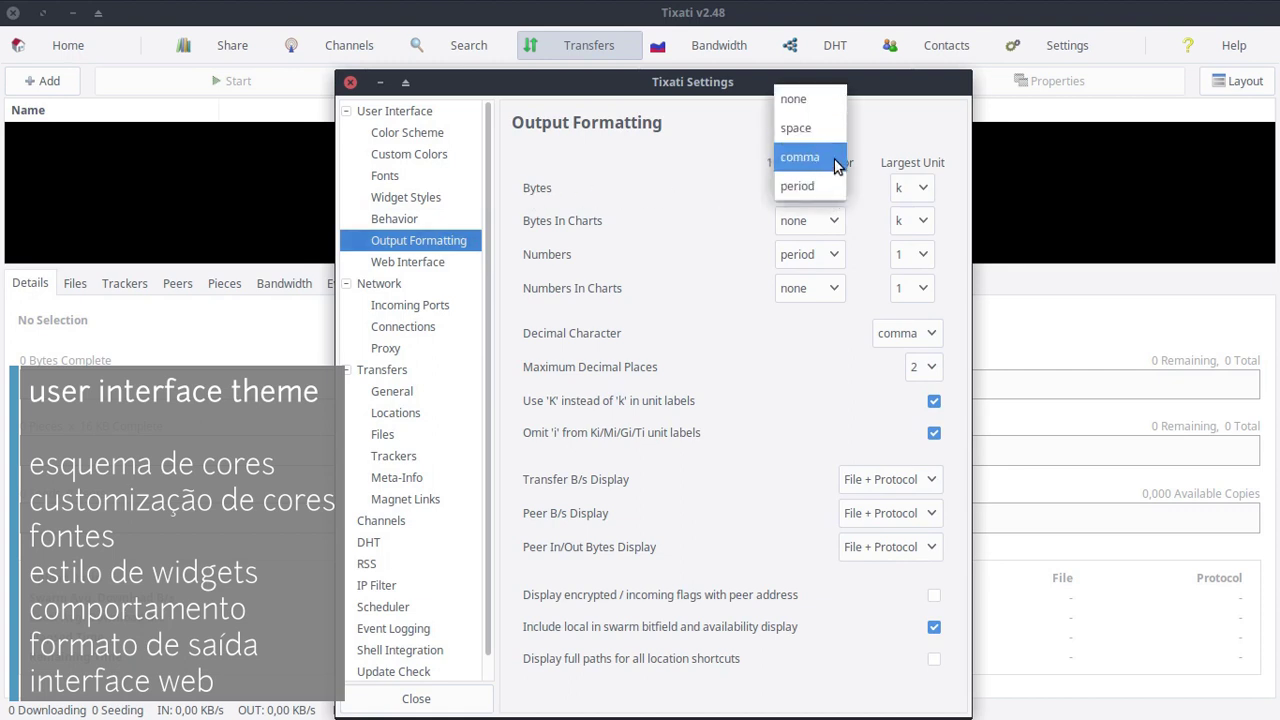
click(836, 188)
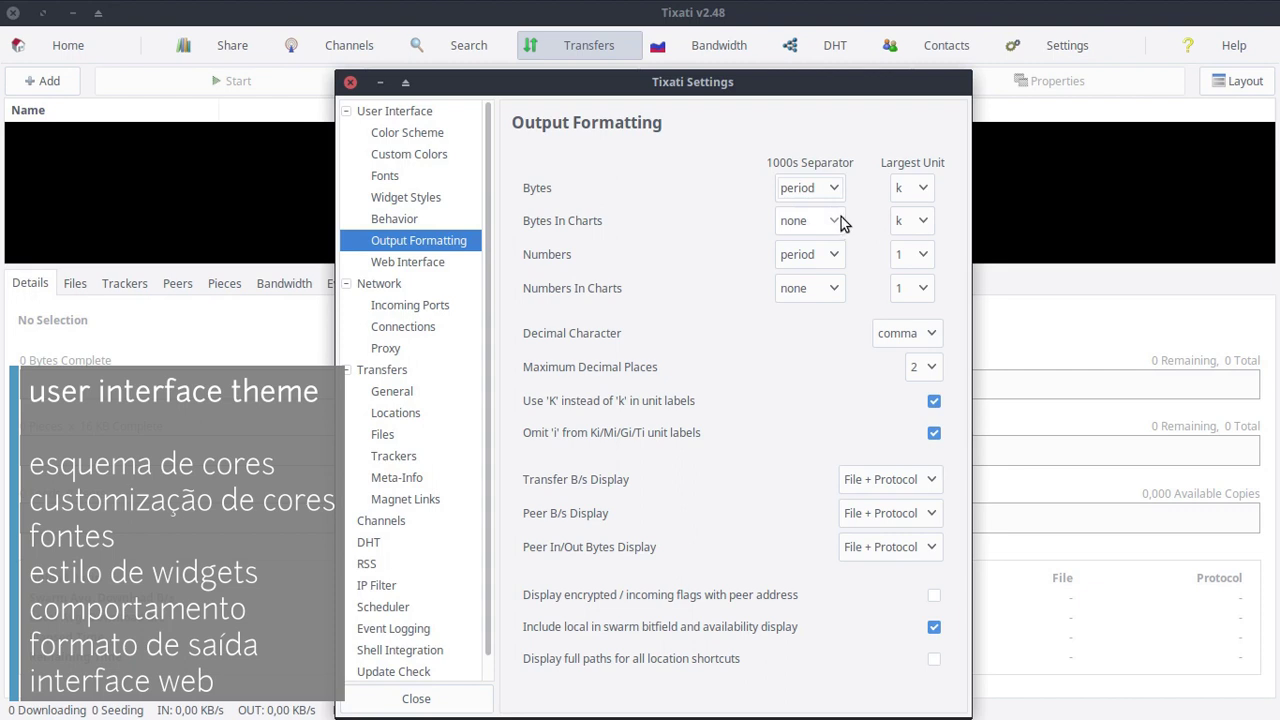
click(835, 195)
click(832, 189)
click(922, 188)
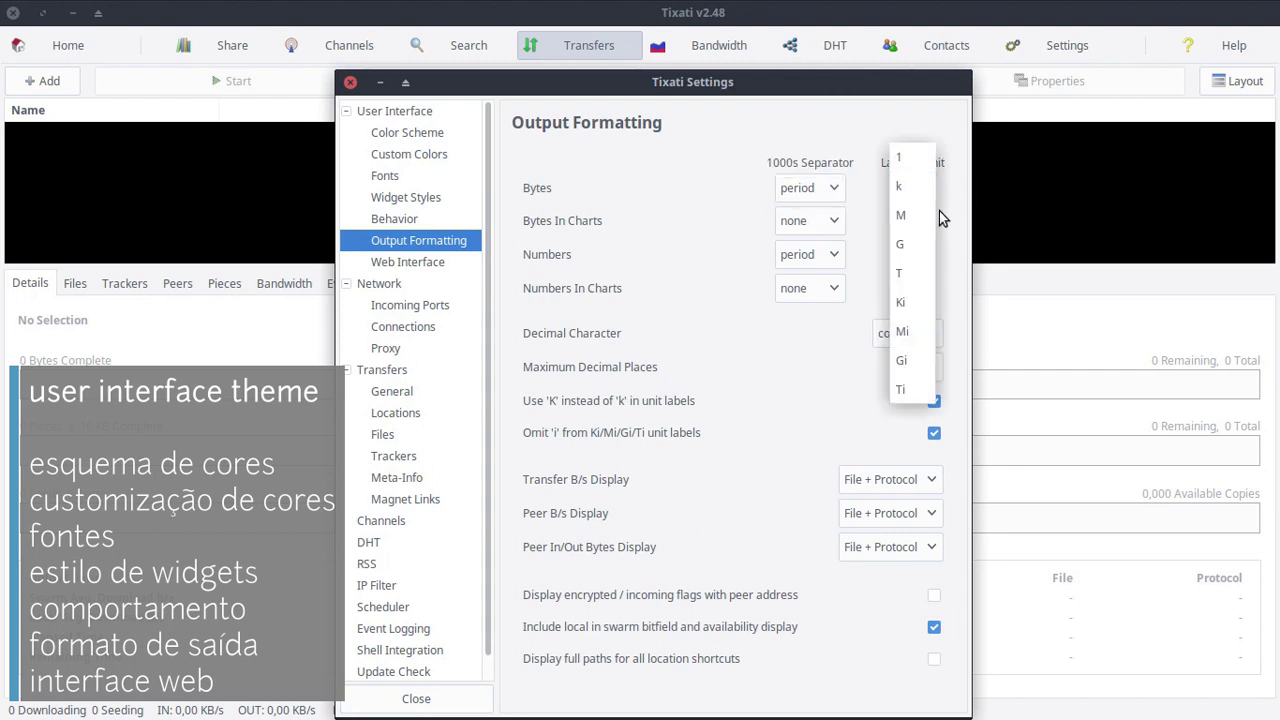
click(963, 295)
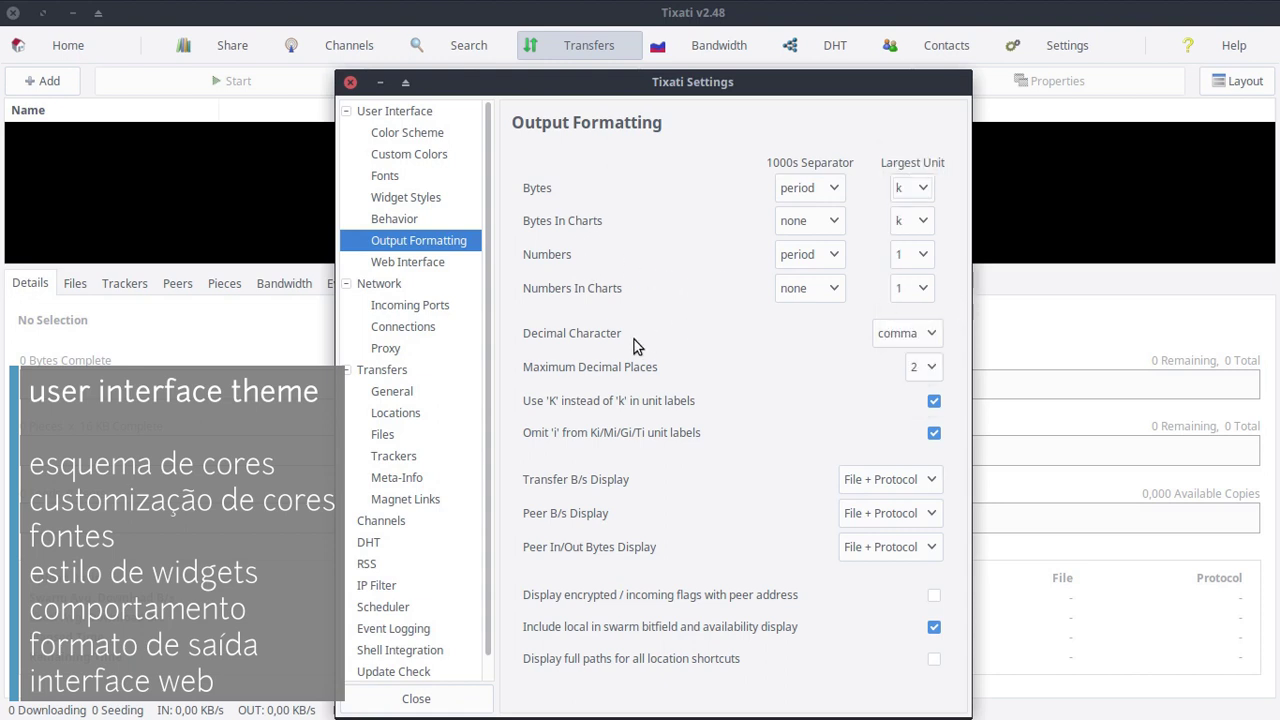
Examine the choices for decimal formatting and for the Transfer B/s and Peer B/s displays
click(915, 334)
click(898, 372)
click(930, 368)
click(832, 390)
click(914, 484)
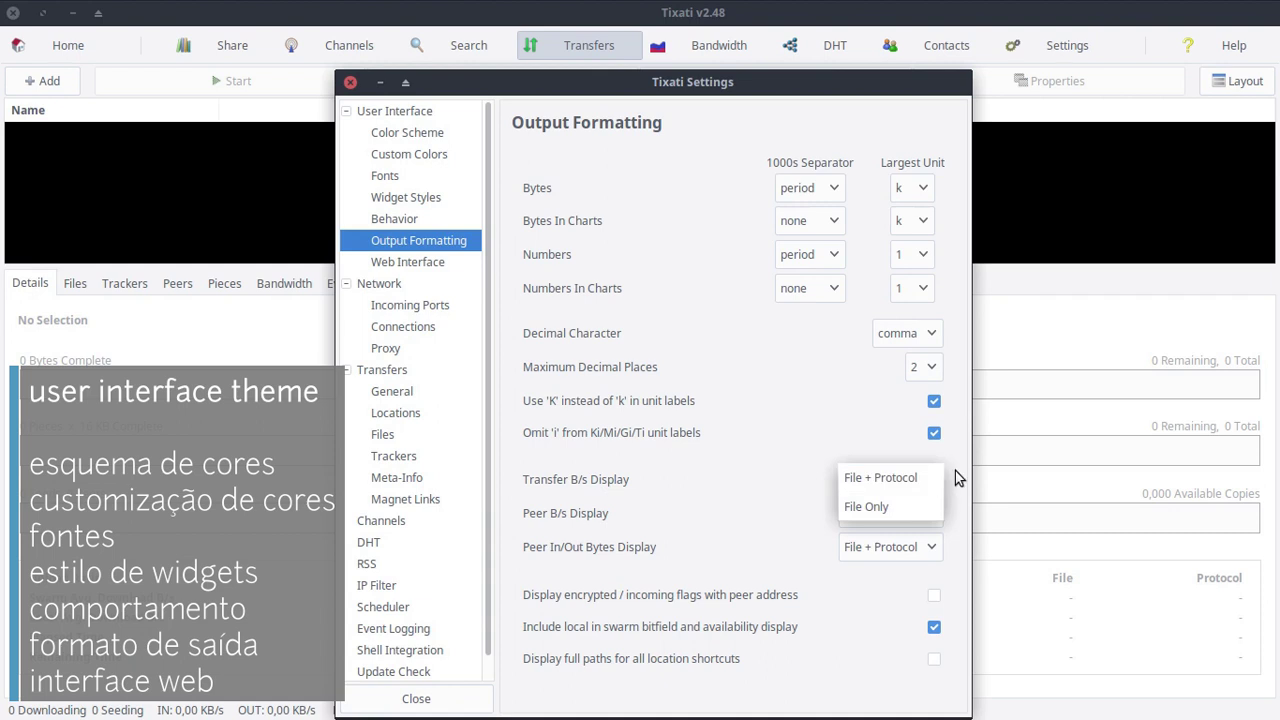
click(955, 478)
click(915, 522)
click(955, 504)
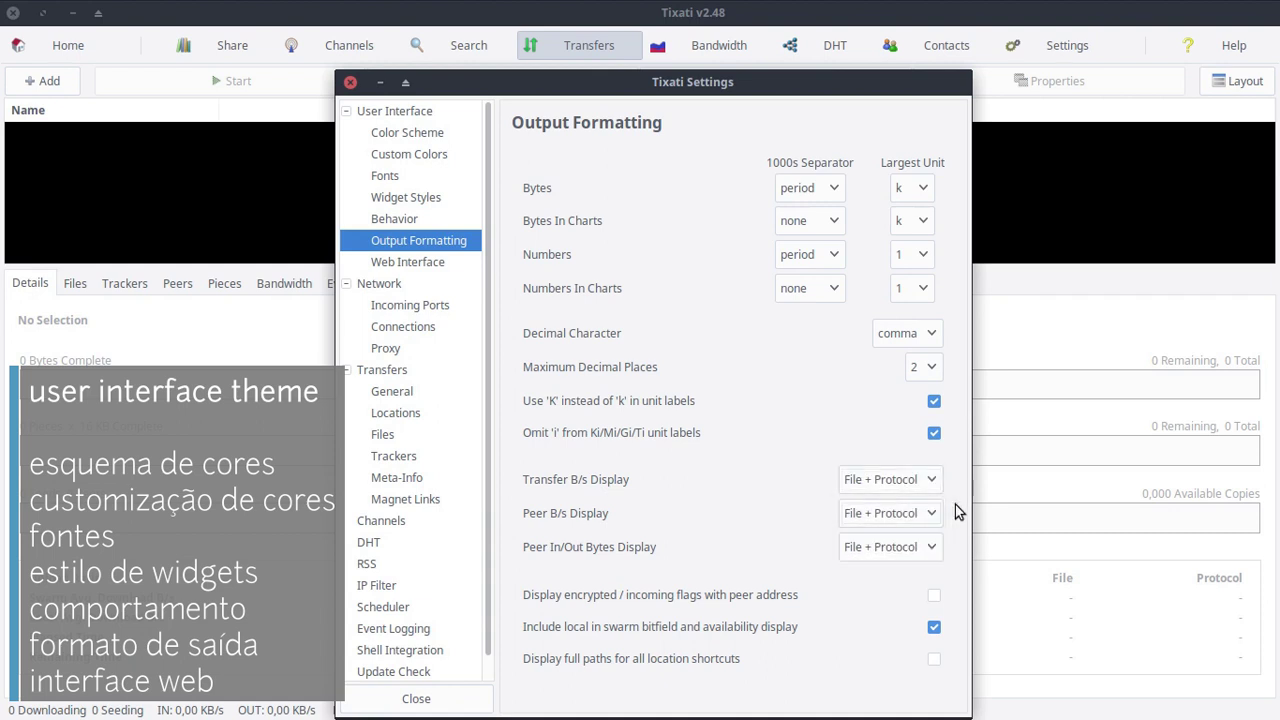
Enable displaying encrypted / incoming flags with the peer address and full paths for all location shortcuts
click(933, 596)
click(934, 659)
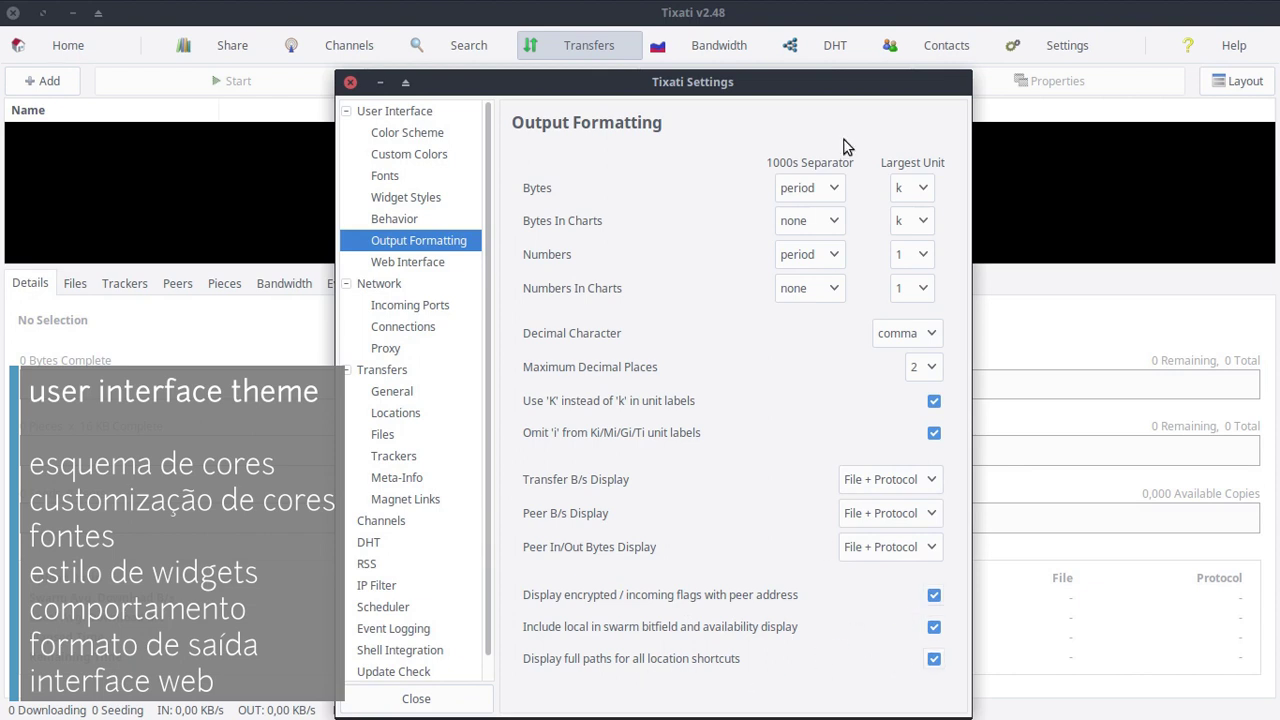
Set Activate Web Interface to On in the Web Interface settings
click(436, 262)
click(888, 184)
click(884, 211)
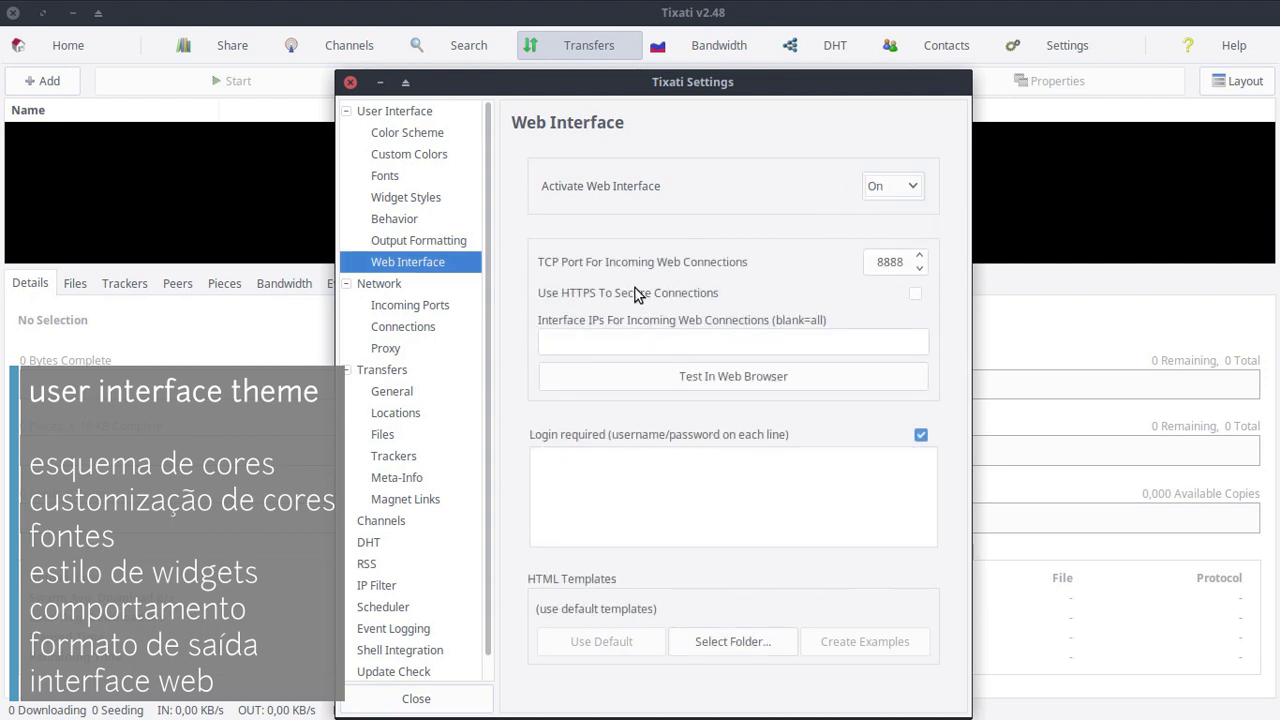
click(651, 341)
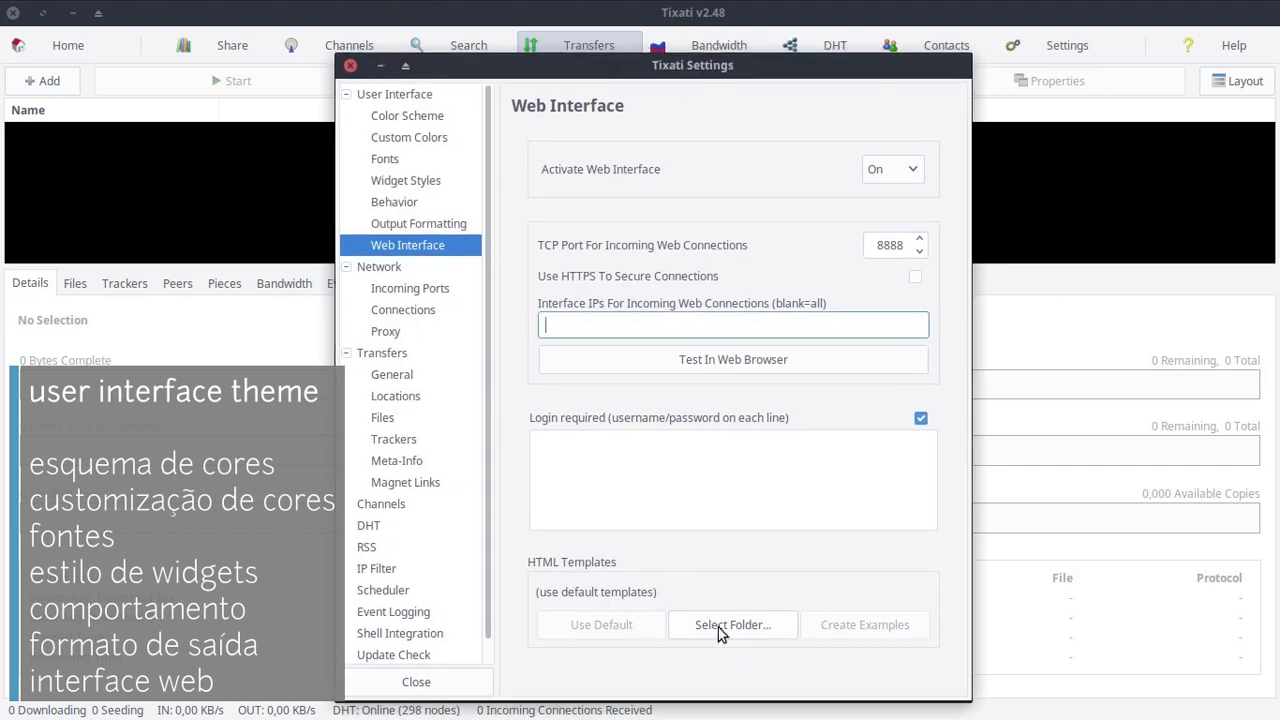
Choose the MaterialTixV0.5b folder in Downloads as the web interface's HTML template folder
click(752, 625)
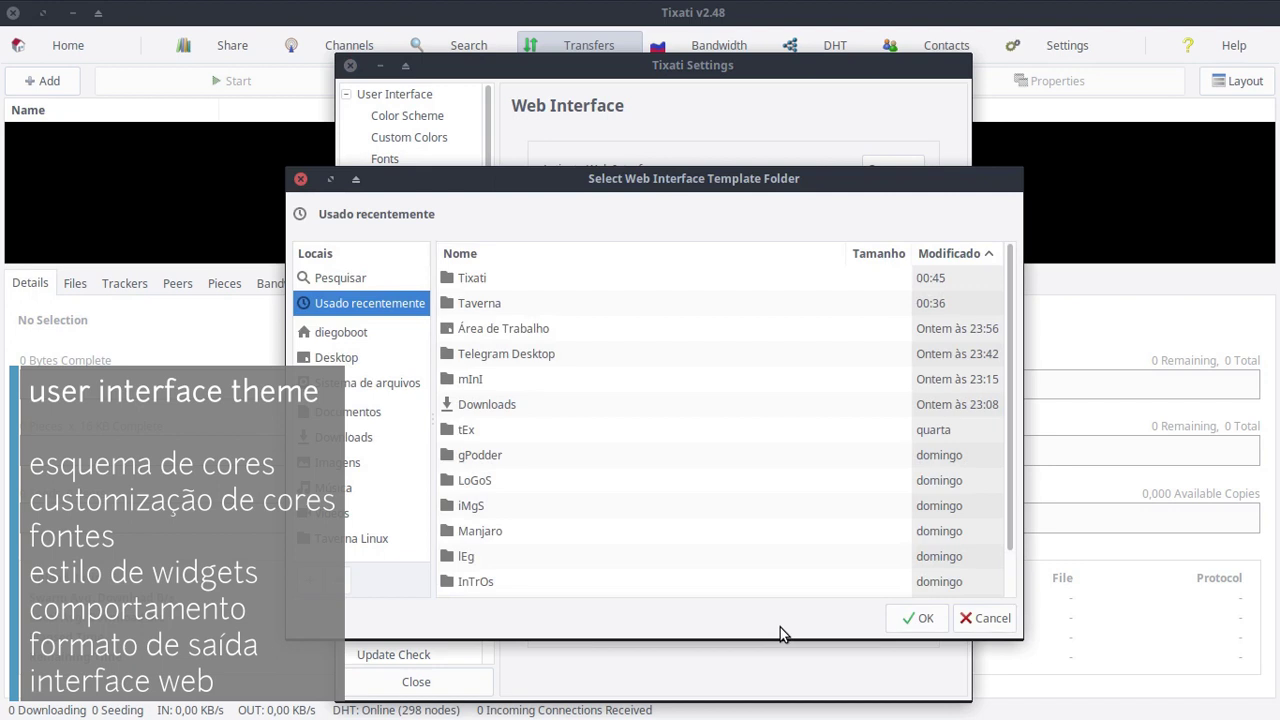
click(350, 440)
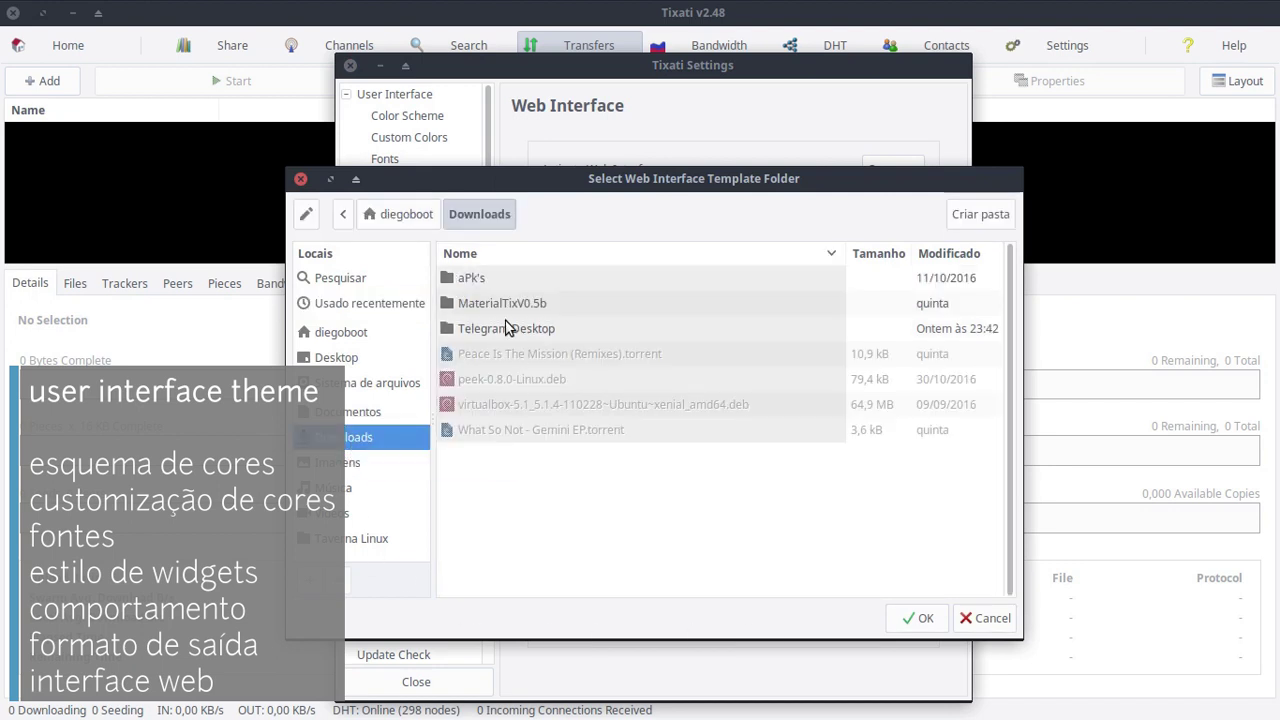
double_click(540, 305)
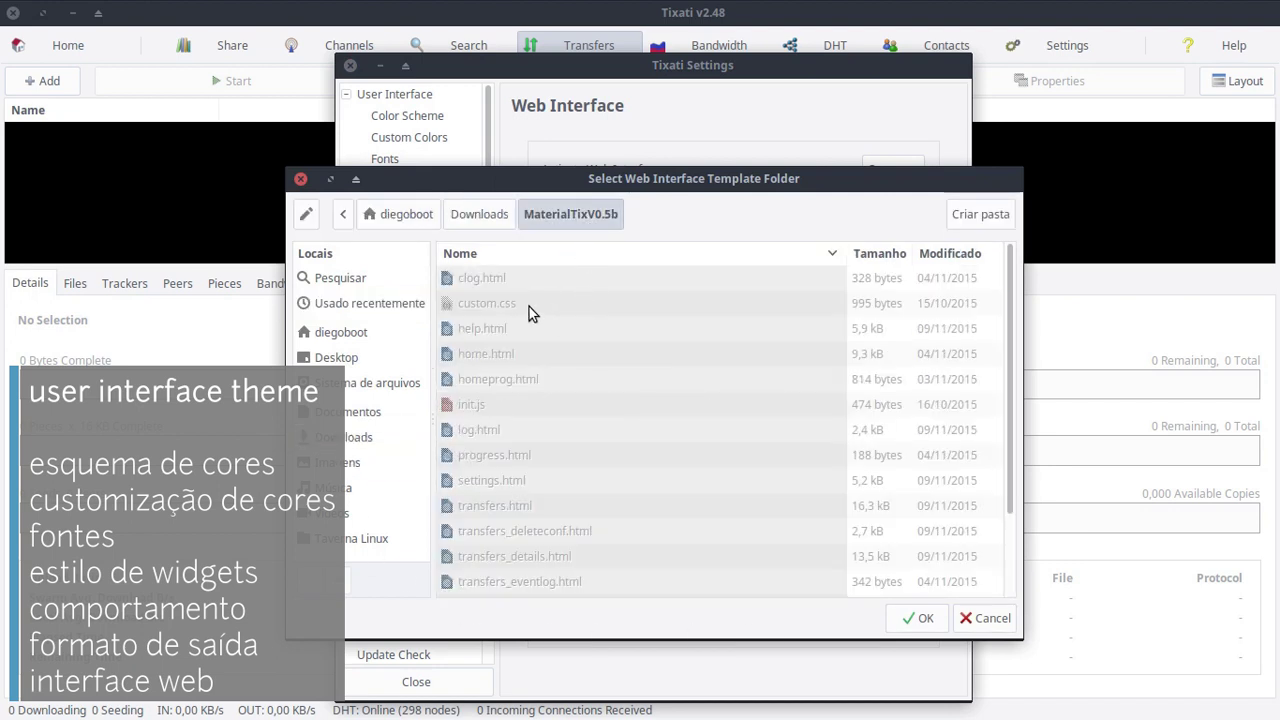
scroll(525, 330, down, 3)
click(940, 620)
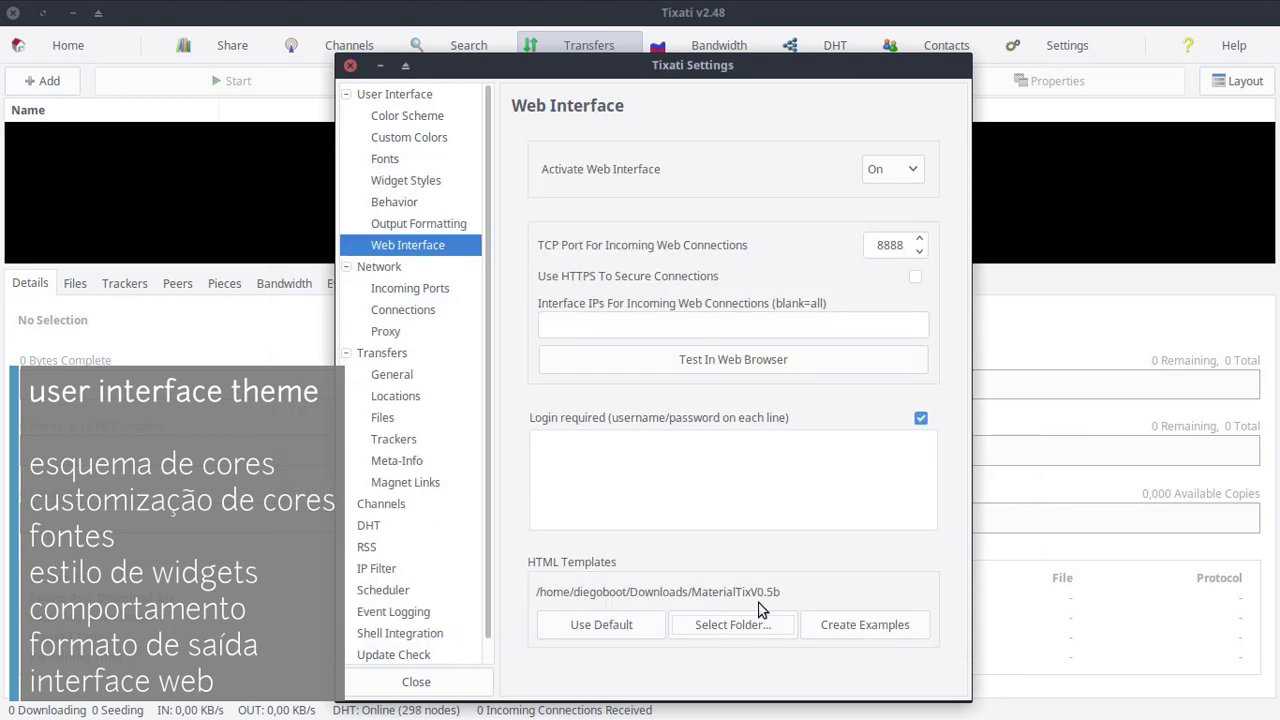
Examine the network's Incoming Ports settings, toggling UPNP / NAT-PMP port forwarding off and on and viewing the Randomize port intervals
click(388, 268)
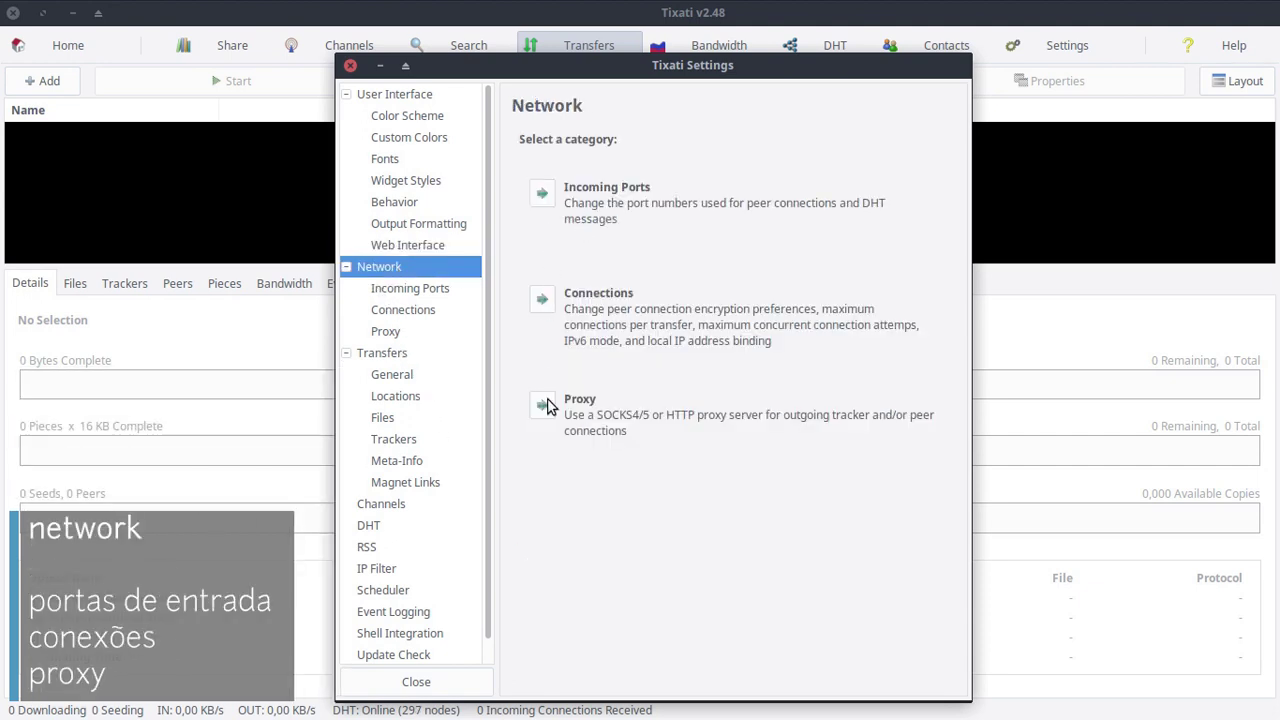
click(436, 293)
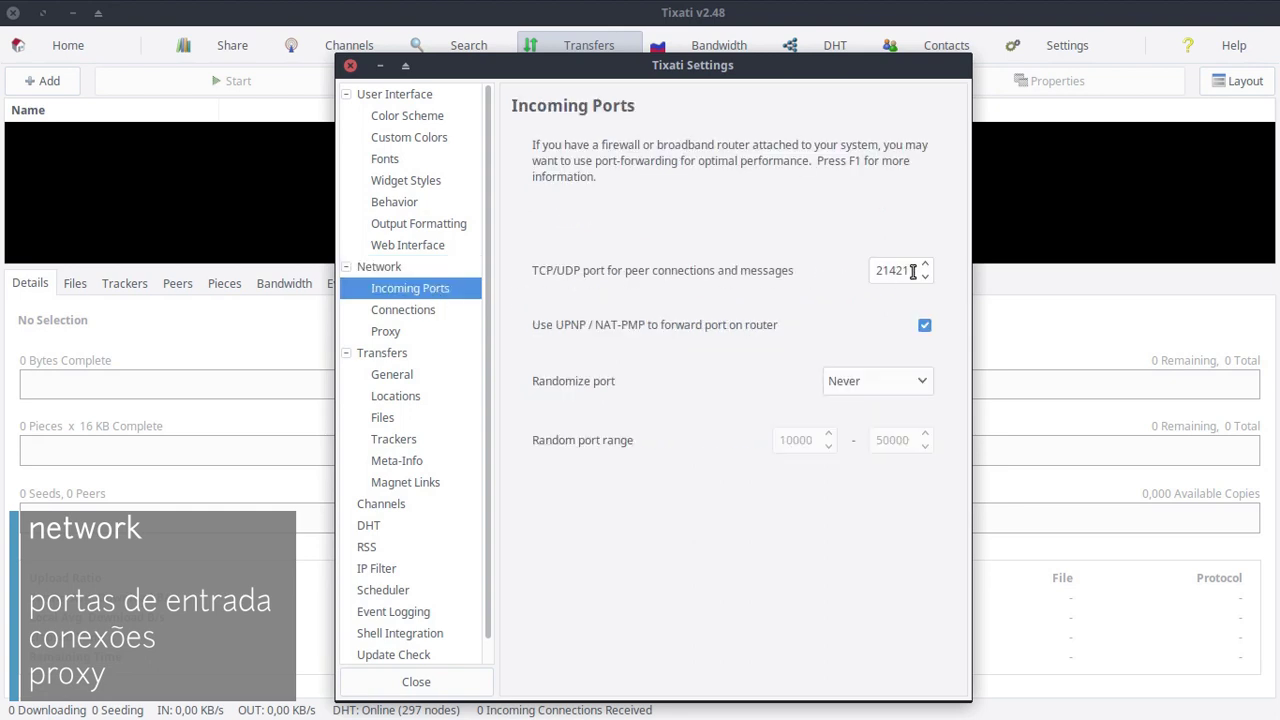
click(923, 327)
click(924, 327)
click(904, 378)
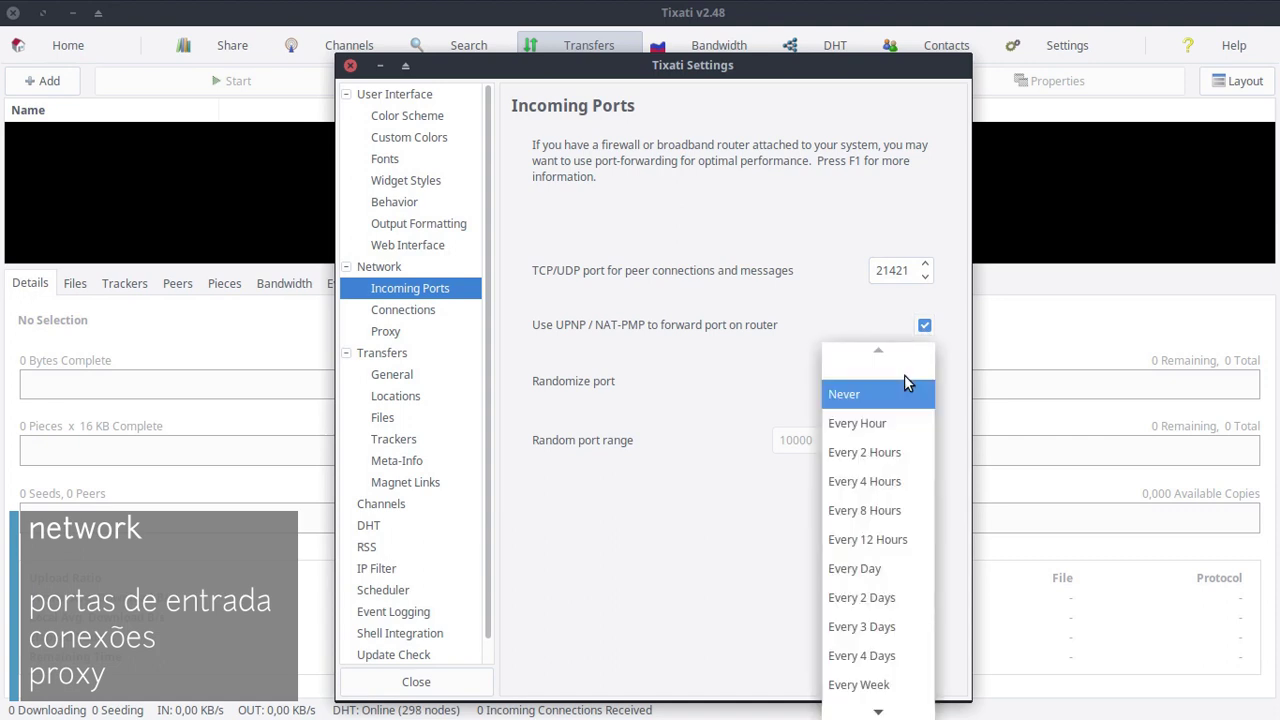
mouse_move(908, 700)
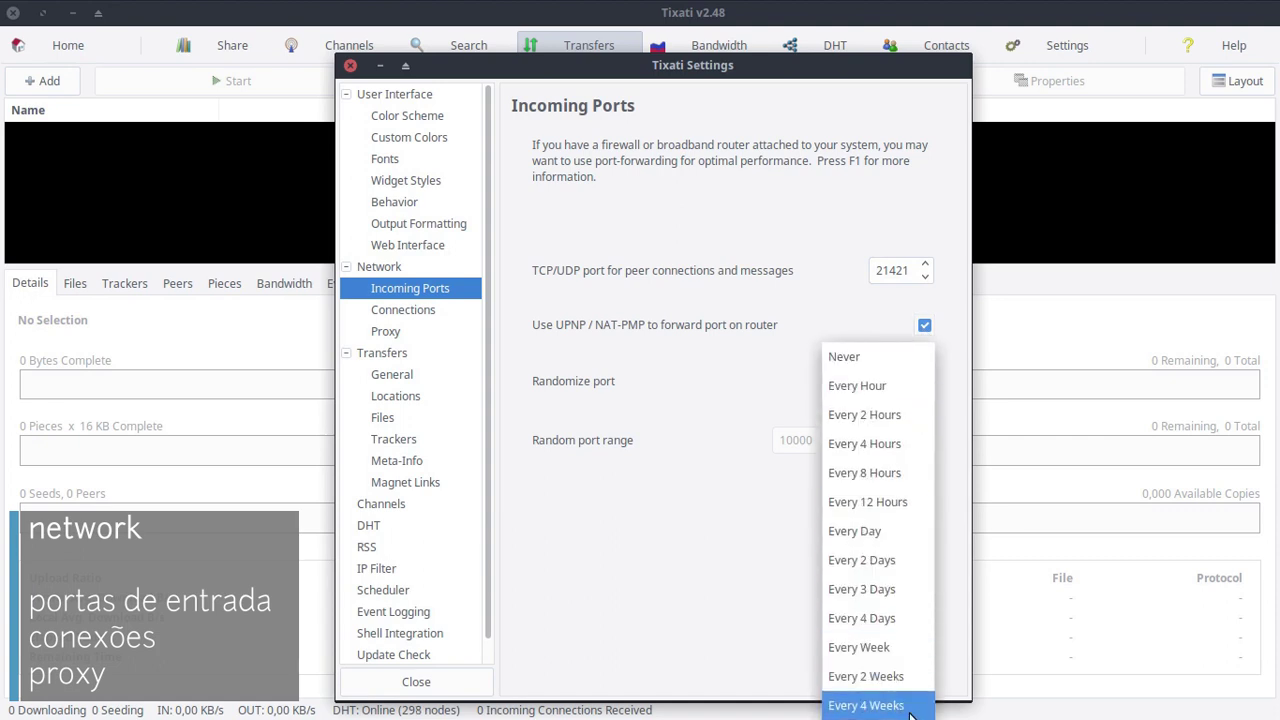
click(965, 372)
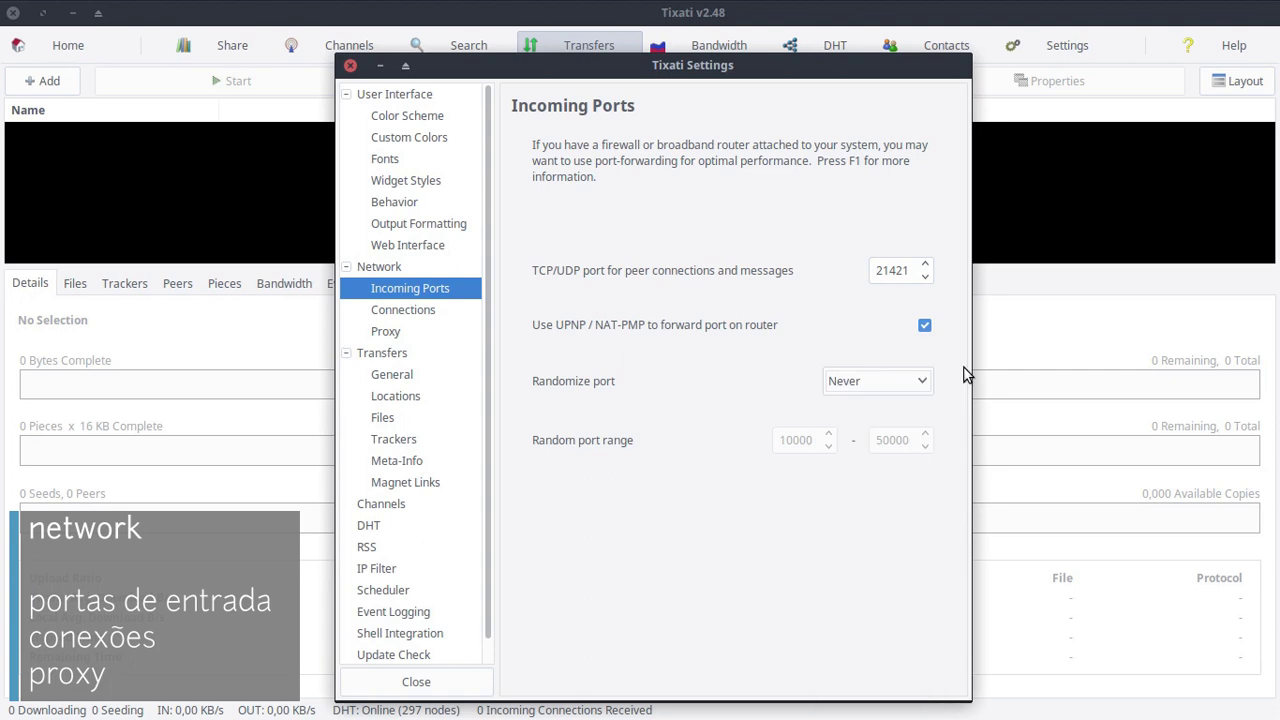
Examine the outgoing and incoming peer connection encryption choices in the Connections settings
click(456, 314)
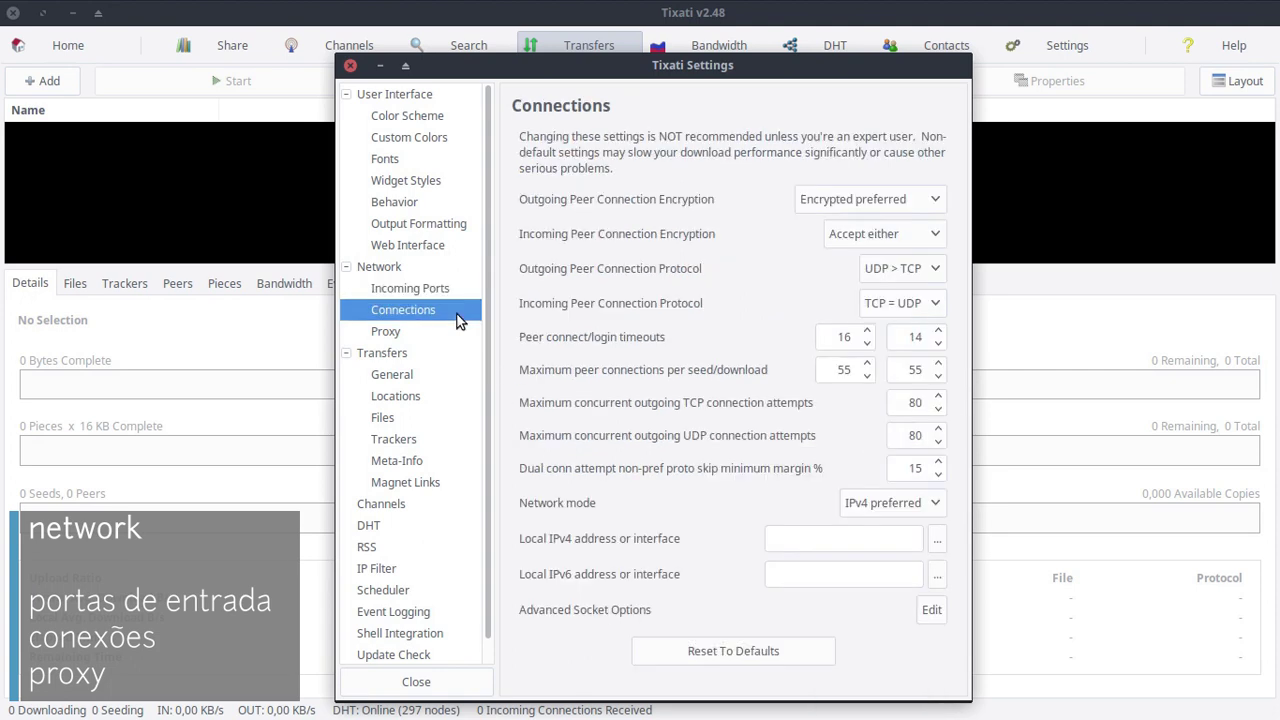
drag(628, 66, 623, 57)
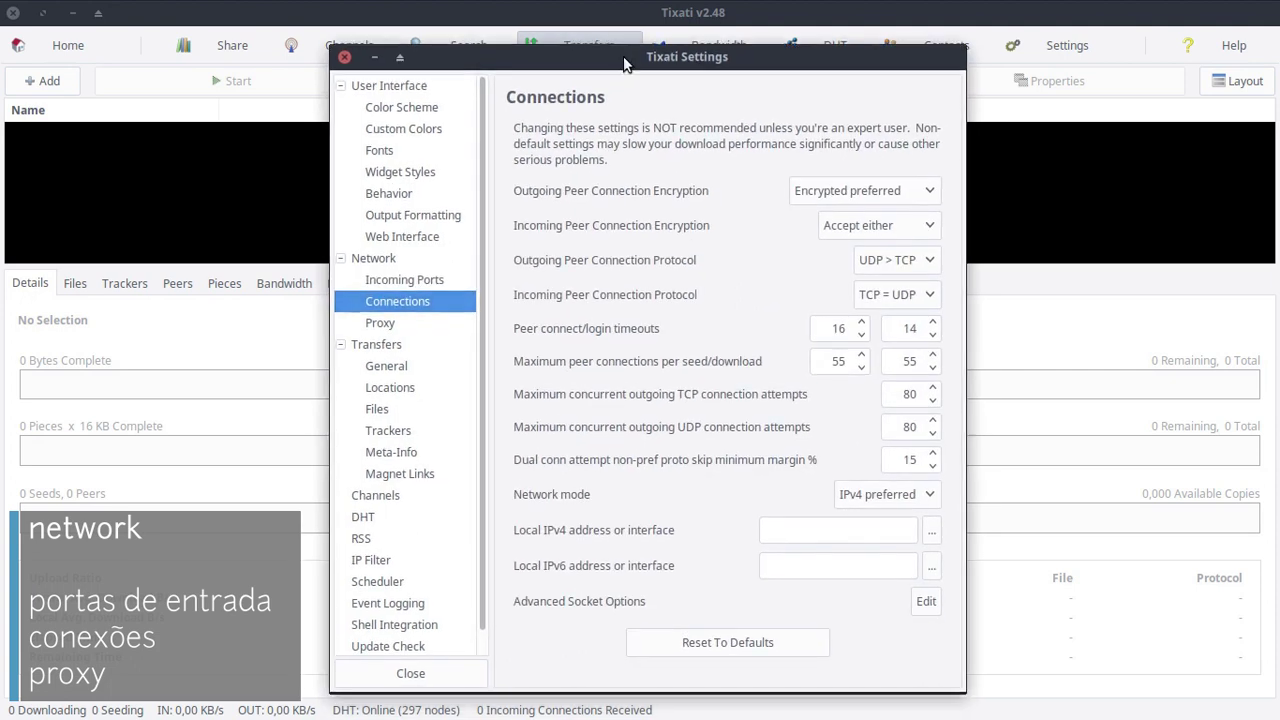
click(855, 196)
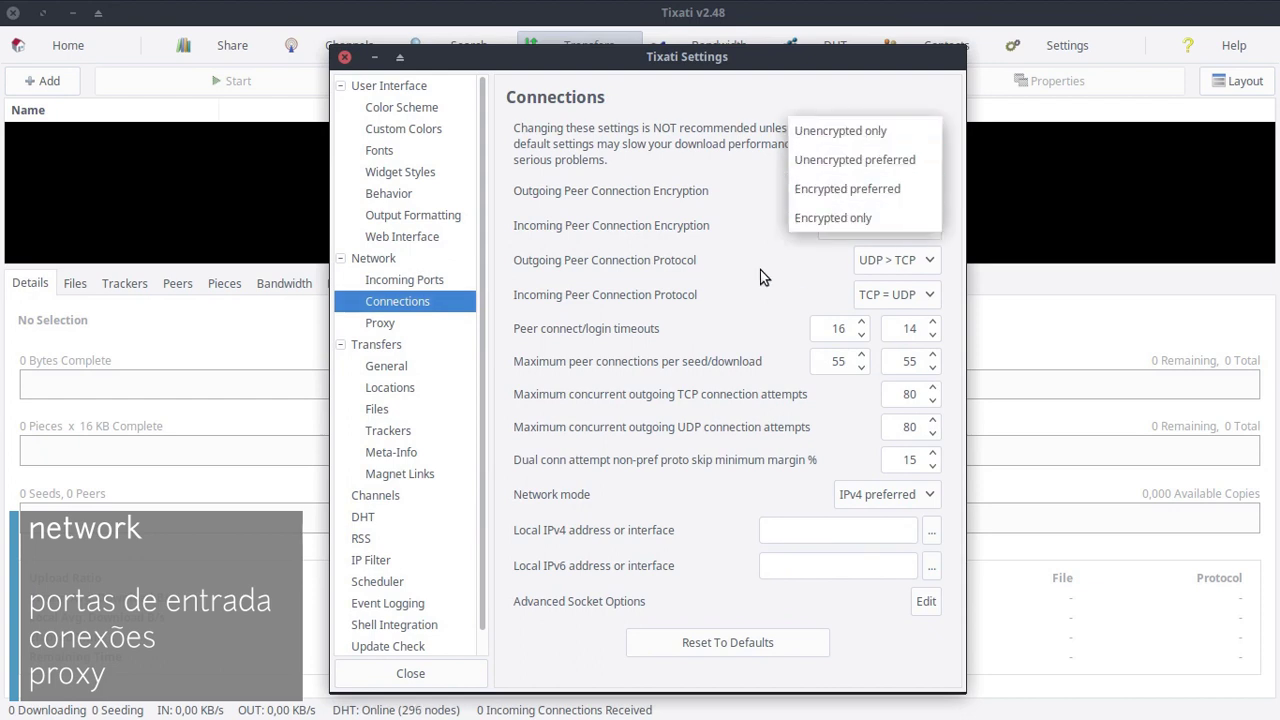
click(850, 188)
click(880, 225)
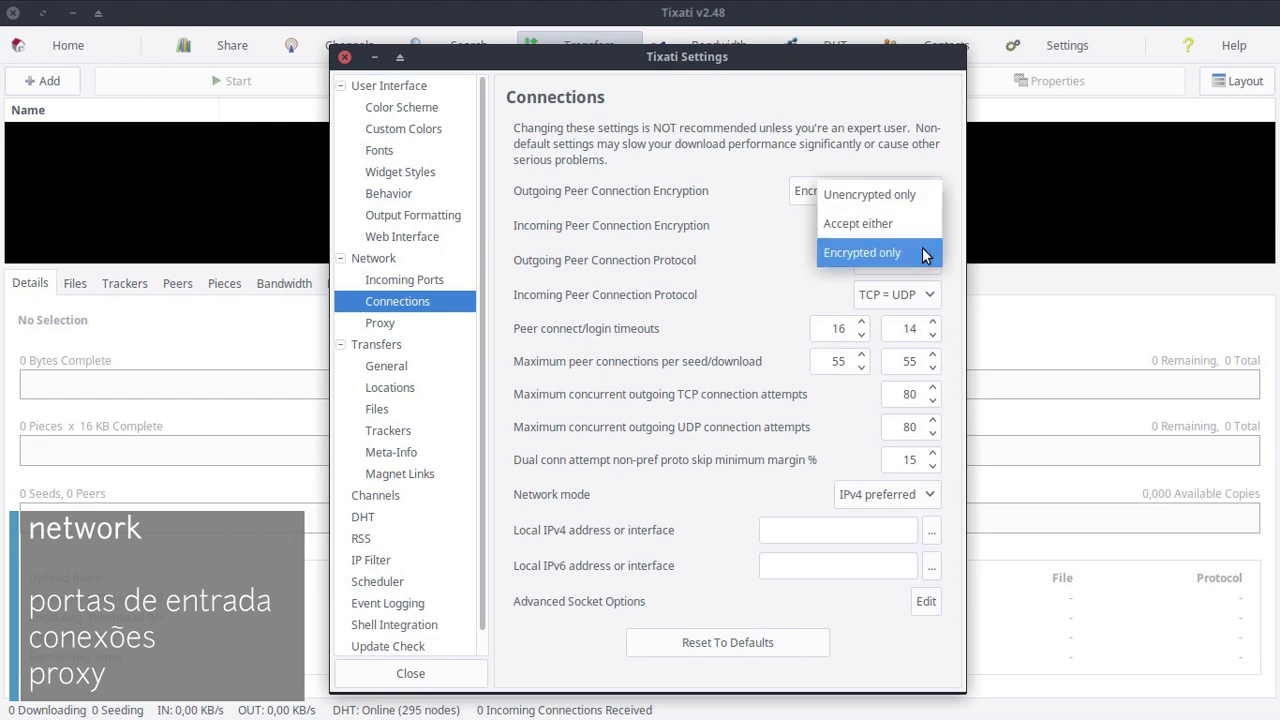
click(952, 258)
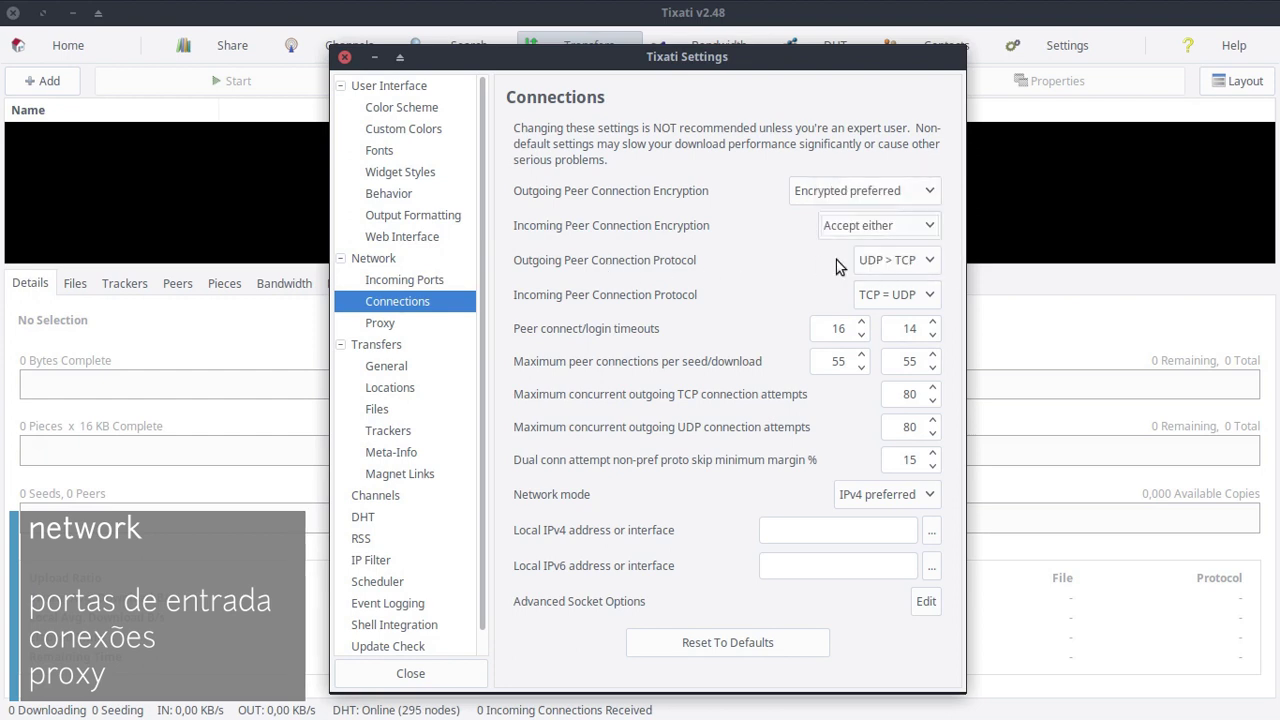
Examine the protocol choices for outgoing and incoming peer connections
click(932, 261)
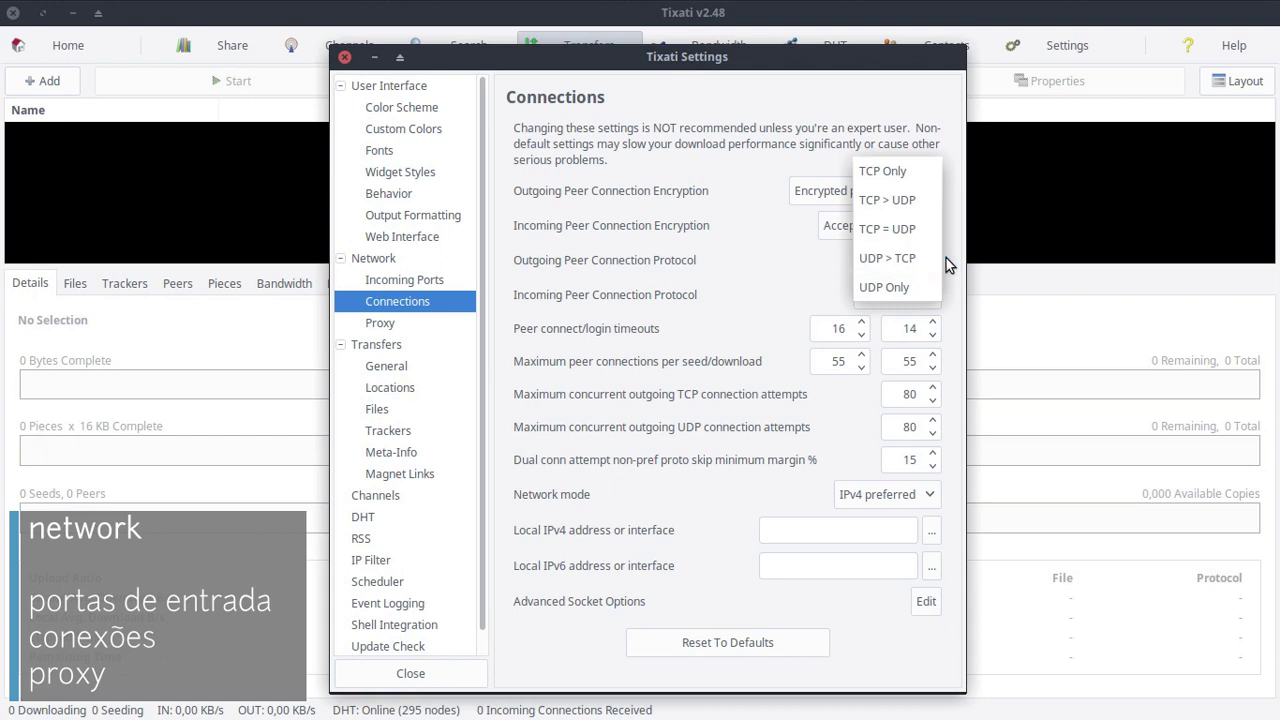
click(946, 258)
click(929, 292)
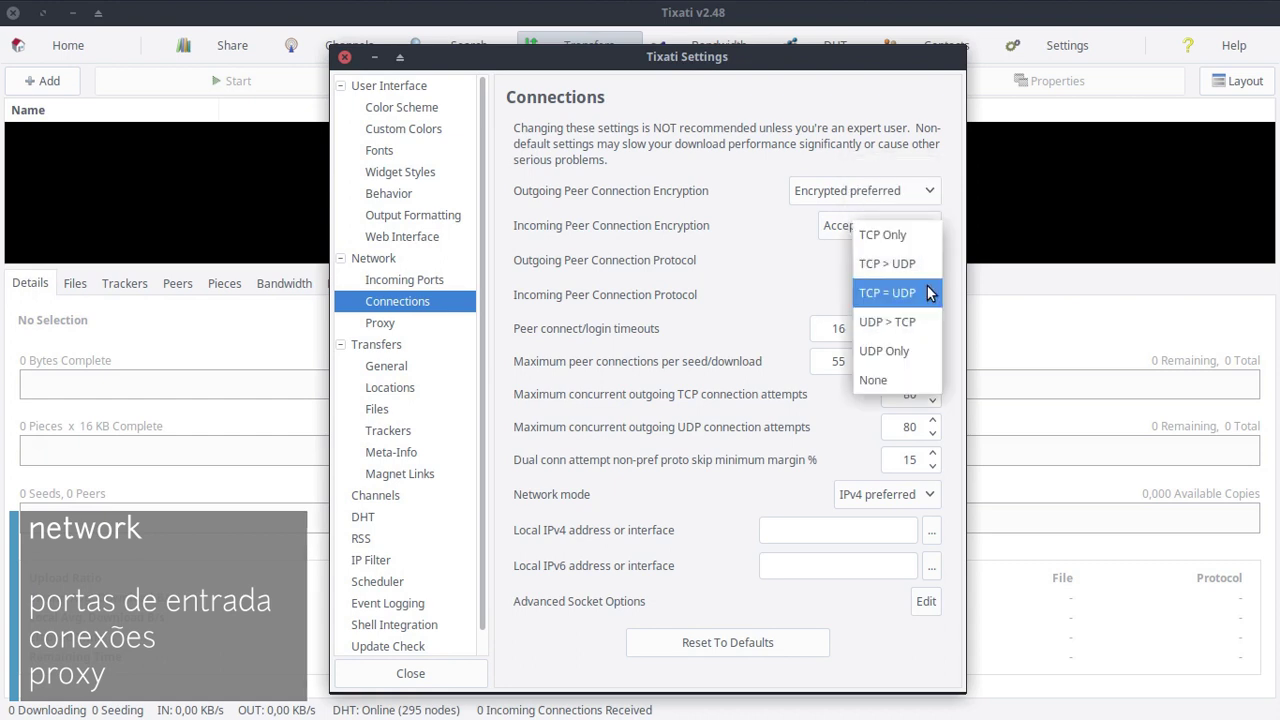
click(958, 245)
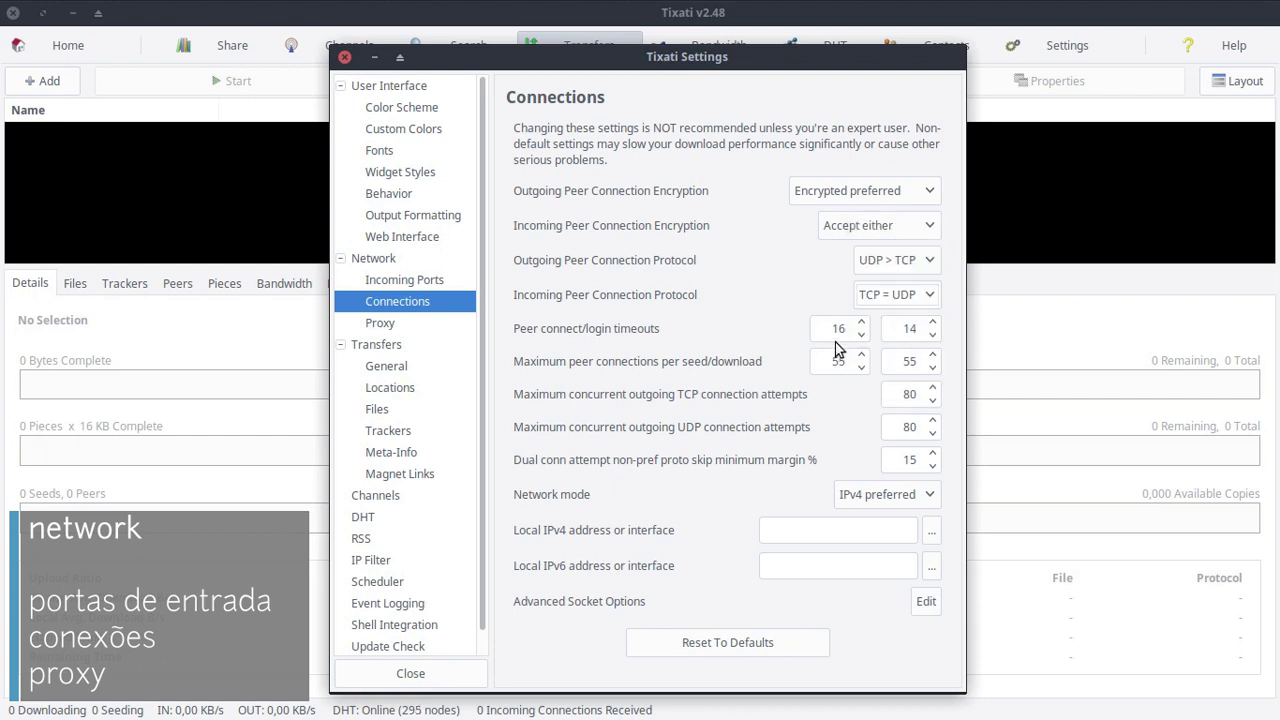
Examine the peer timeouts, maximum peer connections and network mode choices in the Connections settings
click(900, 336)
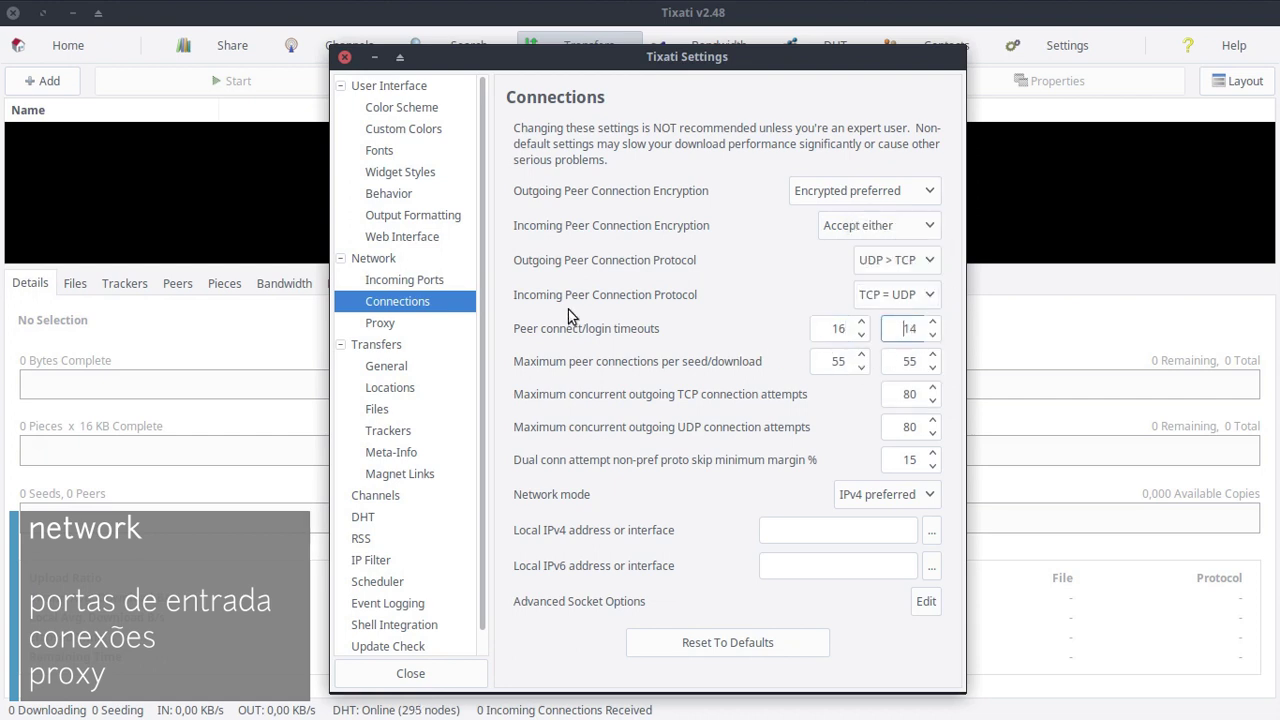
key(Down)
click(826, 367)
click(898, 494)
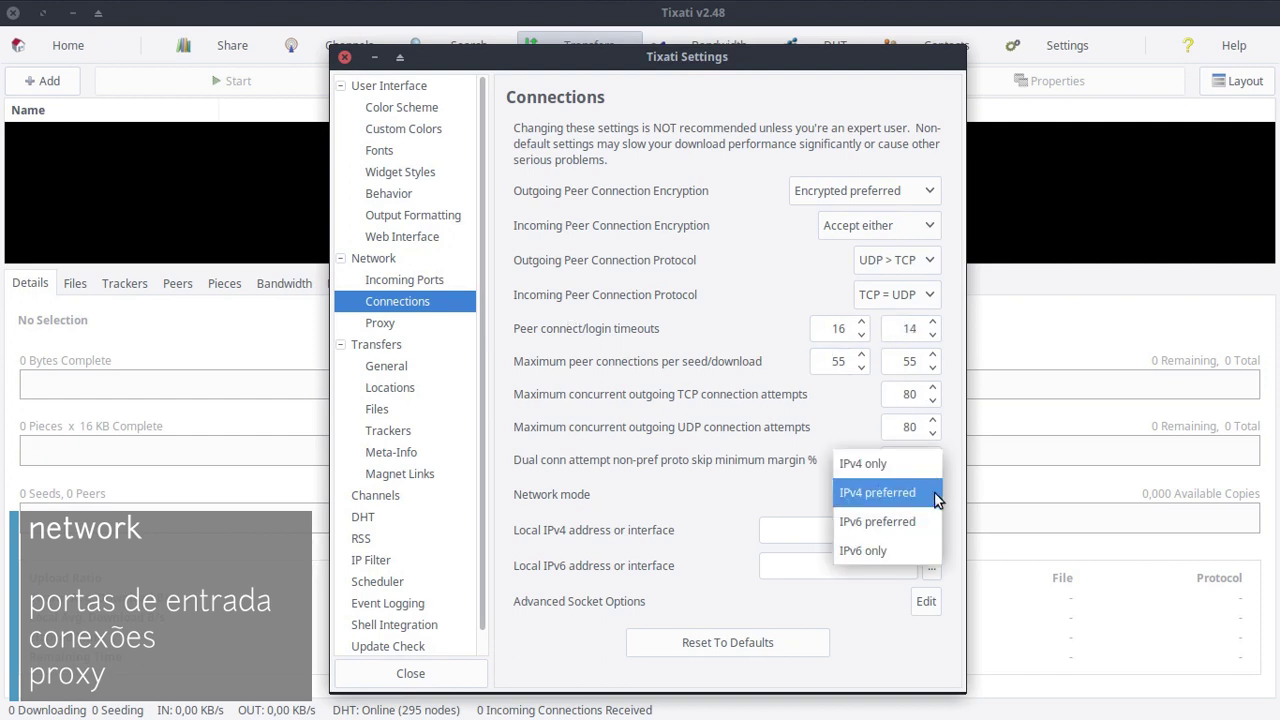
click(935, 492)
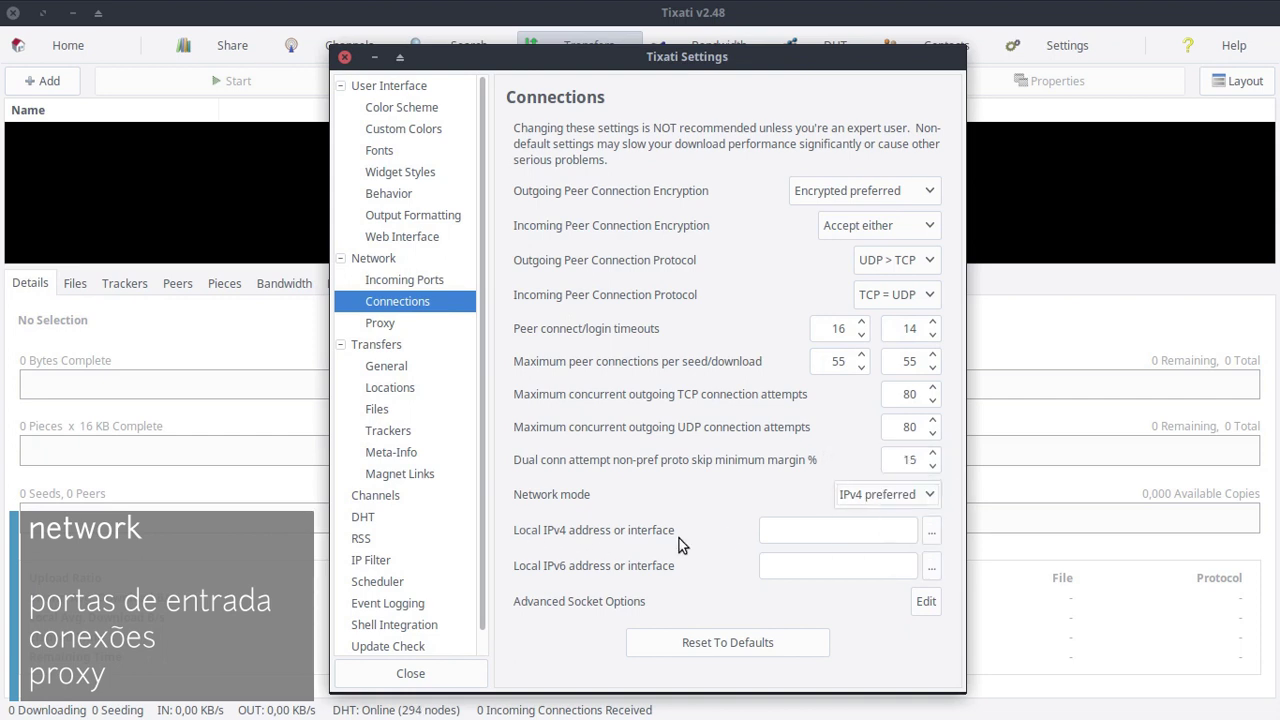
Examine the available choices for the local IPv4 and local IPv6 address or interface
click(931, 531)
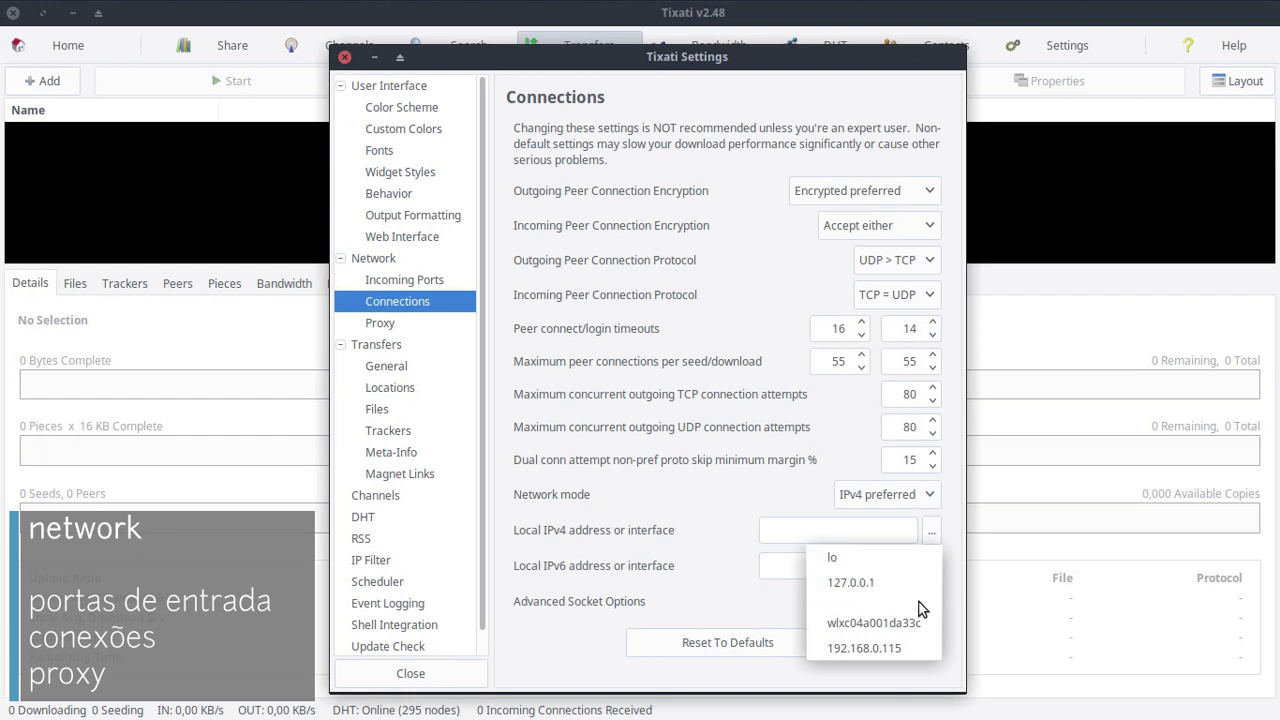
click(957, 561)
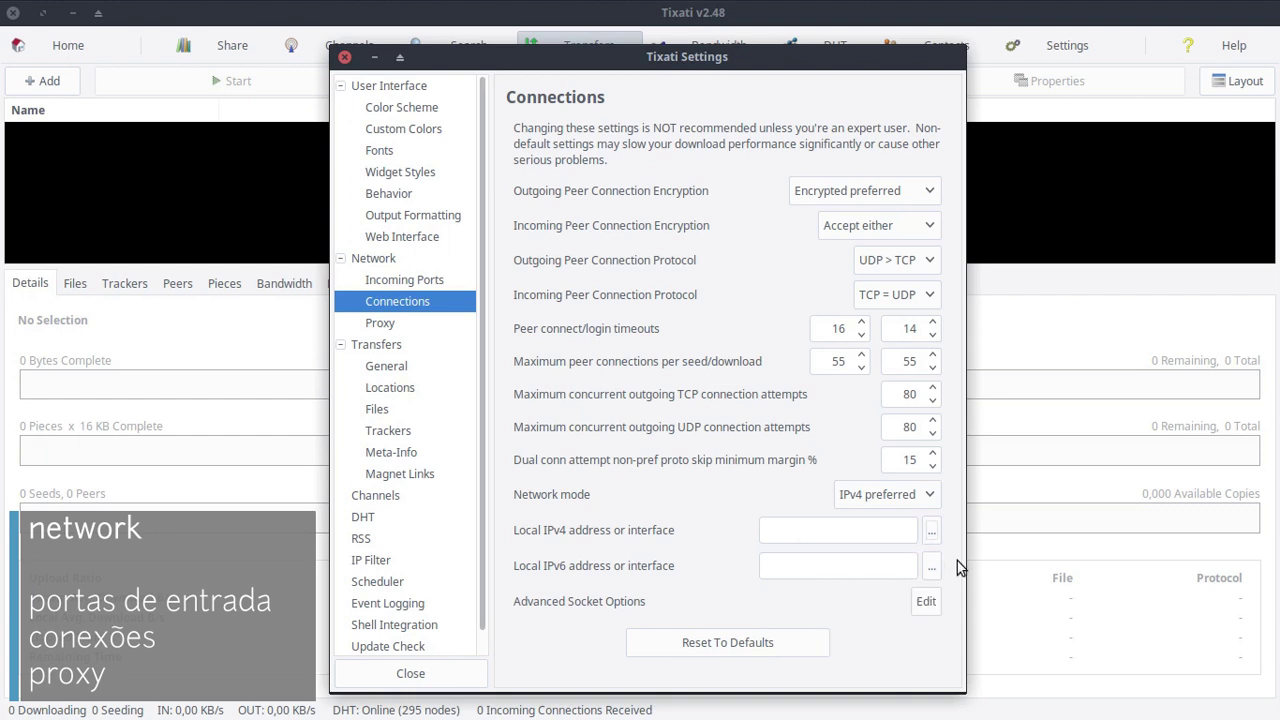
click(931, 573)
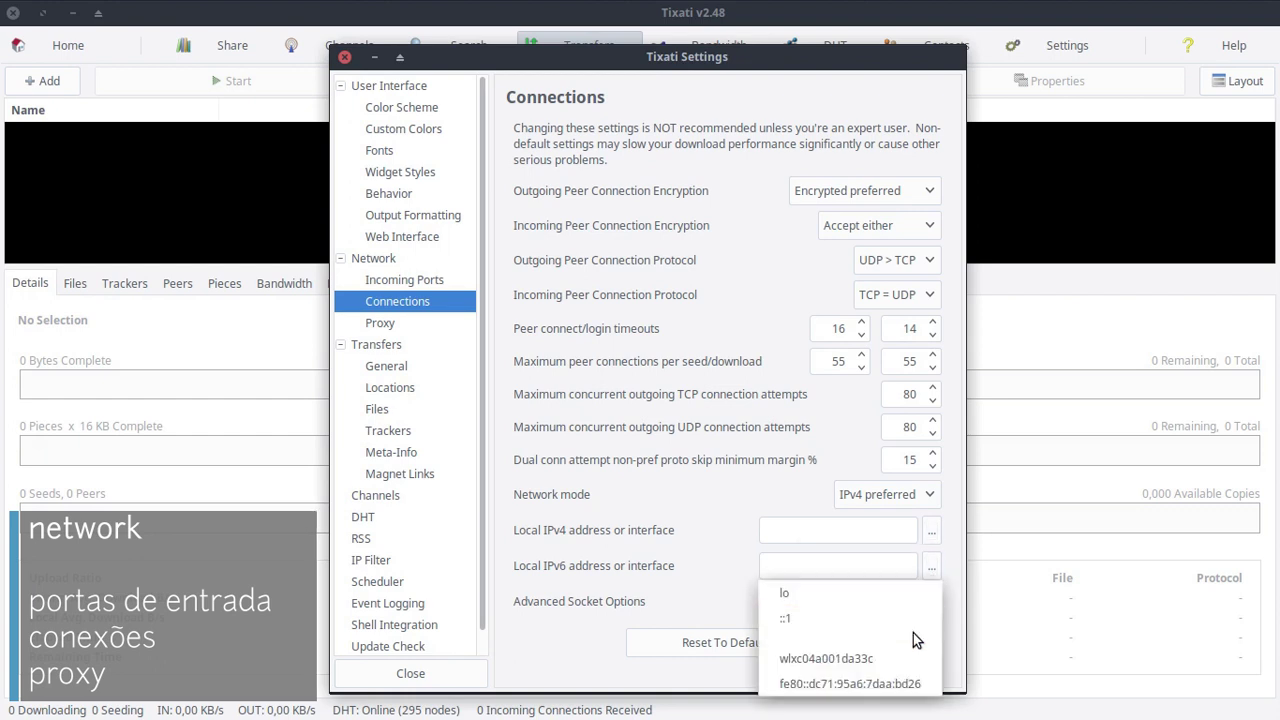
click(950, 643)
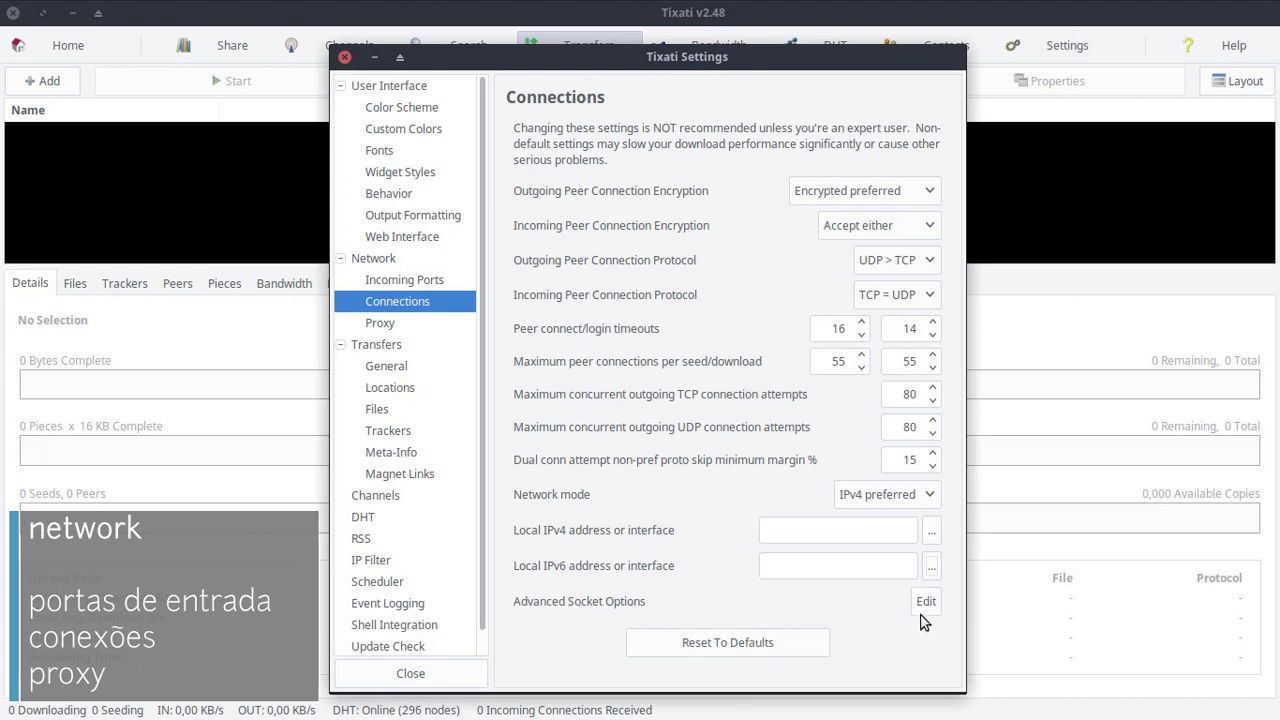
Open the Advanced Socket Options for editing and accept the expert users warning with "Don't show this warning again" enabled
click(926, 603)
click(613, 440)
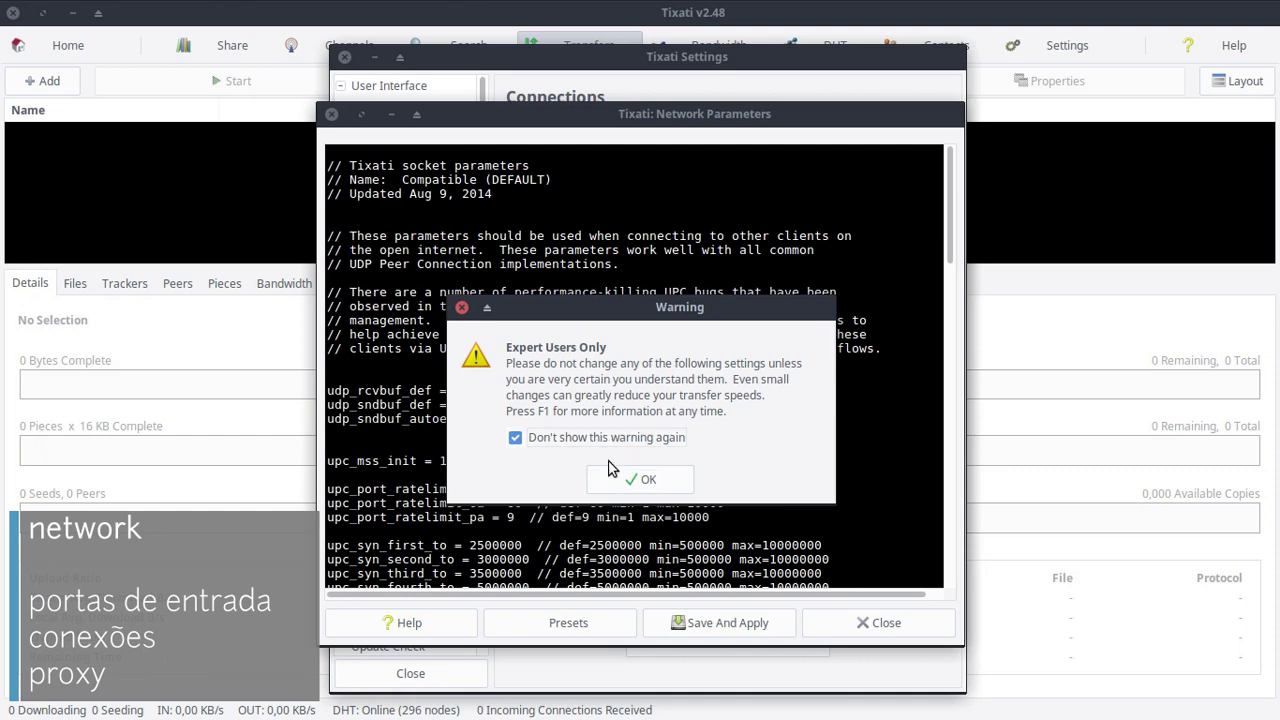
click(640, 479)
Examine the socket parameters from beginning to end and close the Network Parameters window
scroll(741, 330, down, 10)
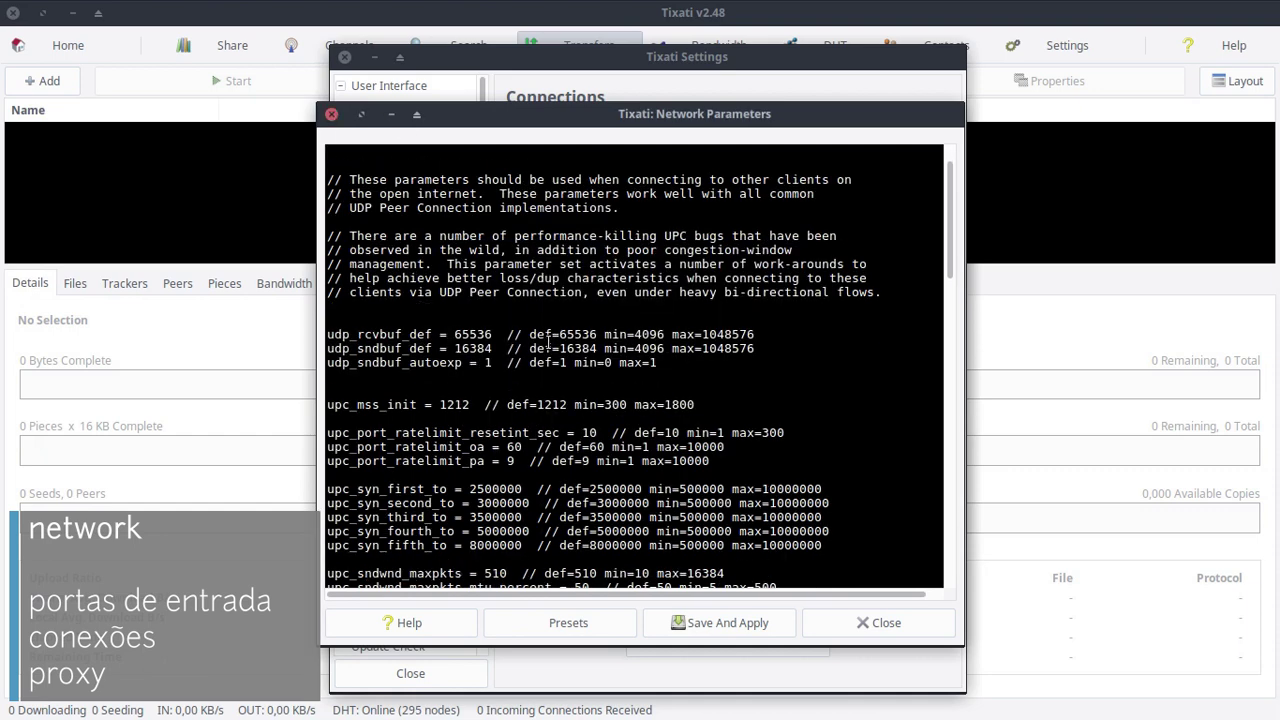
scroll(741, 330, down, 12)
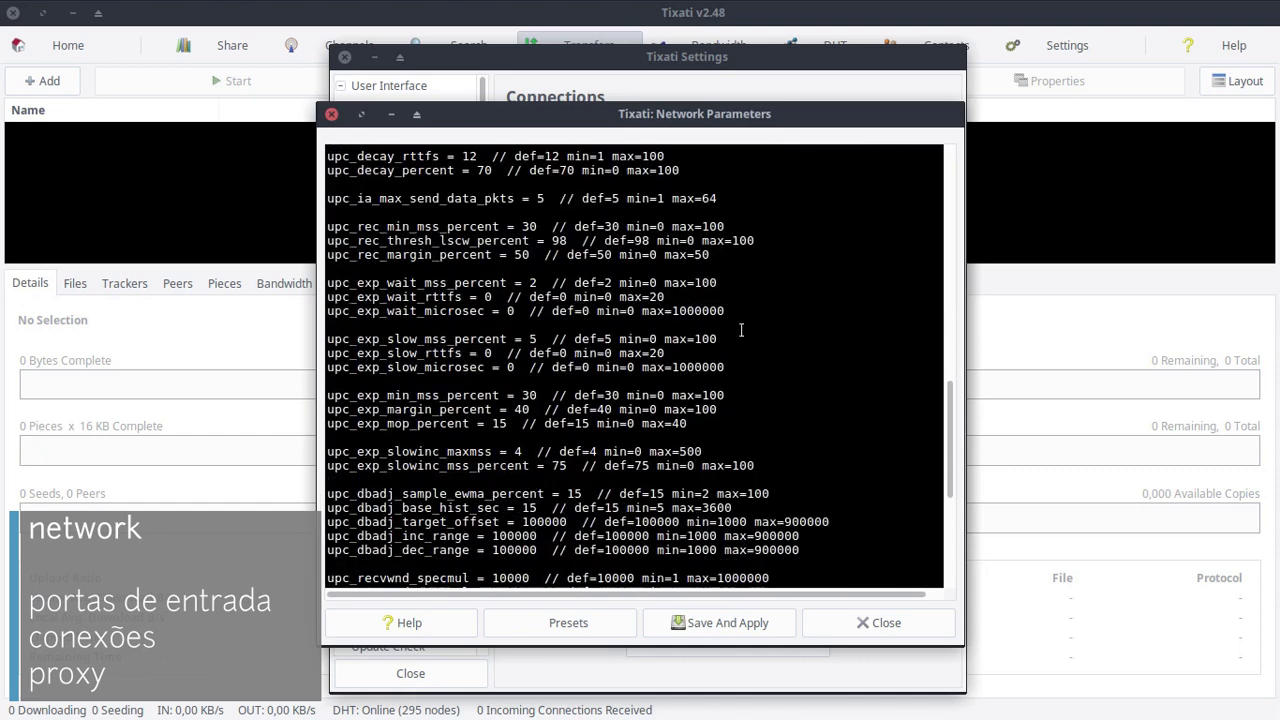
drag(367, 164, 554, 203)
click(553, 202)
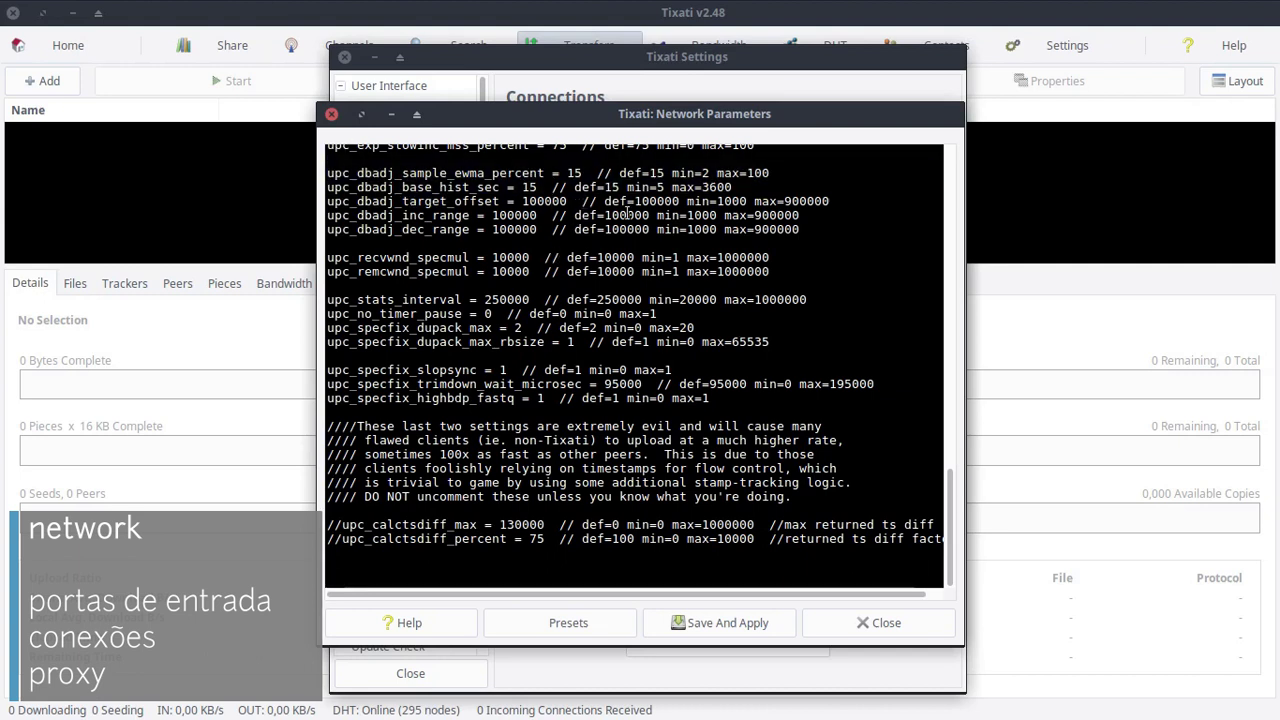
click(845, 617)
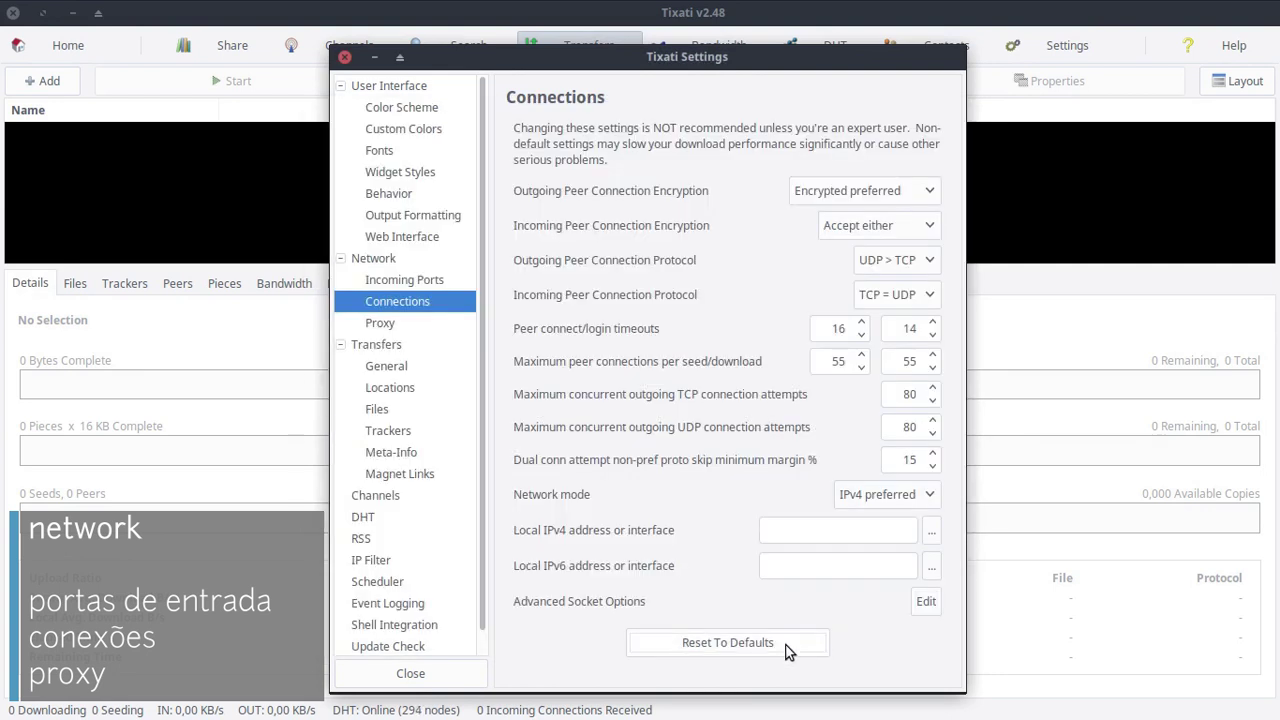
Examine the Proxy settings with SOCKS4, SOCKS5 and HTTP selected in turn, and return to No Proxy
click(422, 328)
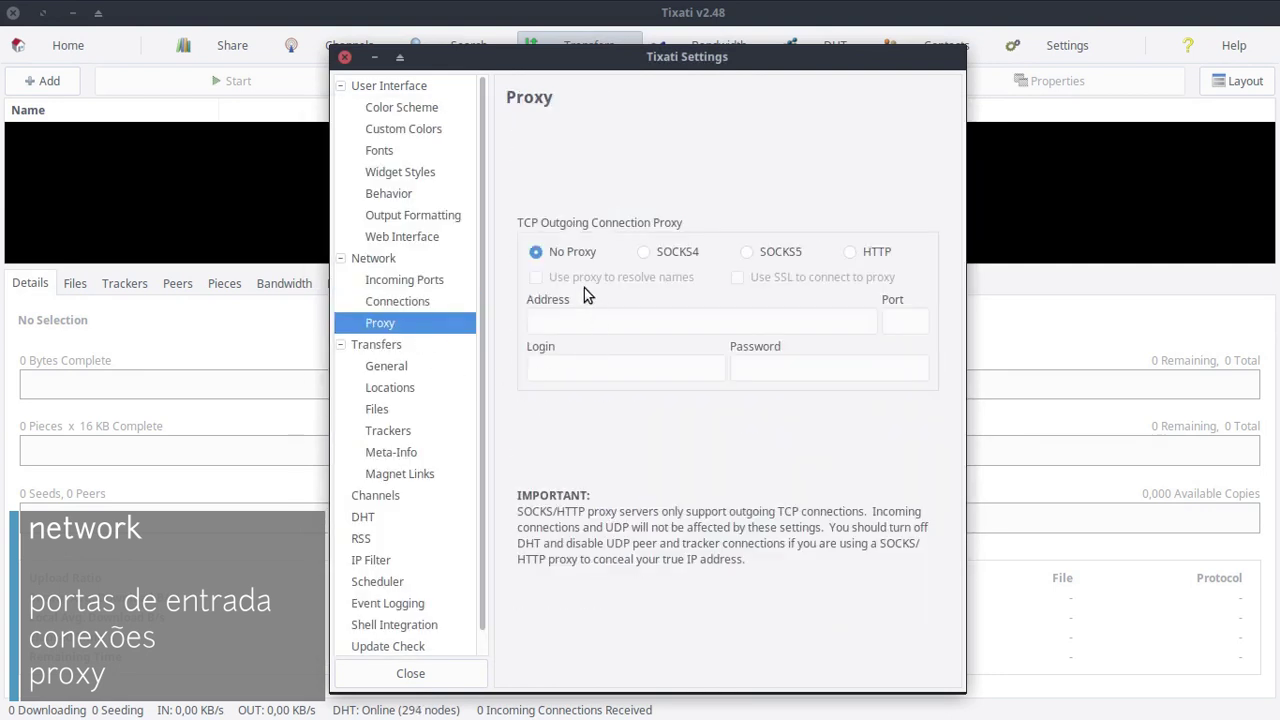
click(645, 252)
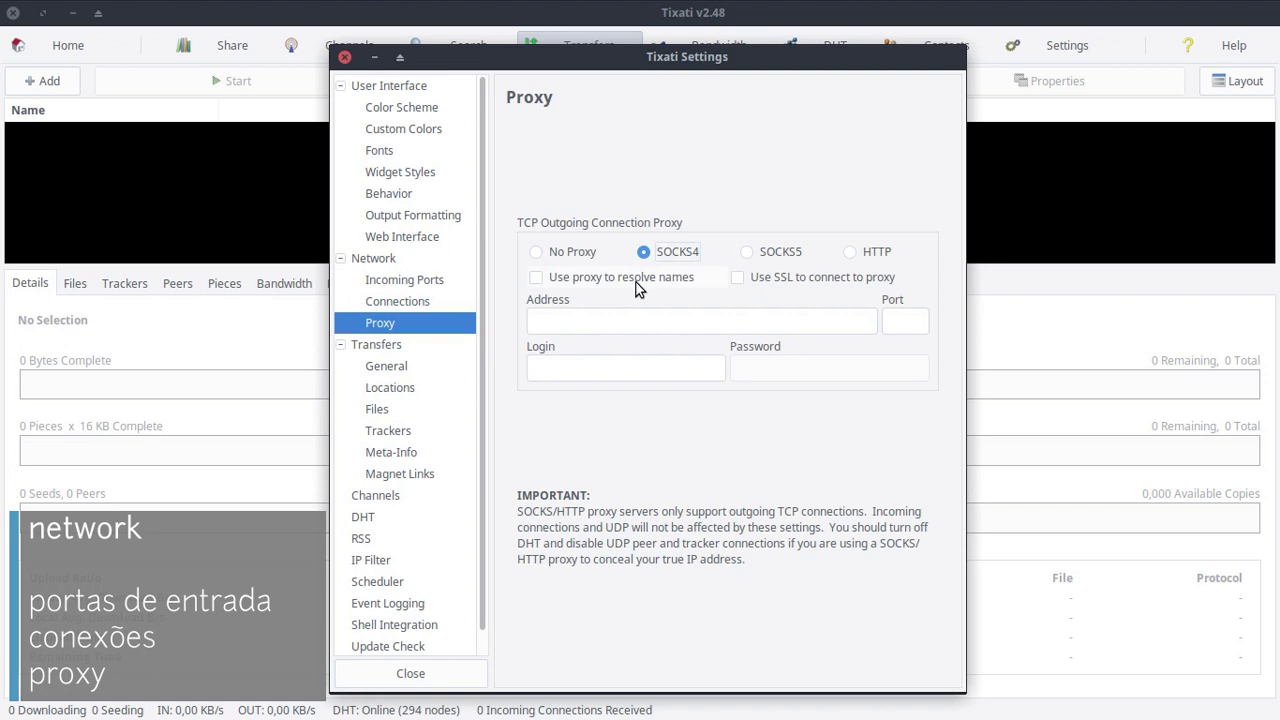
click(738, 322)
click(703, 366)
click(897, 318)
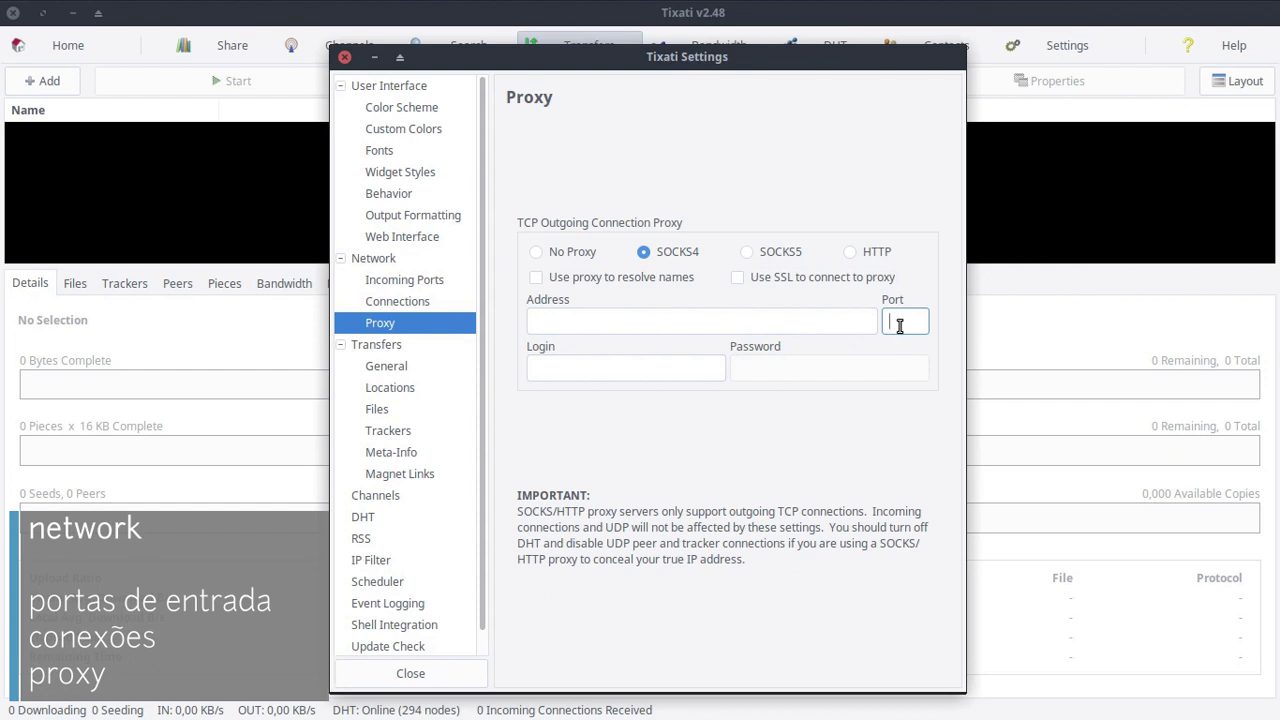
click(759, 253)
click(873, 260)
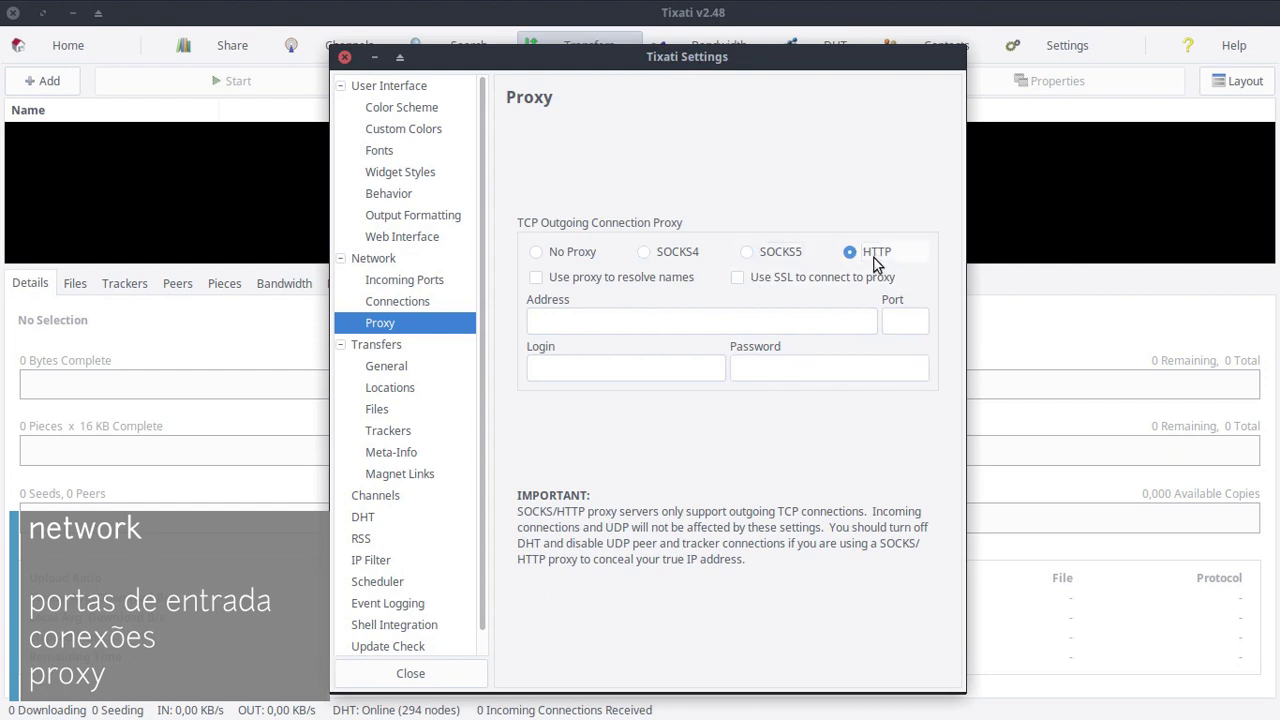
click(579, 255)
In the general transfer settings, set the download slots to 4 and the upload slots to 1
scroll(474, 294, down, 1)
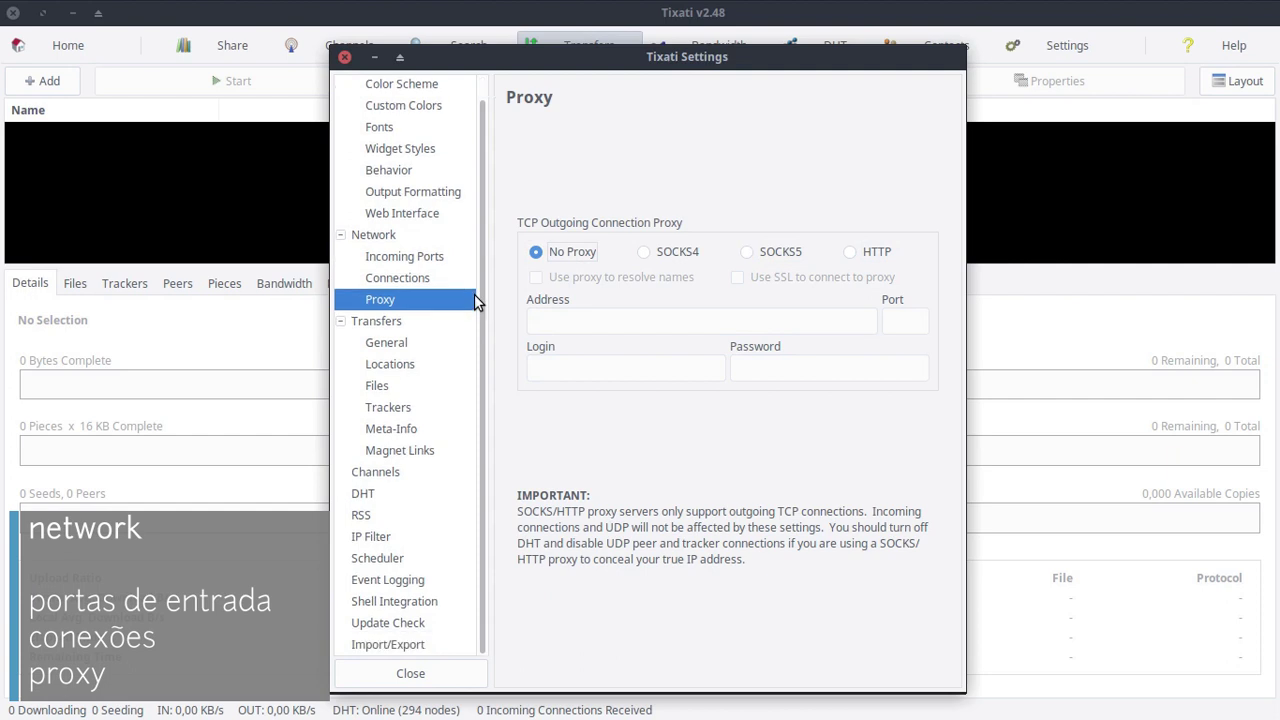
click(398, 322)
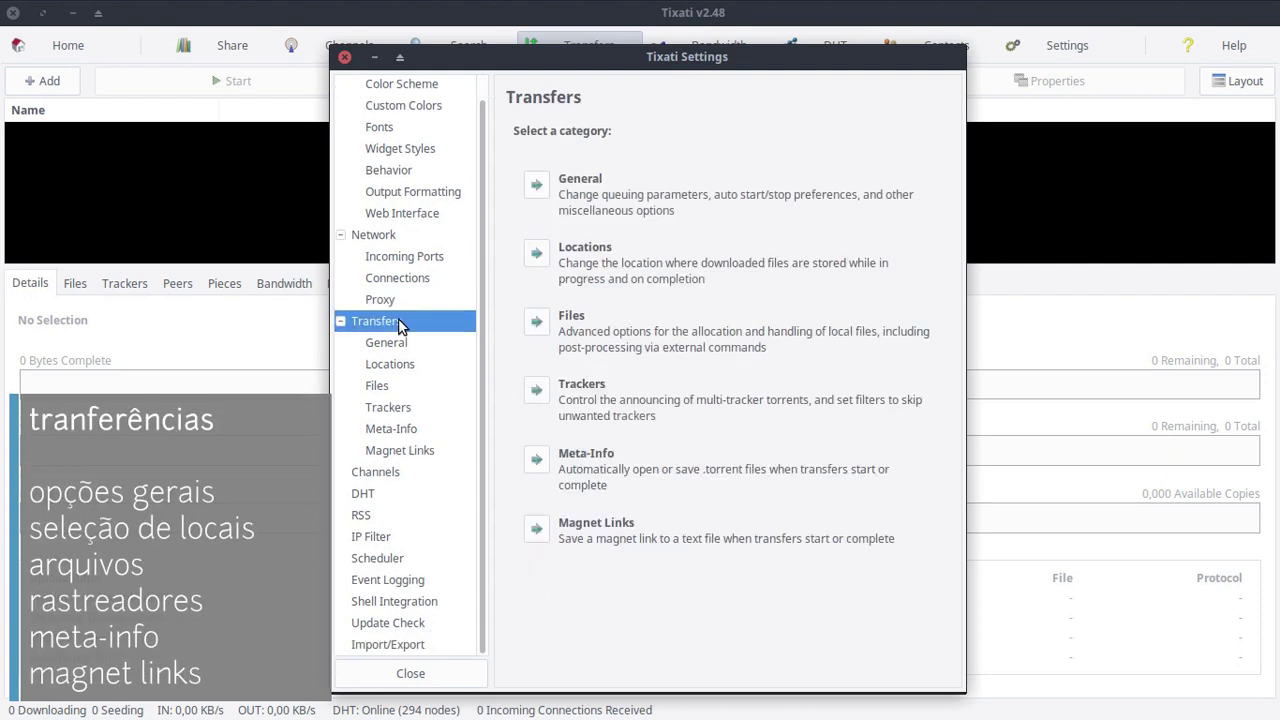
click(435, 343)
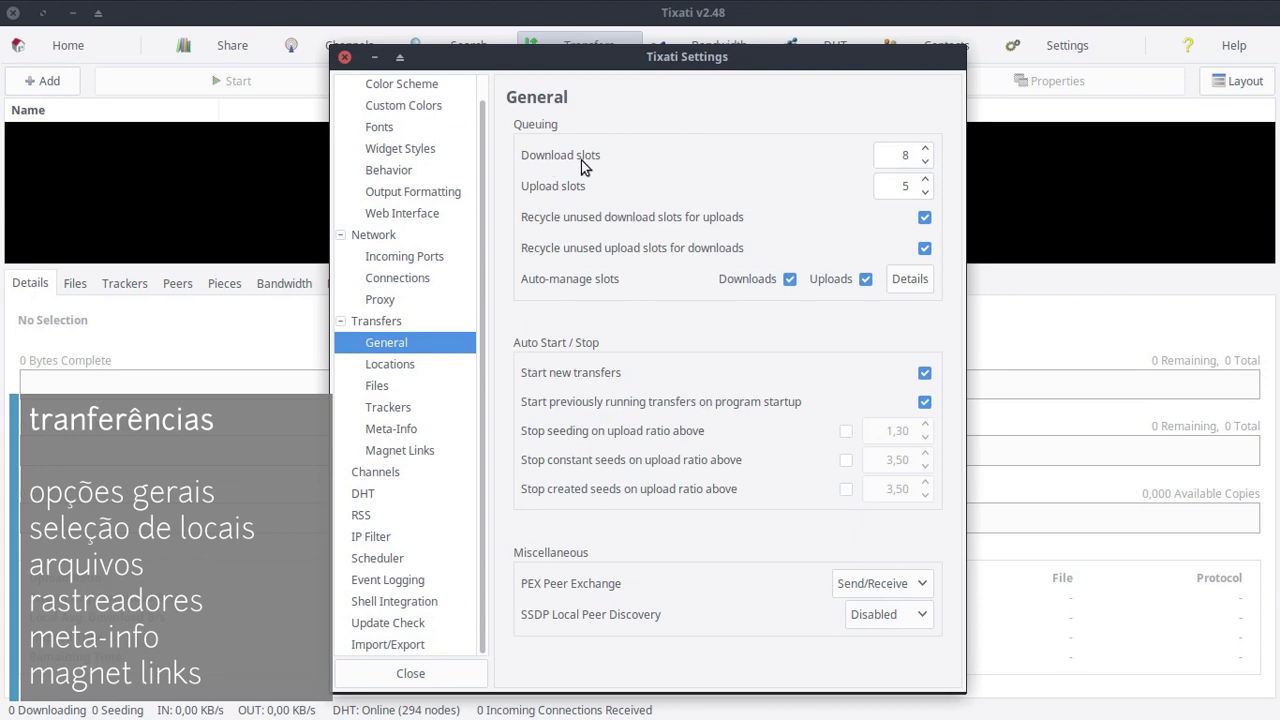
click(925, 161)
click(925, 161)
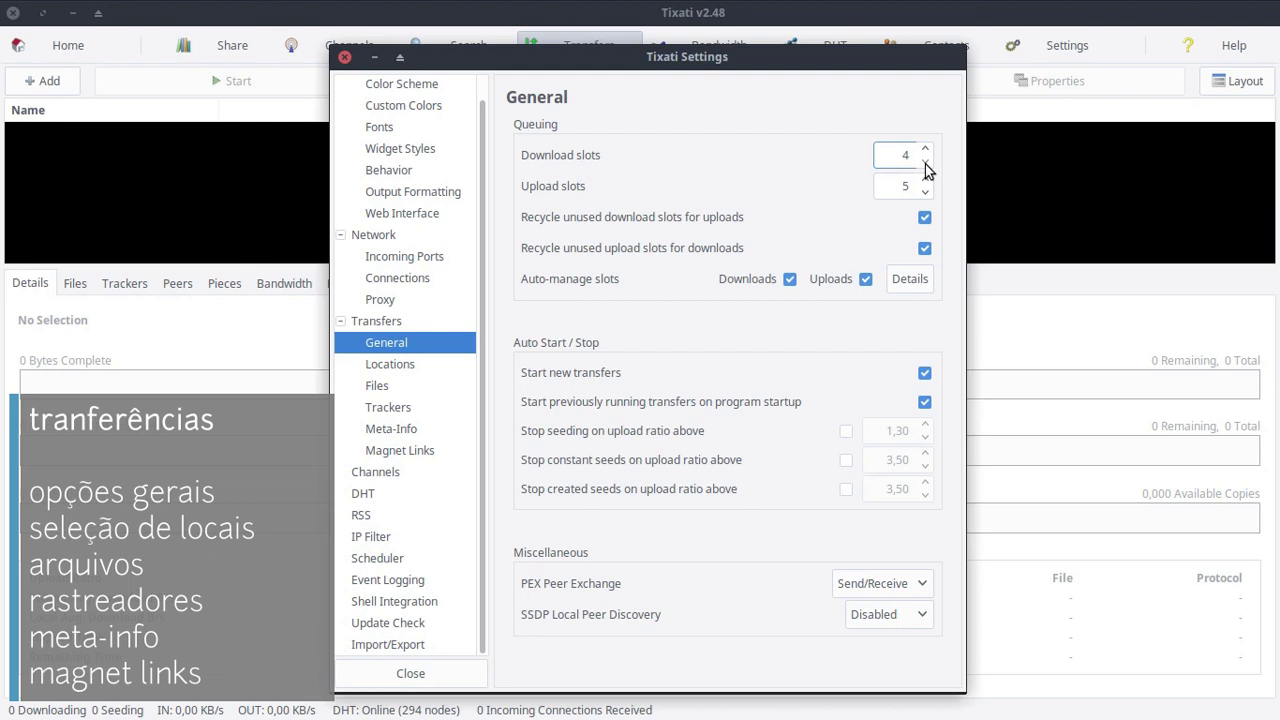
click(926, 192)
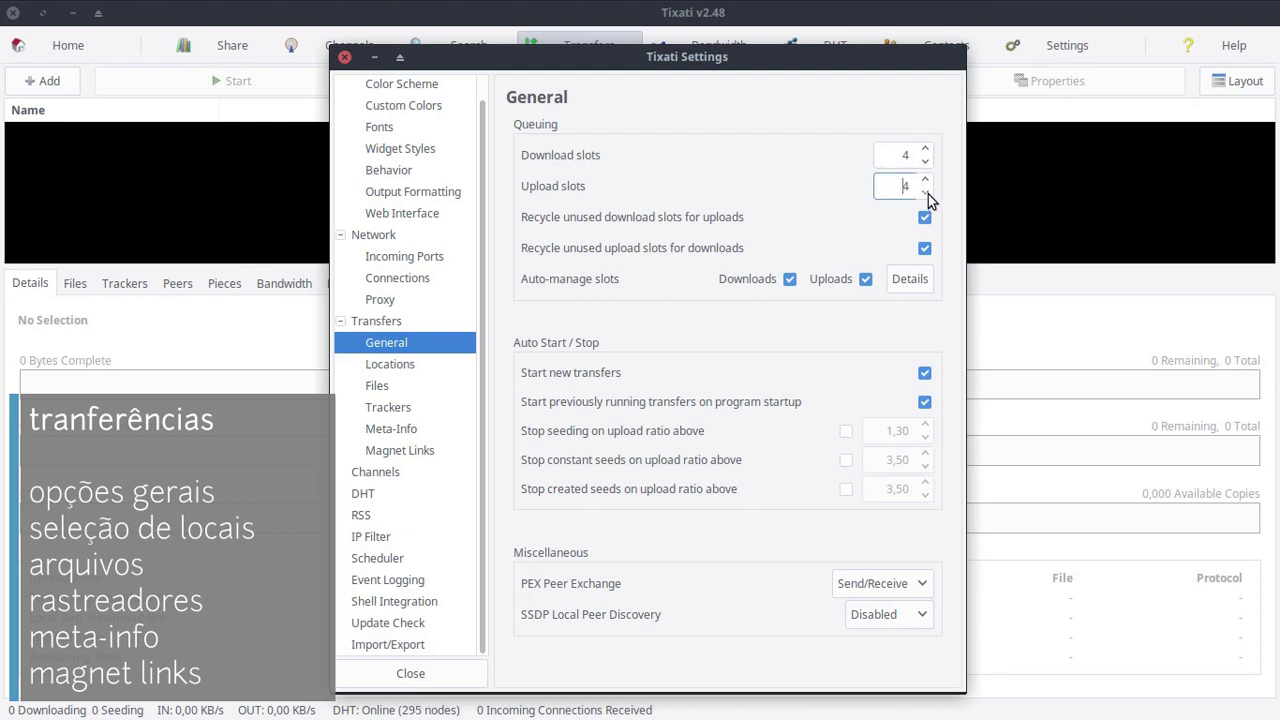
click(926, 193)
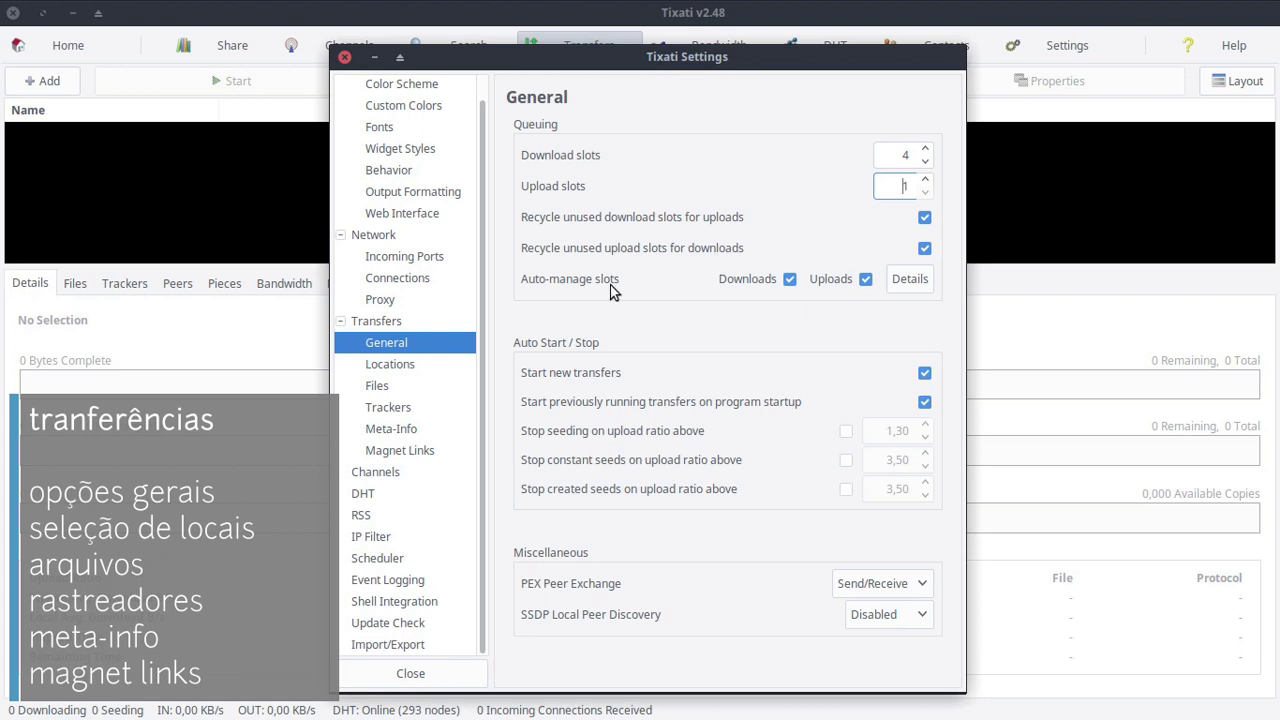
Examine the Transfer Queue Management Parameters behind the auto-manage slots option and close them
click(897, 281)
click(562, 467)
click(643, 497)
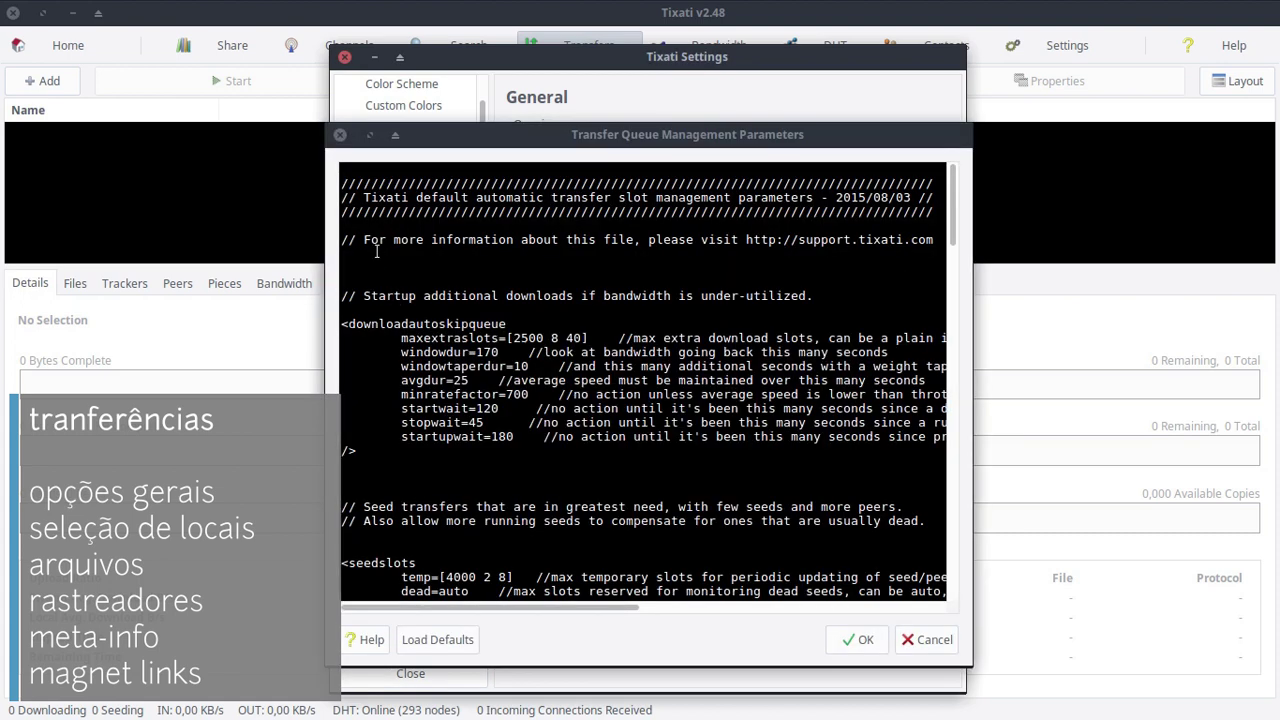
drag(364, 198, 932, 199)
click(863, 312)
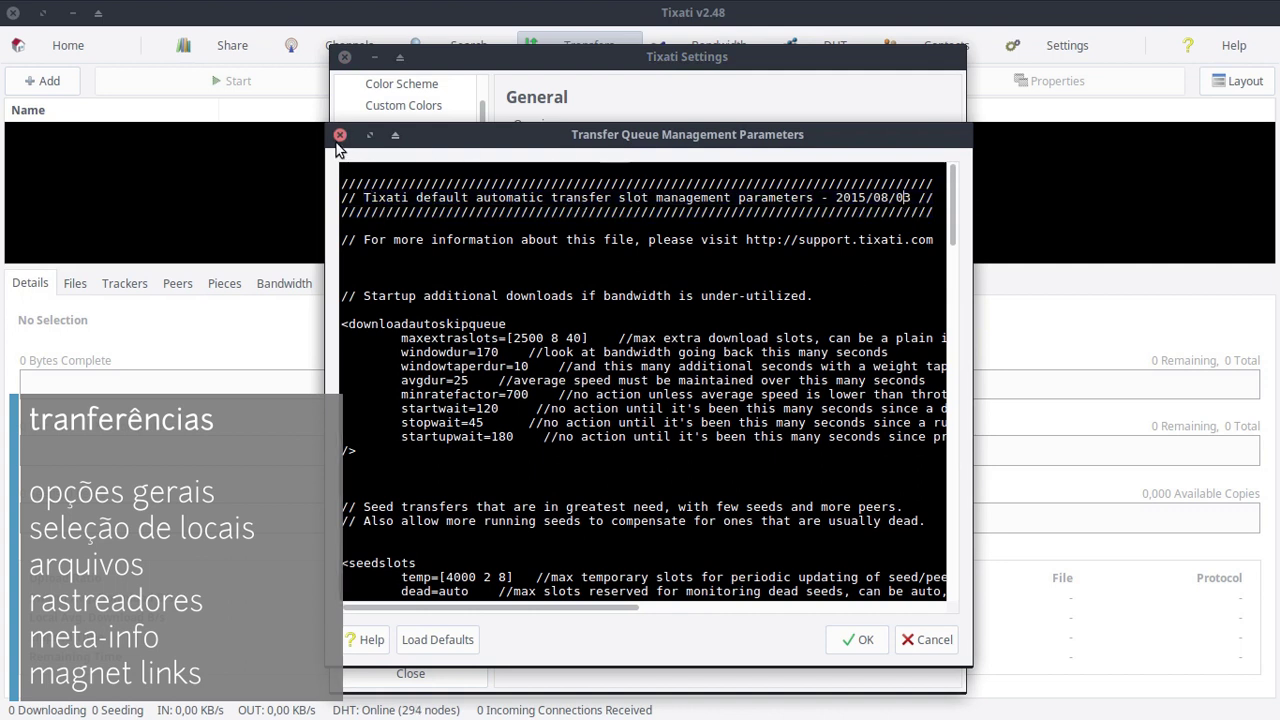
click(874, 646)
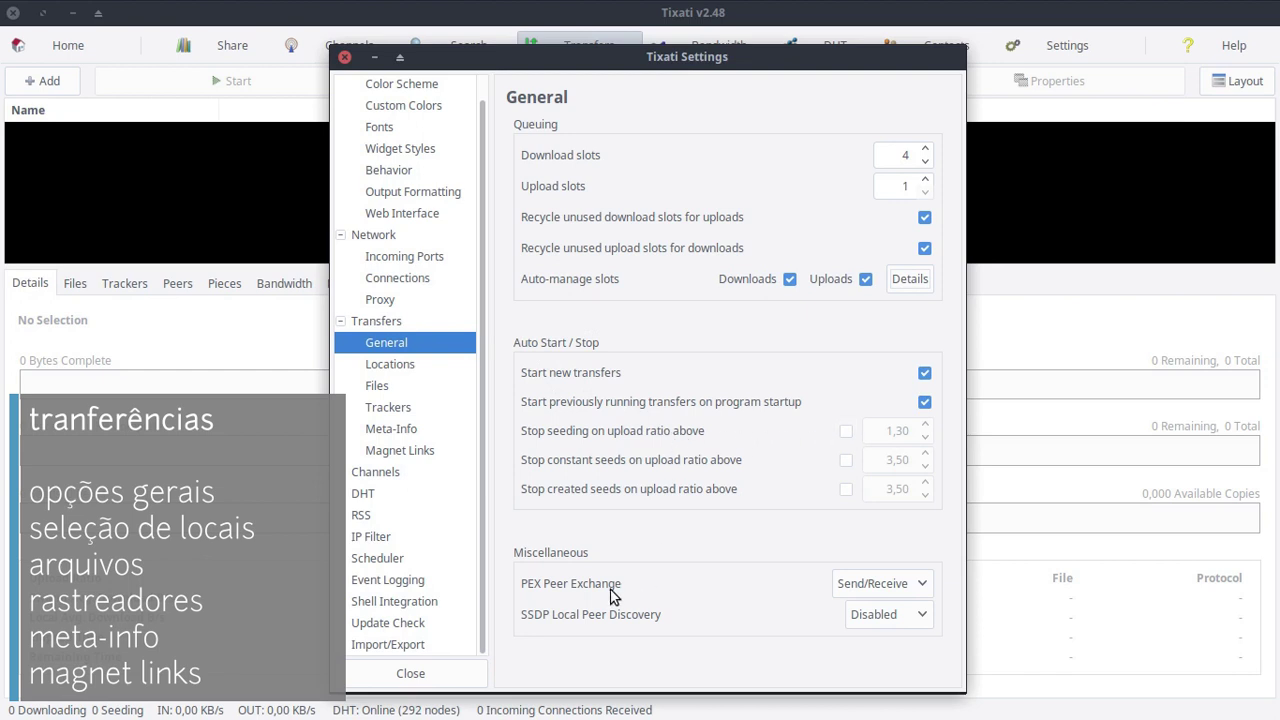
Examine the choices for PEX Peer Exchange and SSDP Local Peer Discovery
click(908, 584)
click(852, 588)
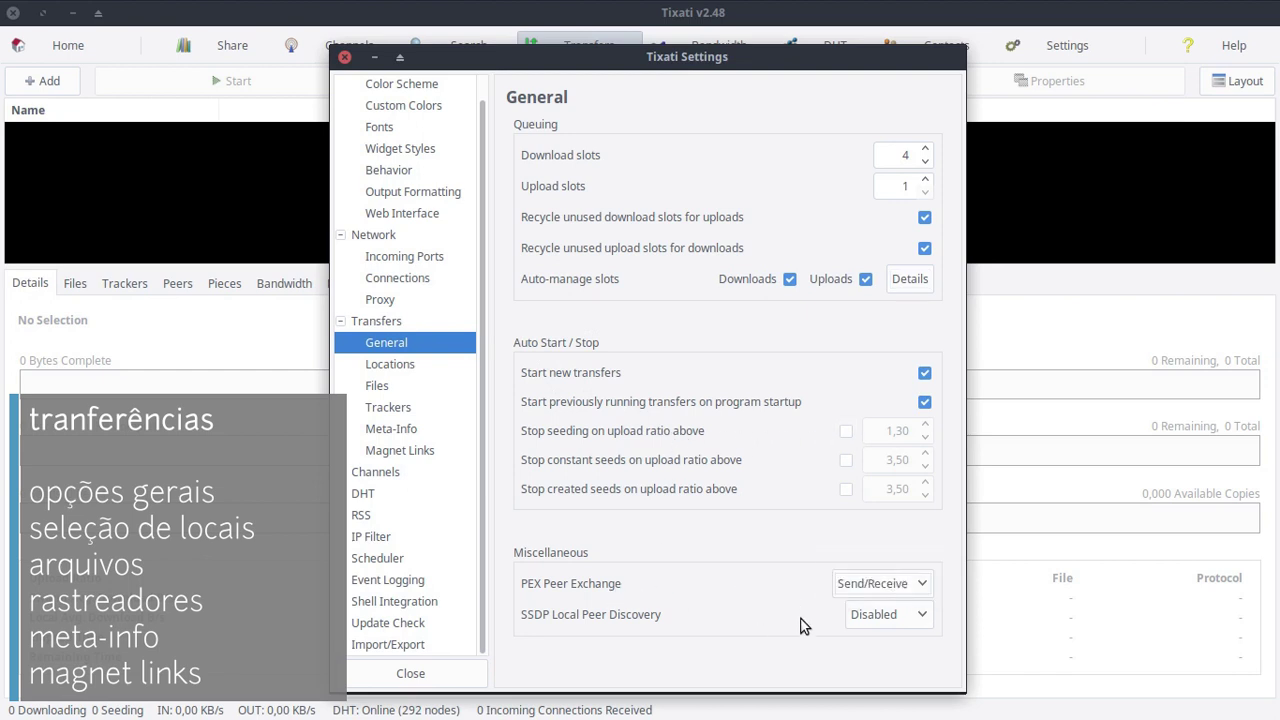
click(884, 617)
click(950, 620)
Set the transfers' default download location to the Downloads folder
click(418, 366)
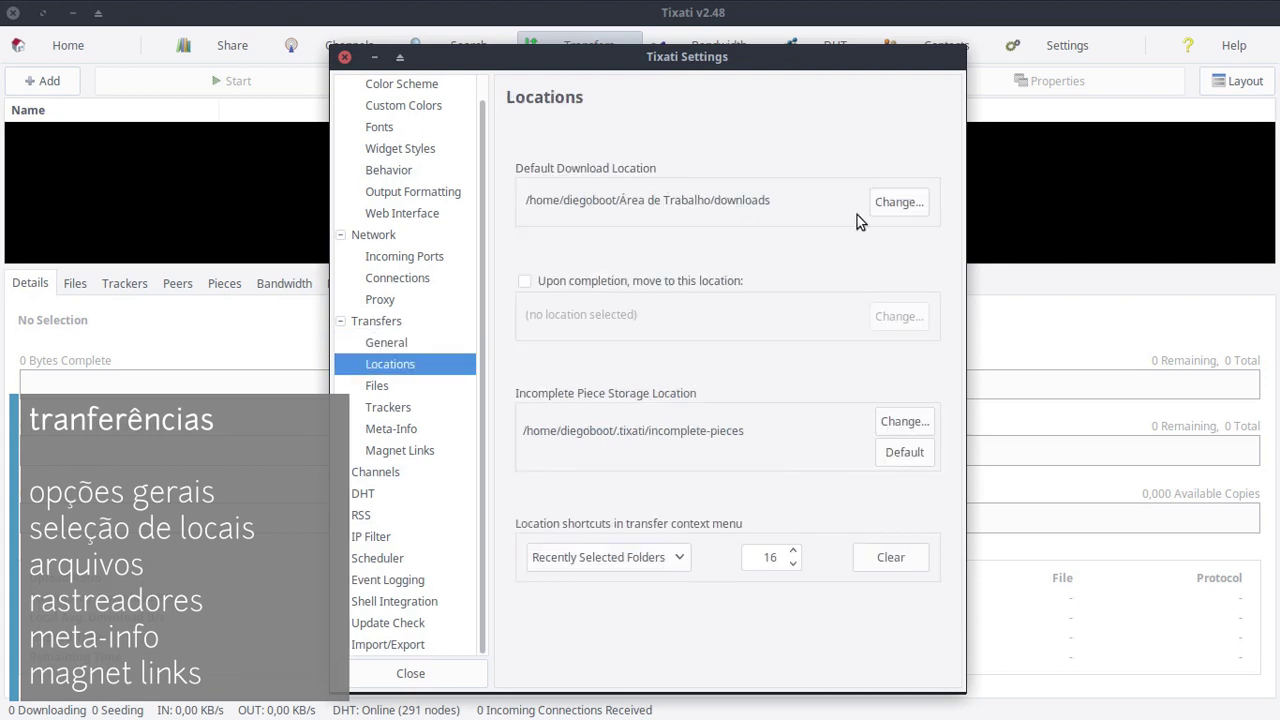
click(922, 204)
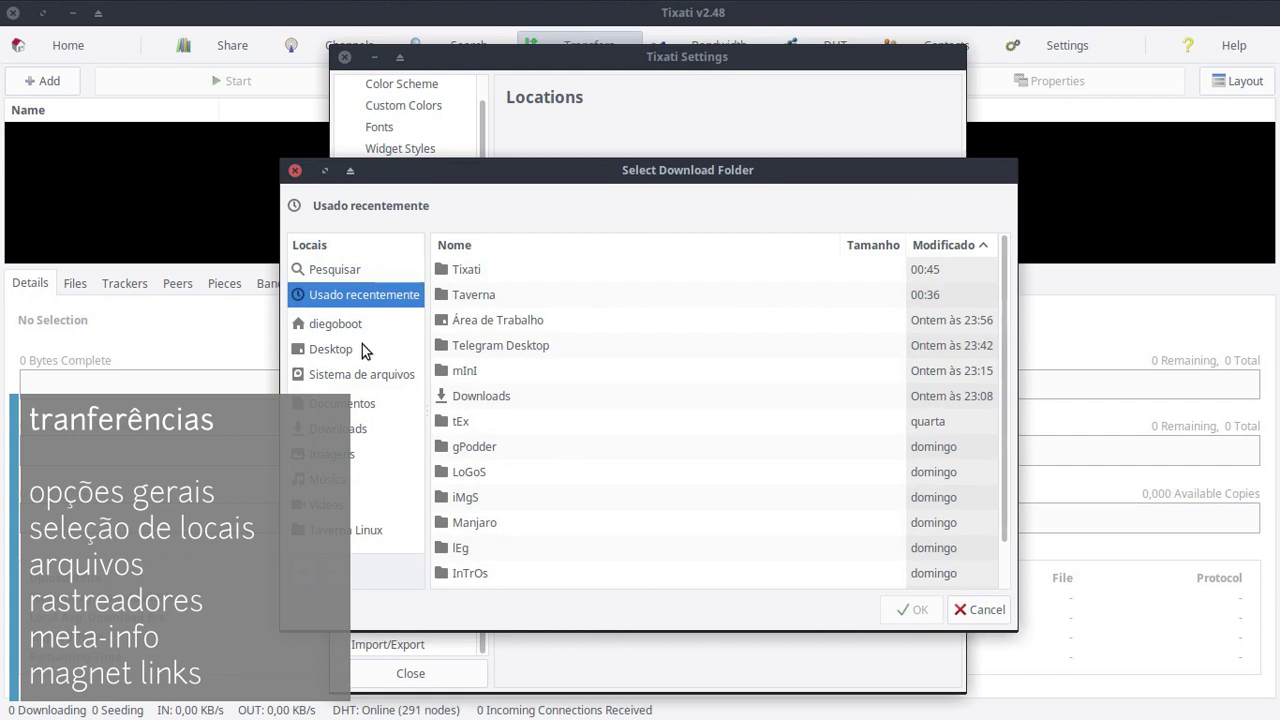
click(338, 428)
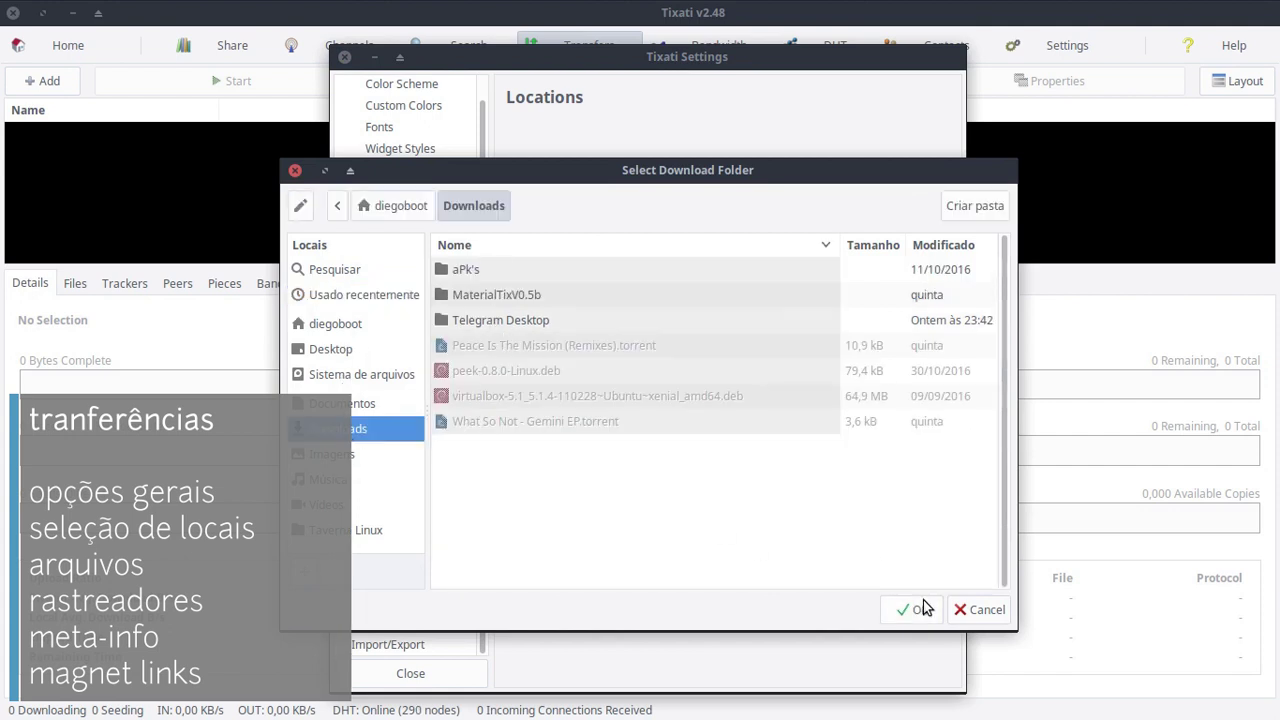
click(915, 609)
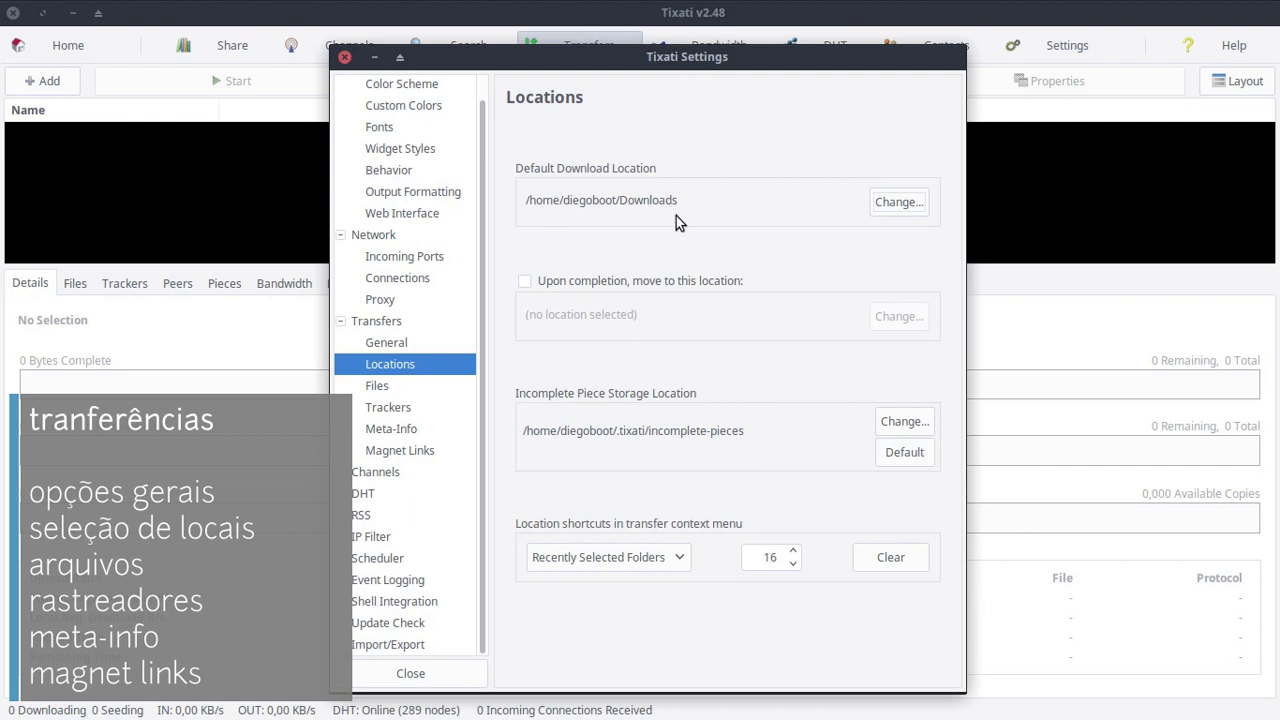
Enable moving finished transfers, browse the Desktop and the file system for a target folder, and cancel the selection
click(581, 281)
click(352, 323)
click(362, 349)
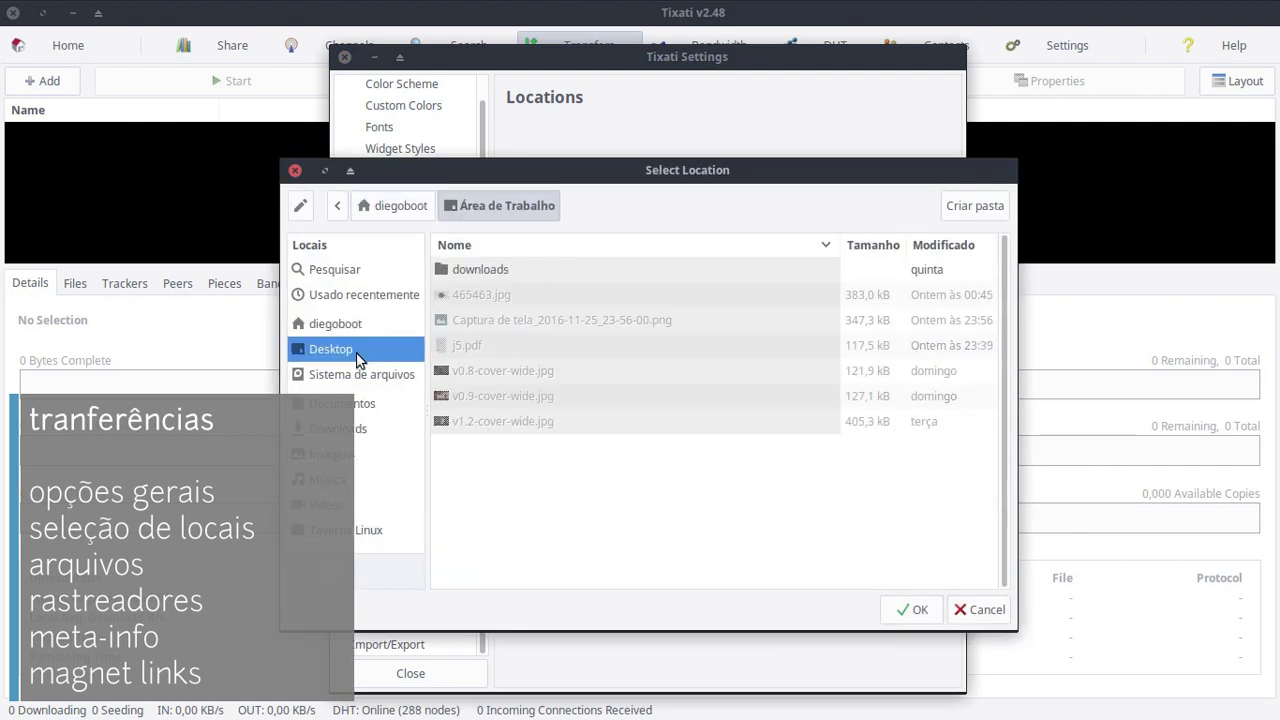
click(362, 374)
click(970, 610)
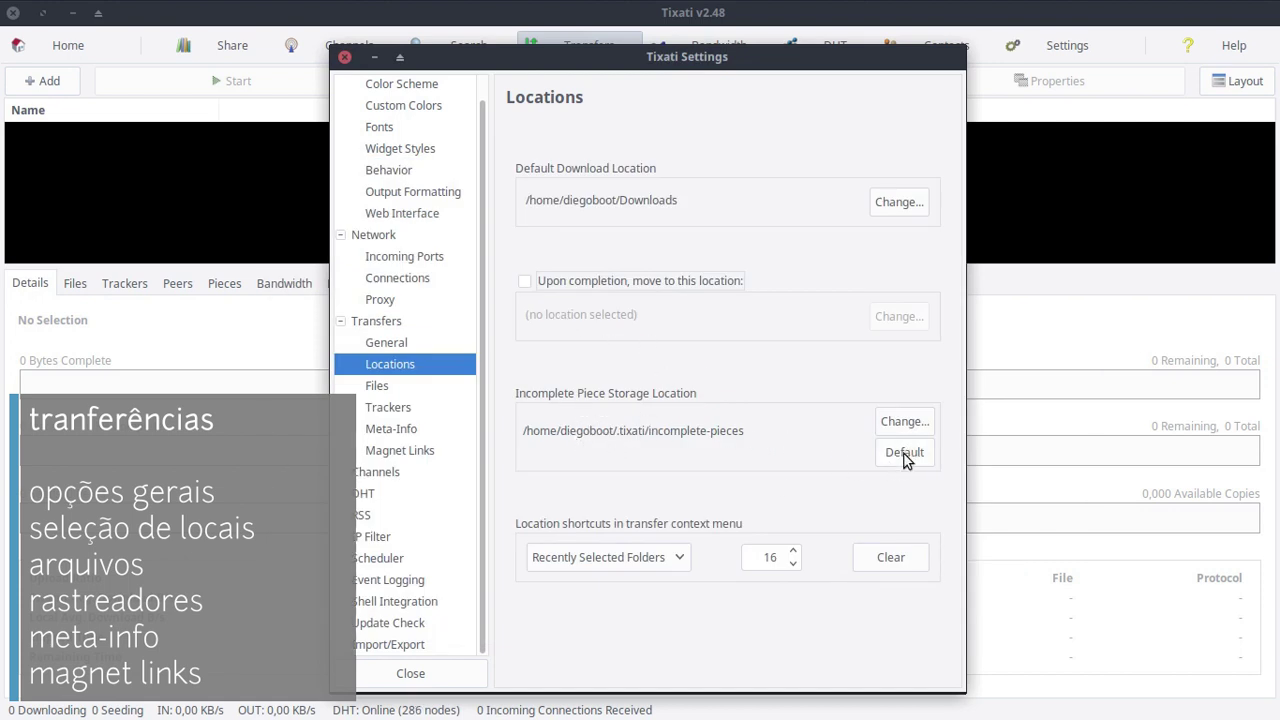
Try the Downloads folder as the incomplete piece storage location and restore the default location
click(920, 423)
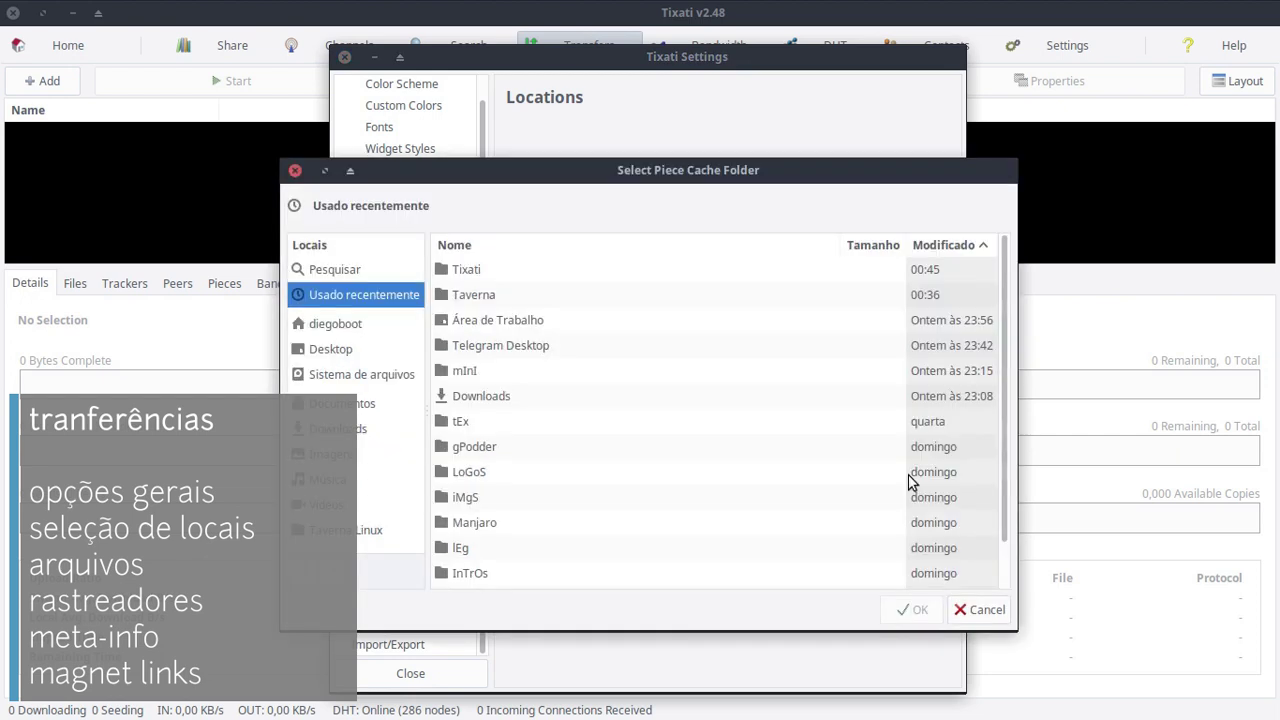
click(381, 433)
click(917, 611)
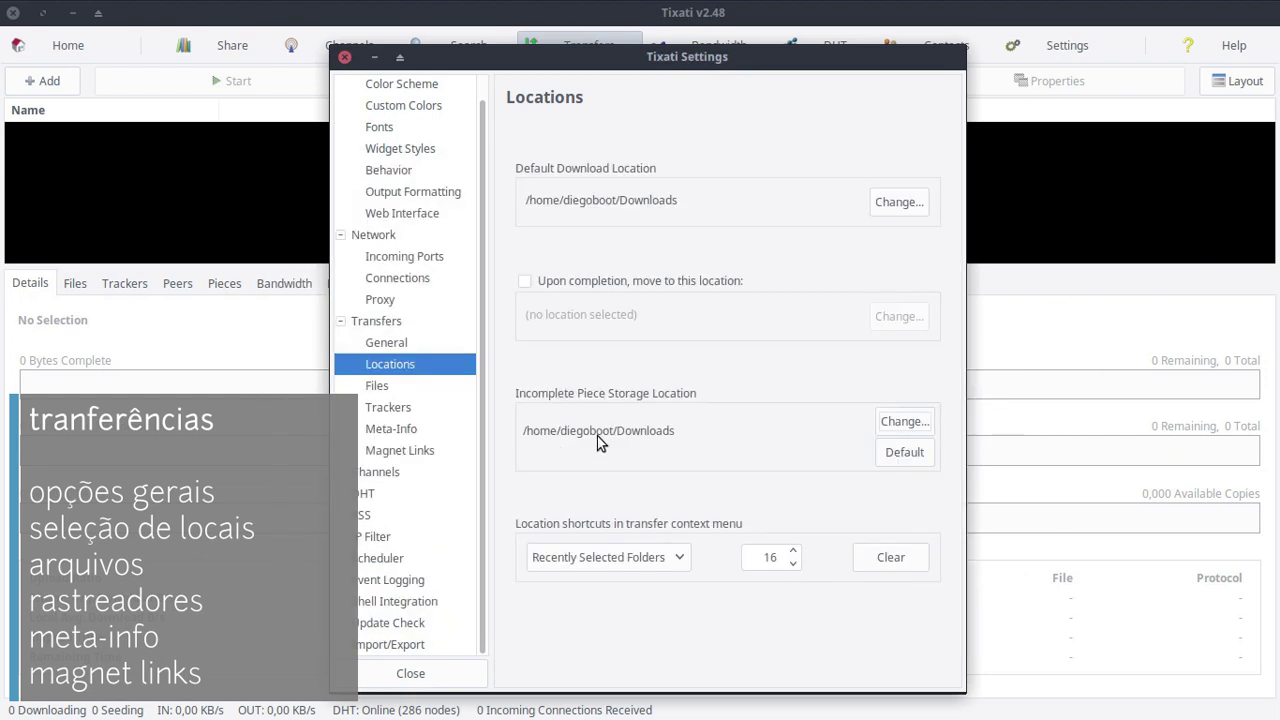
click(899, 456)
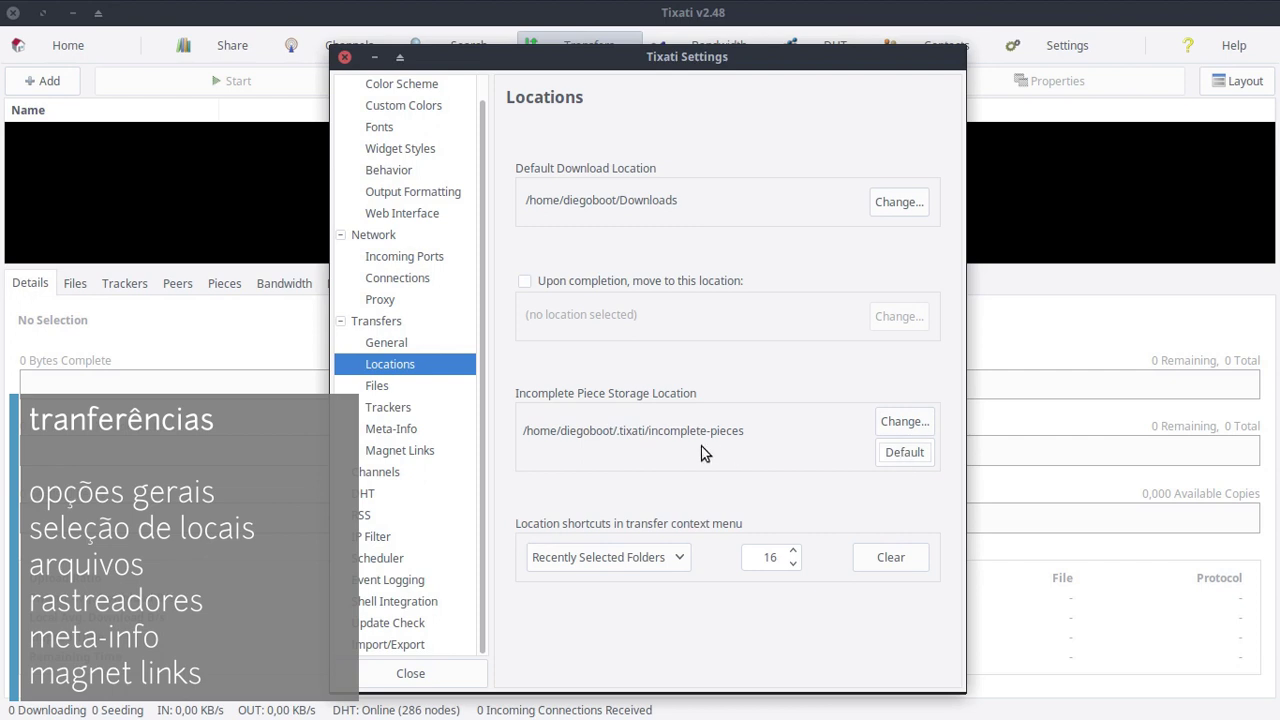
Try the Customized List for the location shortcuts in the transfer context menu and restore Recently Selected Folders
click(698, 564)
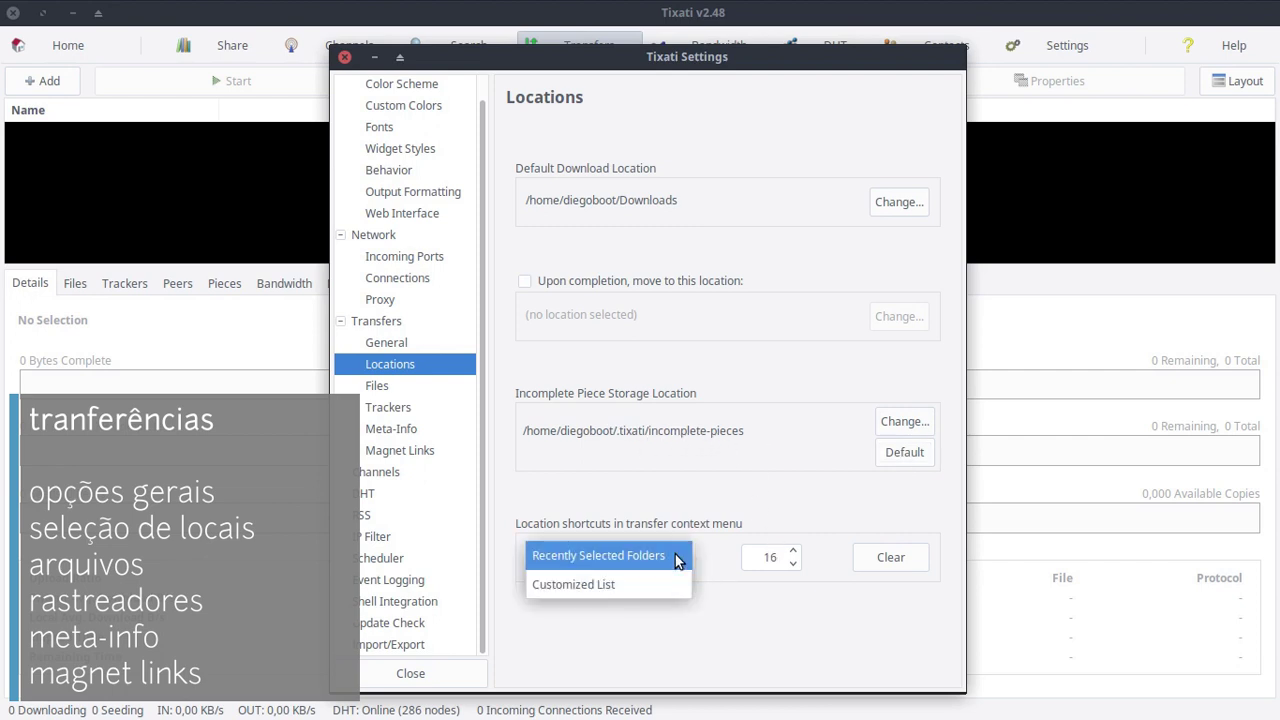
click(674, 585)
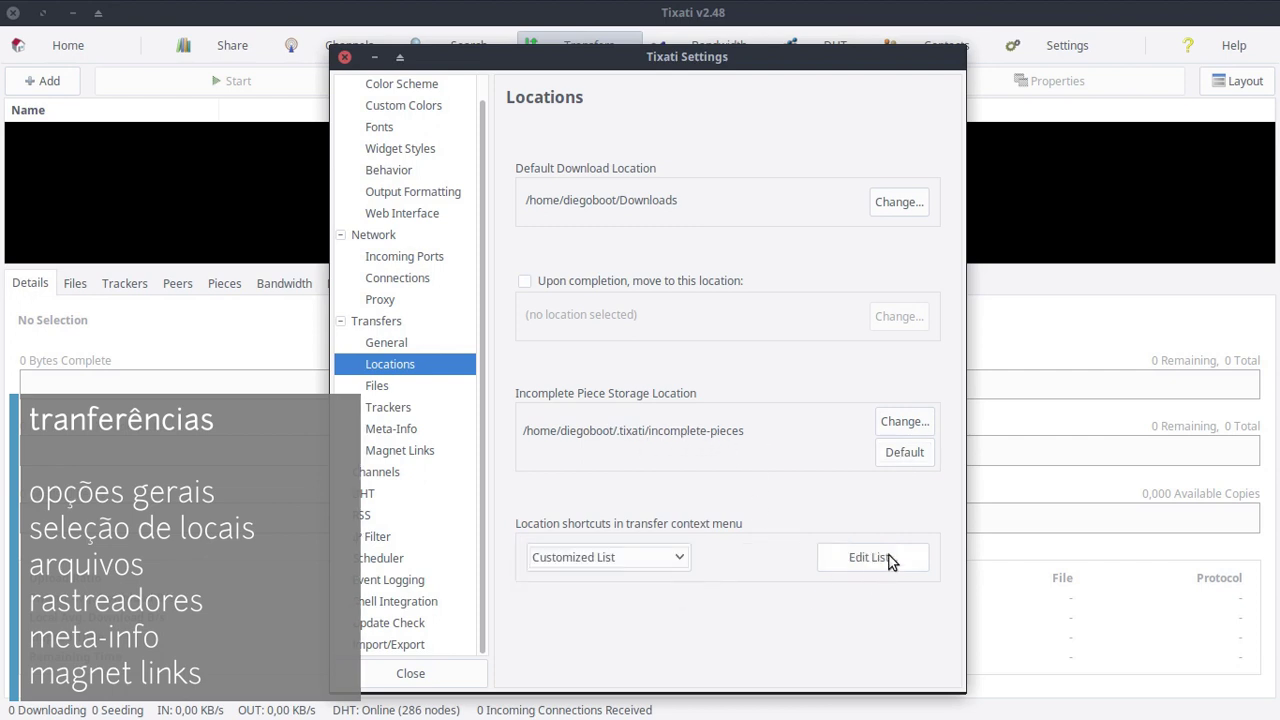
click(665, 557)
click(688, 532)
click(793, 551)
click(793, 551)
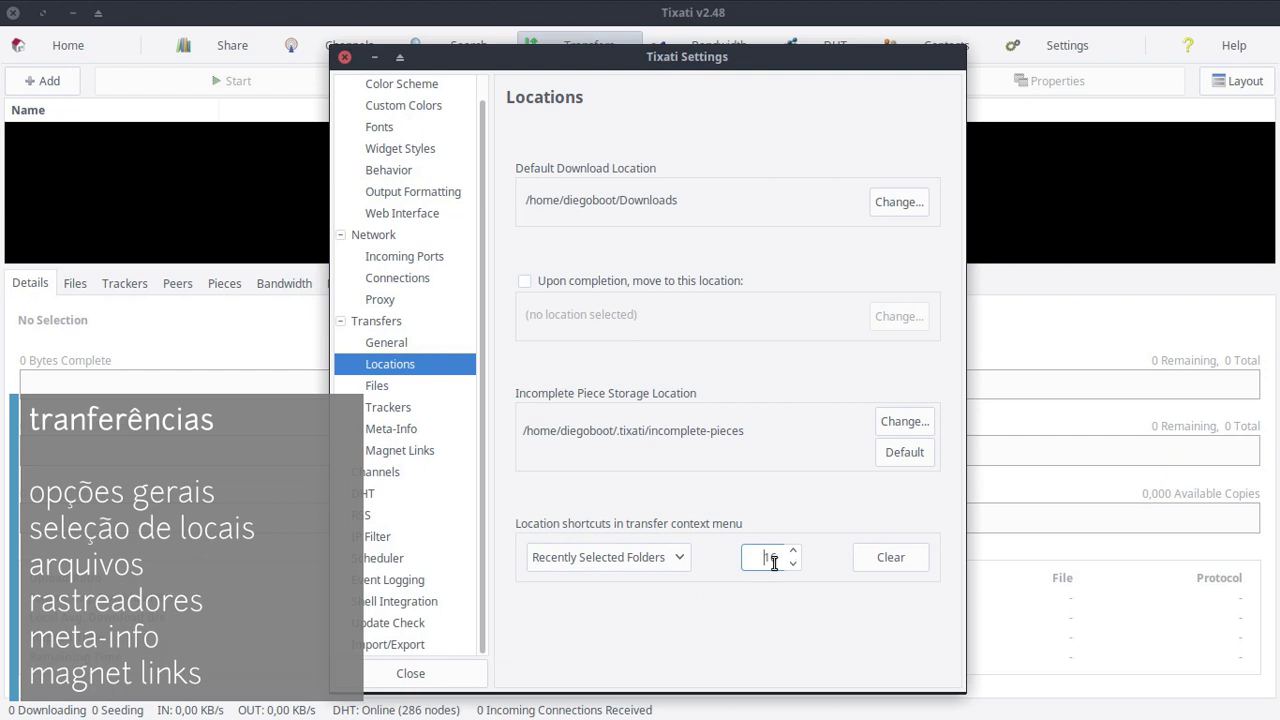
In the Files settings, enter "EDIÇãO DE COMANDOS SHELL!" as a file completion shell command and cancel the edit
click(431, 395)
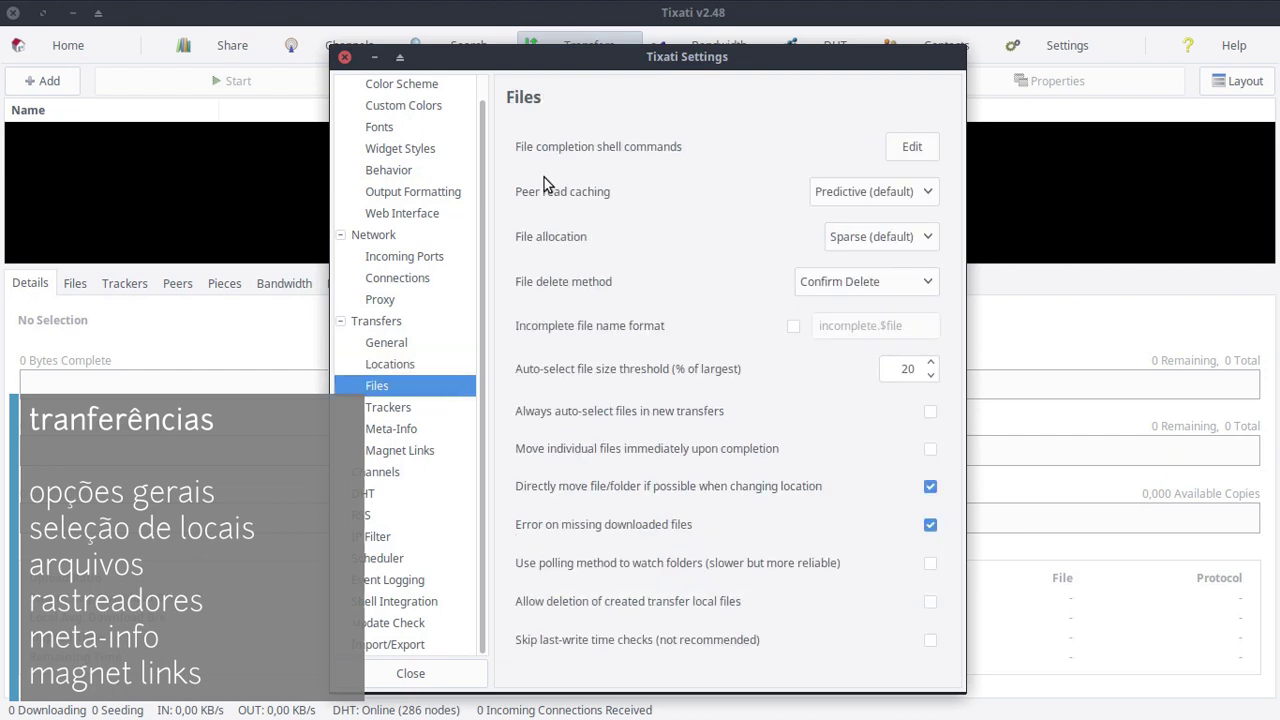
click(916, 156)
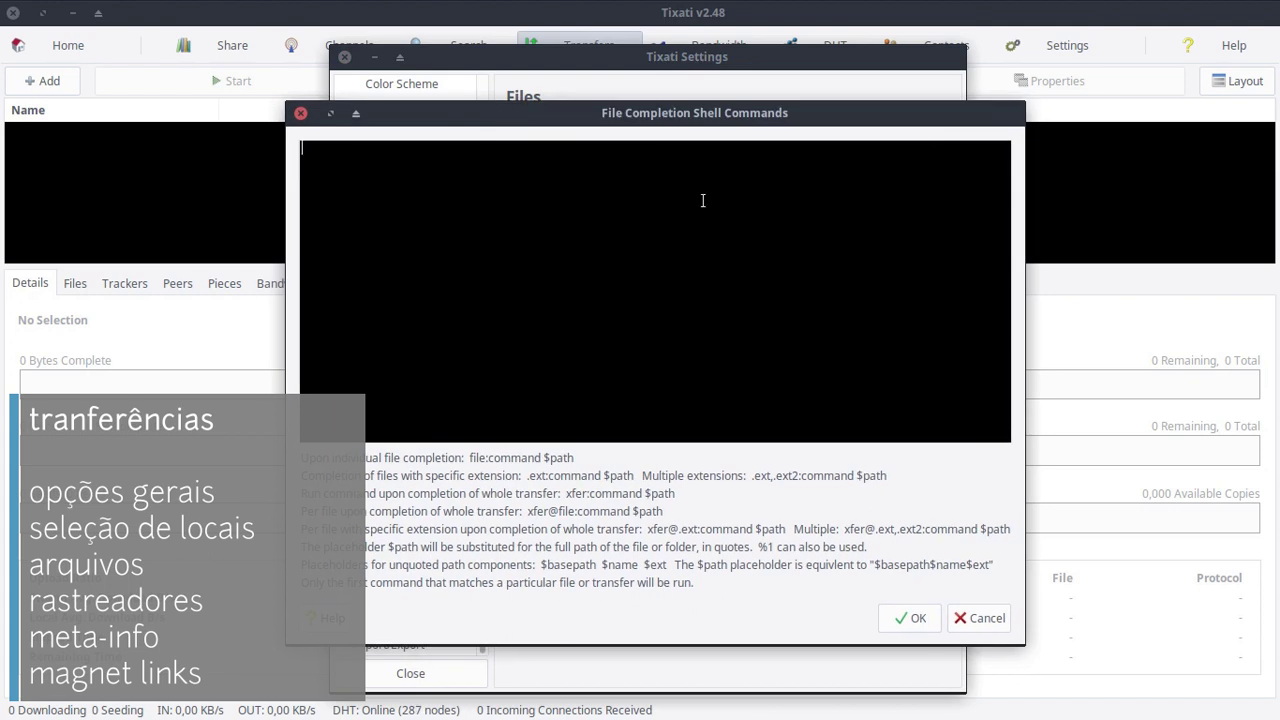
text(EDIC)
text(ÃO DE )
text(COMANDOS SHELL!)
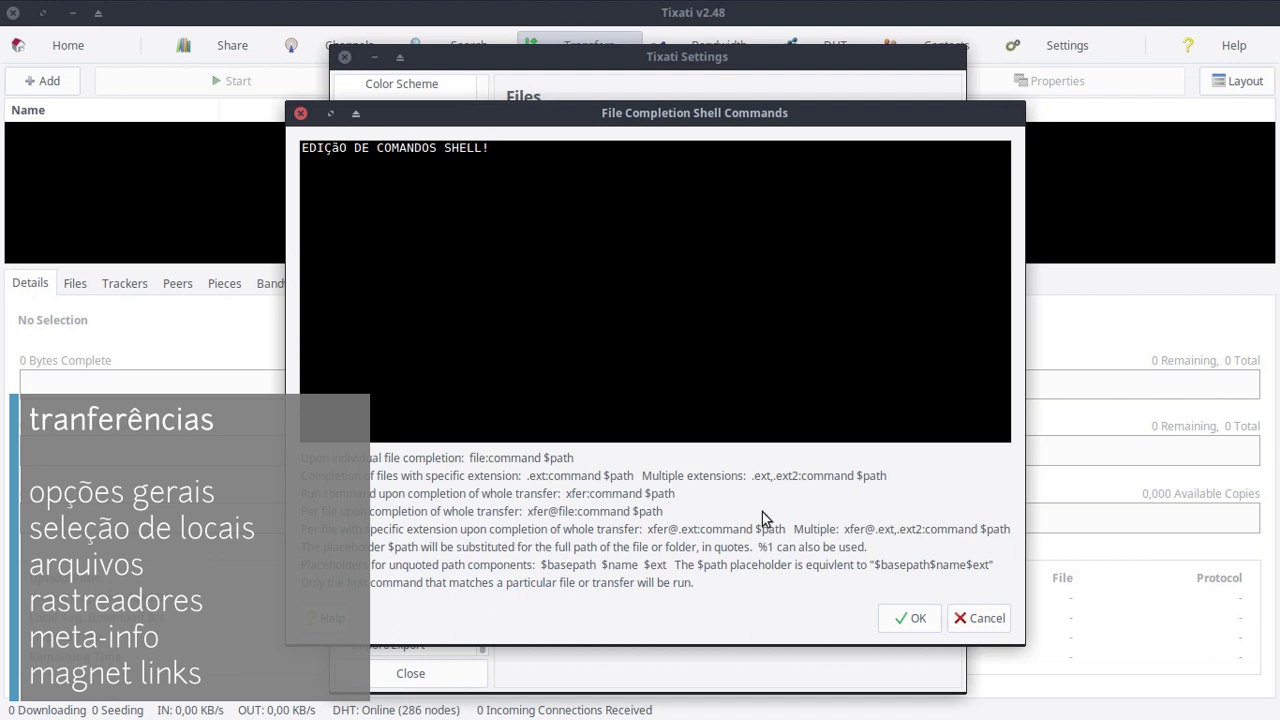
click(980, 622)
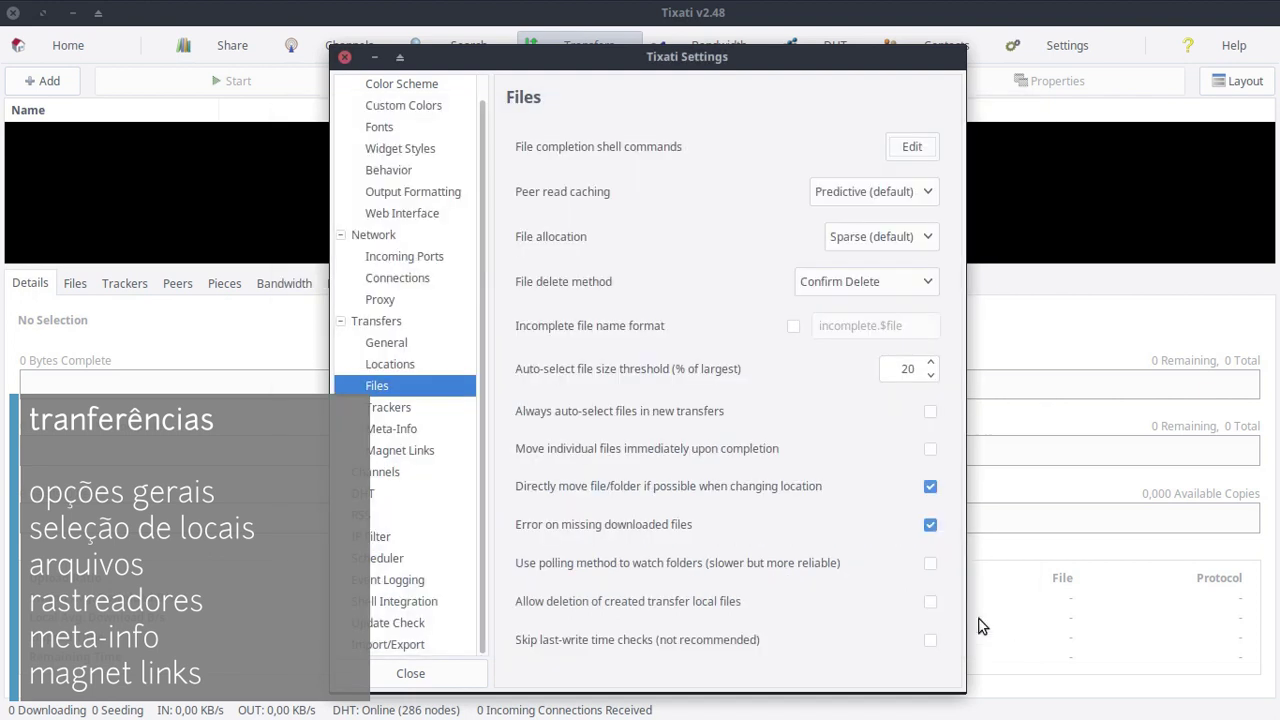
Examine the choices for peer read caching, file allocation and file delete method, and the auto-select file size threshold
click(923, 196)
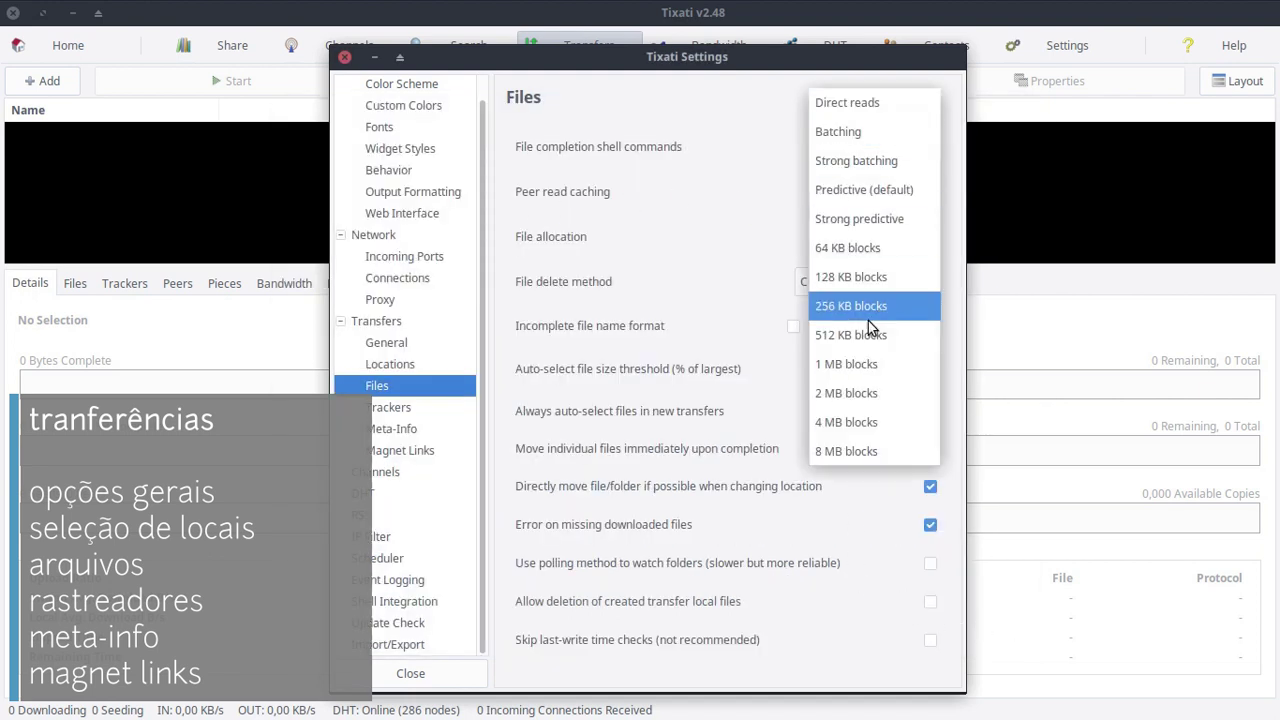
click(966, 248)
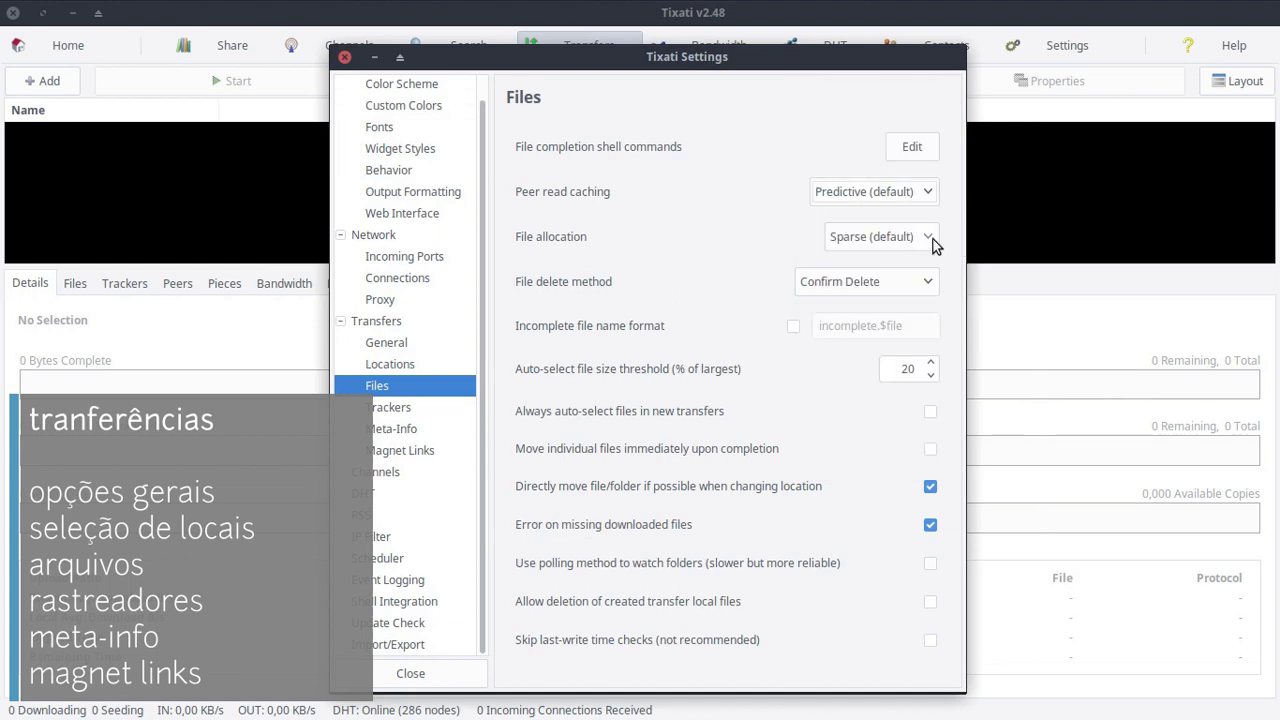
click(930, 242)
click(929, 238)
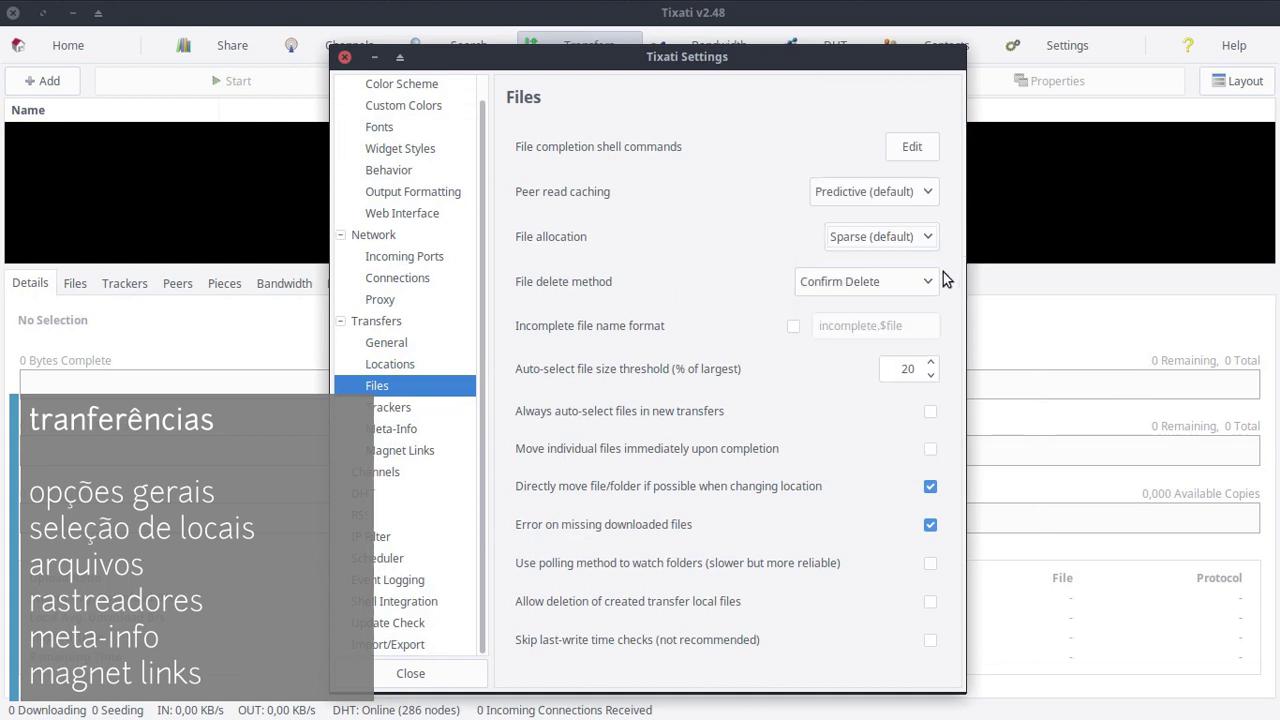
click(905, 280)
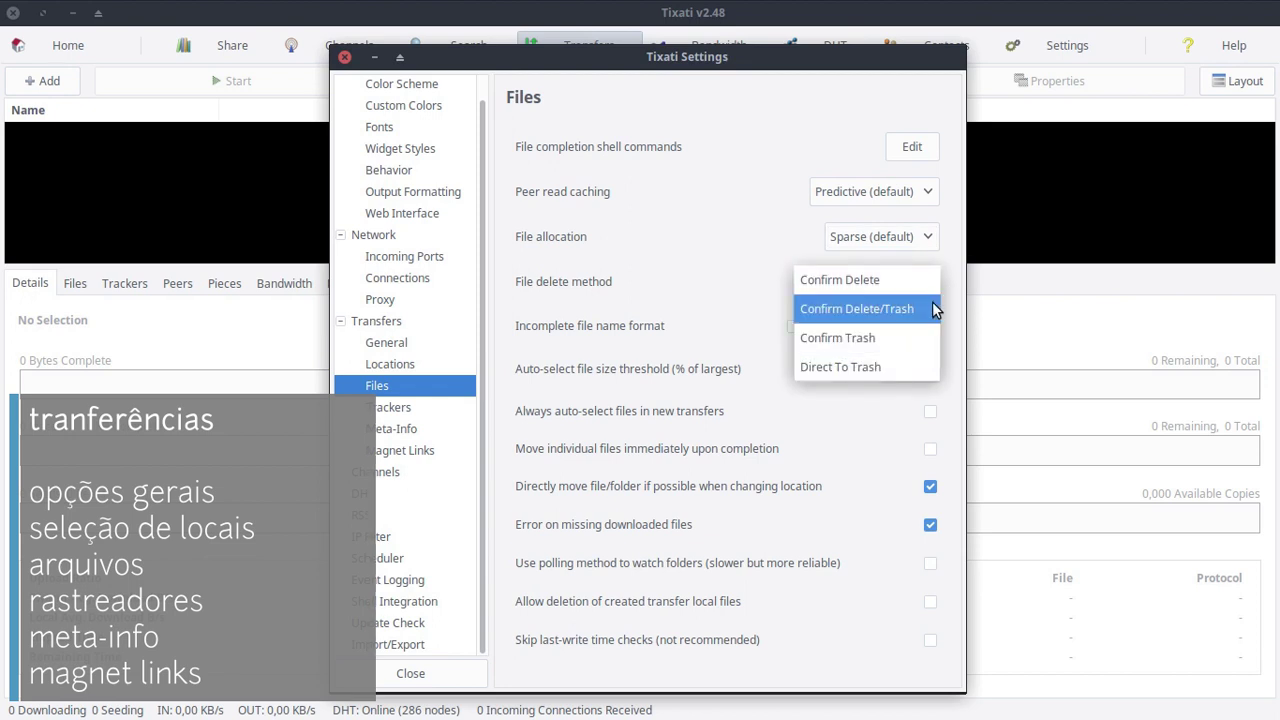
click(950, 296)
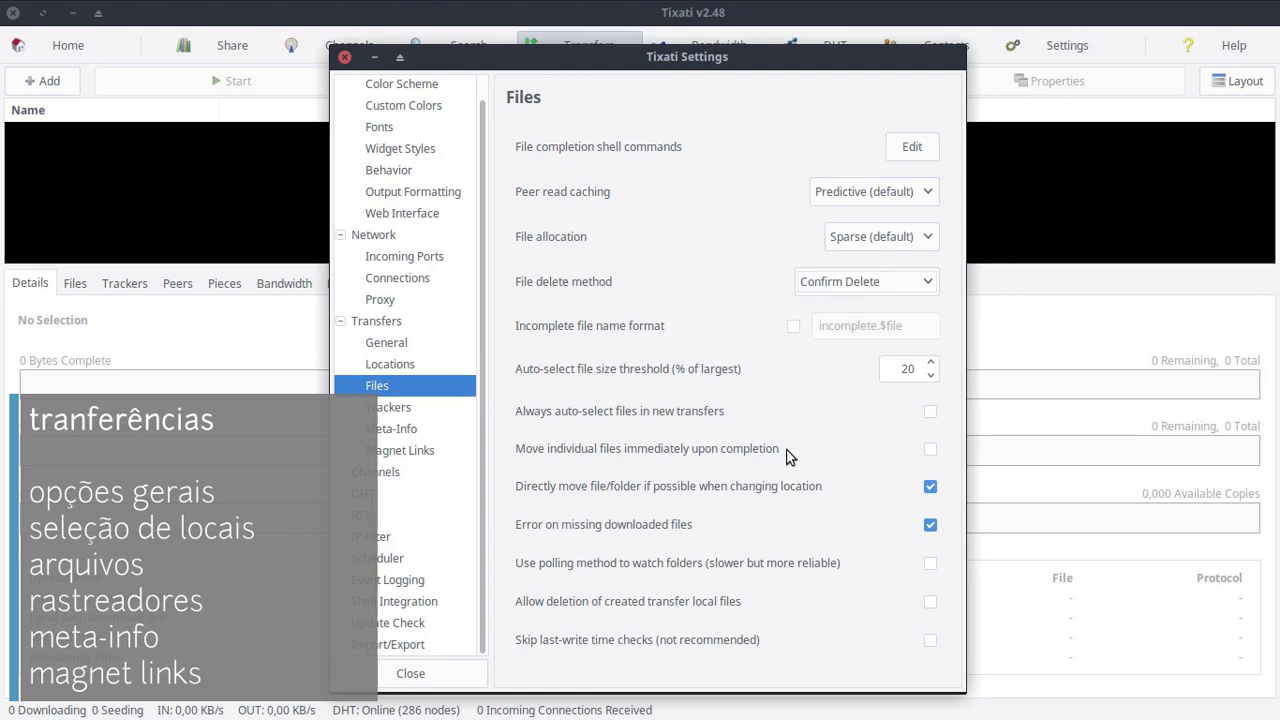
click(903, 369)
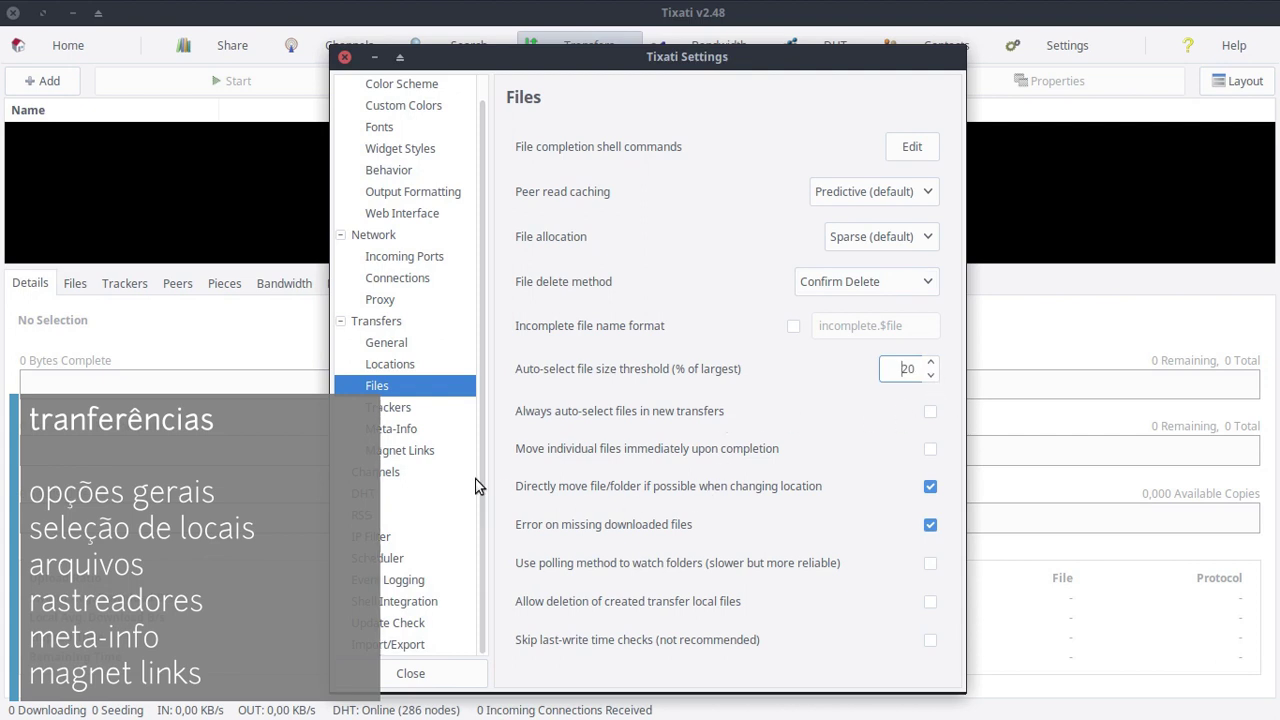
Look through the individual tracker options for adding, removing, skipping announces and advanced options, and leave without changes
click(432, 411)
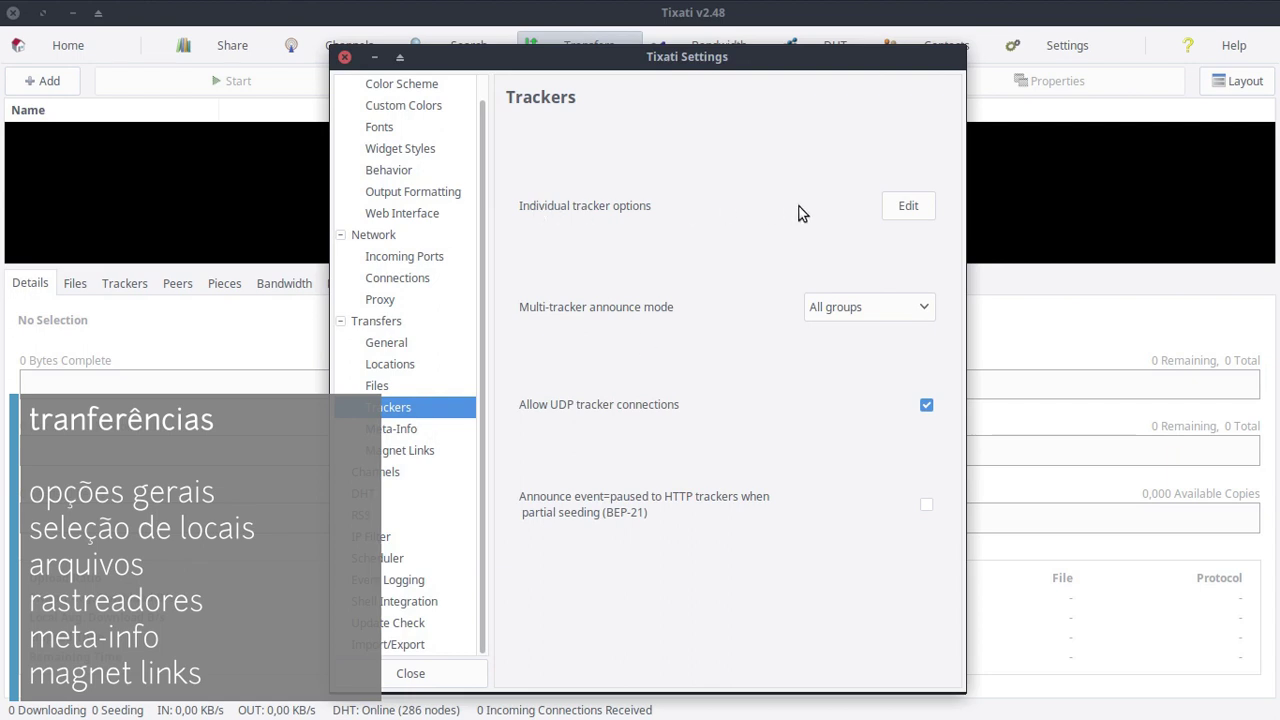
click(910, 207)
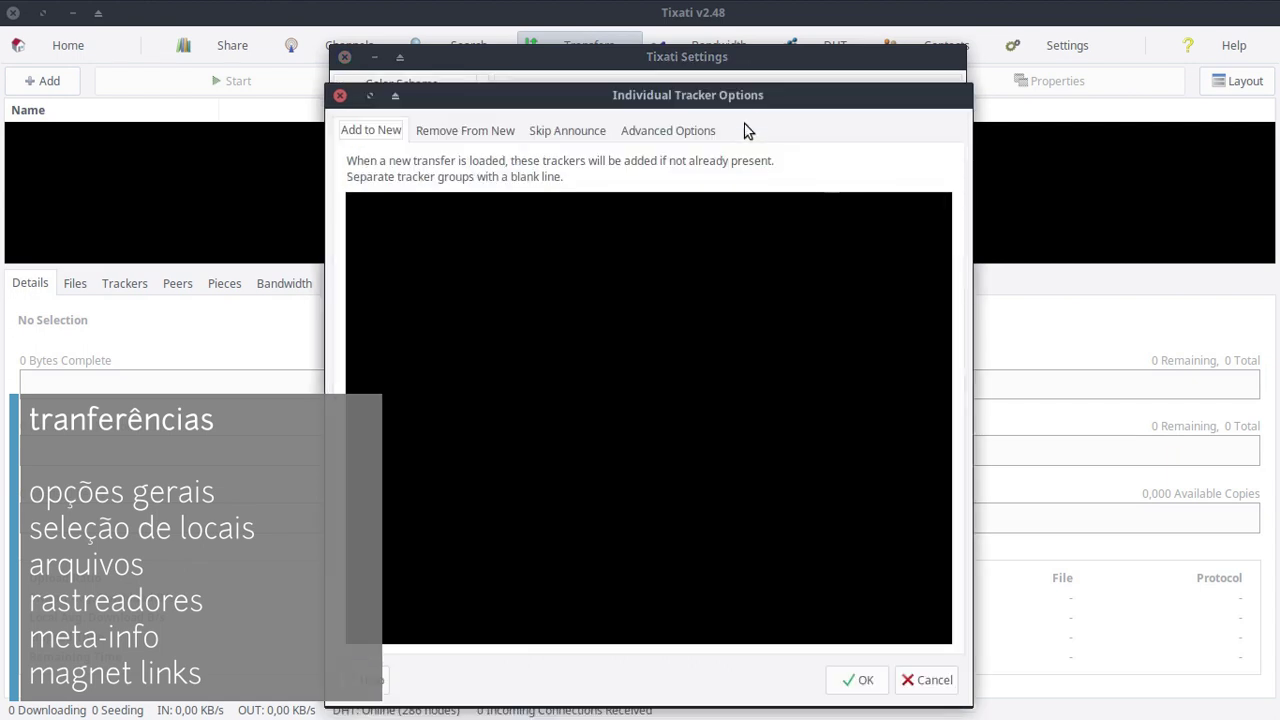
drag(747, 103, 749, 89)
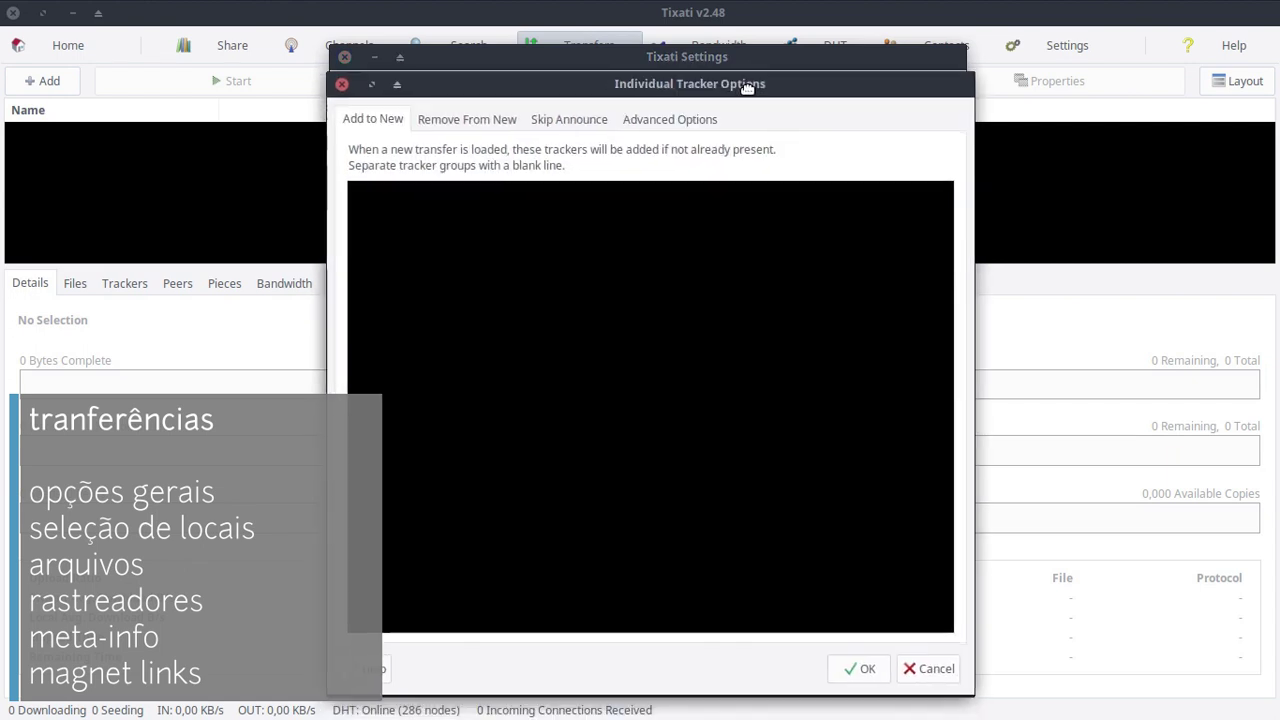
click(506, 120)
click(566, 122)
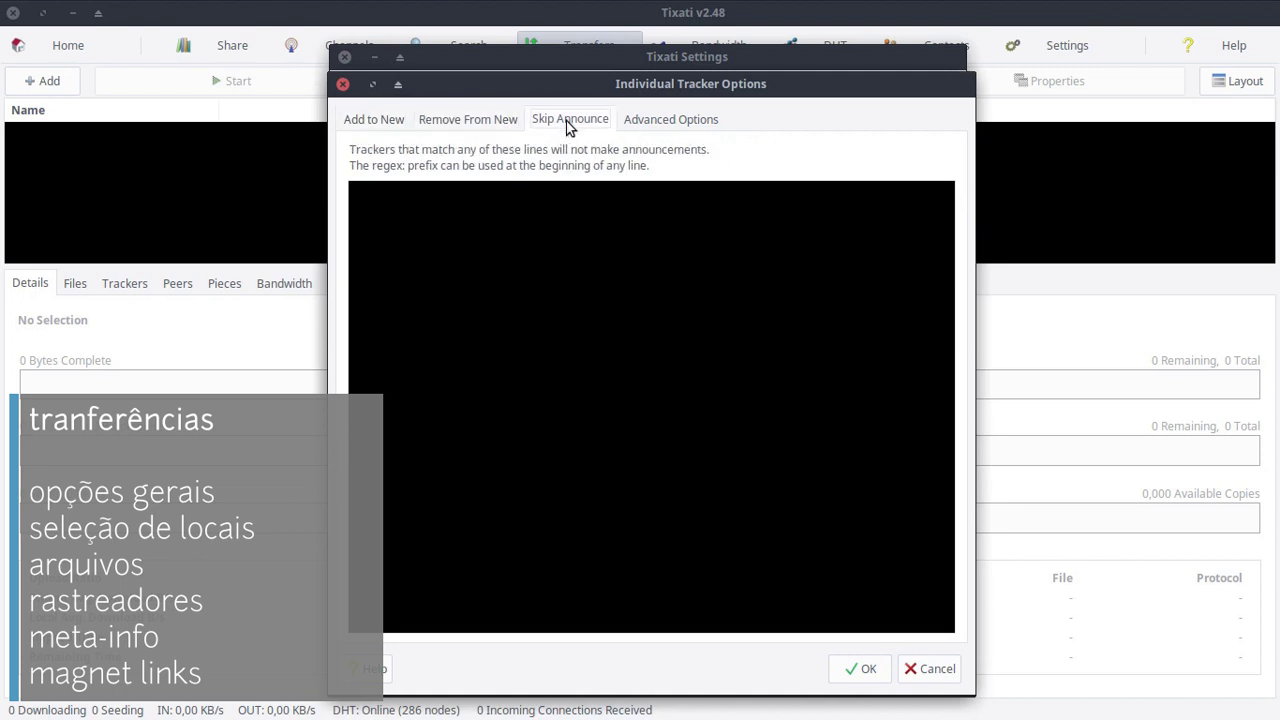
click(646, 124)
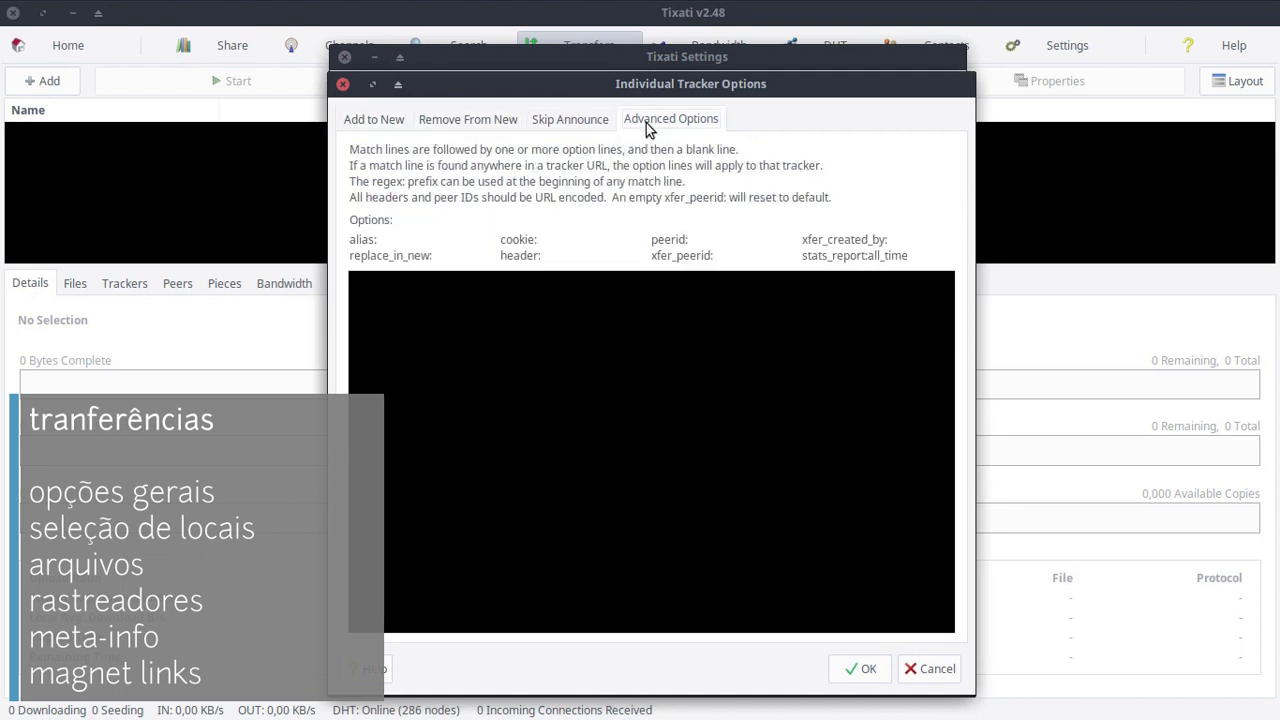
click(912, 668)
Examine the choices for the multi-tracker announce mode
click(861, 308)
click(860, 272)
click(882, 294)
click(888, 340)
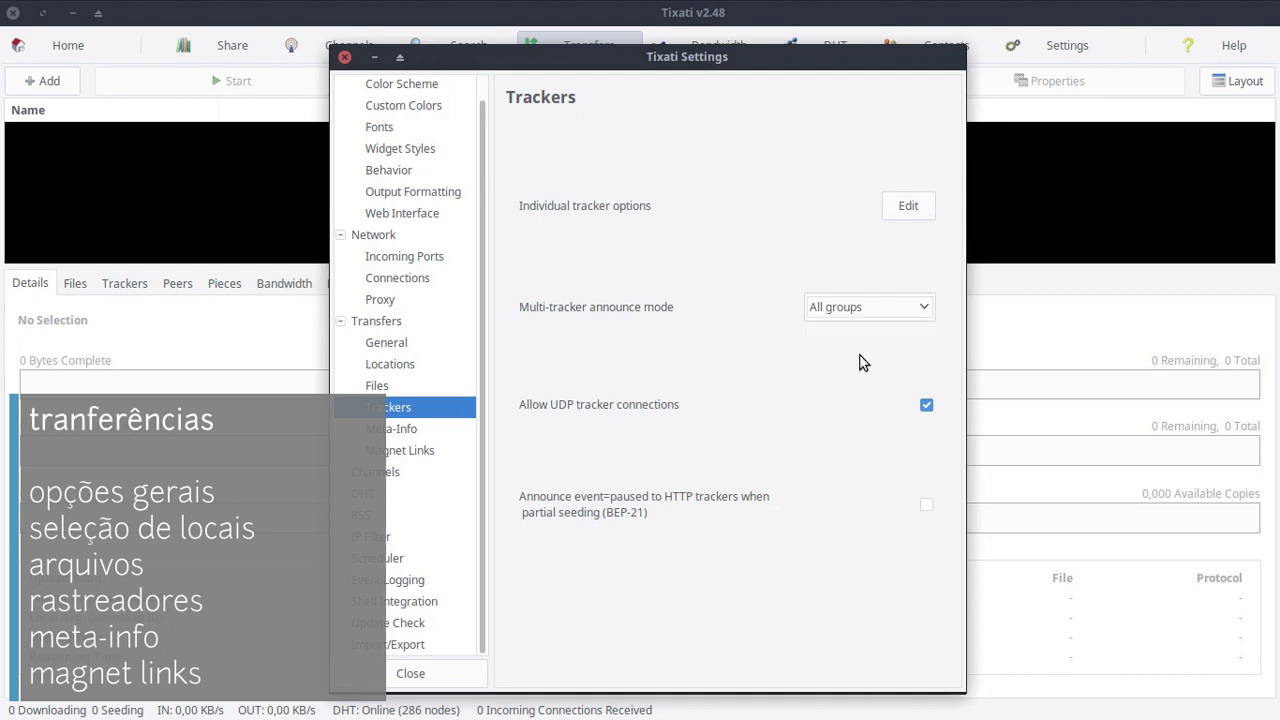
In the Meta-Info settings, save .torrent files to the Imagens folder when transfers complete and to the home folder when new transfers start
click(439, 430)
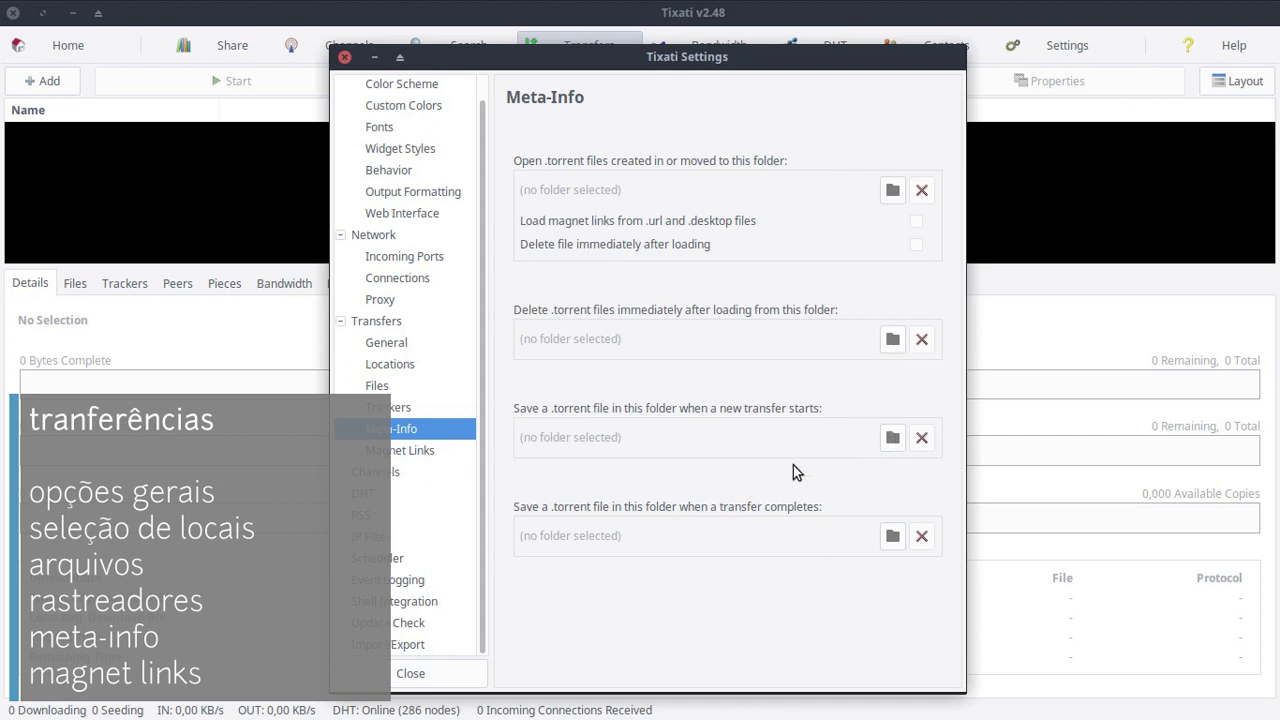
click(893, 536)
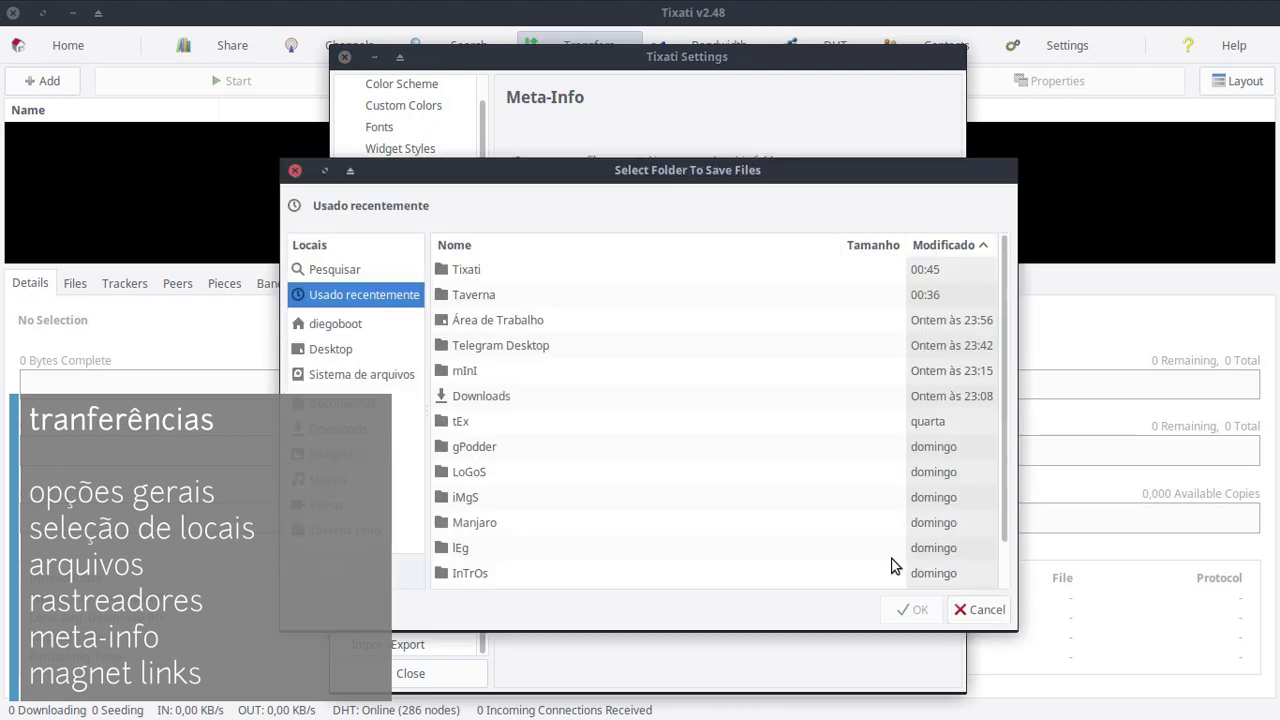
click(381, 458)
click(912, 609)
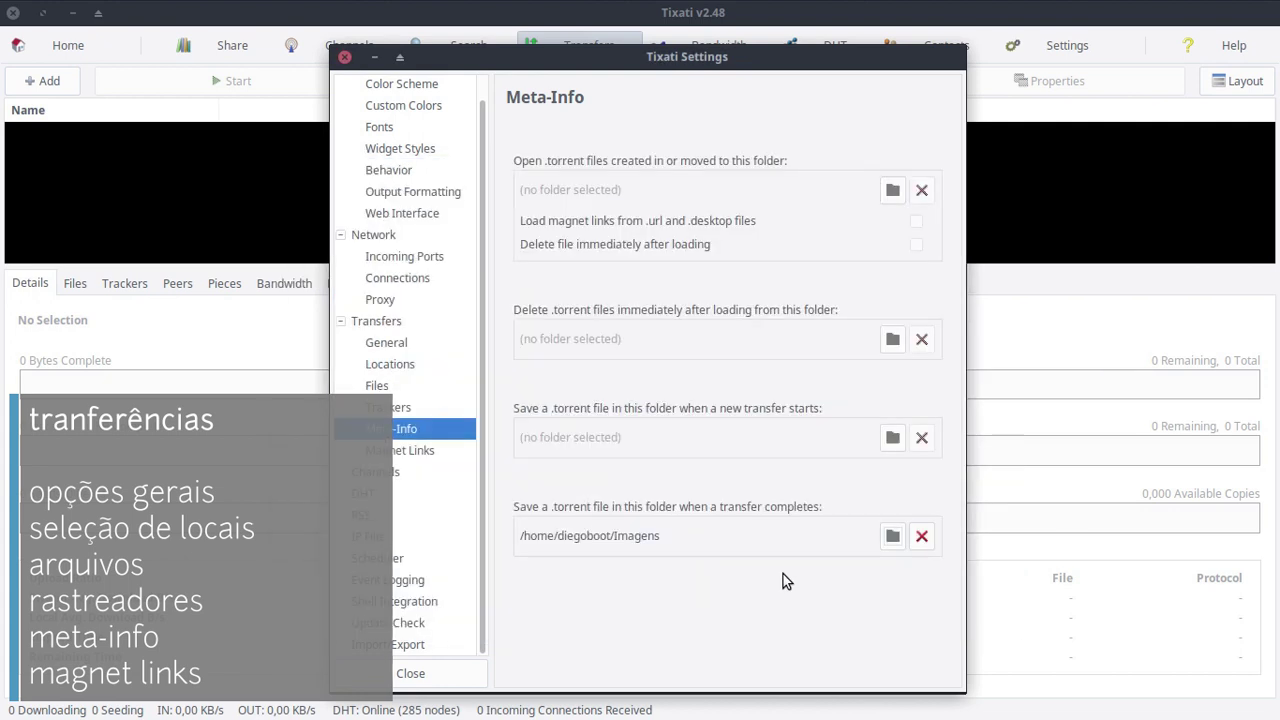
click(889, 437)
click(345, 328)
click(910, 609)
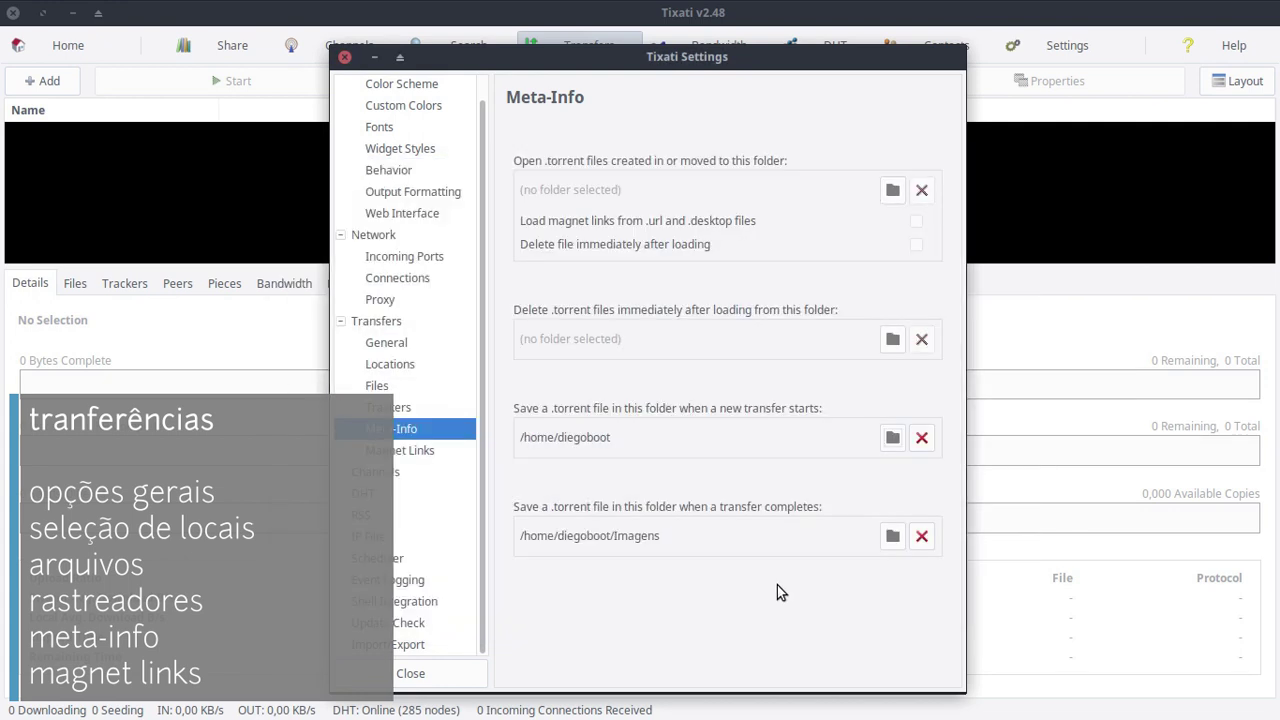
Set Downloads as the folder whose .torrent files are deleted after loading and Vídeos as the folder monitored for .torrent files
click(893, 339)
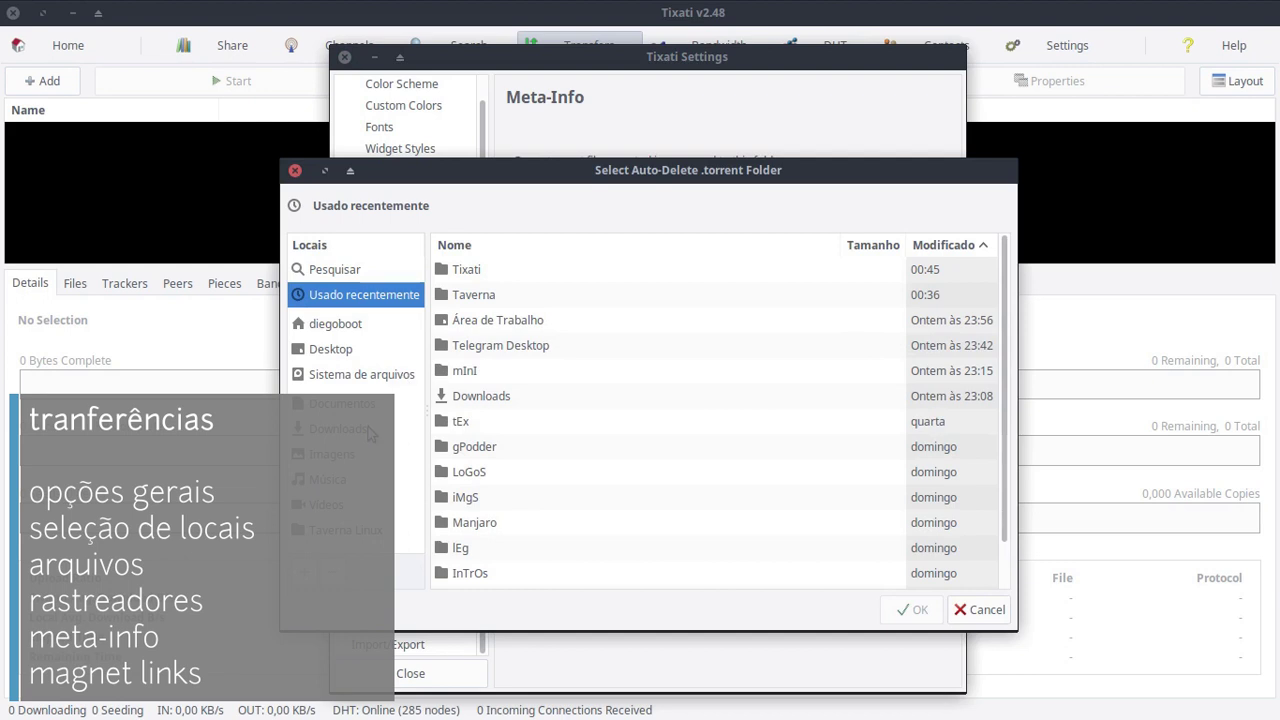
click(370, 430)
click(914, 608)
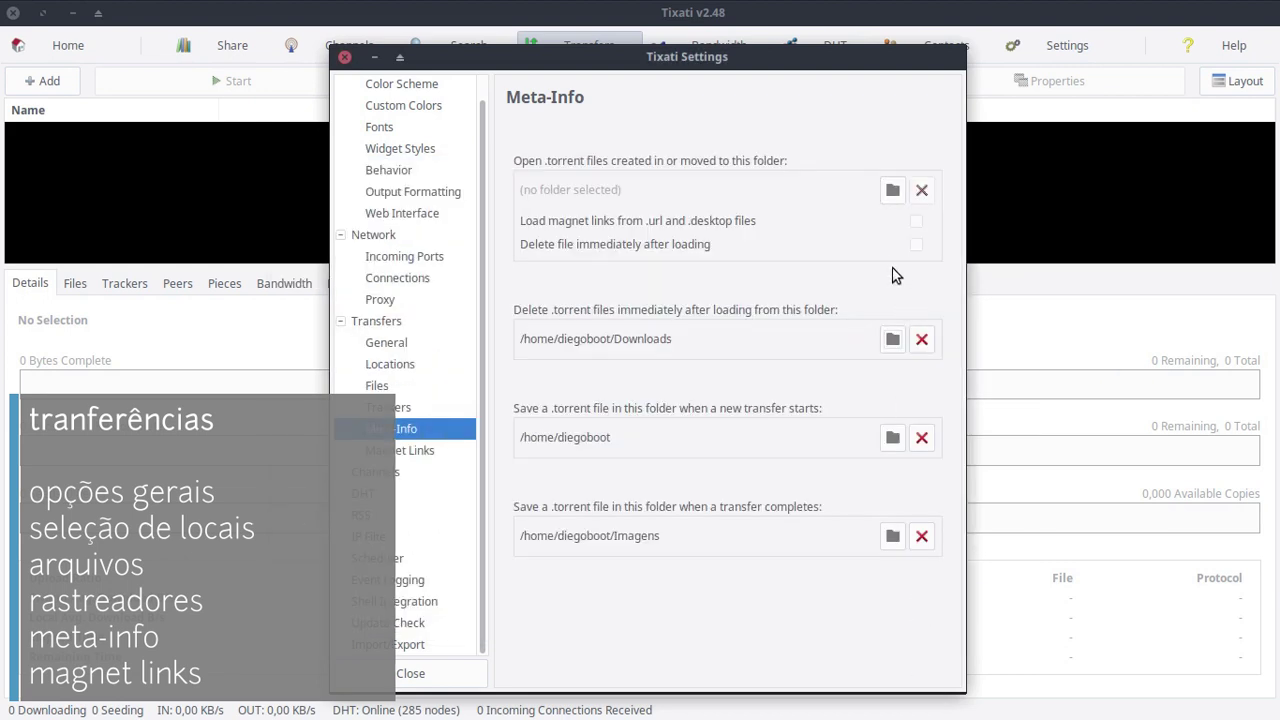
click(893, 190)
click(360, 532)
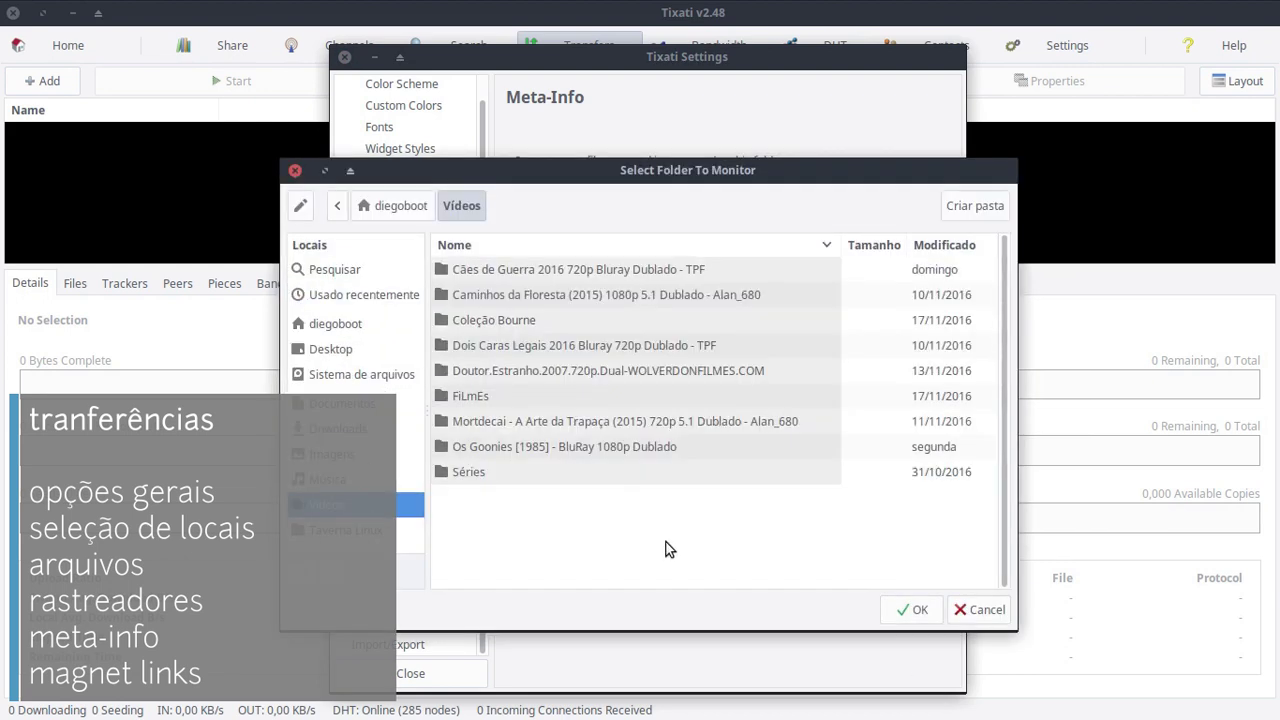
click(914, 608)
Clear all four folder selections in the Meta-Info settings
click(922, 191)
click(920, 339)
click(920, 438)
click(919, 537)
Examine the magnet link format for the transfer popup menu in the Magnet Links settings
click(450, 446)
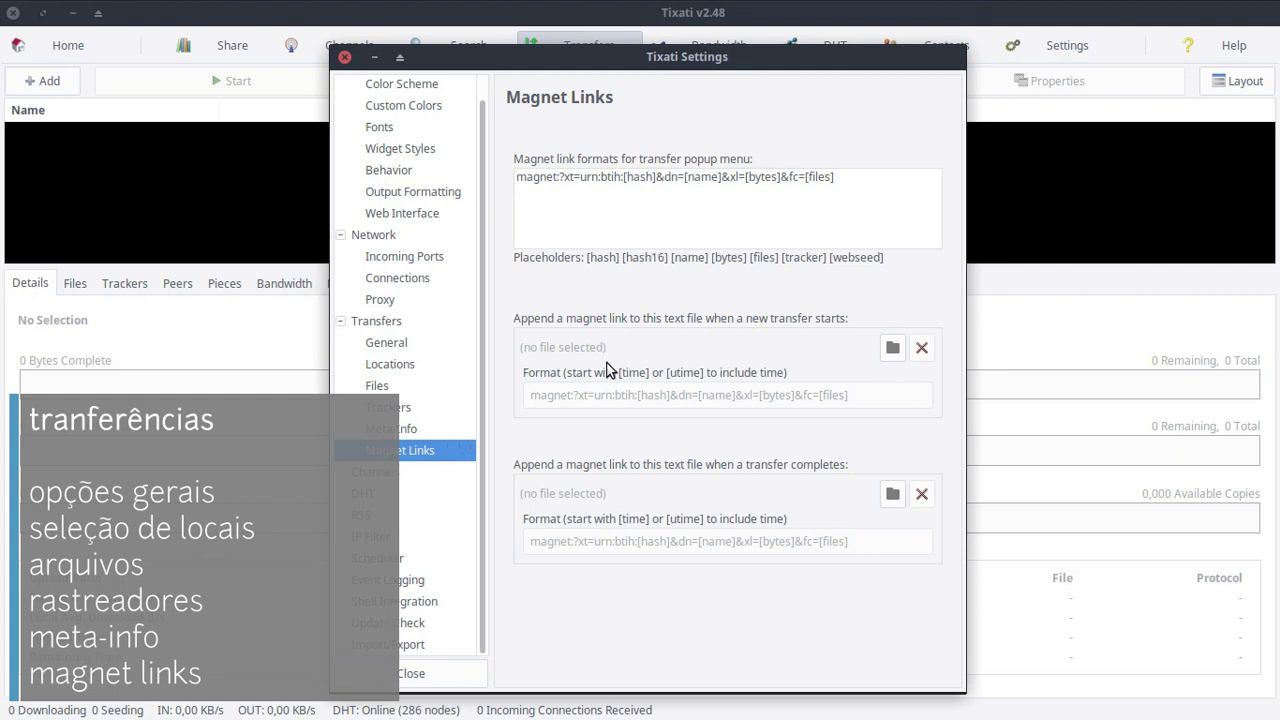
drag(586, 177, 845, 196)
click(857, 195)
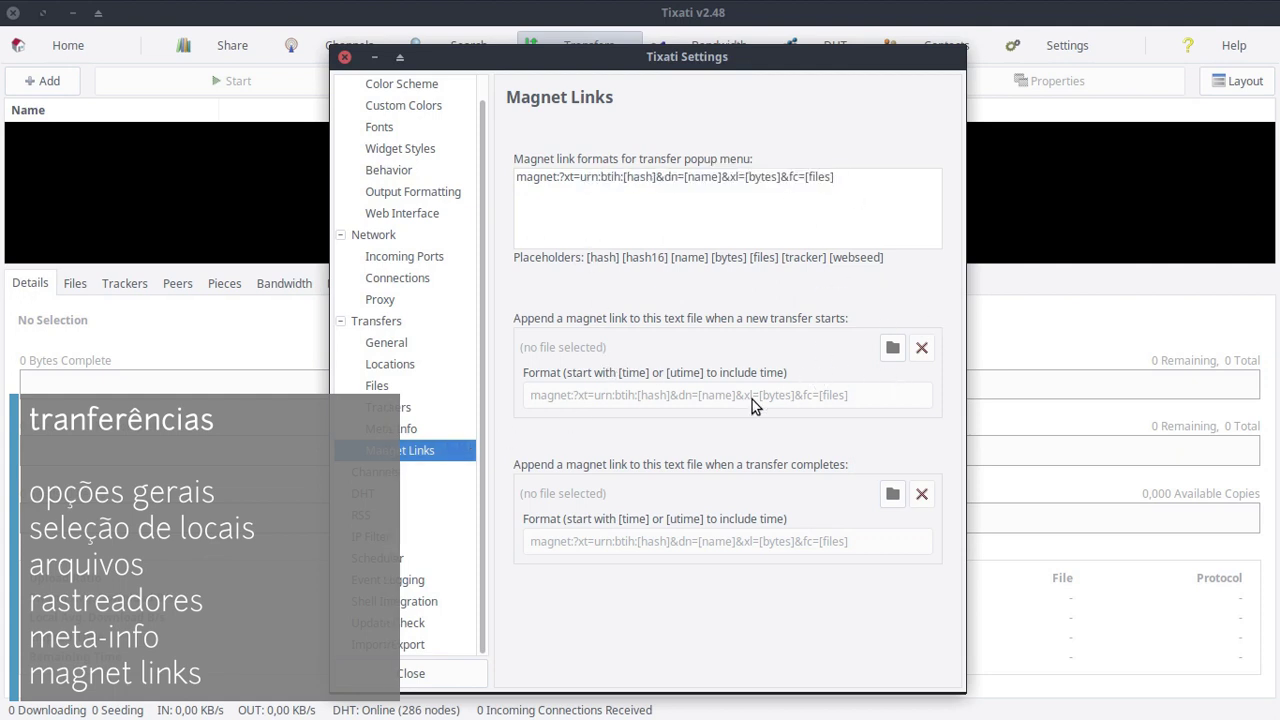
Examine the Channels settings' choices for activating the feature, bandwidth priority and fallback stream play method
click(419, 474)
click(883, 161)
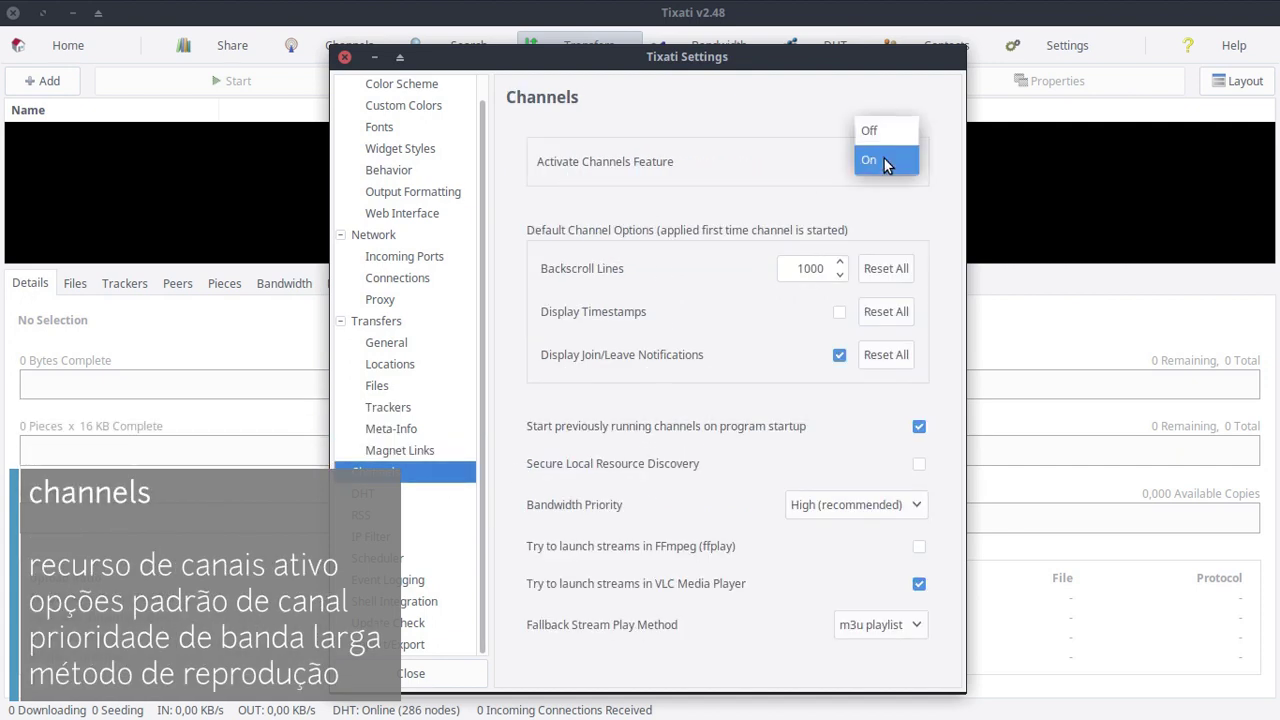
click(872, 162)
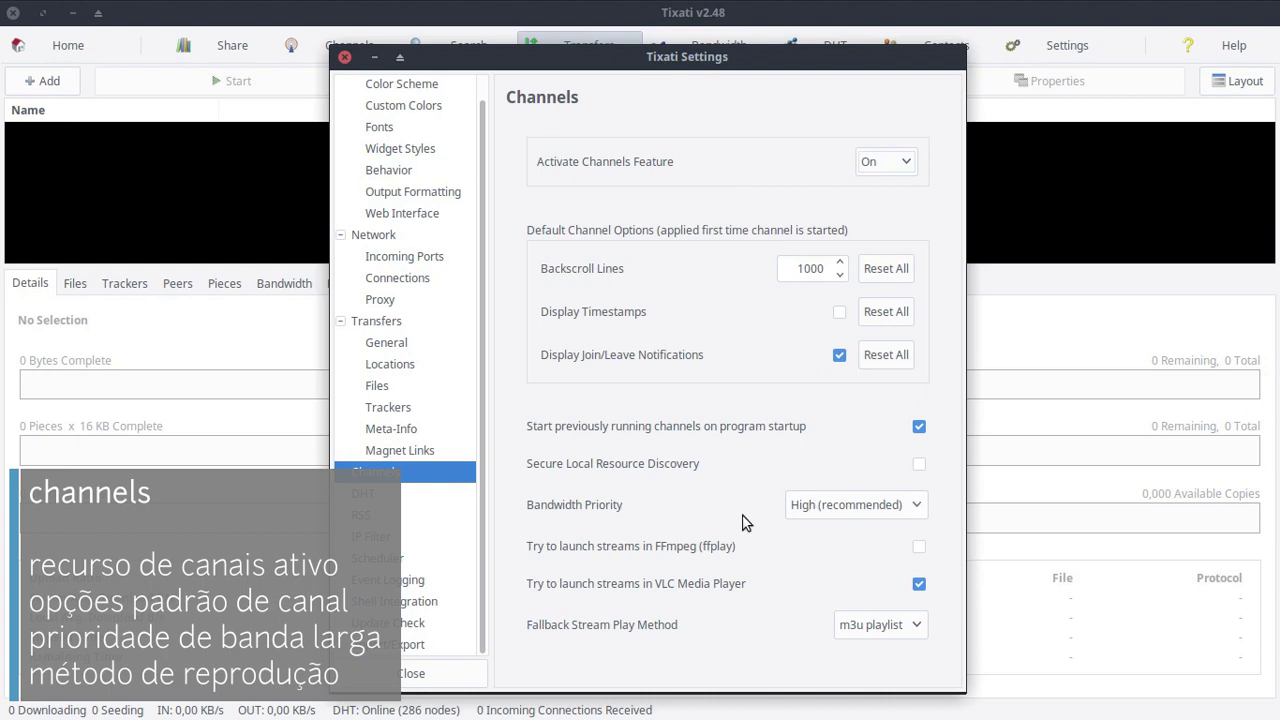
click(830, 505)
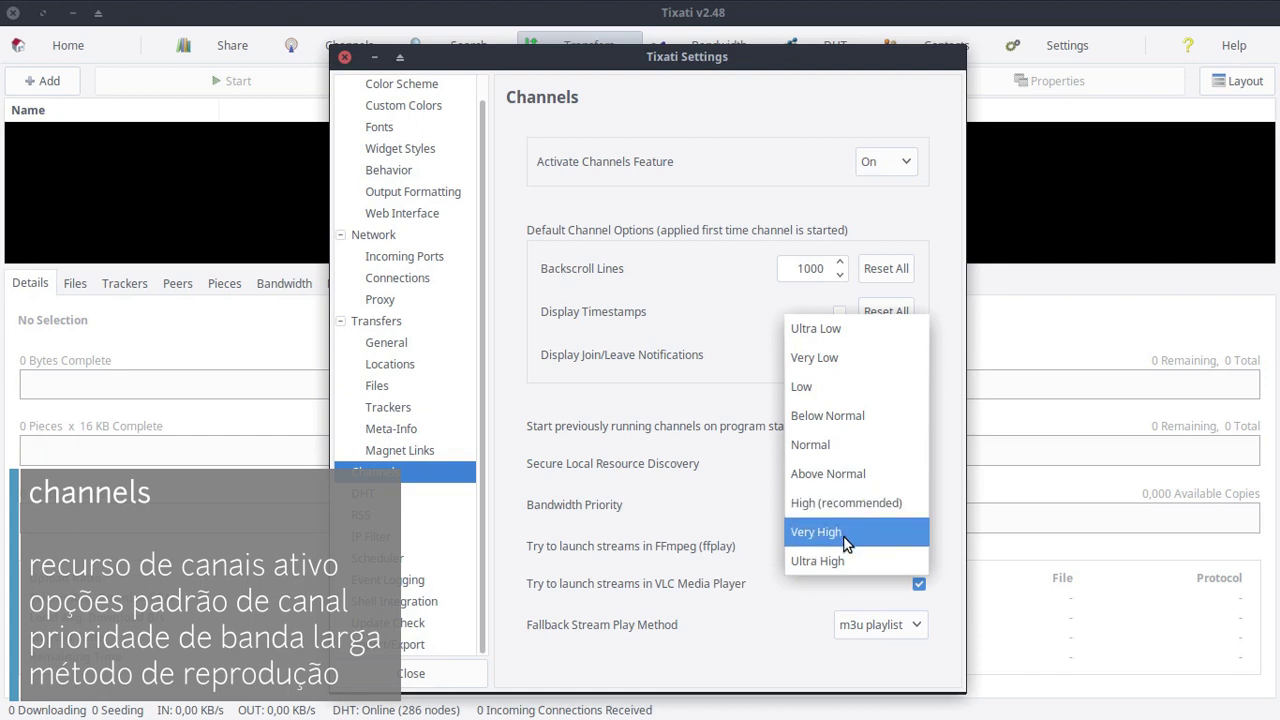
click(714, 525)
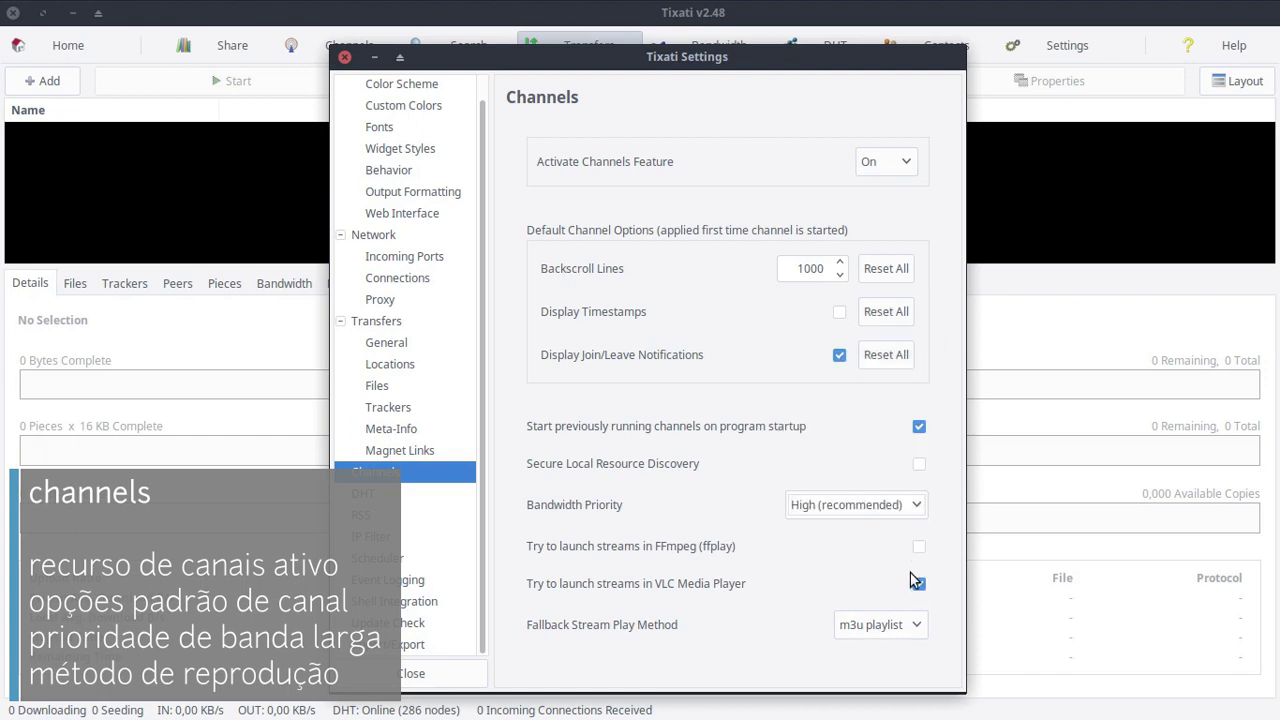
click(866, 632)
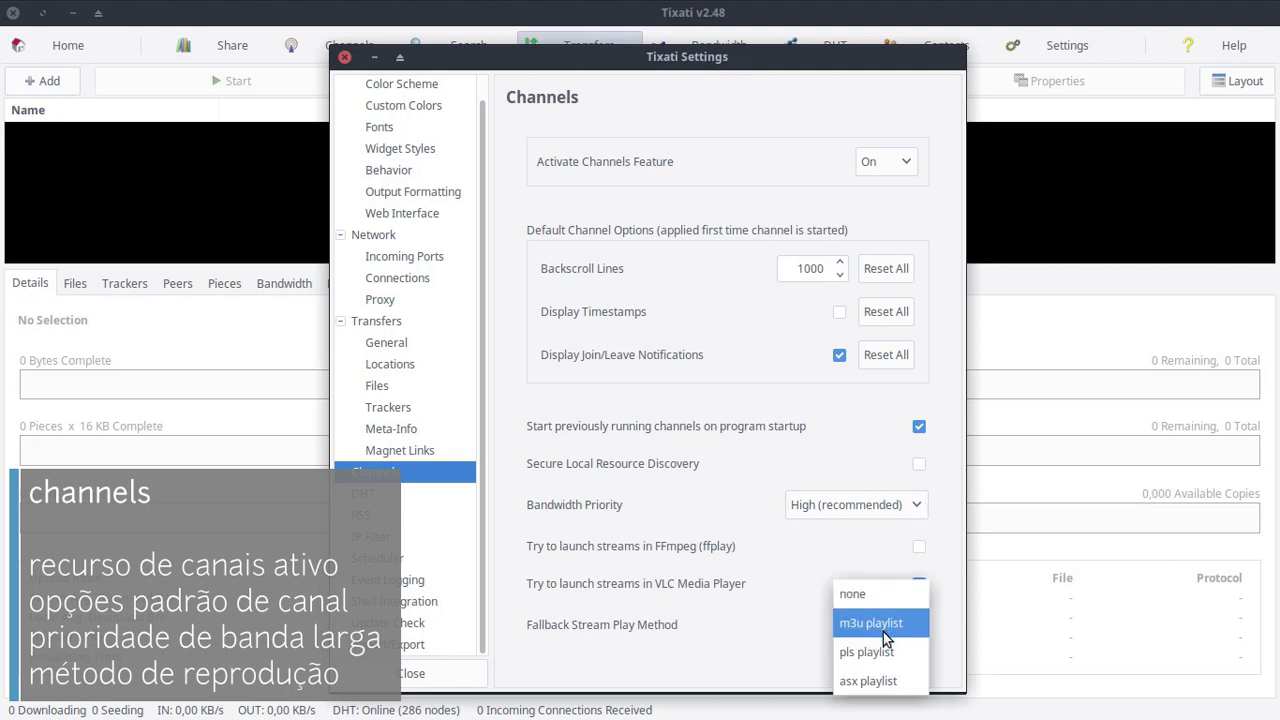
click(937, 666)
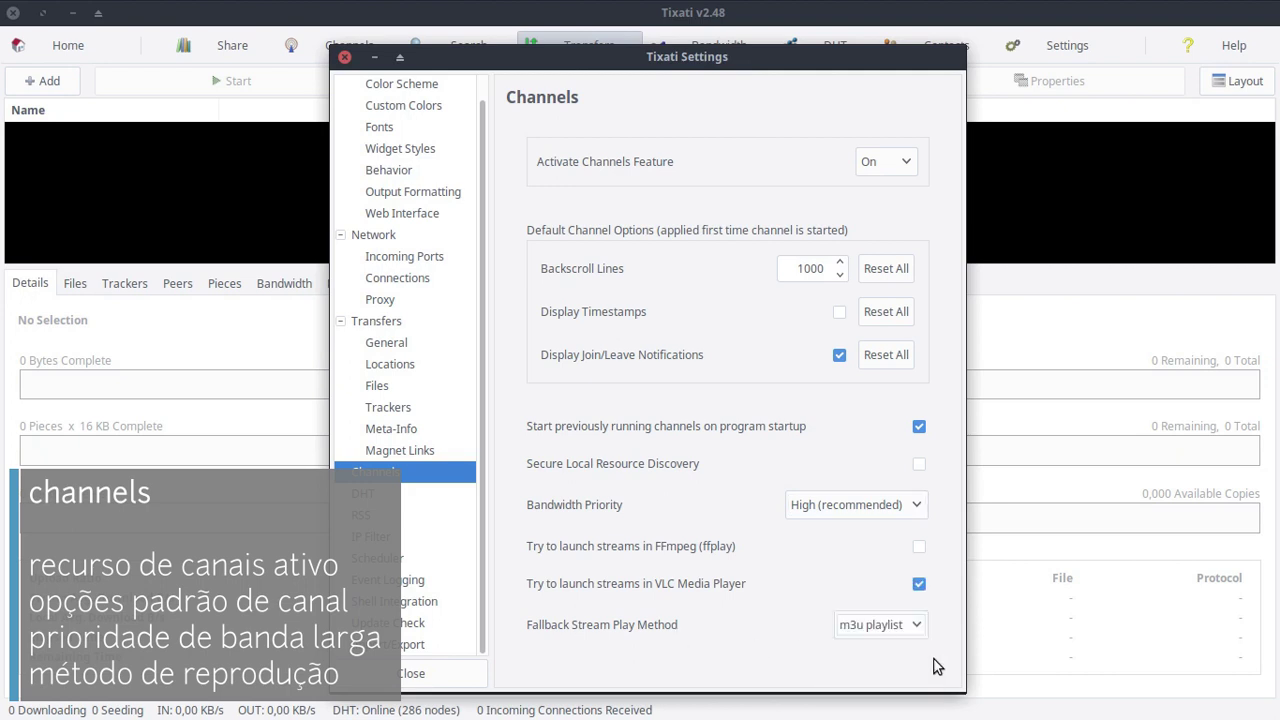
Examine the DHT settings' choices for startup mode, normal and trackerless transfer modes, and automatic node ID change
click(441, 493)
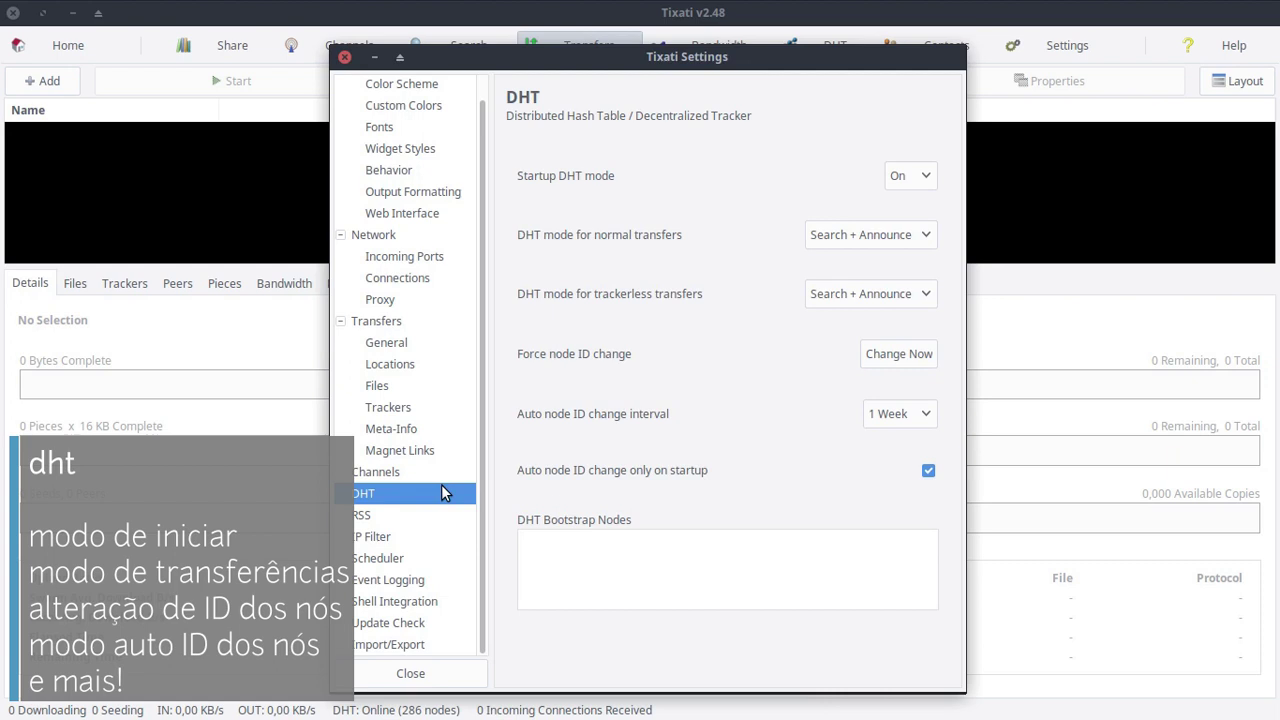
click(926, 180)
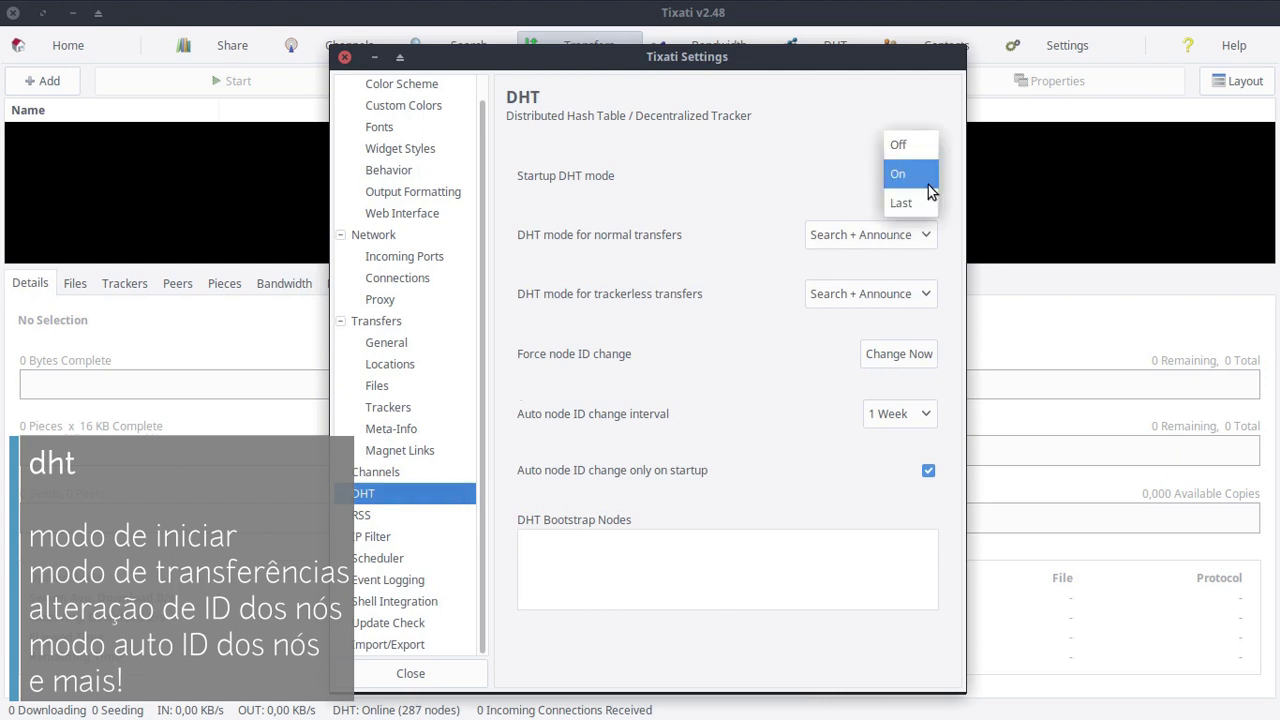
click(946, 191)
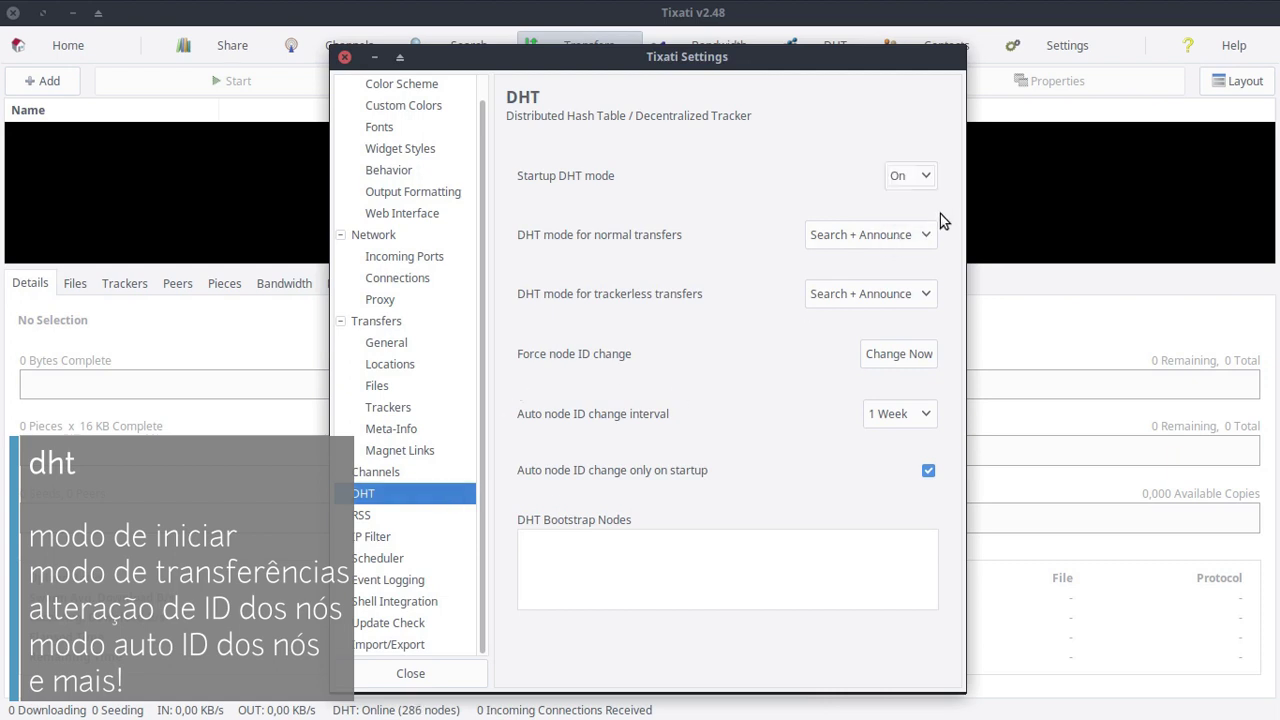
click(926, 236)
click(961, 269)
click(926, 294)
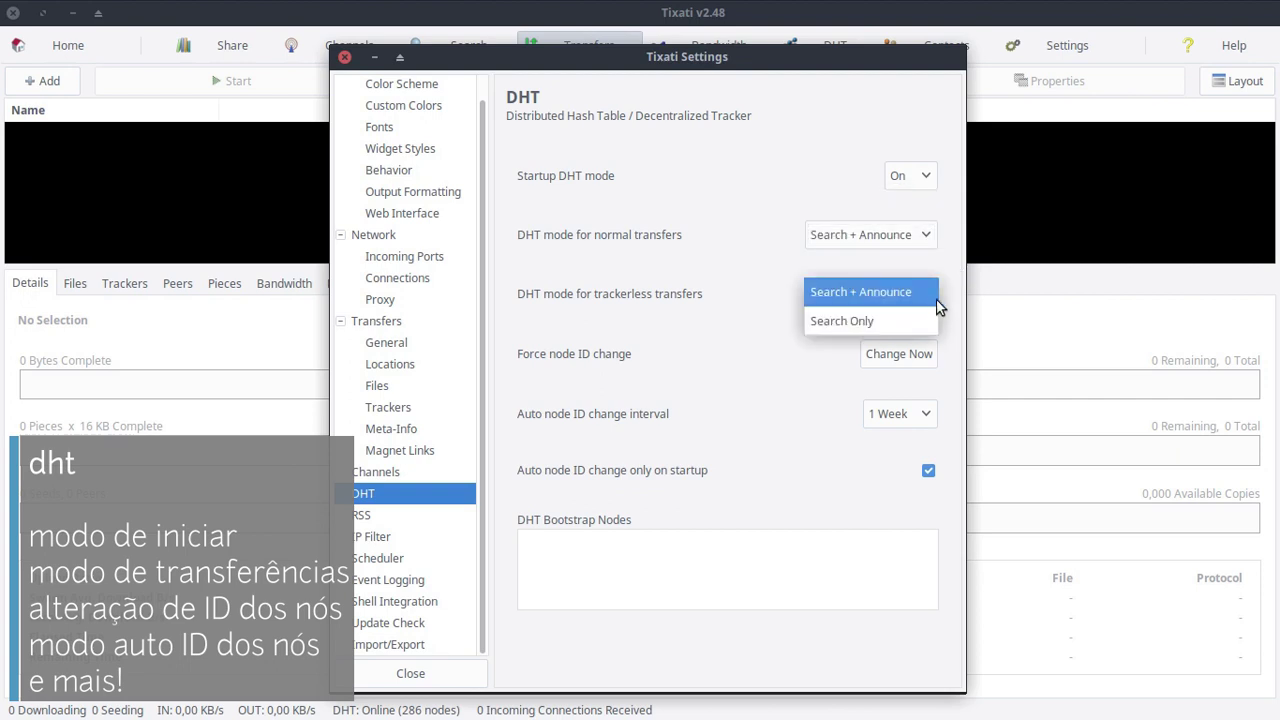
click(948, 296)
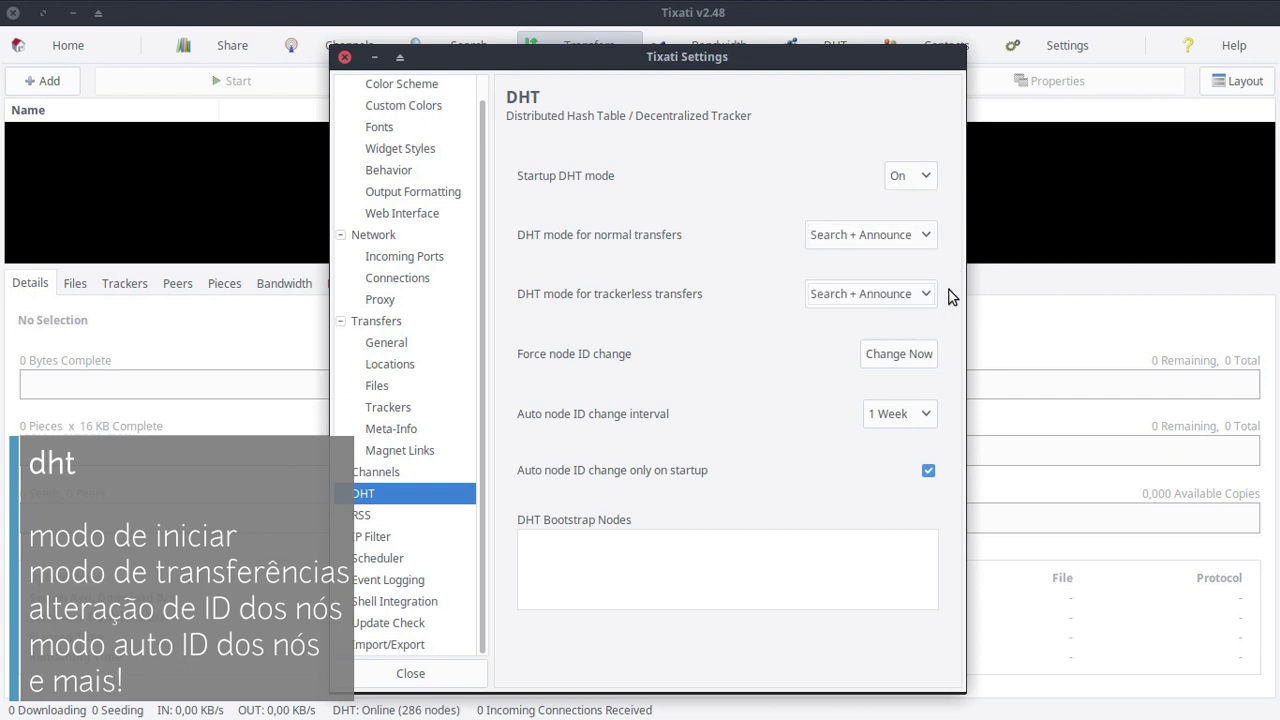
click(923, 414)
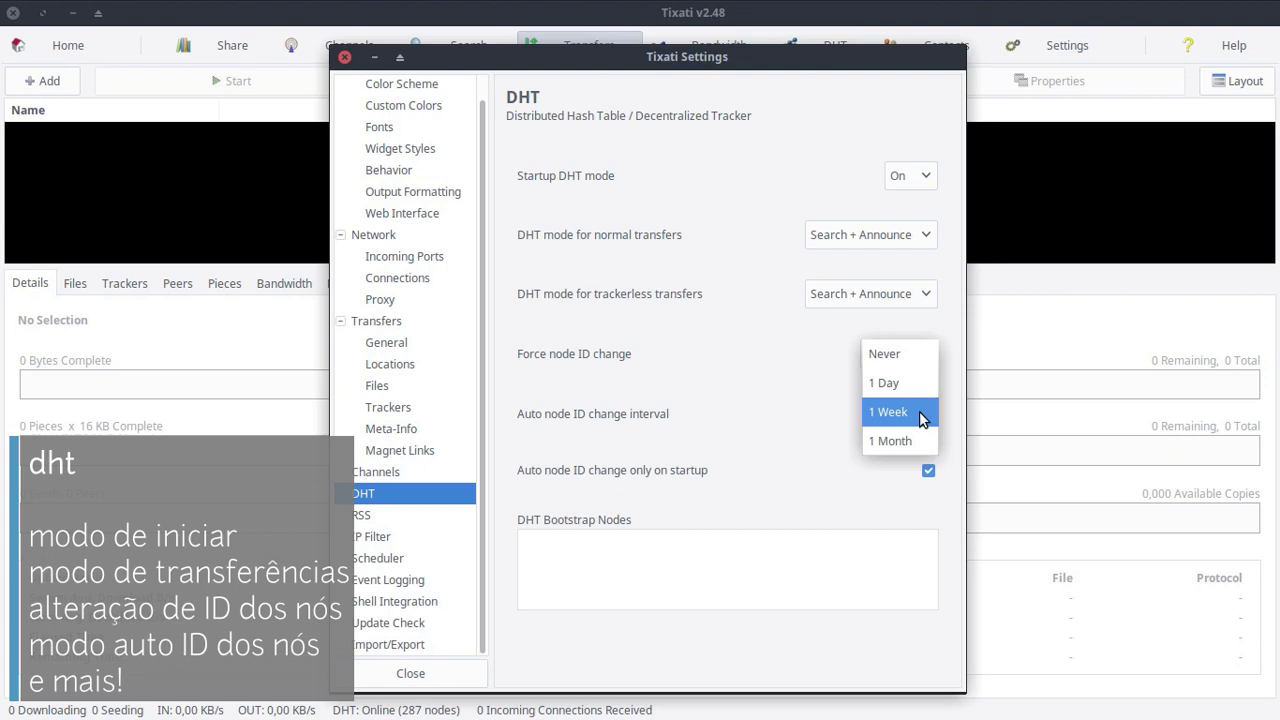
click(919, 411)
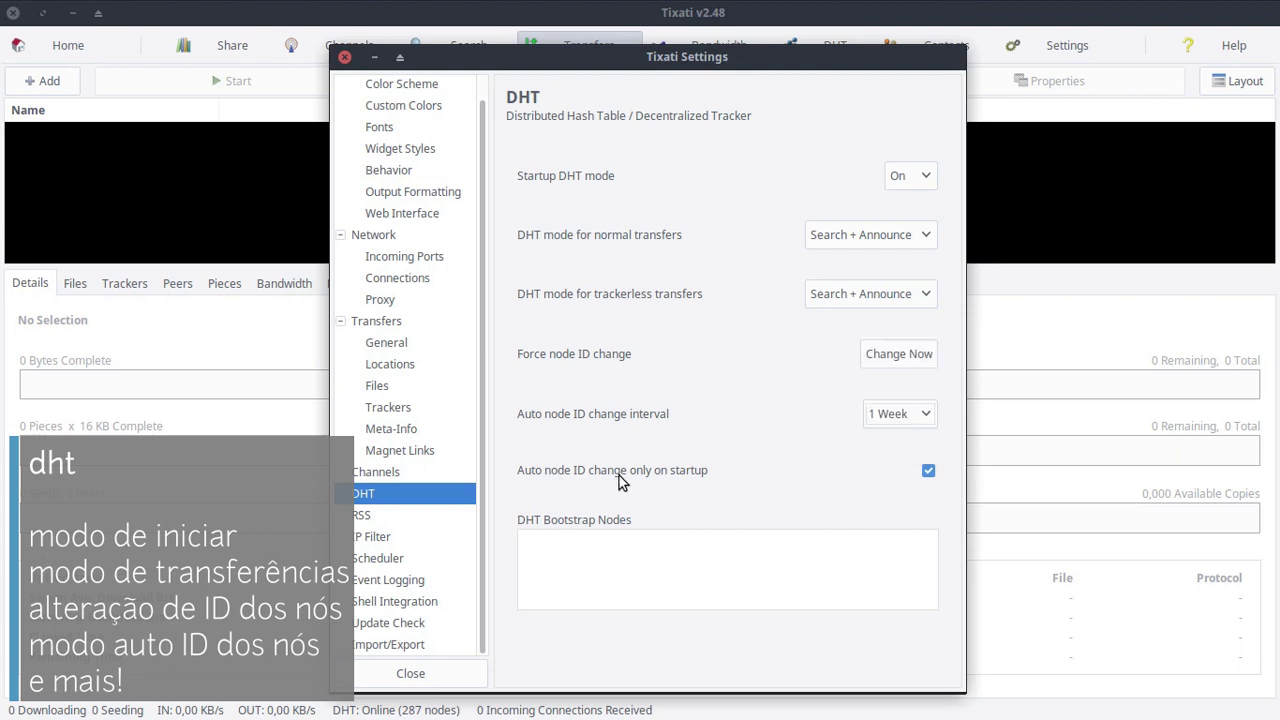
click(926, 473)
click(926, 473)
Look through the RSS, IP Filter, Scheduler, Event Logging and Shell Integration settings
click(431, 520)
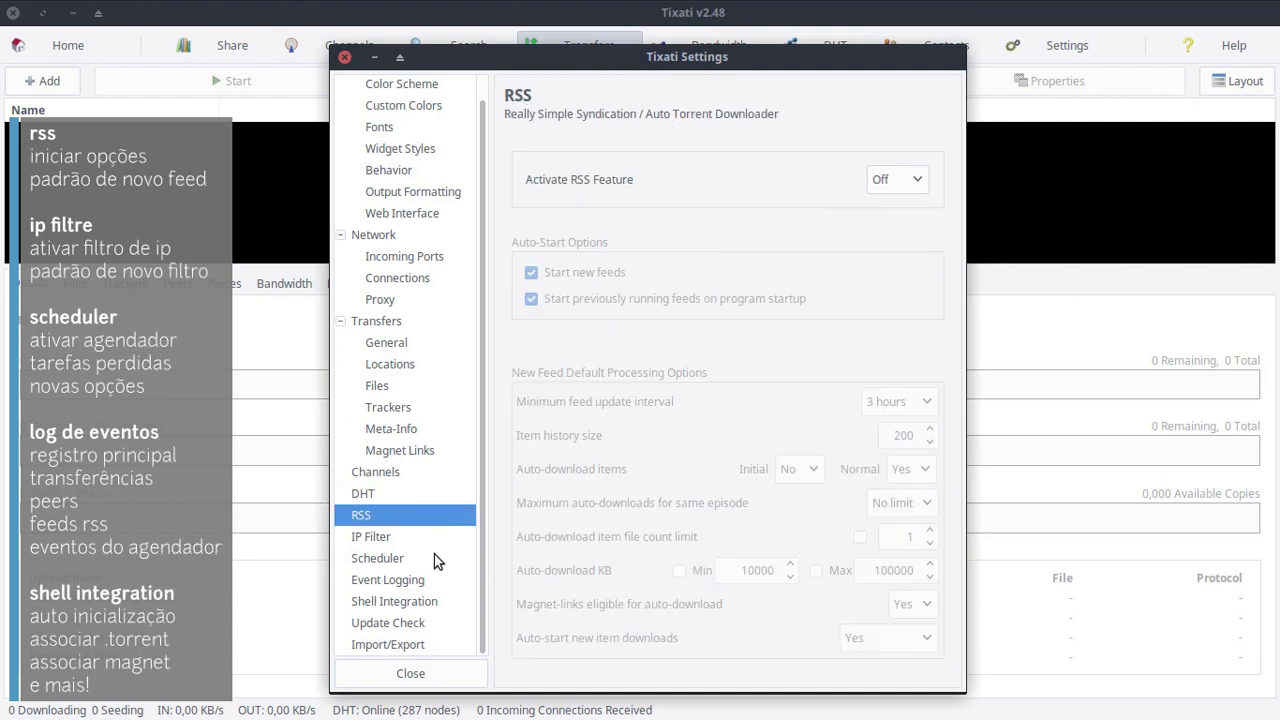
click(432, 540)
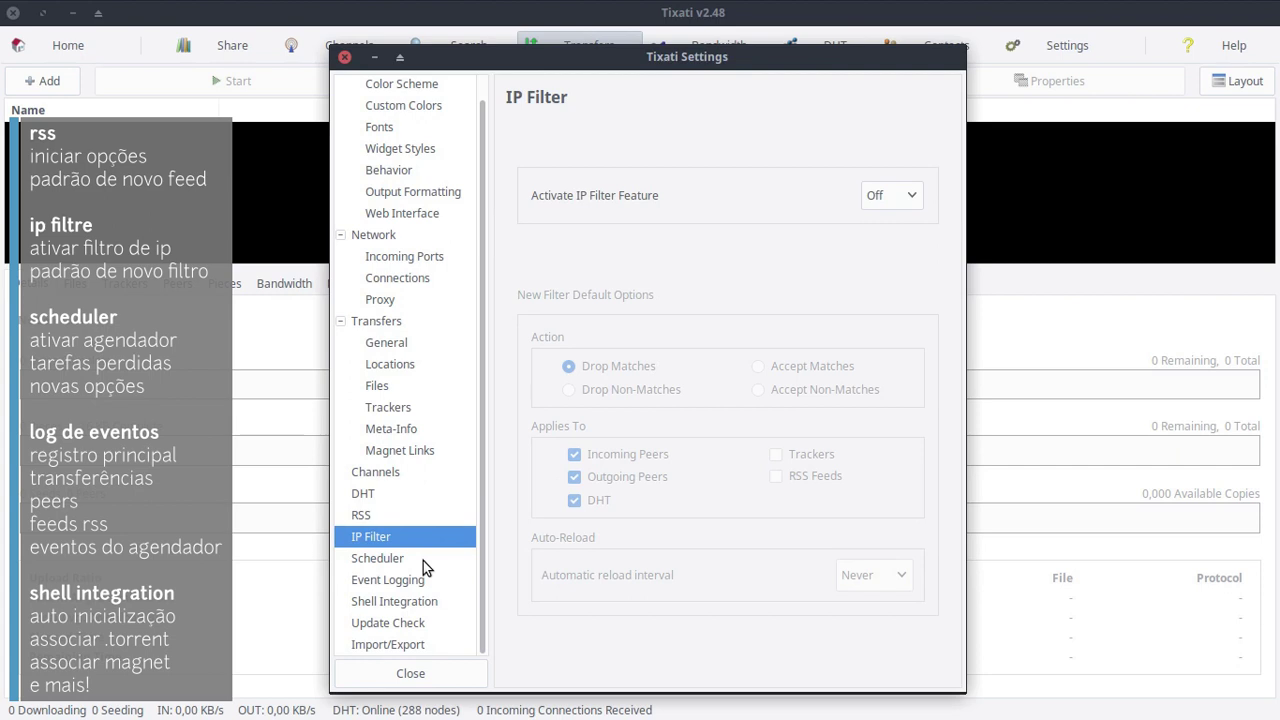
click(449, 562)
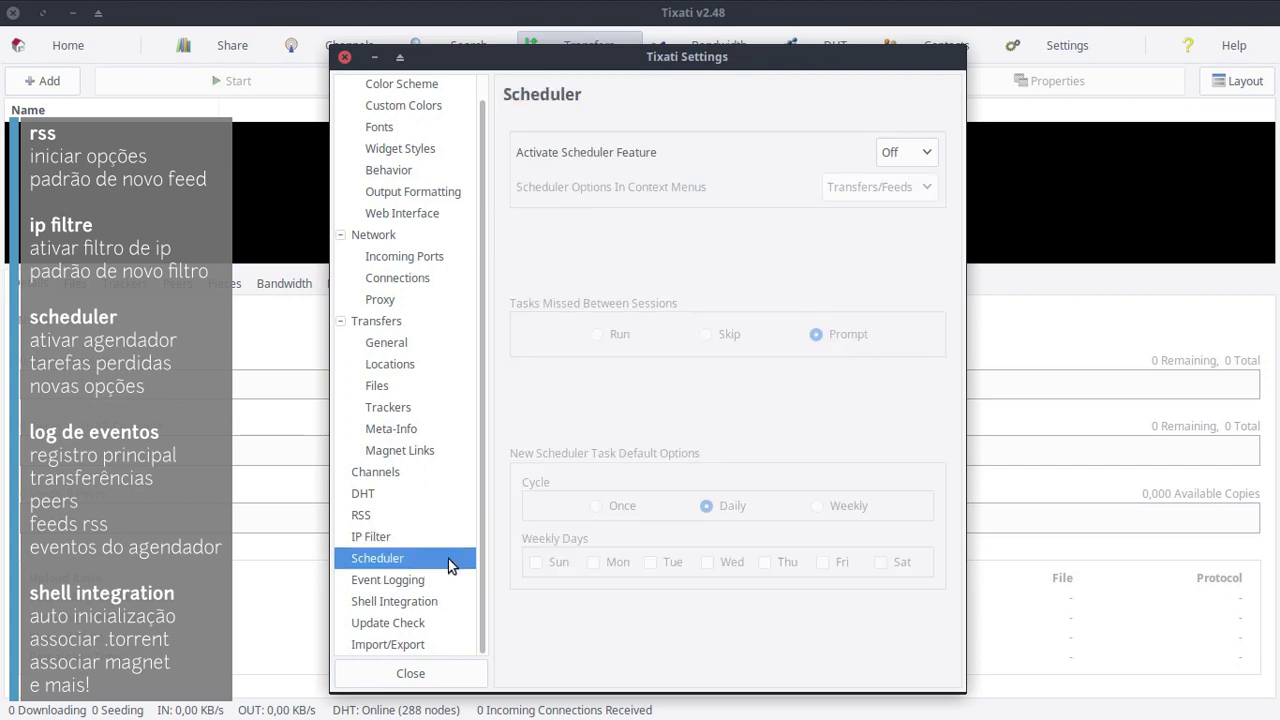
click(444, 579)
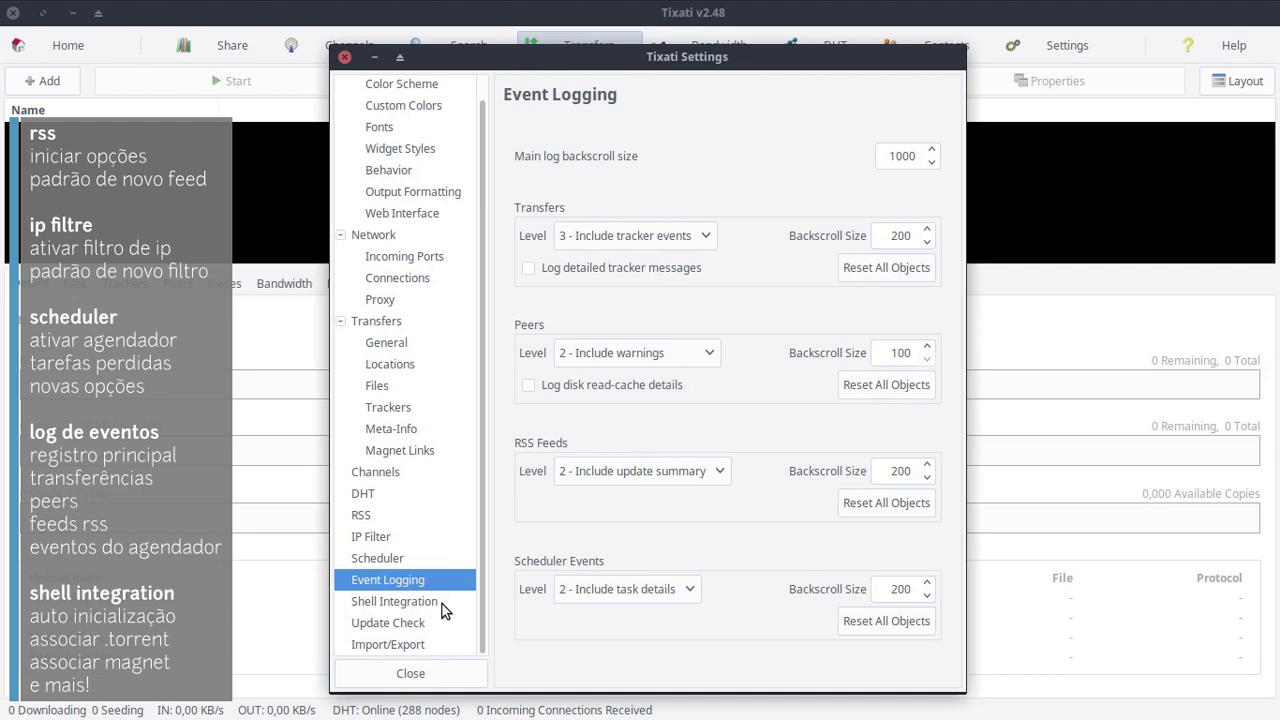
click(447, 606)
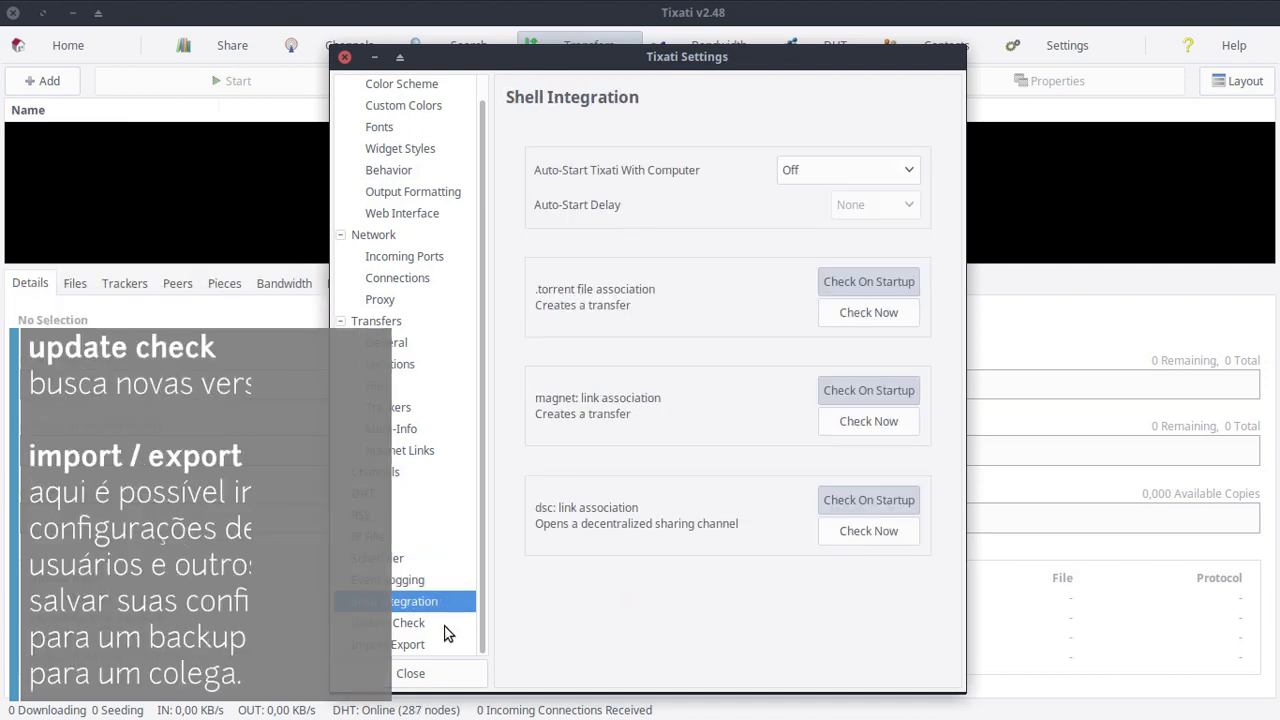
Run an immediate check for a new Tixati version in the Update Check settings and dismiss the result
click(447, 625)
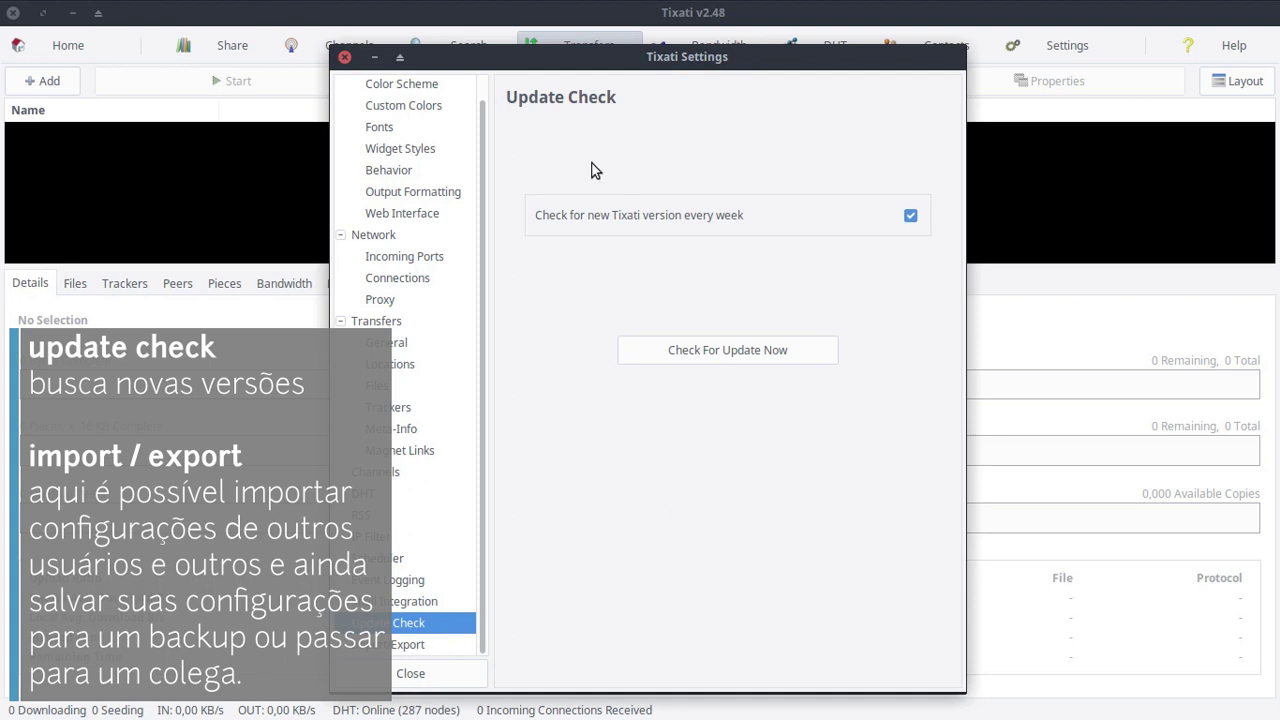
click(826, 354)
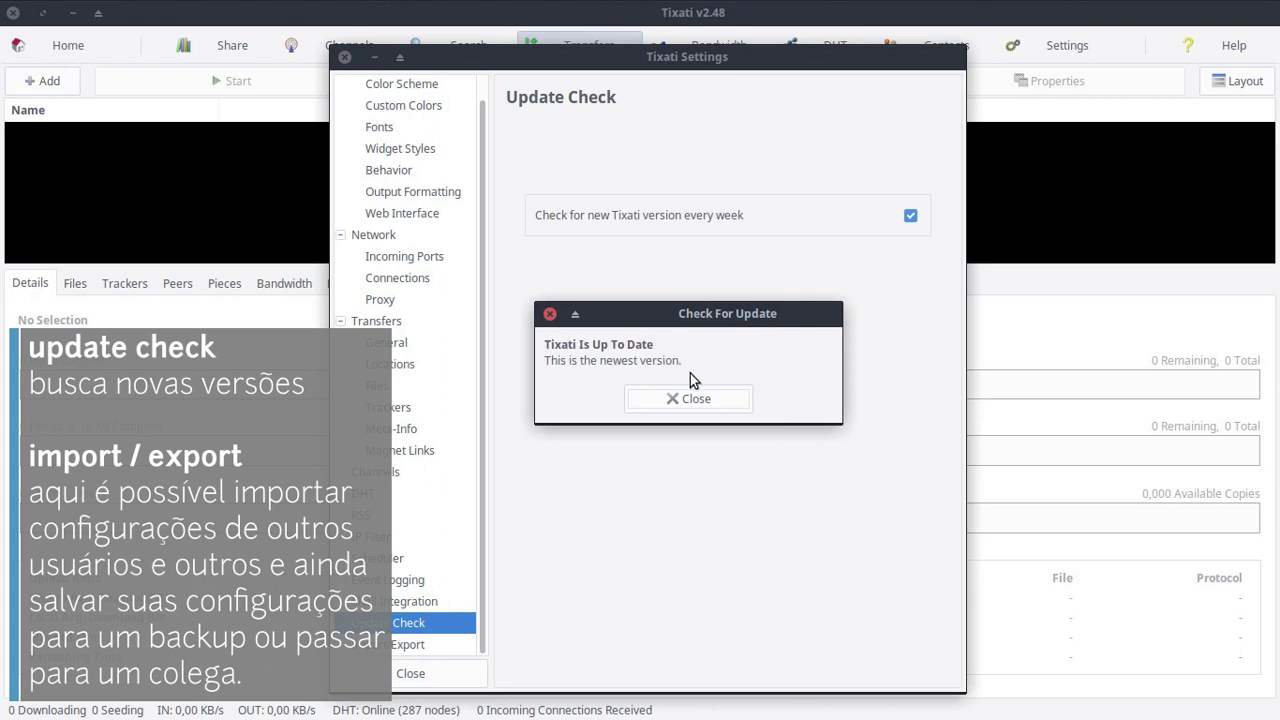
click(669, 405)
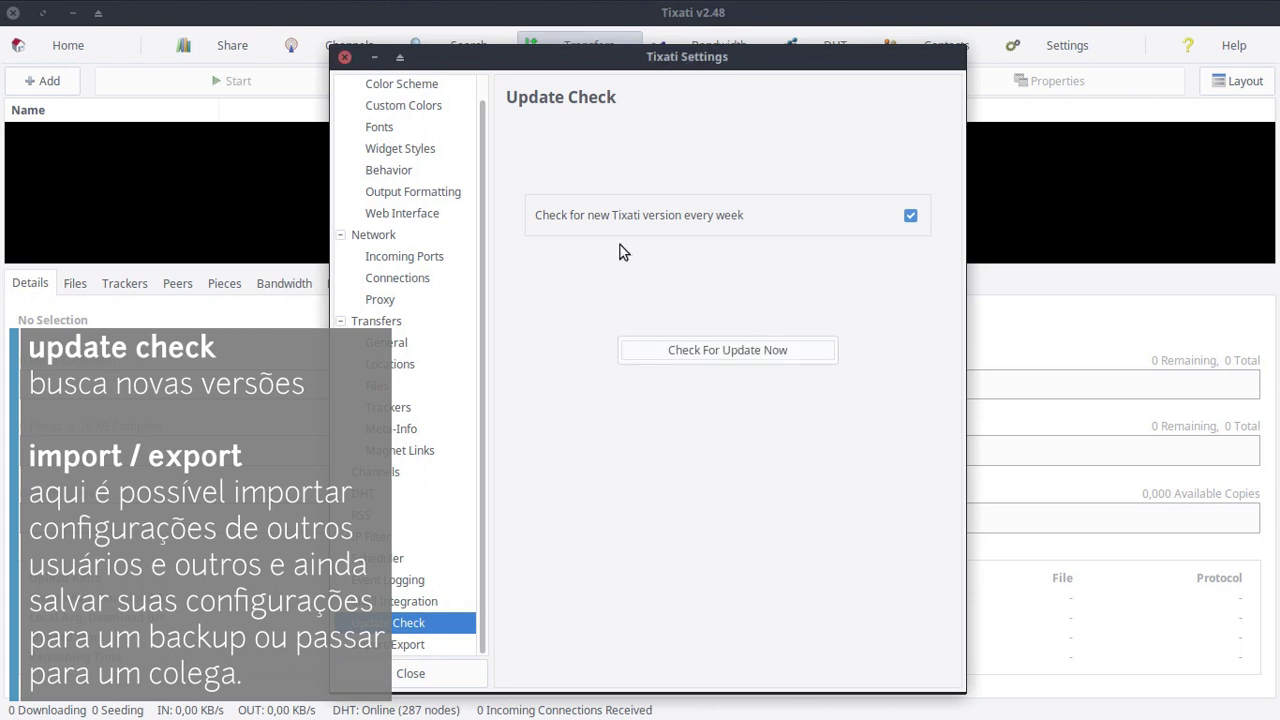
click(421, 647)
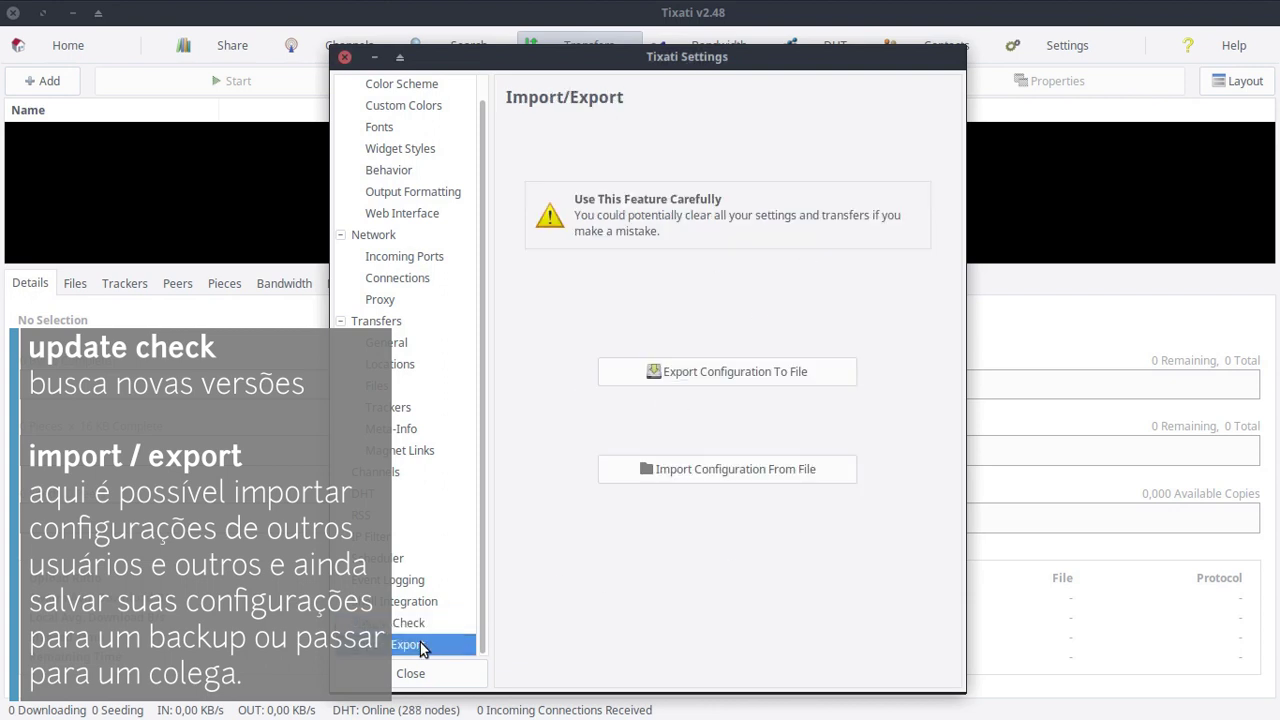
click(712, 384)
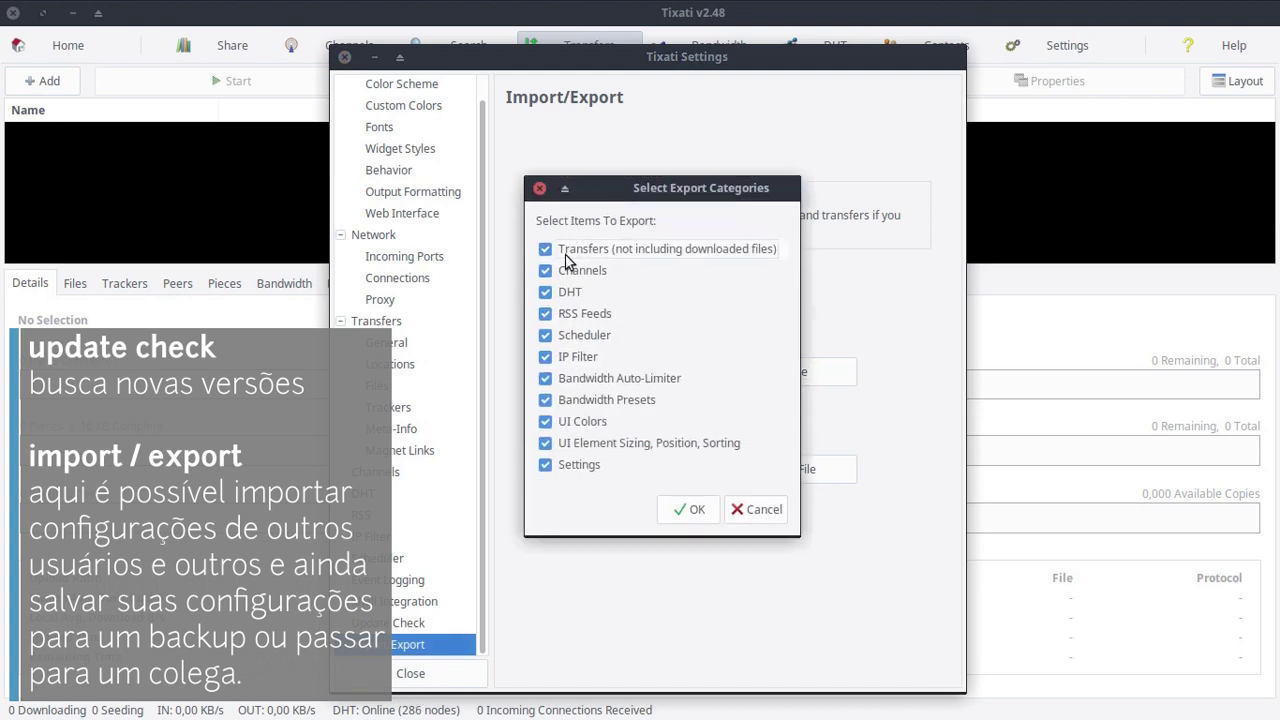
click(690, 510)
drag(637, 179, 598, 187)
click(662, 182)
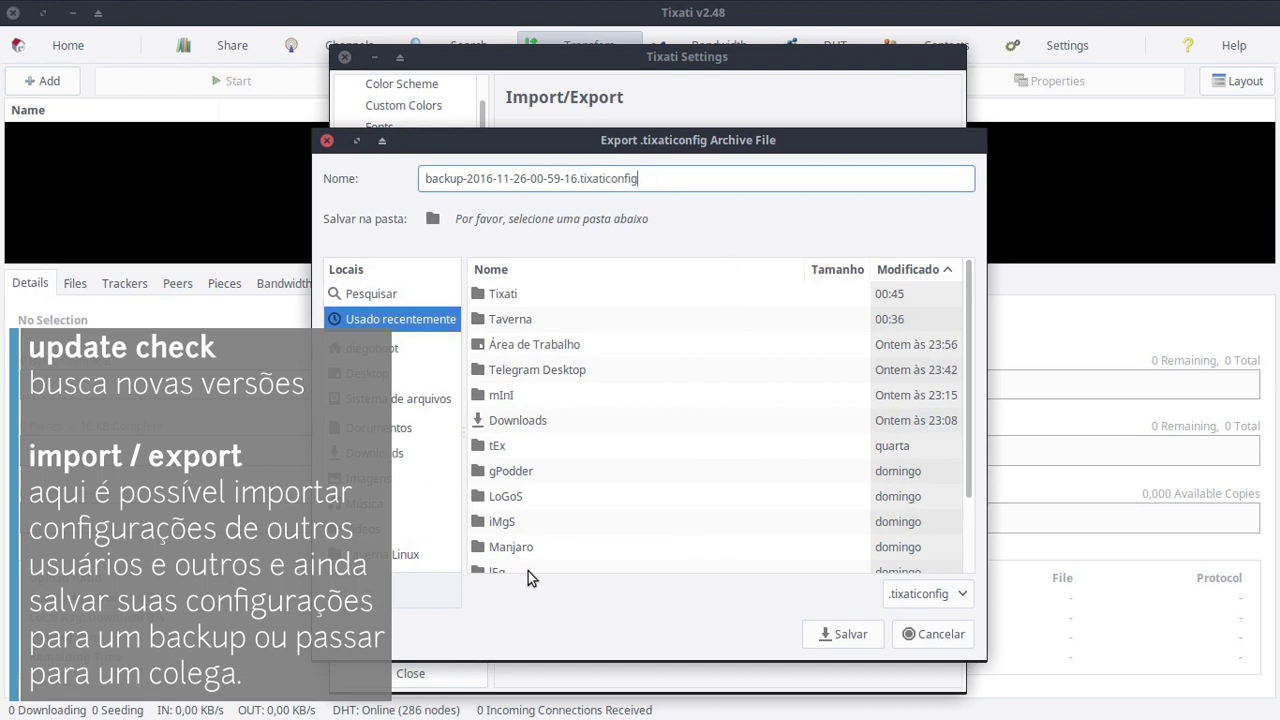
click(390, 554)
scroll(583, 515, down, 1)
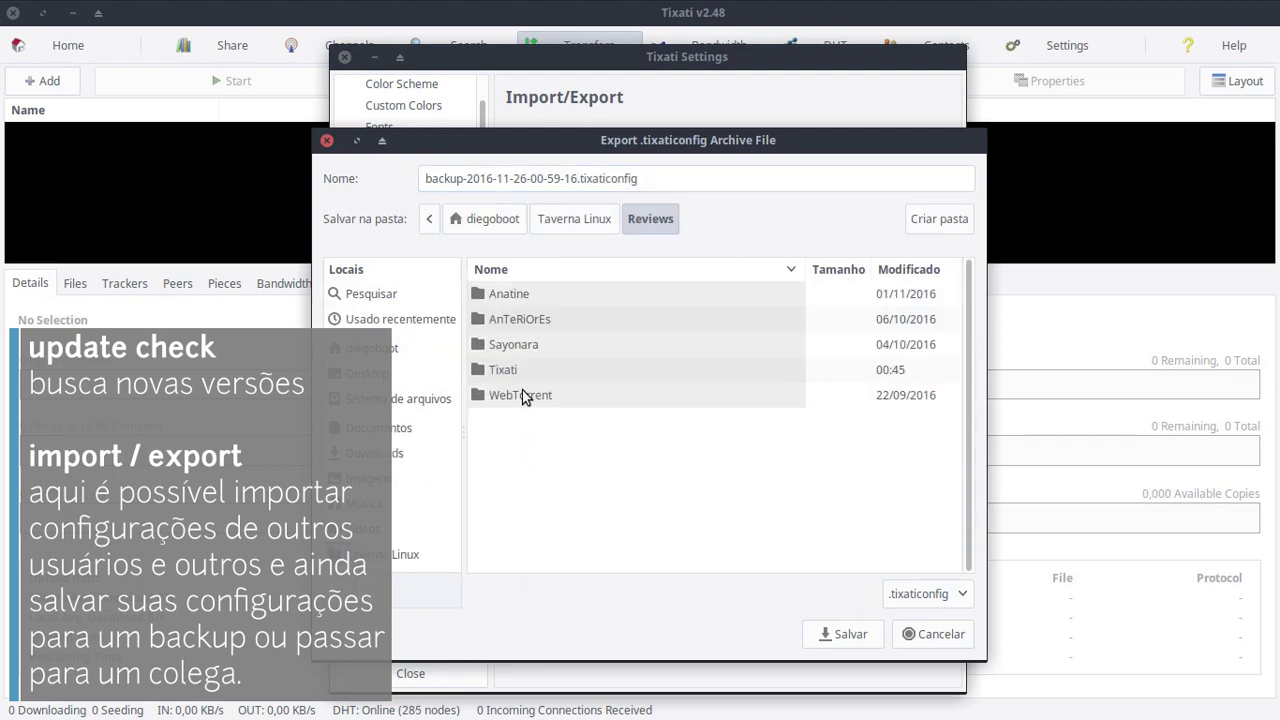
double_click(520, 372)
click(845, 637)
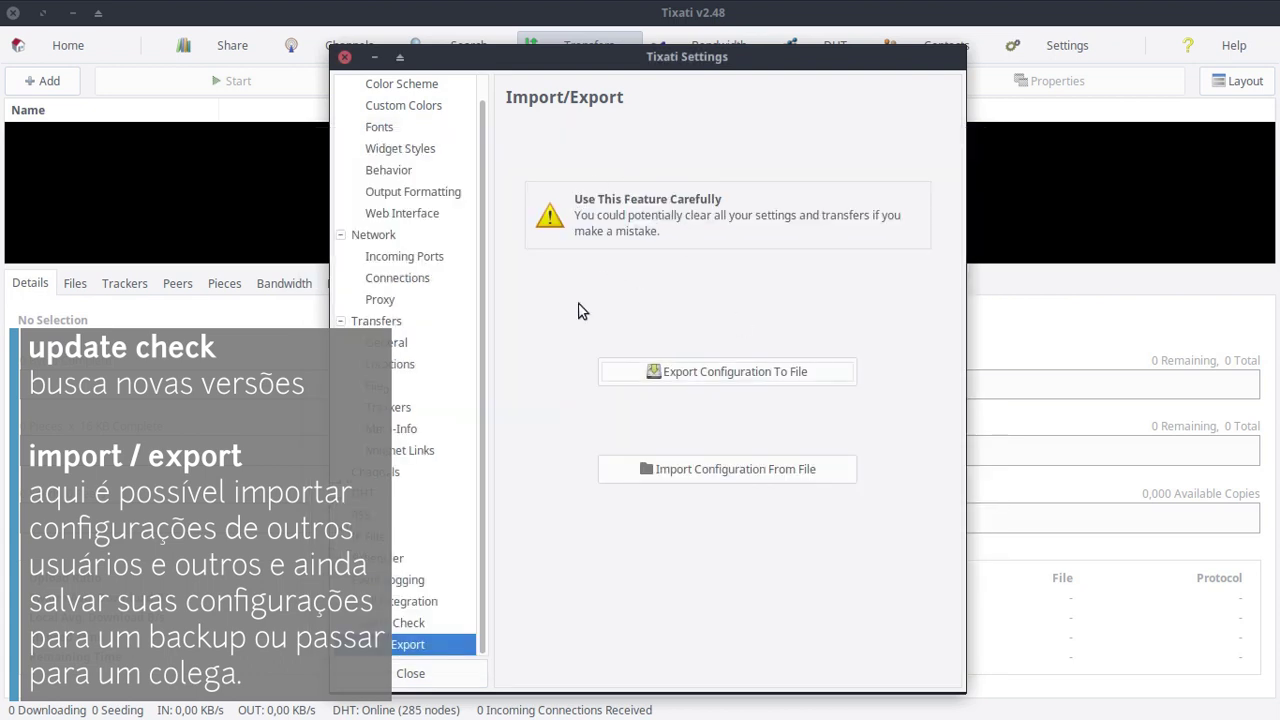
Locate the exported backup in Taverna Linux/Reviews/Tixati for a configuration import, cancel the import and close the settings
click(657, 476)
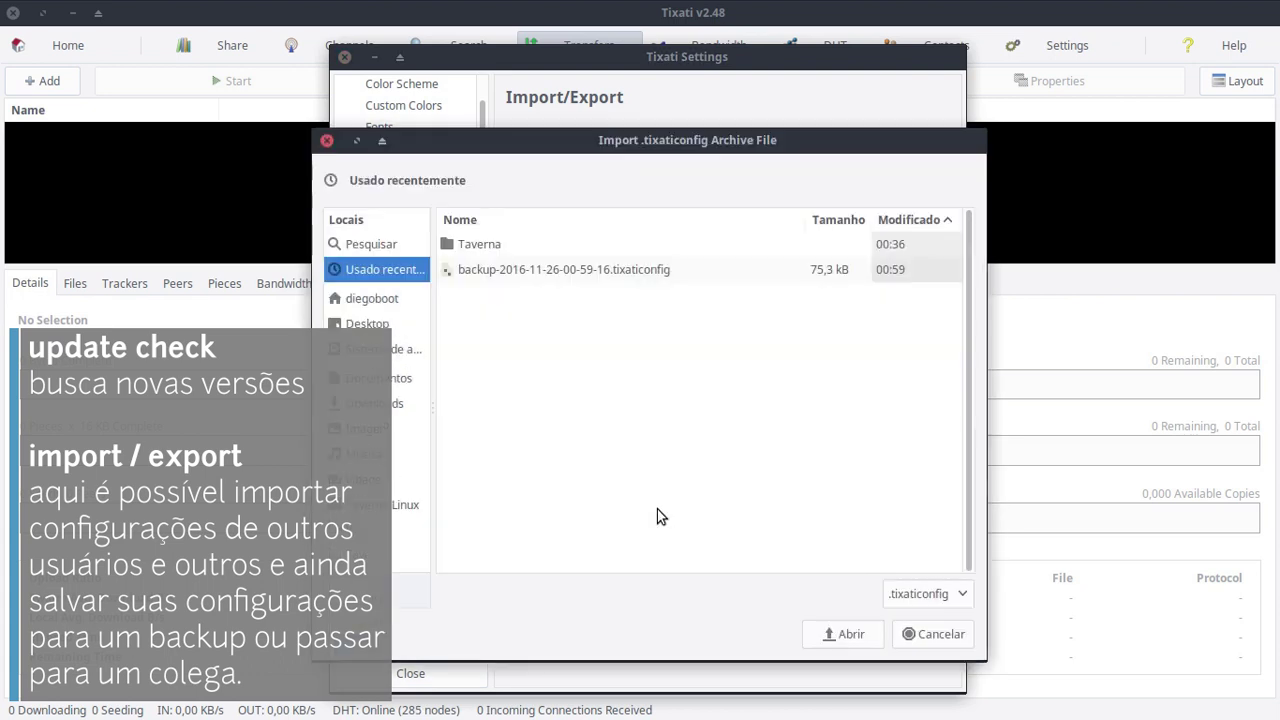
click(568, 269)
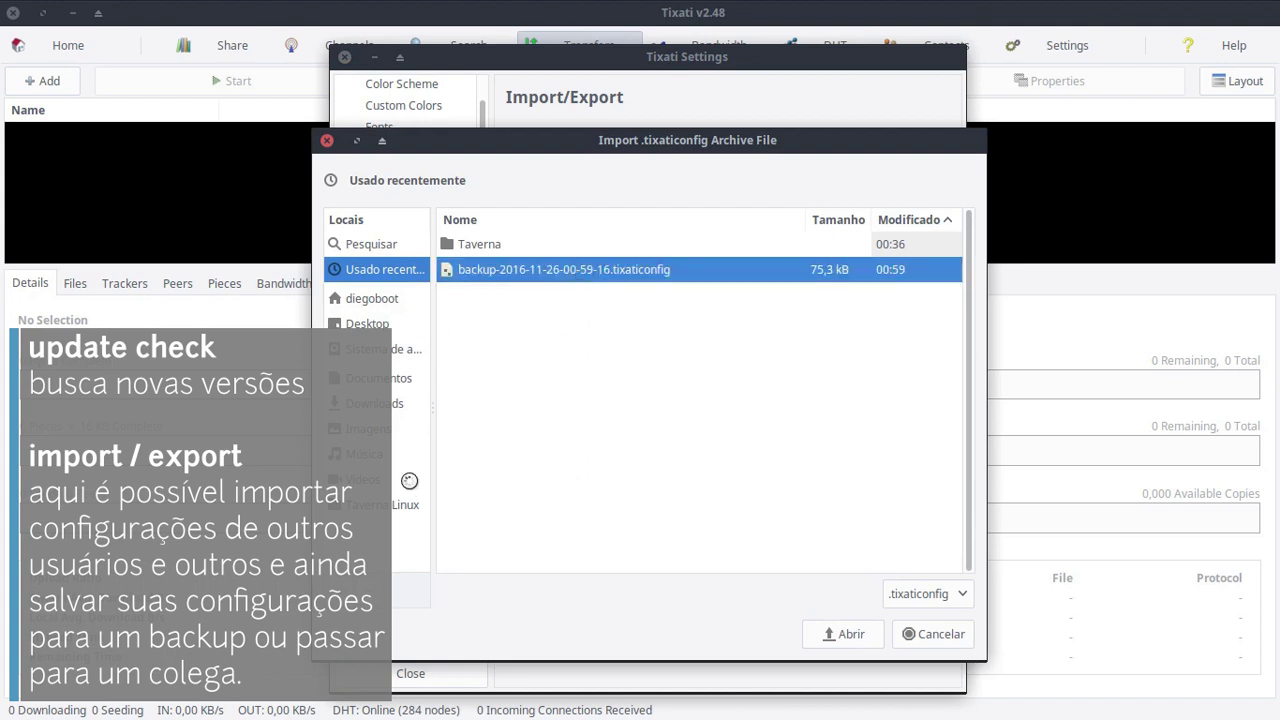
click(408, 503)
double_click(489, 447)
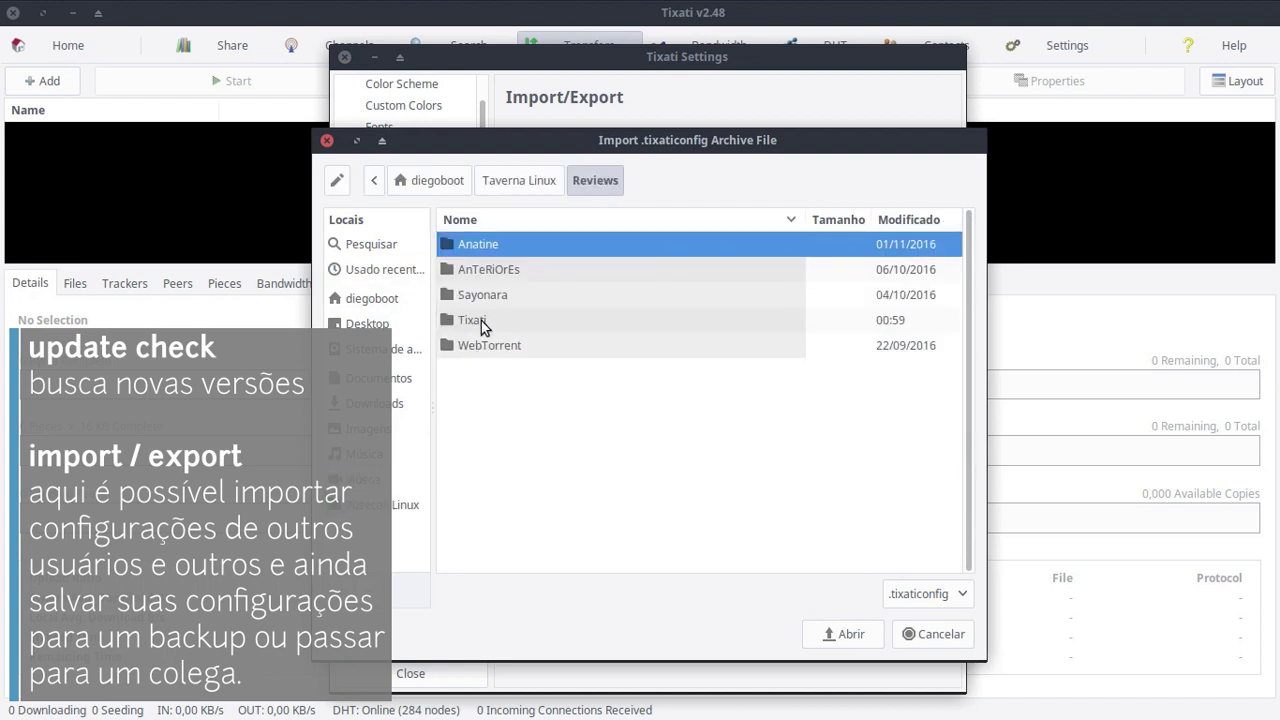
double_click(491, 322)
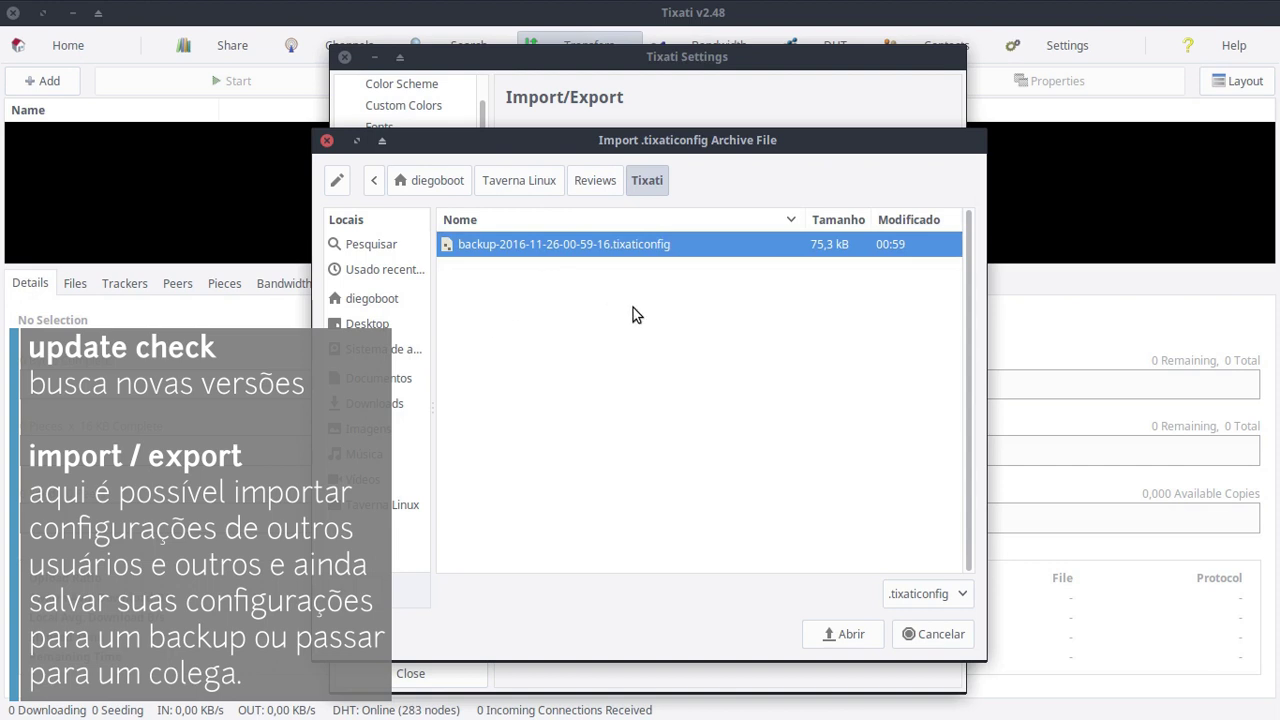
click(928, 596)
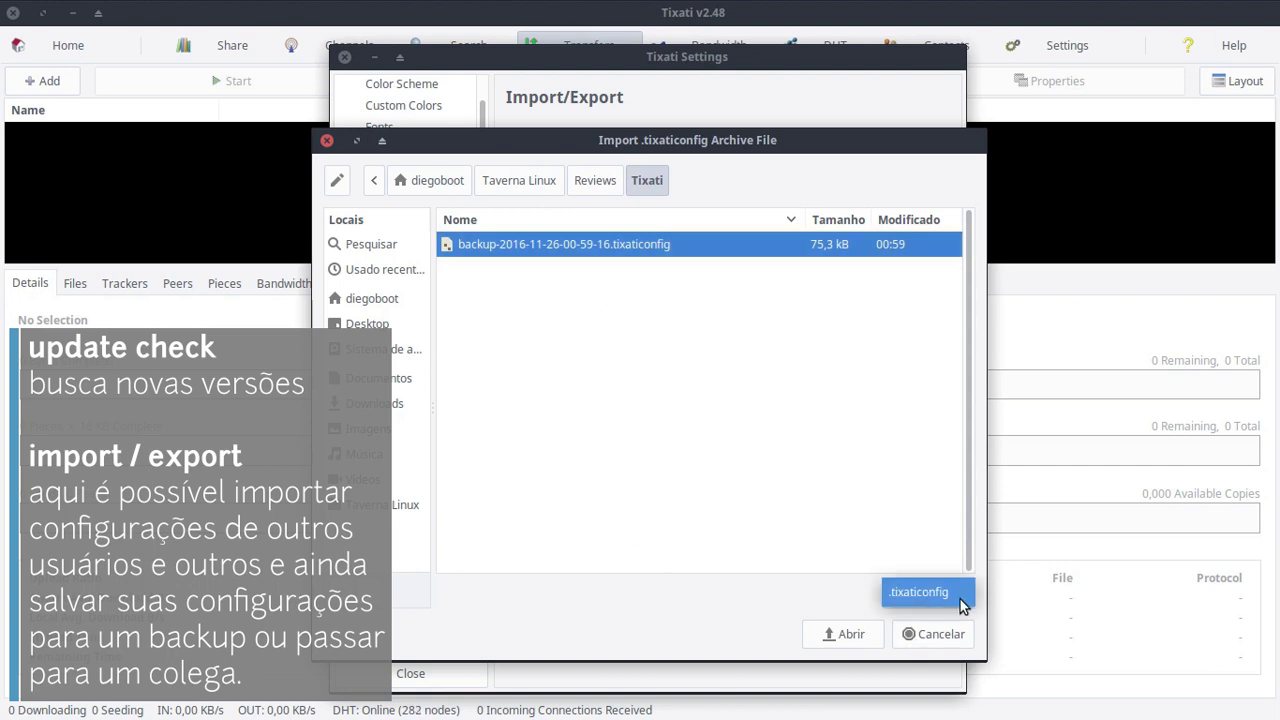
click(963, 598)
click(943, 638)
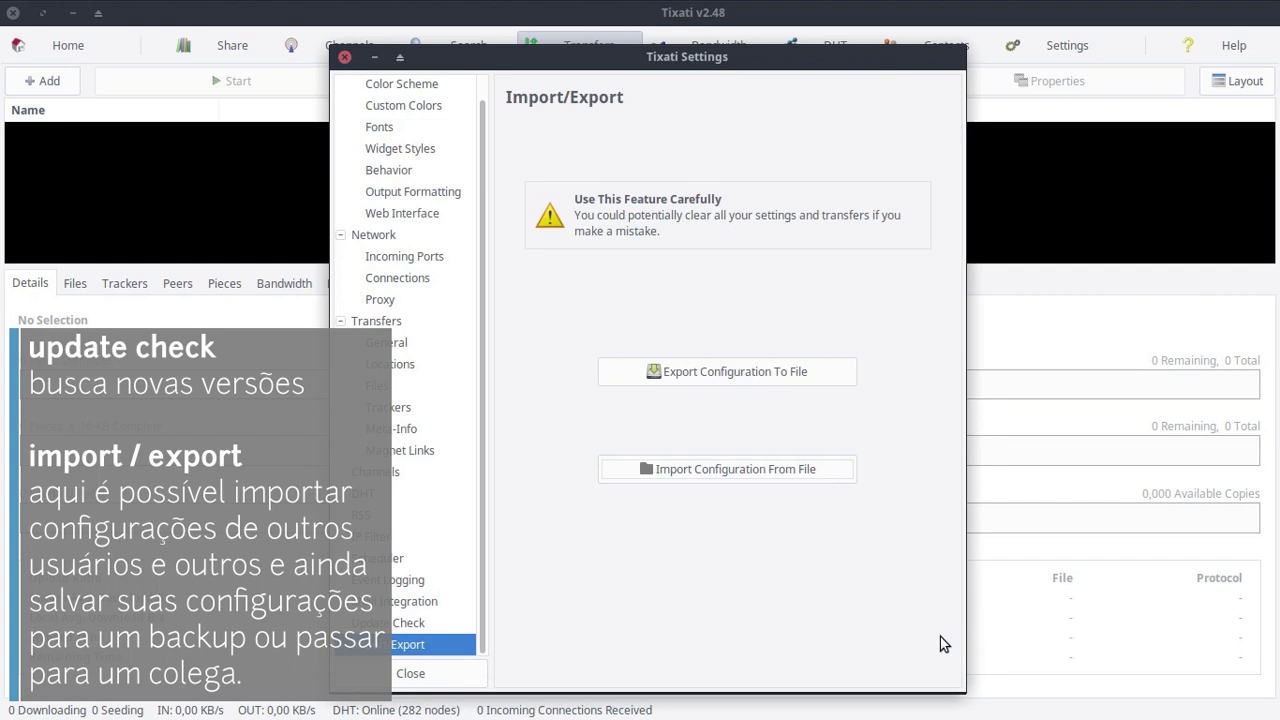
click(446, 678)
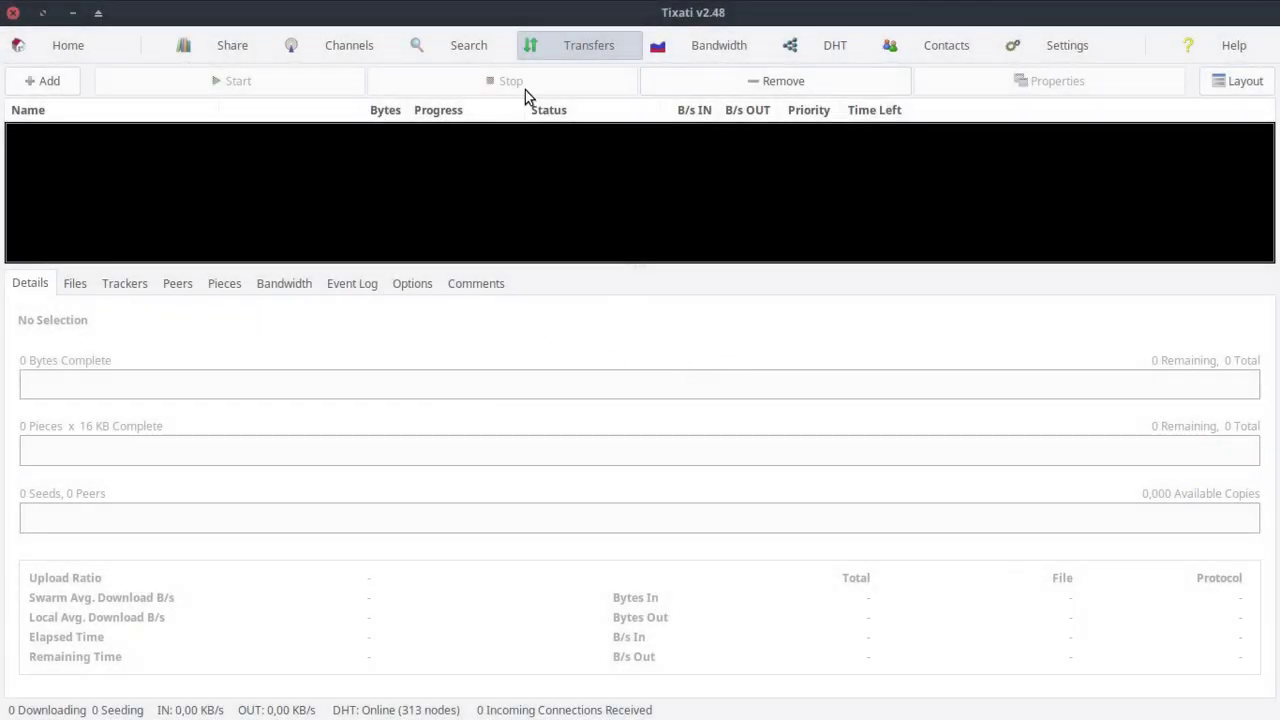
Switch to the file manager's Downloads folder and open Peace Is The Mission (Remixes).torrent with Tixati
click(548, 22)
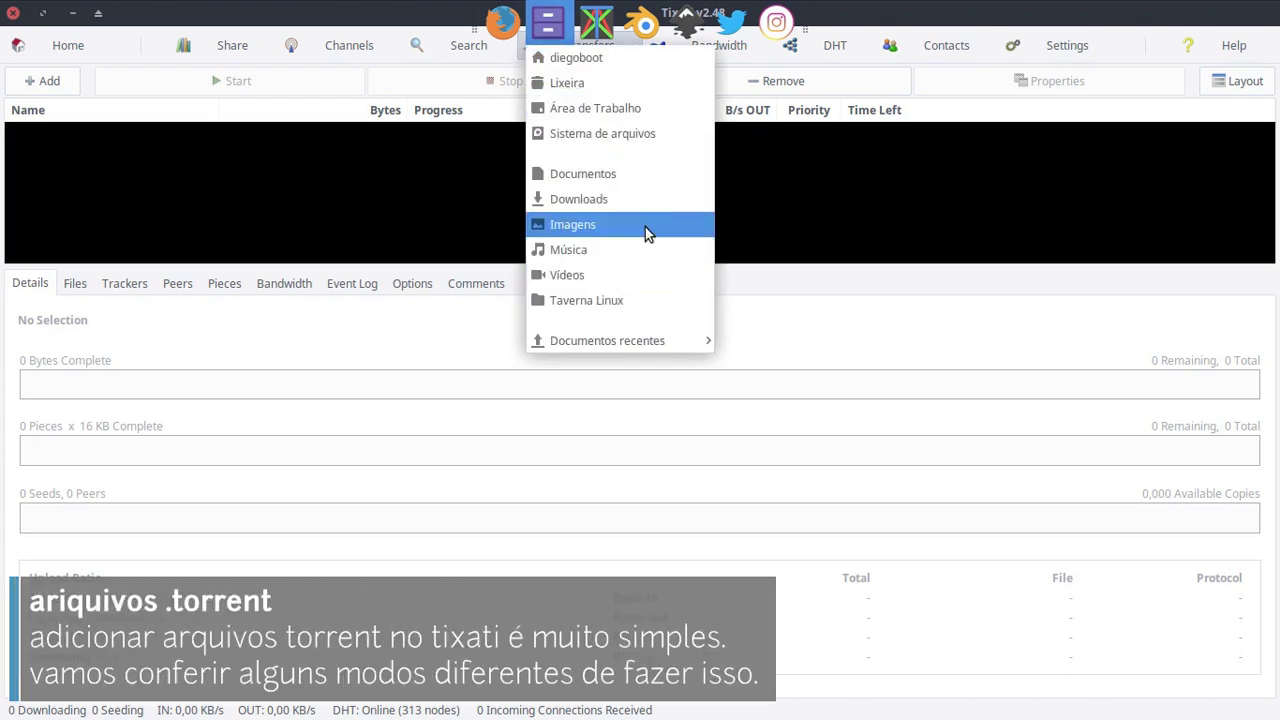
click(645, 199)
drag(660, 208, 445, 112)
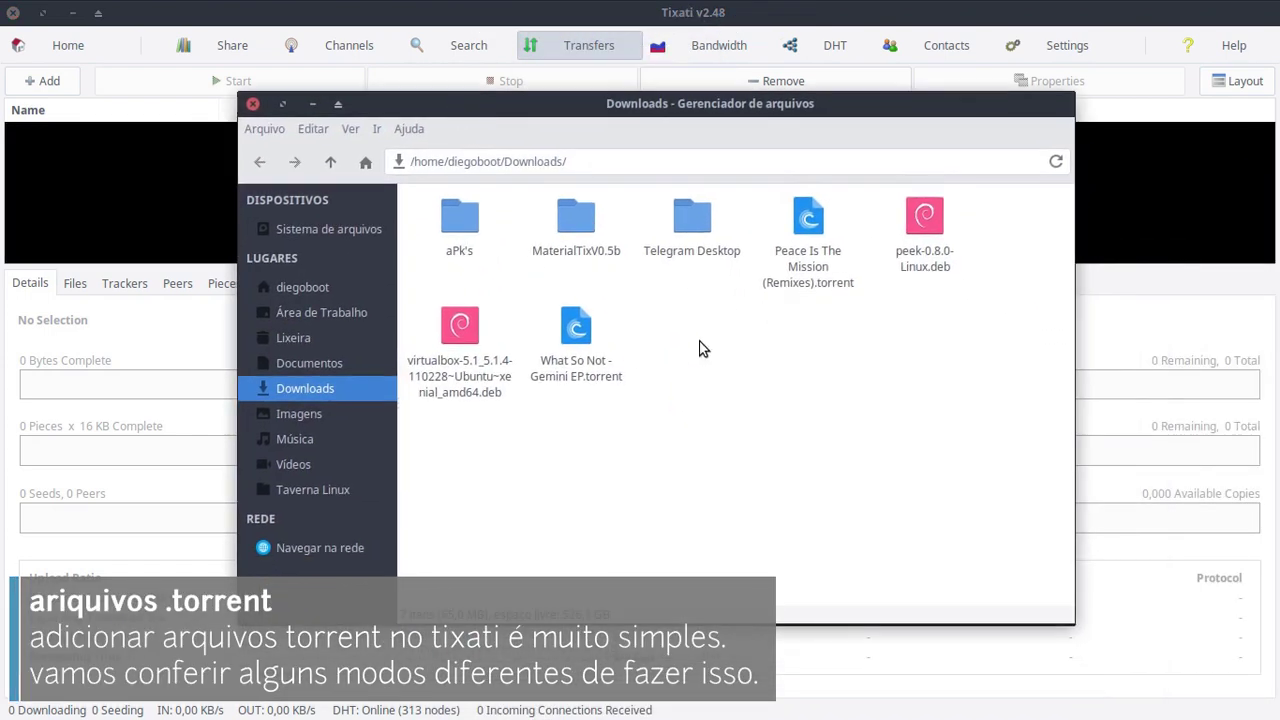
click(808, 240)
right_click(805, 215)
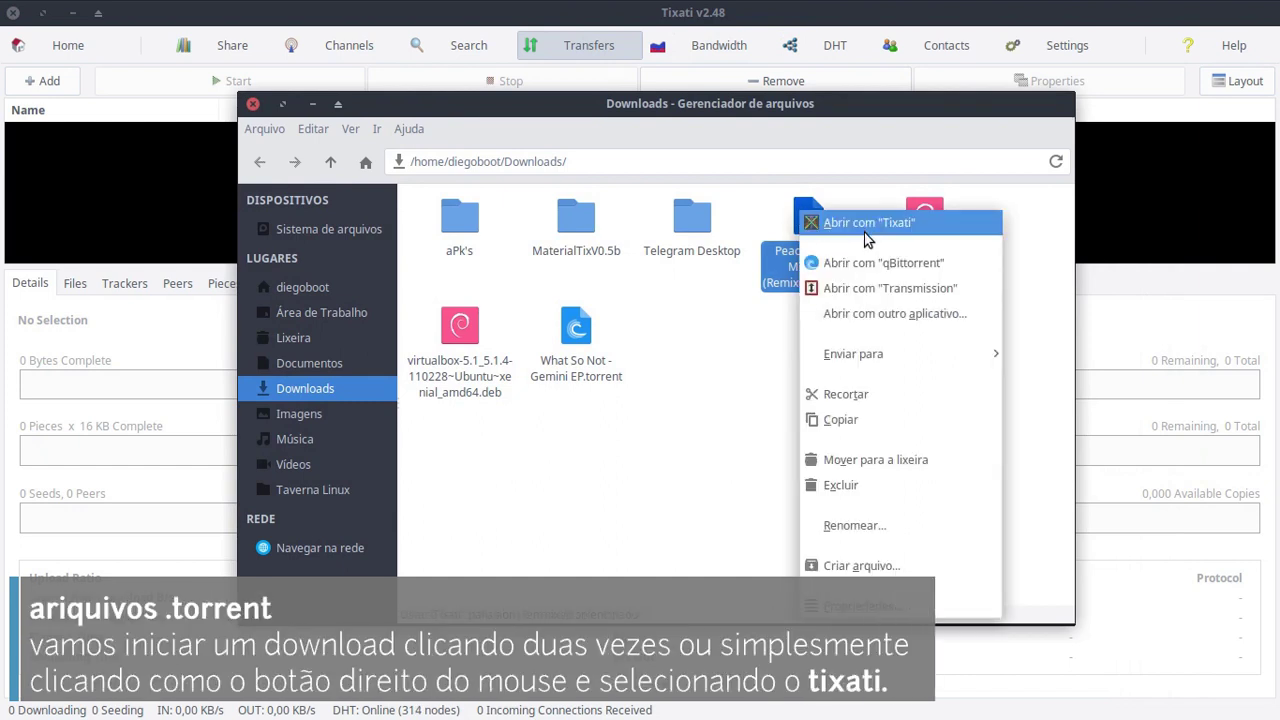
click(925, 230)
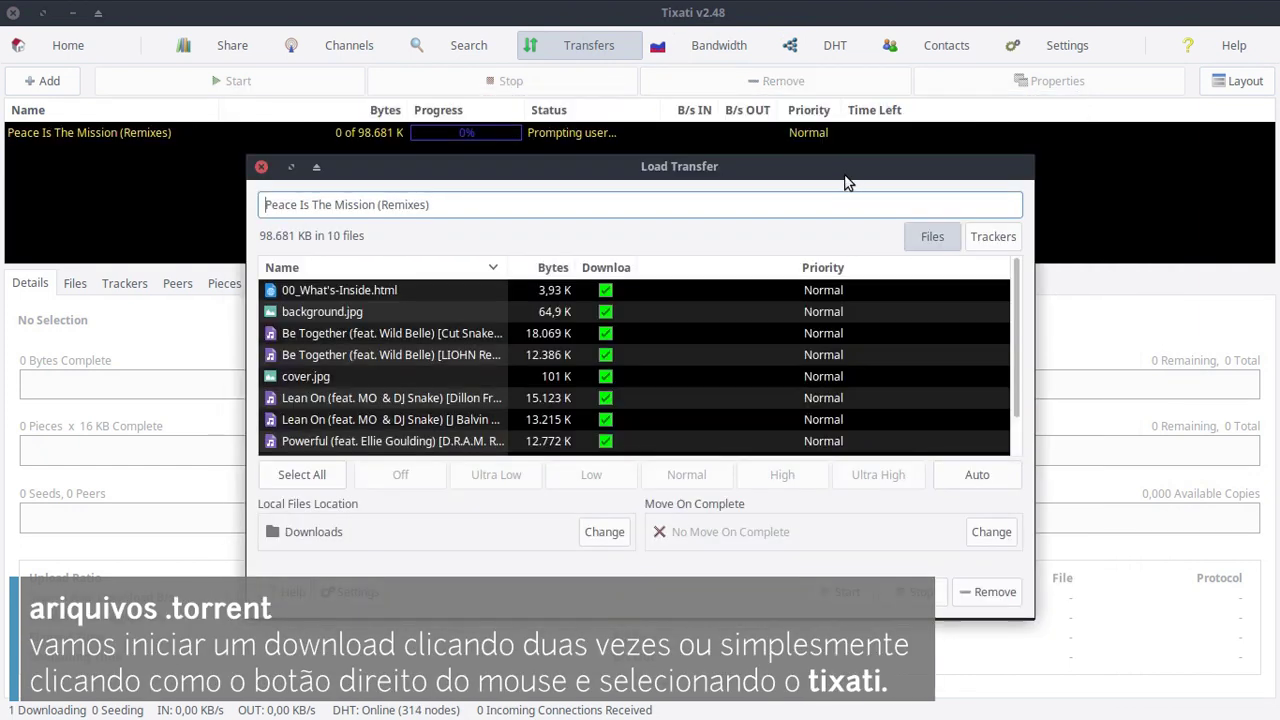
drag(846, 178, 783, 117)
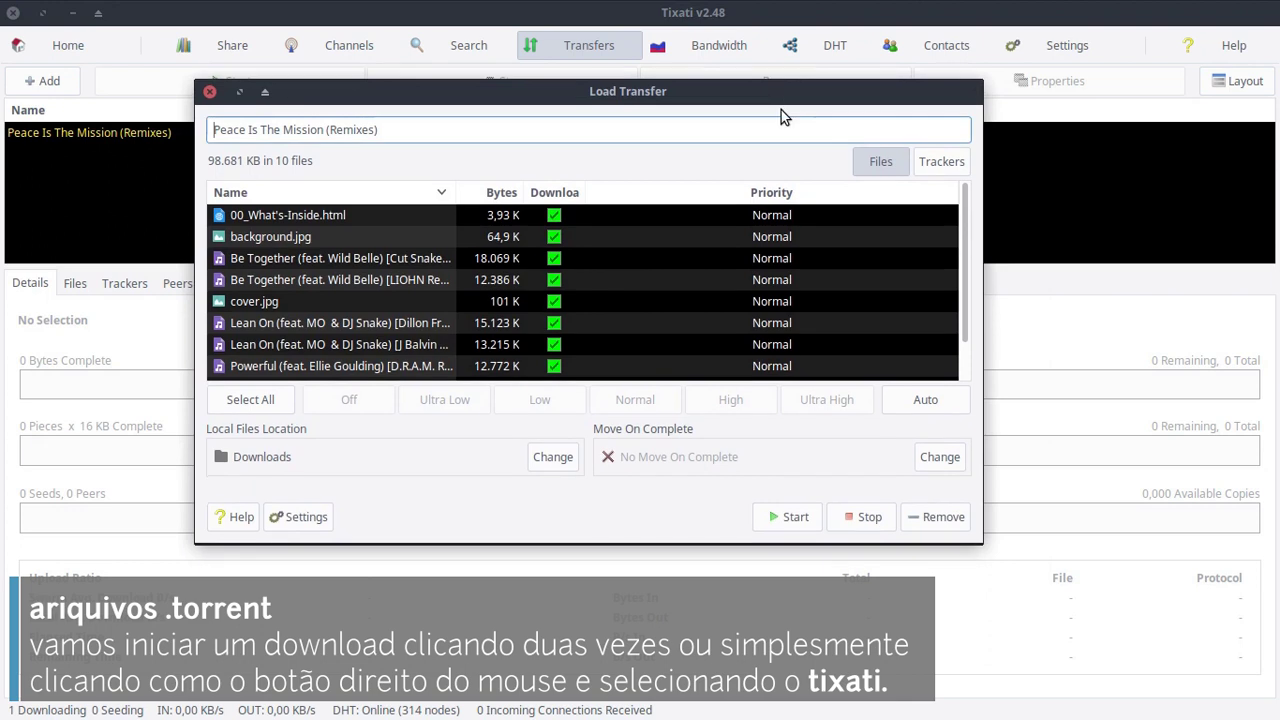
Examine the file list and the trackers of the Peace Is The Mission (Remixes) transfer being loaded
click(353, 215)
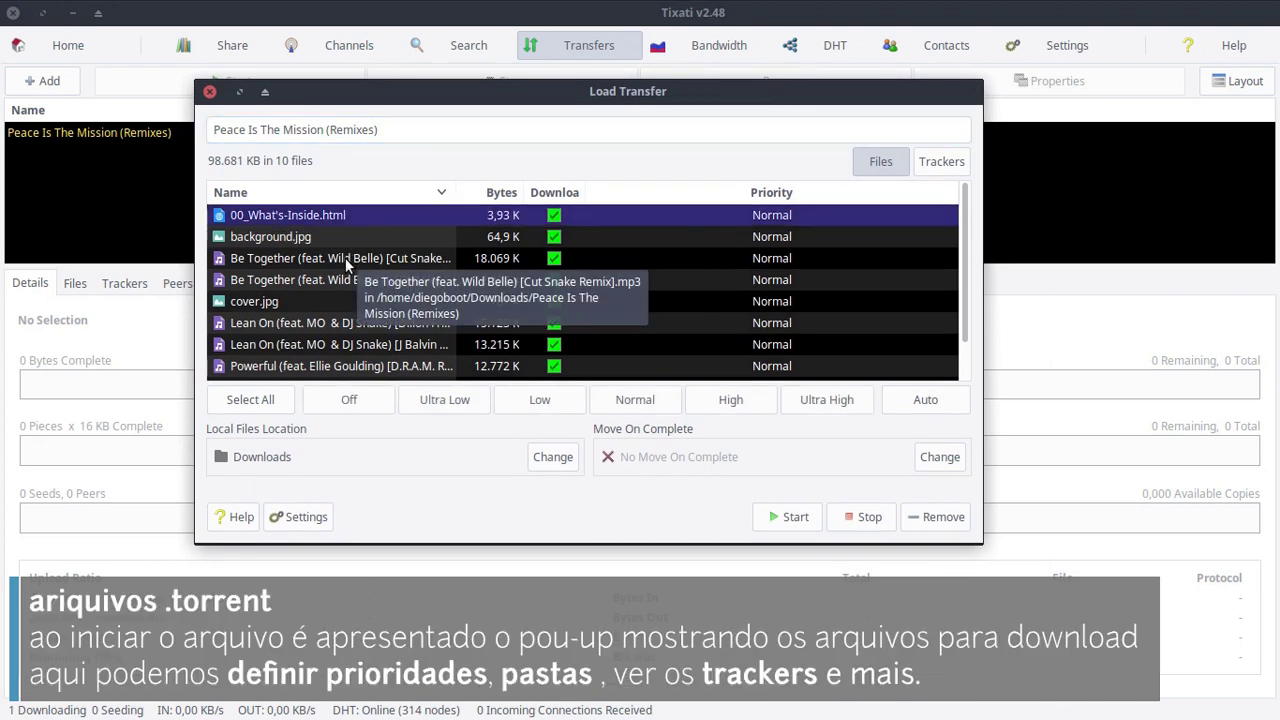
key(Down)
key(Down)
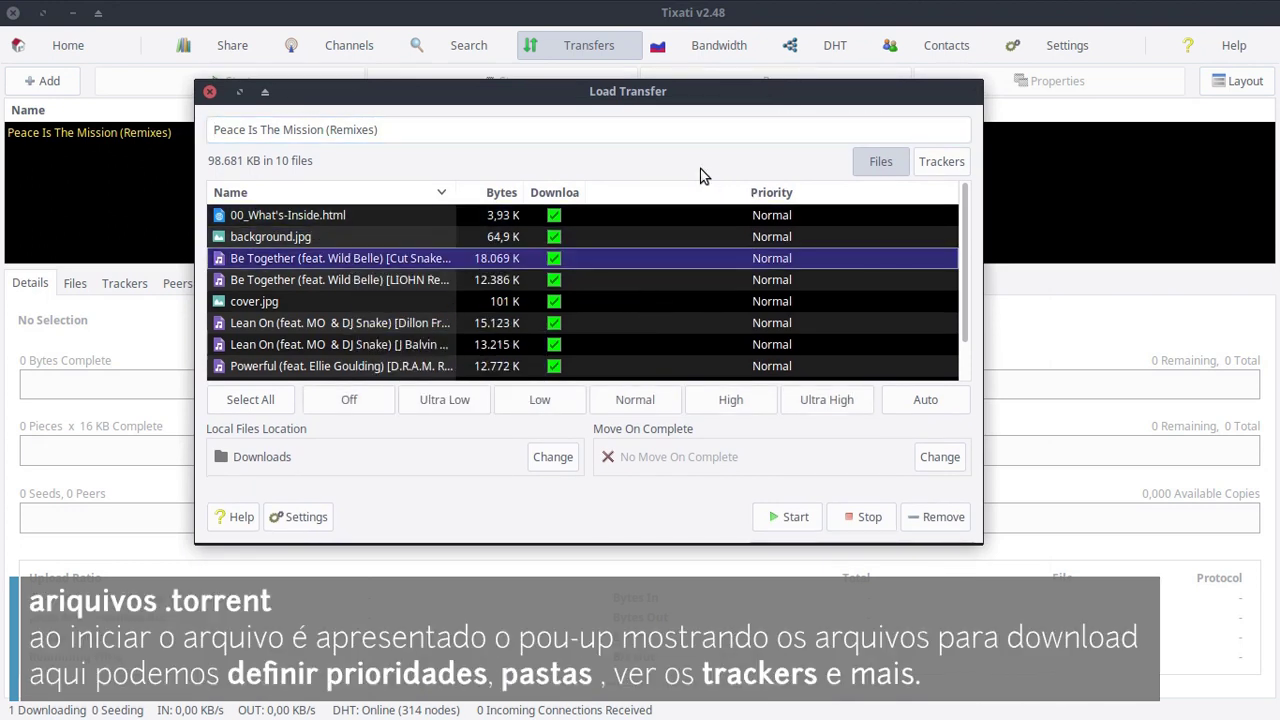
click(925, 165)
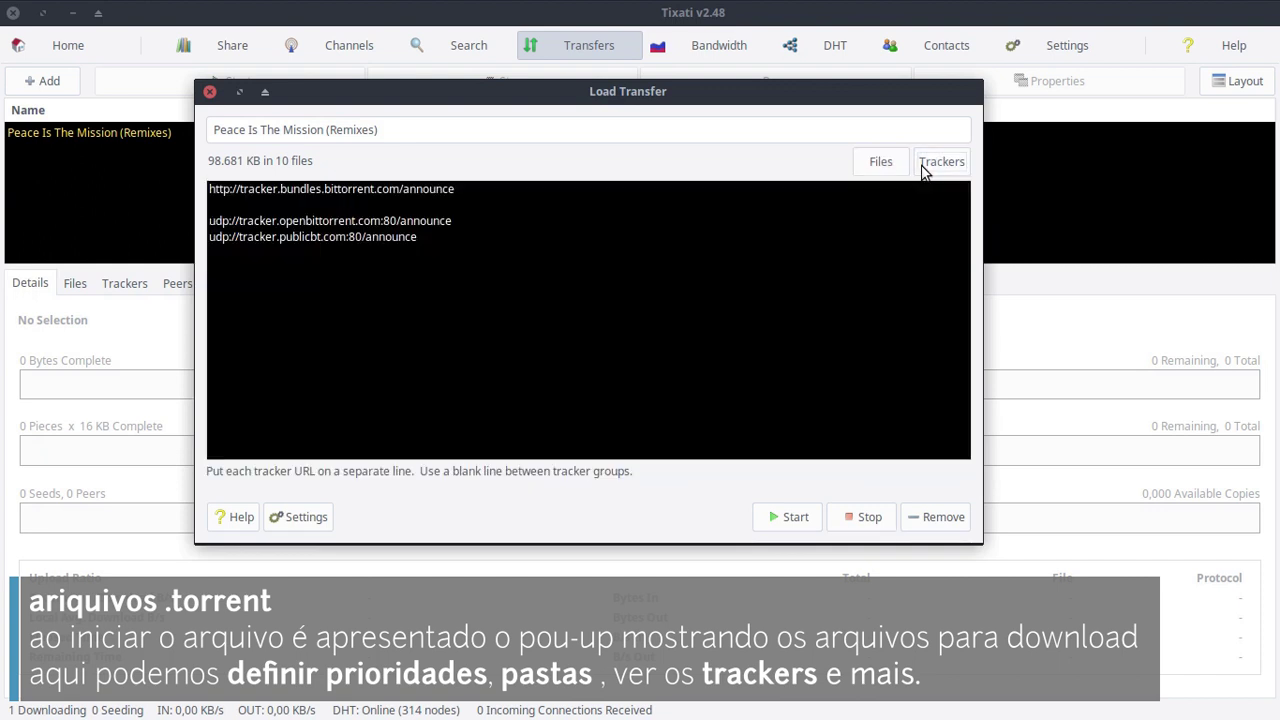
Examine the tracker URLs of the Peace Is The Mission (Remixes) transfer and return to its file list
drag(457, 190, 213, 191)
drag(430, 238, 210, 222)
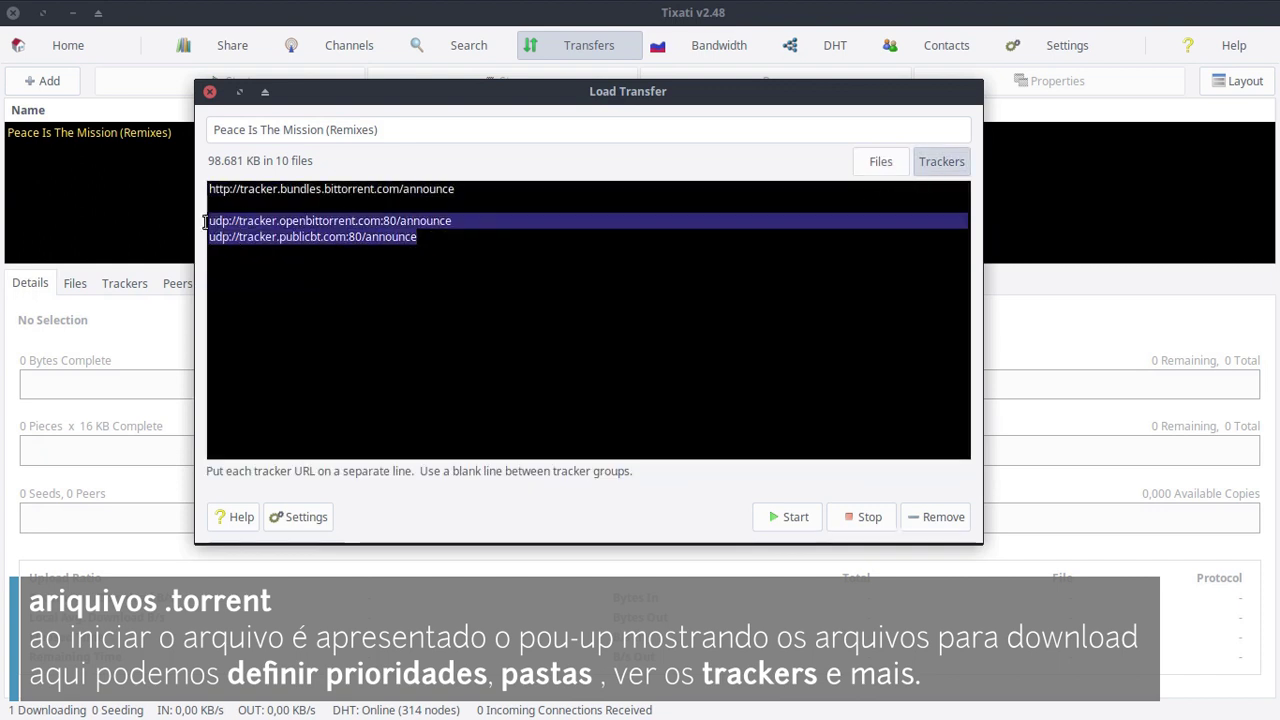
click(457, 243)
click(877, 164)
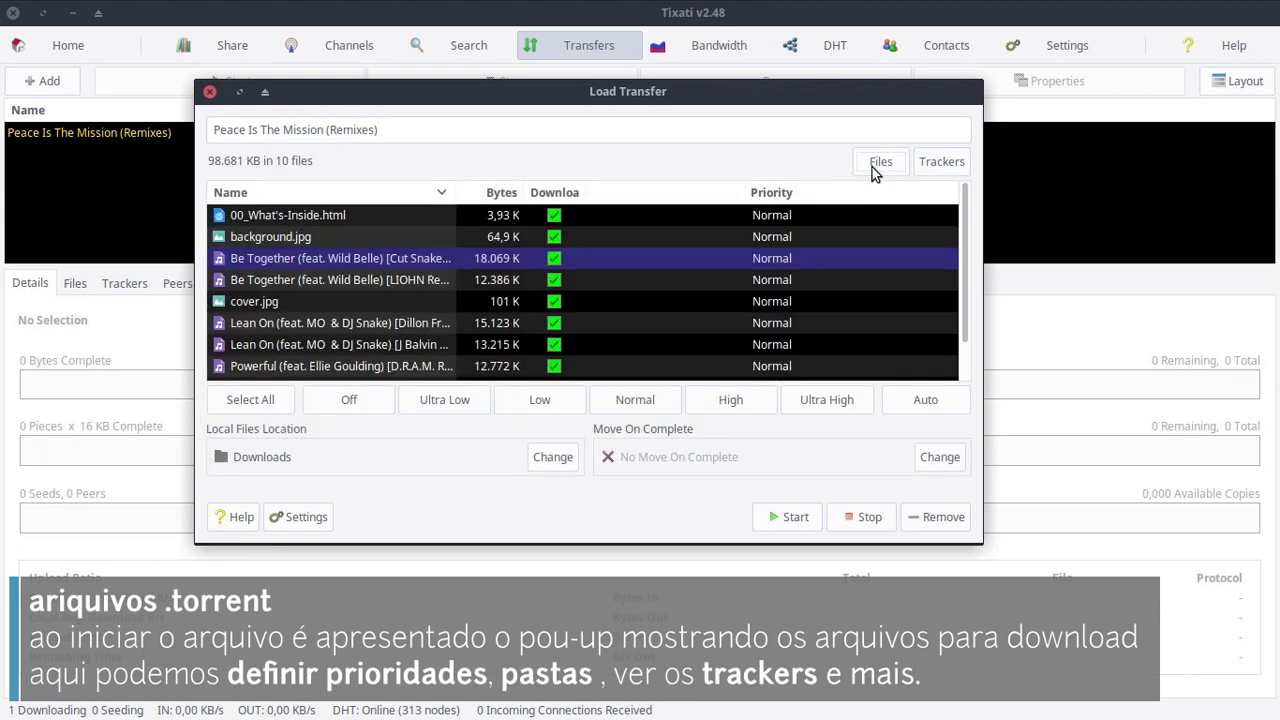
Browse to the Downloads folder and set it as the local files location for Peace Is The Mission (Remixes)
click(553, 462)
click(448, 400)
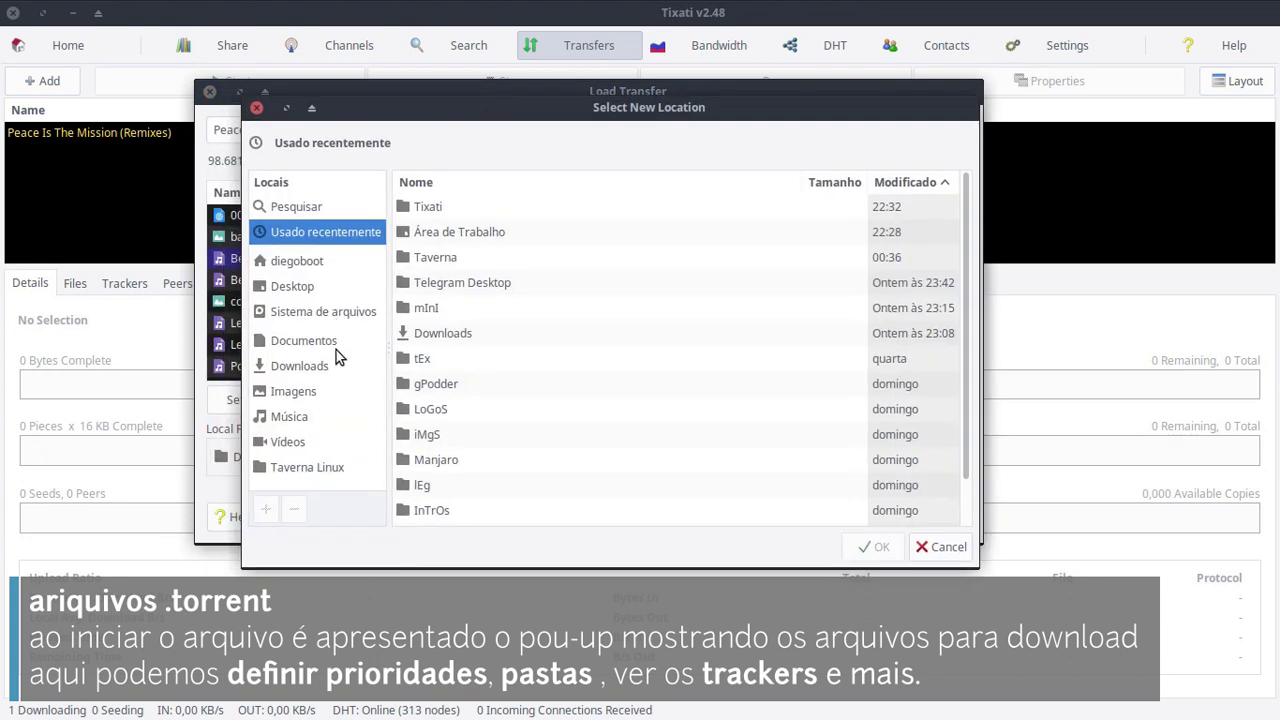
click(331, 360)
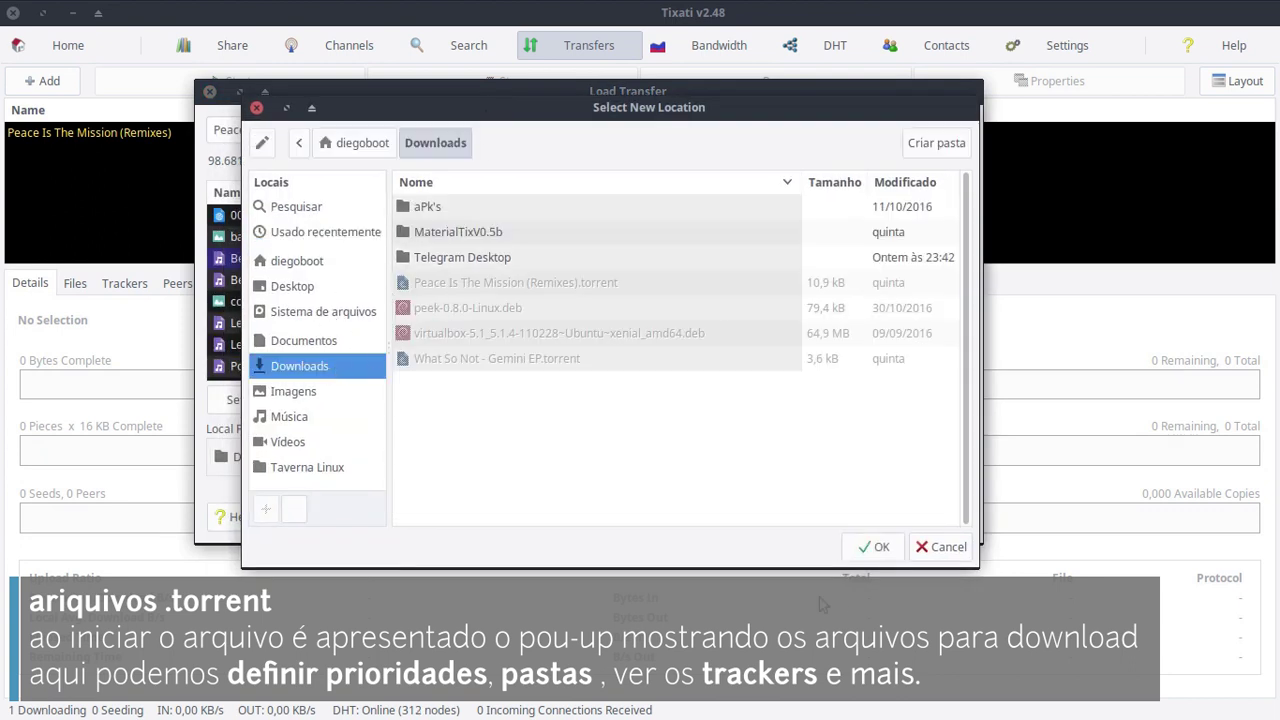
click(878, 550)
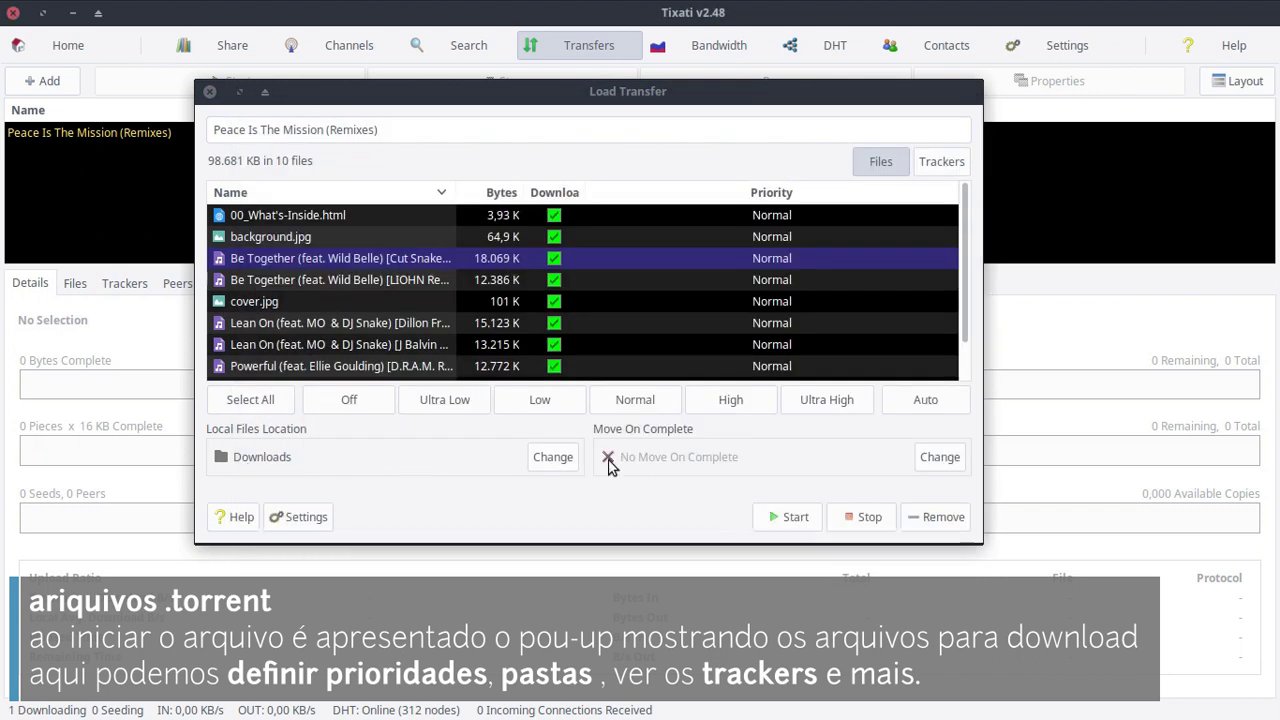
Check the move-on-complete options without changing them, start the Peace Is The Mission (Remixes) transfer and select it in the transfer list
click(946, 462)
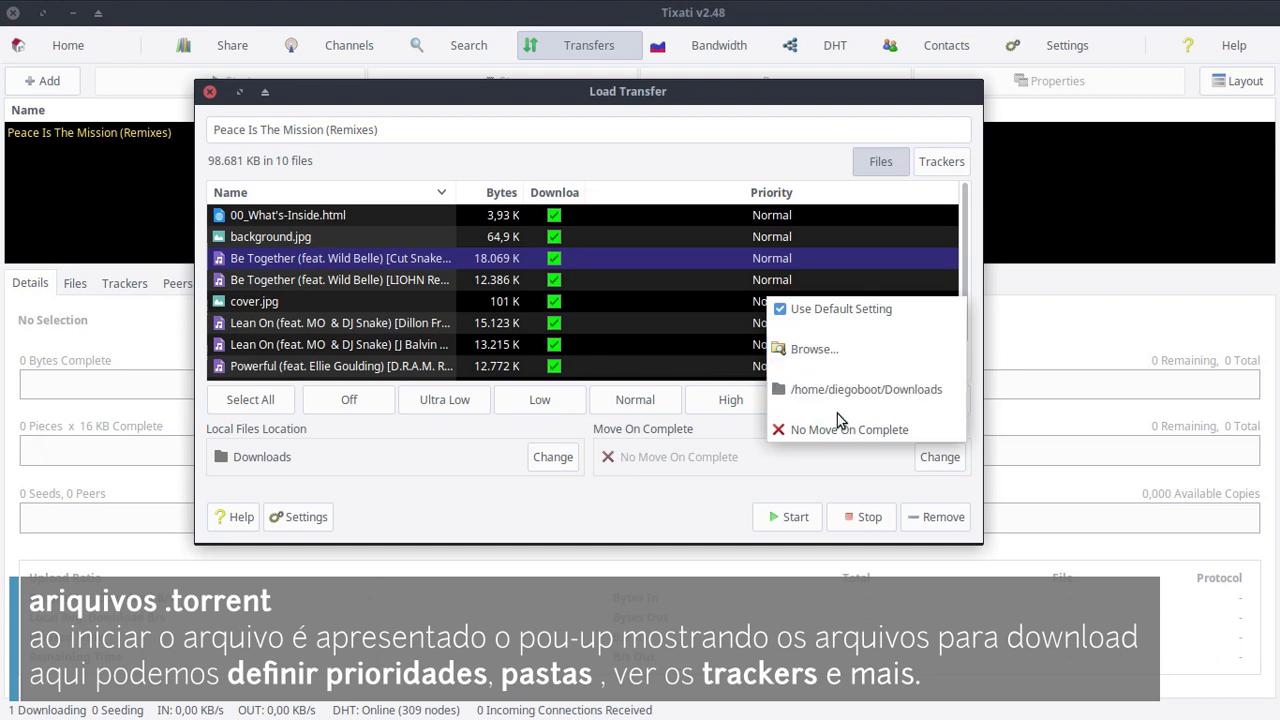
click(707, 503)
click(775, 518)
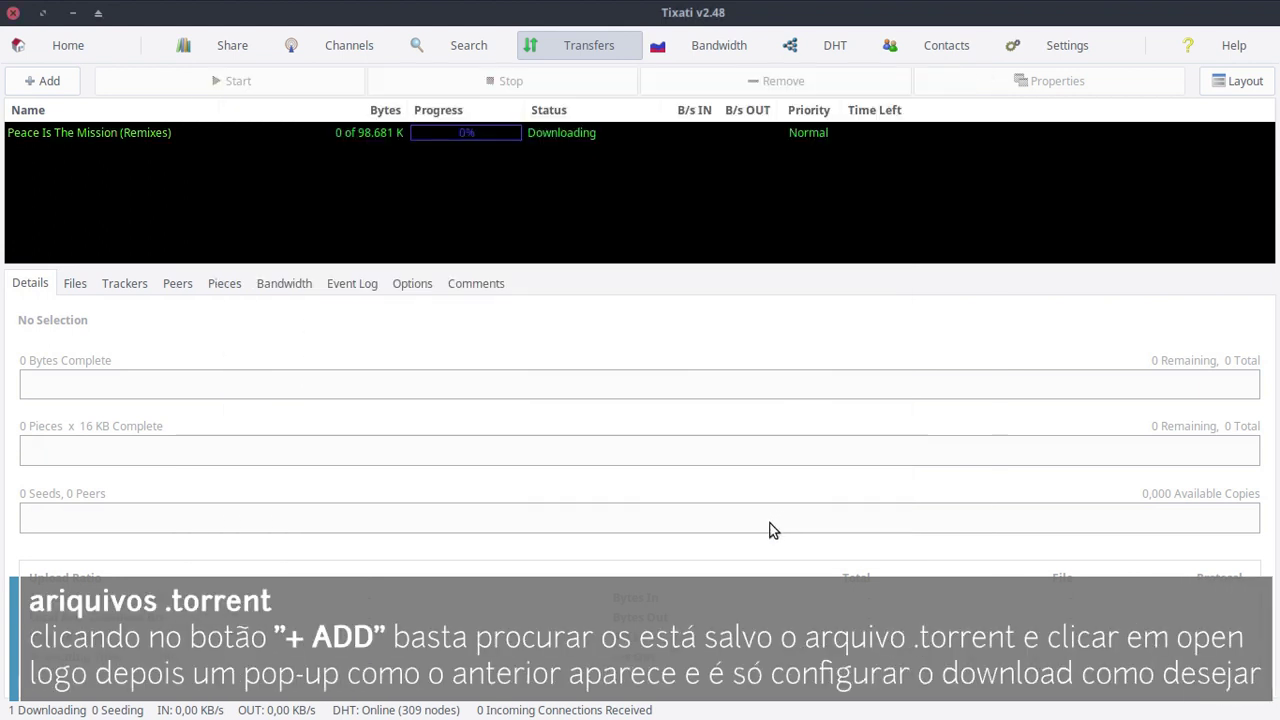
click(540, 135)
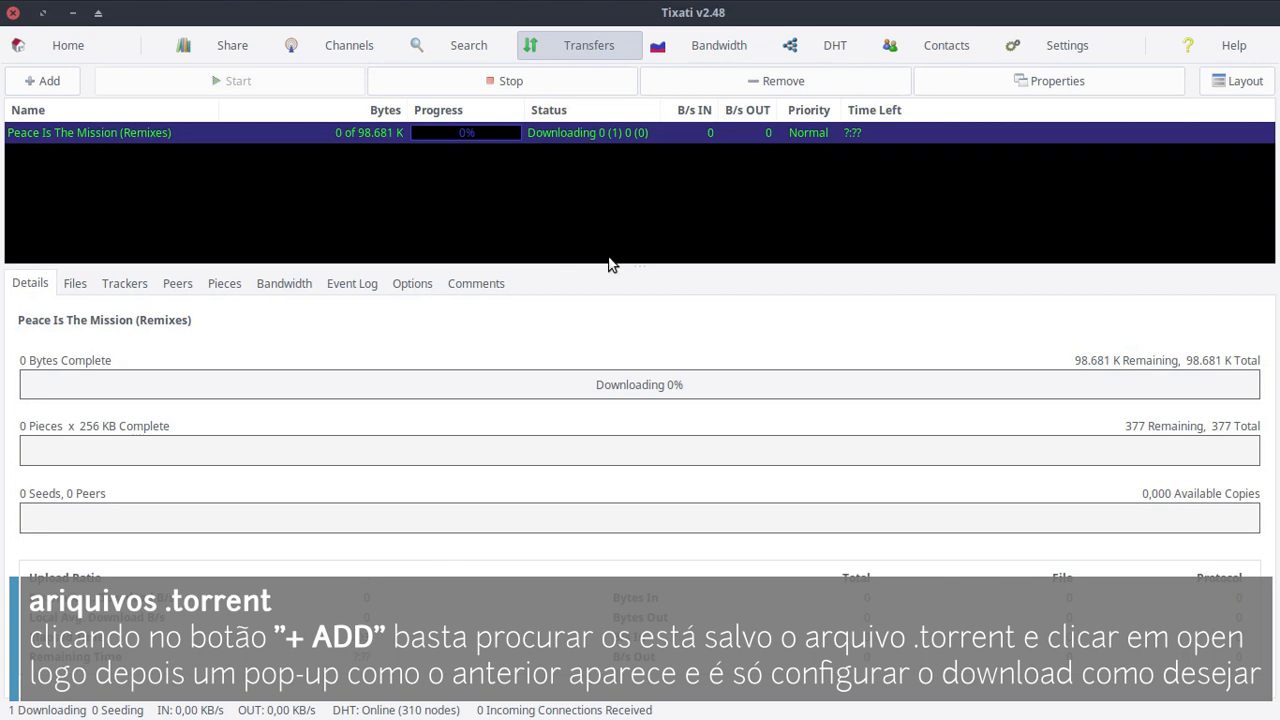
Add a new transfer from What So Not - Gemini EP.torrent in the Downloads folder
click(67, 86)
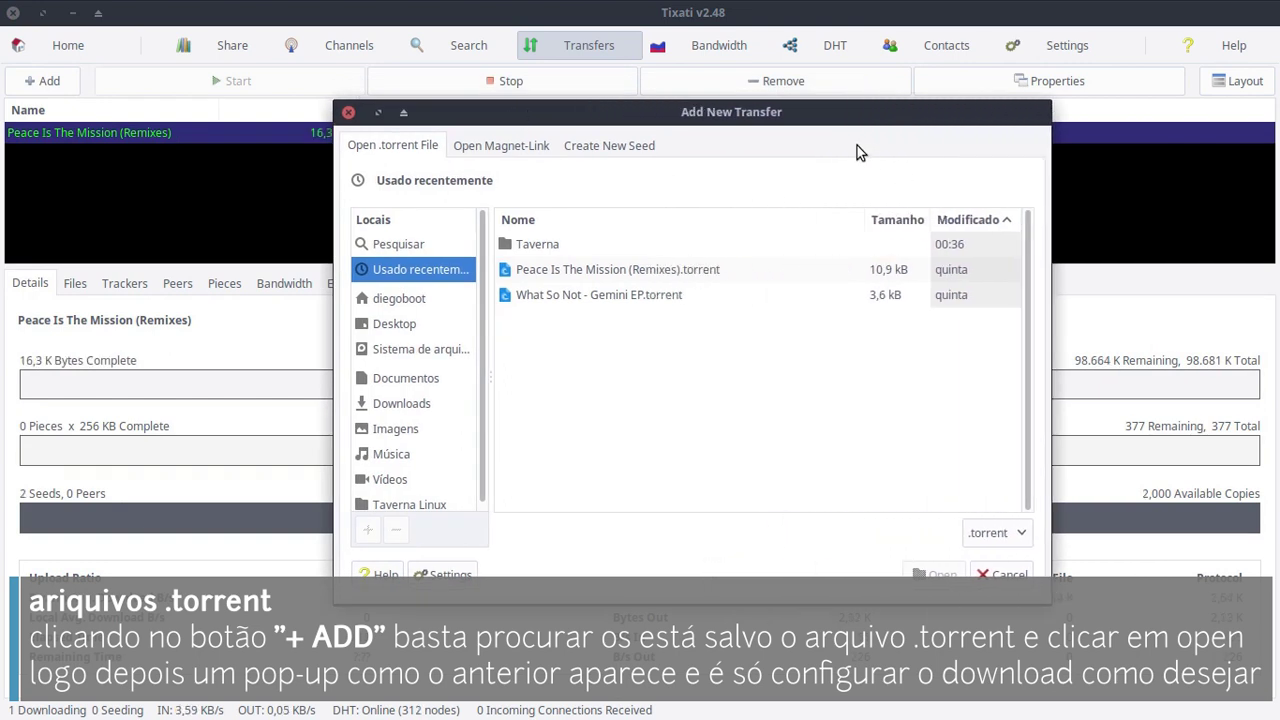
scroll(420, 290, down, 1)
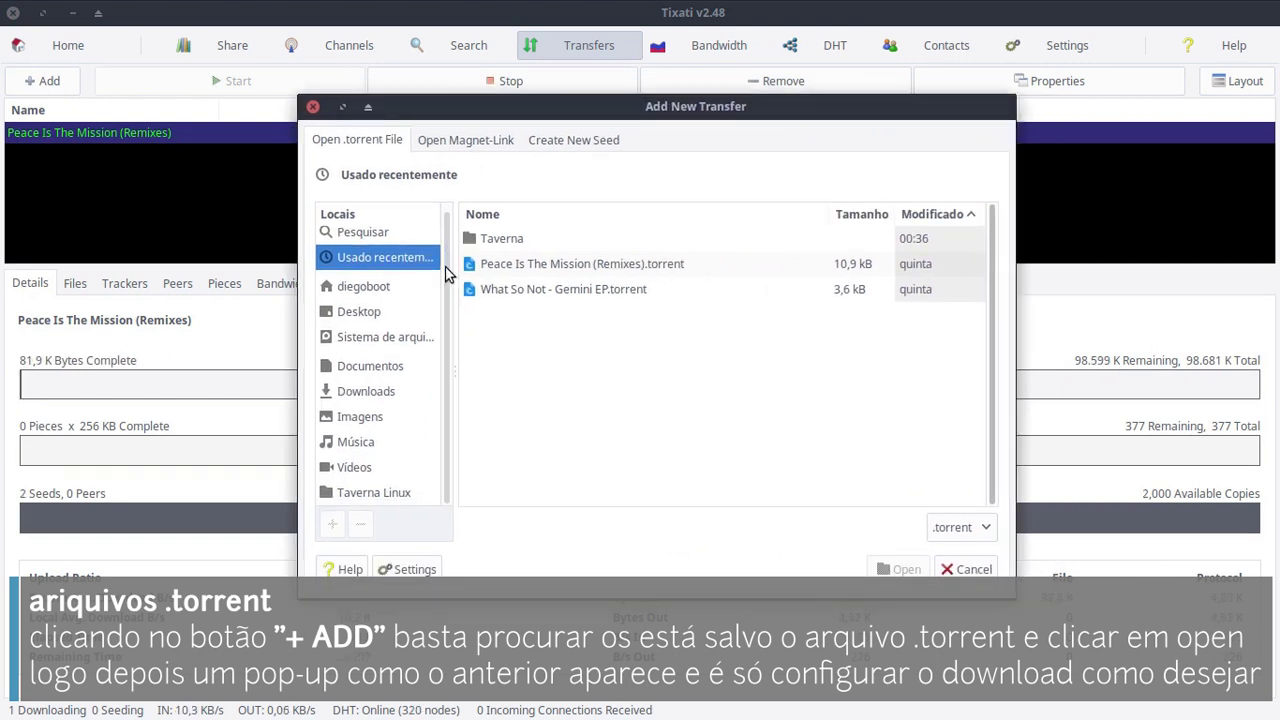
click(385, 396)
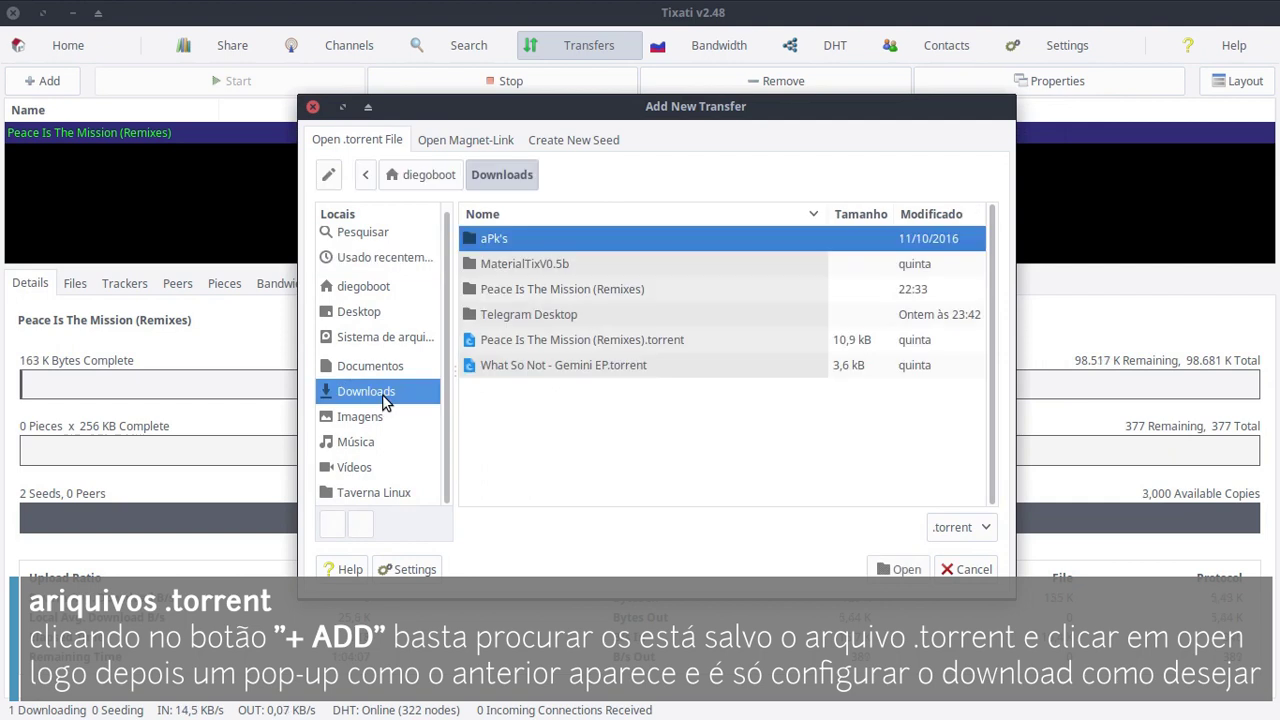
click(528, 340)
click(509, 366)
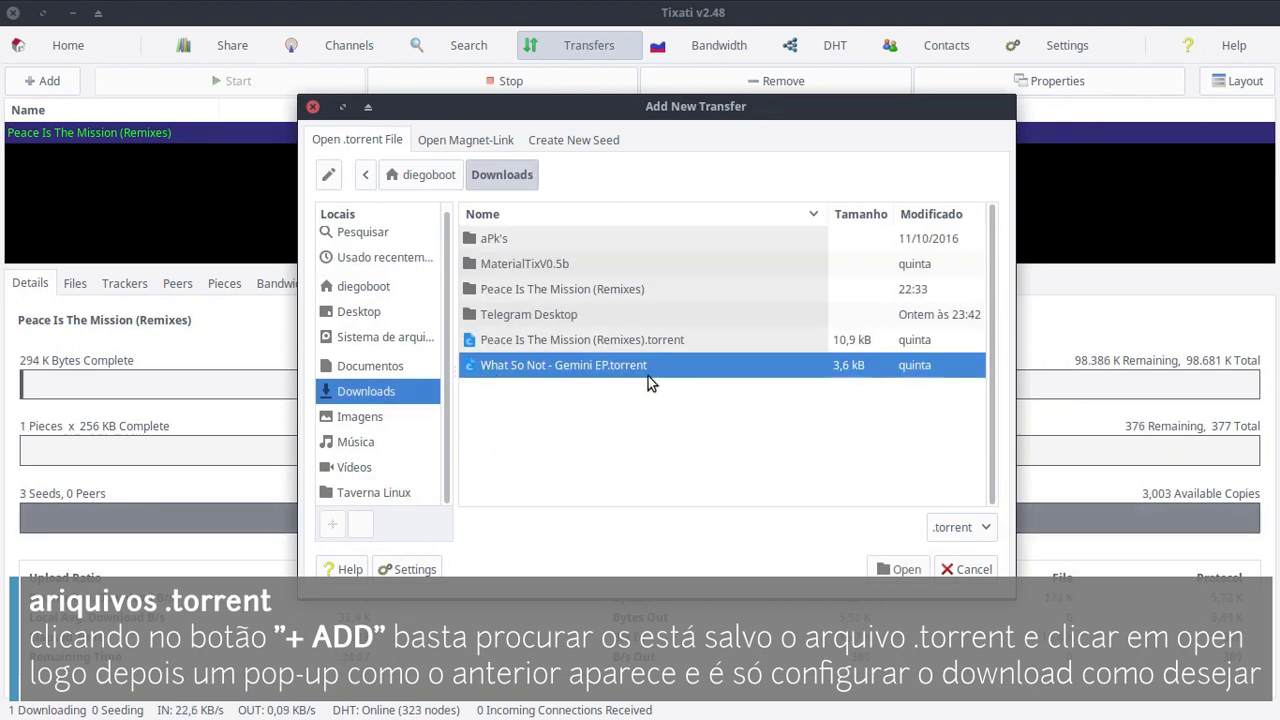
click(900, 569)
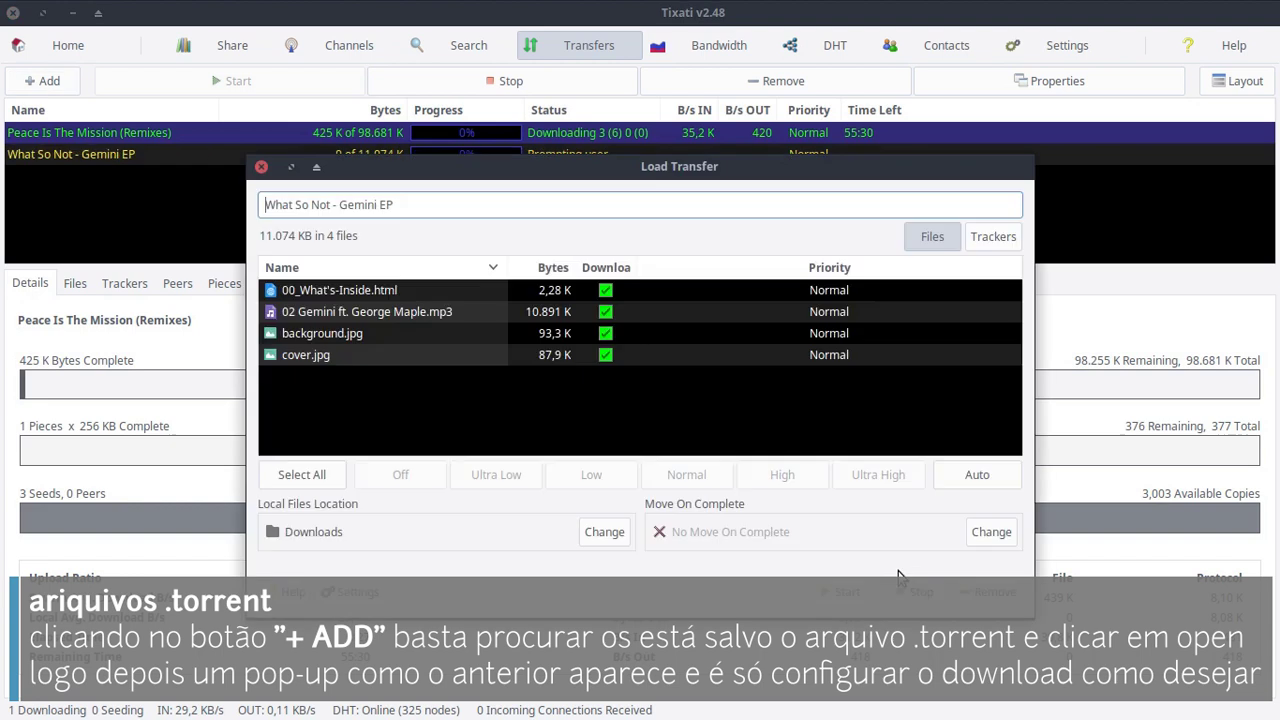
Examine the trackers and the file list of the What So Not - Gemini EP transfer
drag(644, 169, 642, 161)
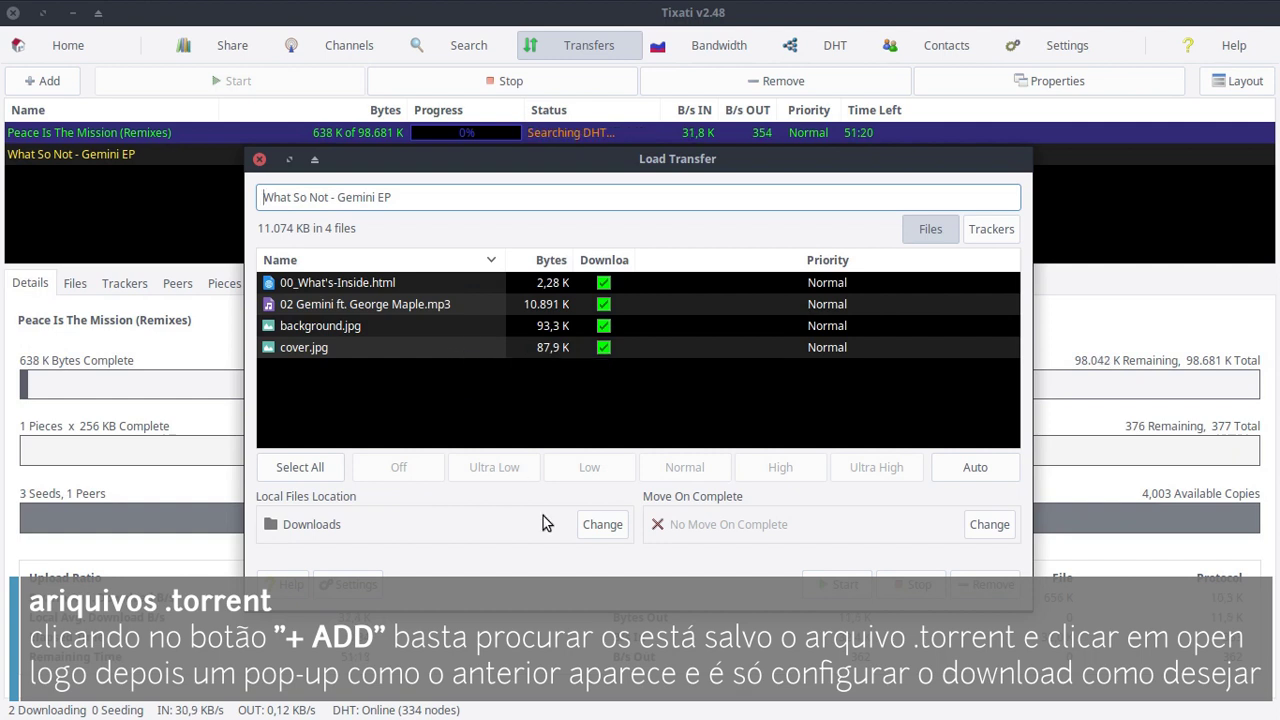
click(980, 234)
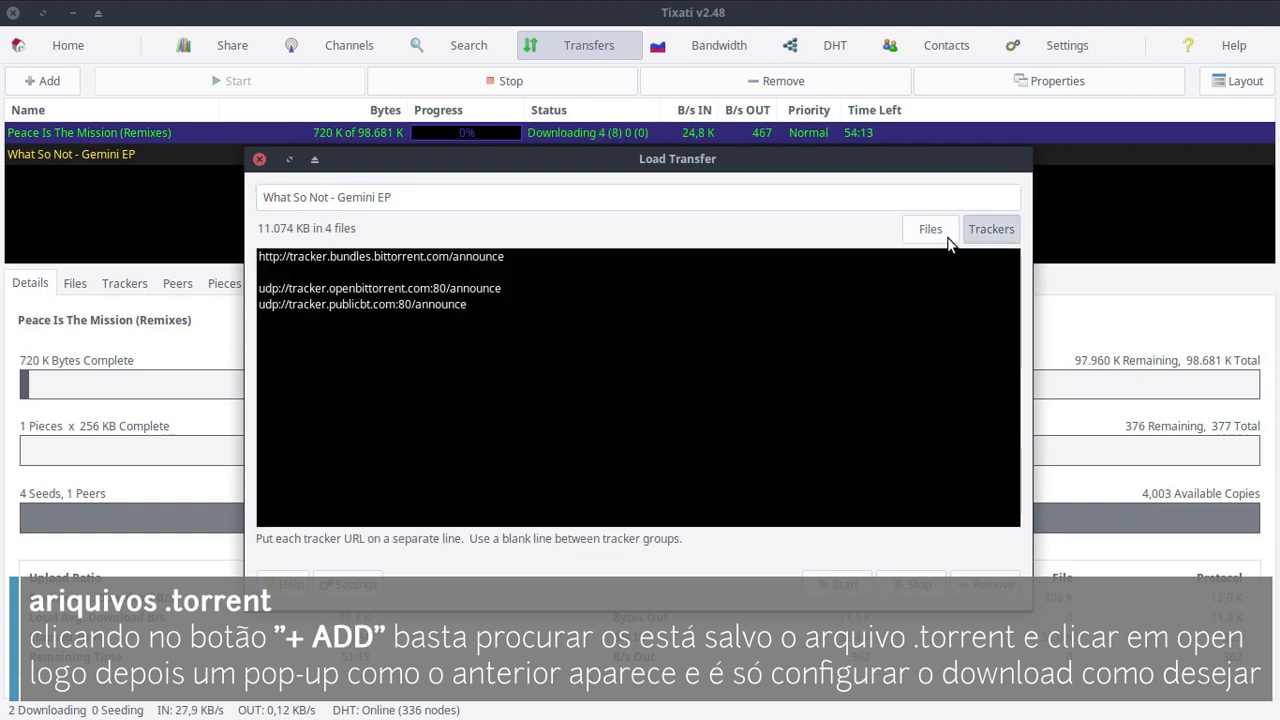
click(933, 231)
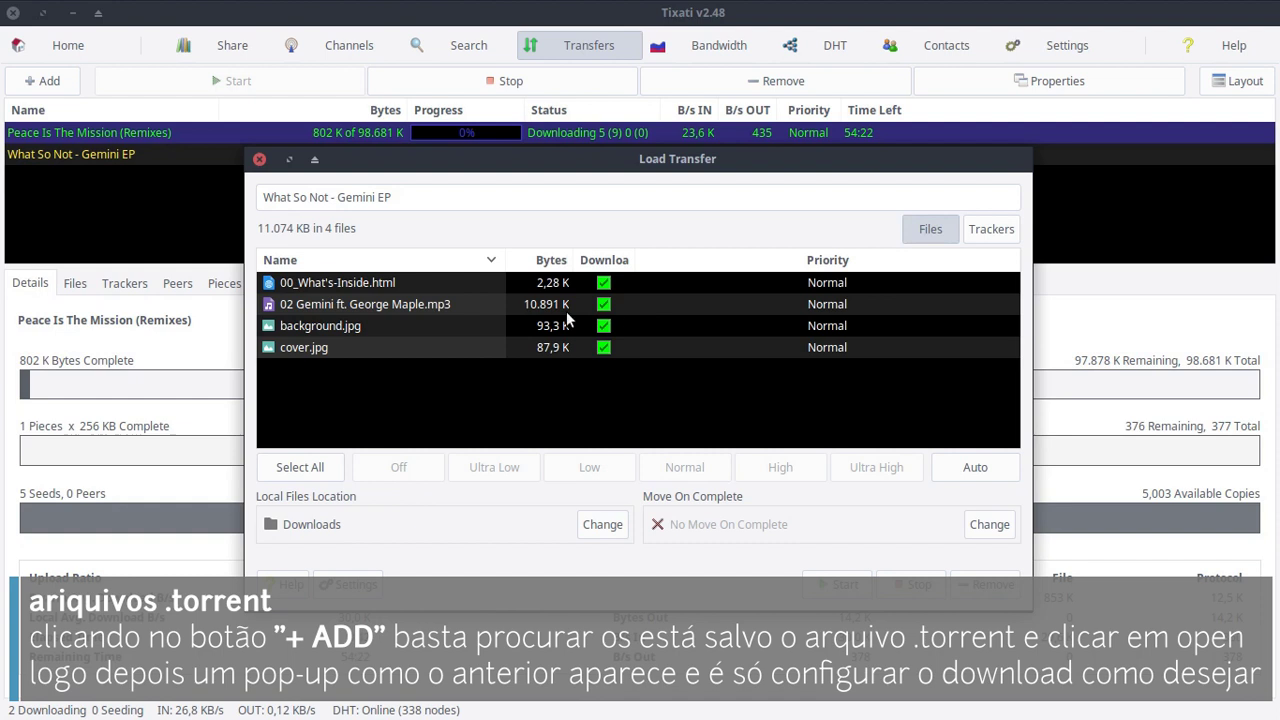
Set the What So Not - Gemini EP transfer to move to the Música folder on completion
click(981, 531)
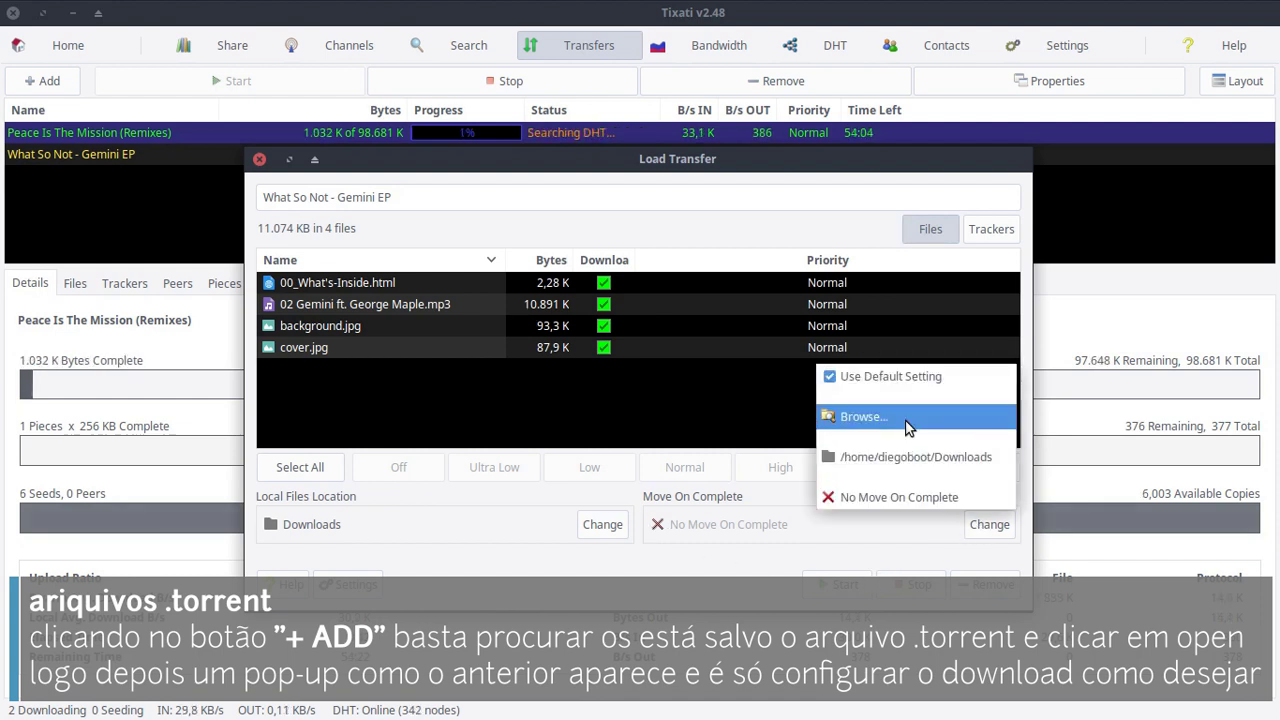
click(905, 448)
click(343, 490)
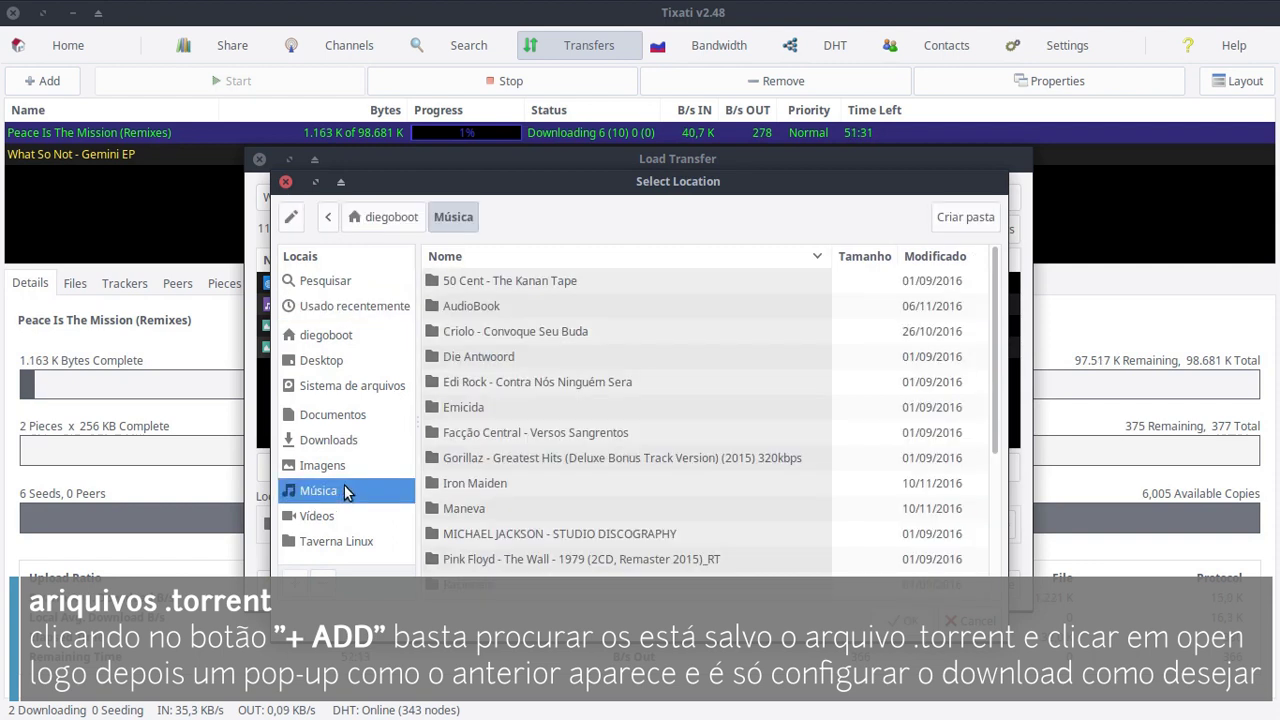
key(Return)
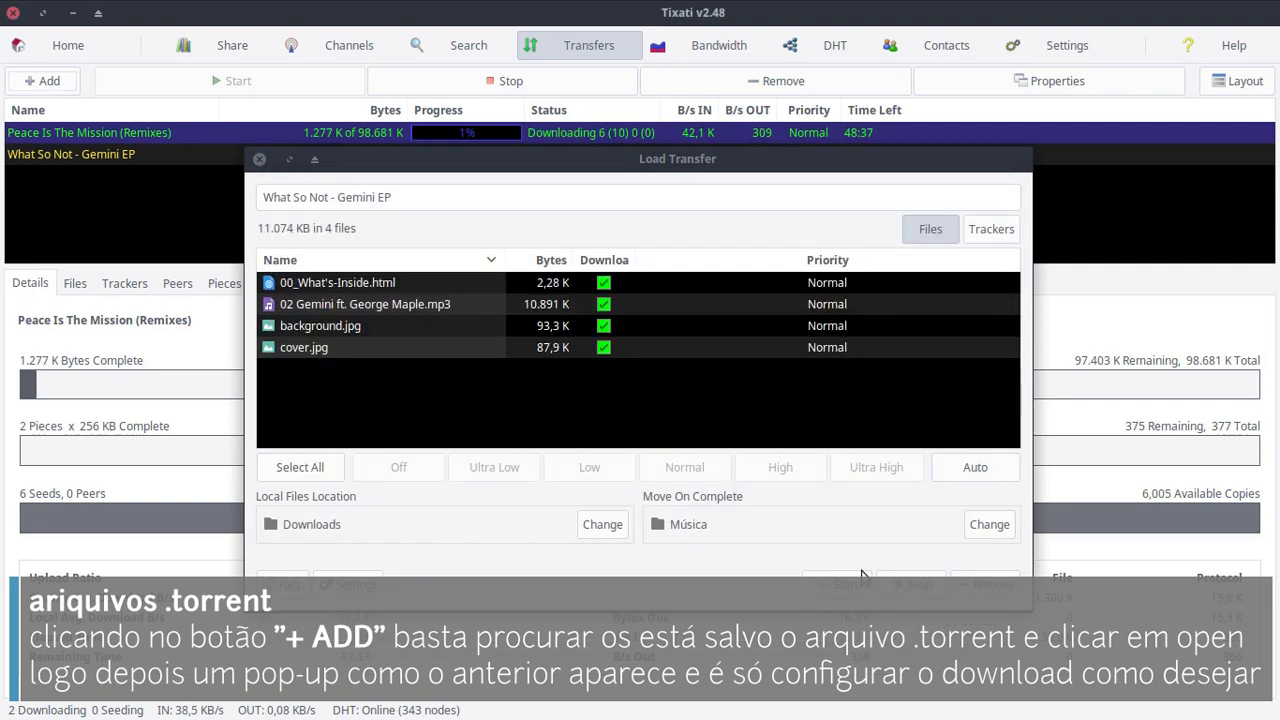
Choose Downloads as the local files location for What So Not - Gemini EP and start the transfer
click(580, 530)
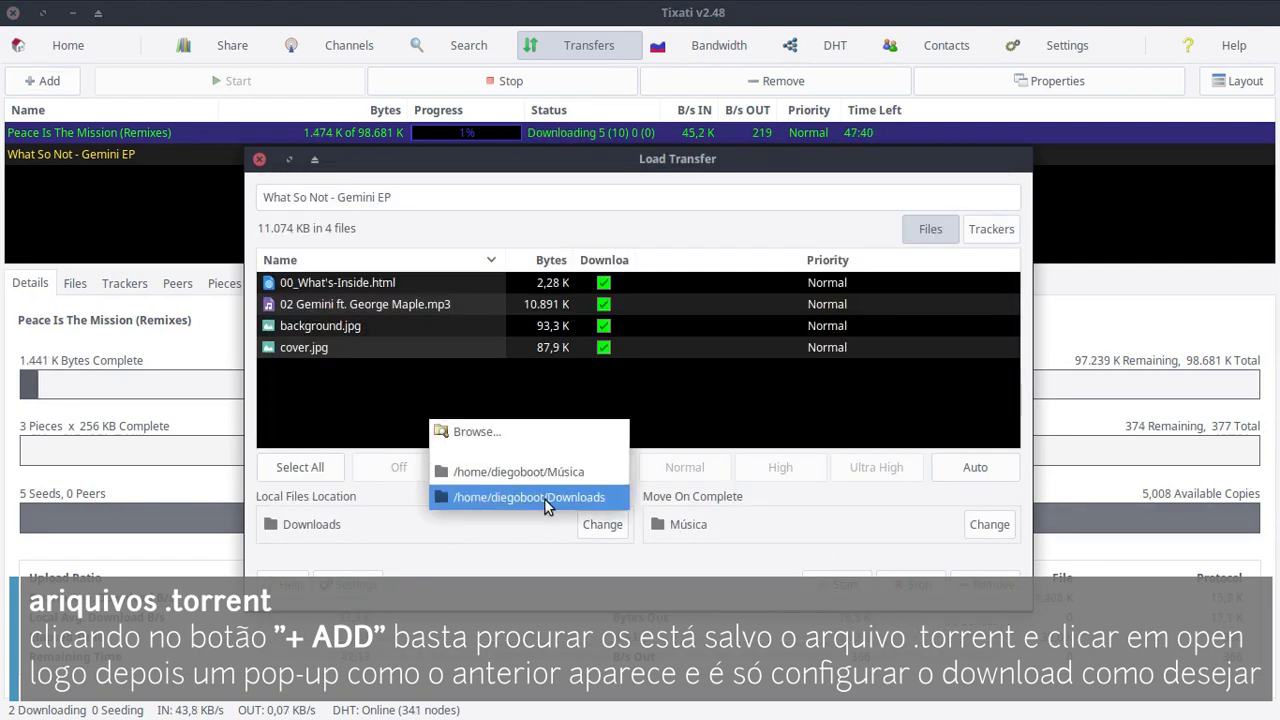
click(545, 505)
click(985, 526)
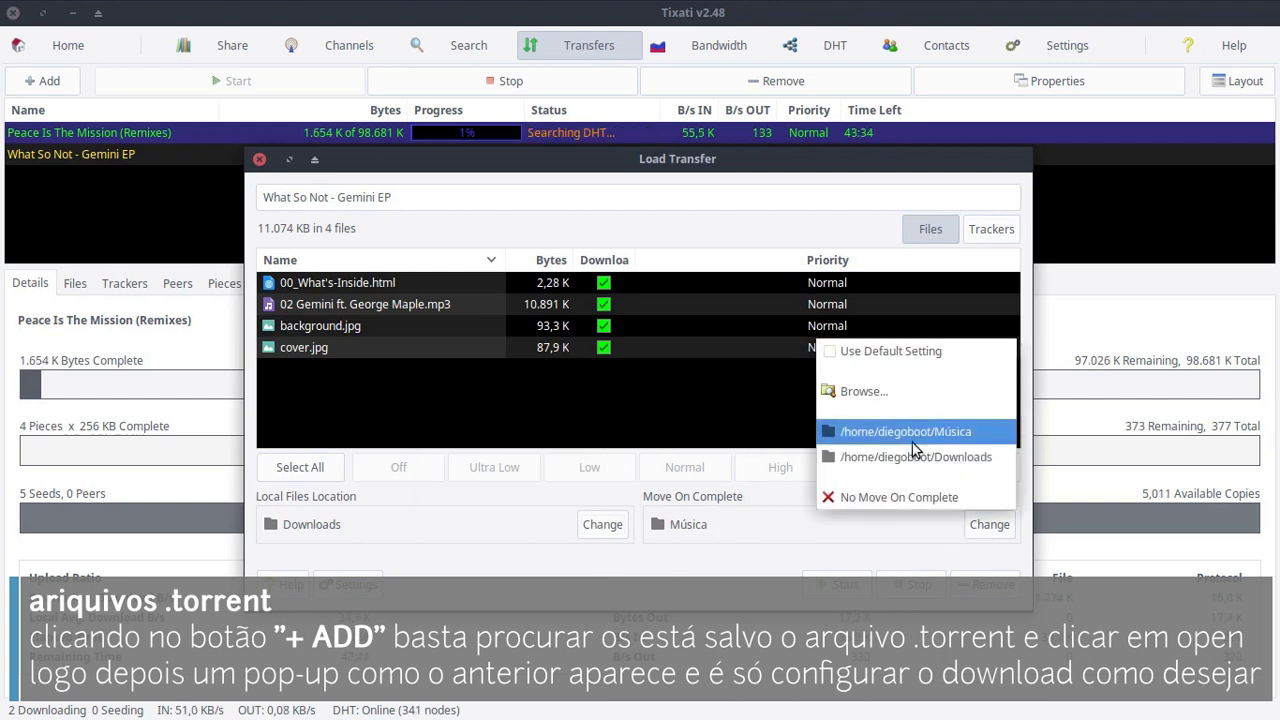
click(778, 573)
click(840, 588)
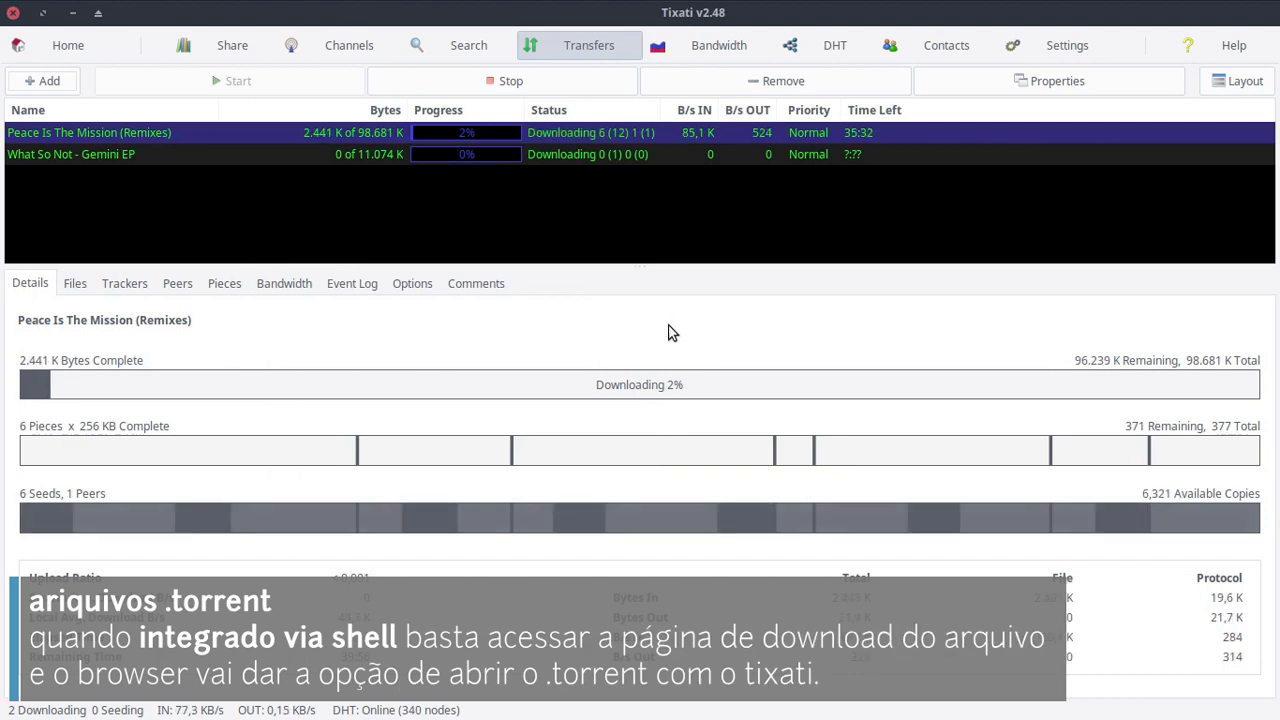
Switch to Firefox and open the BitTorrent Now site at now.bt.co
mouse_move(560, 20)
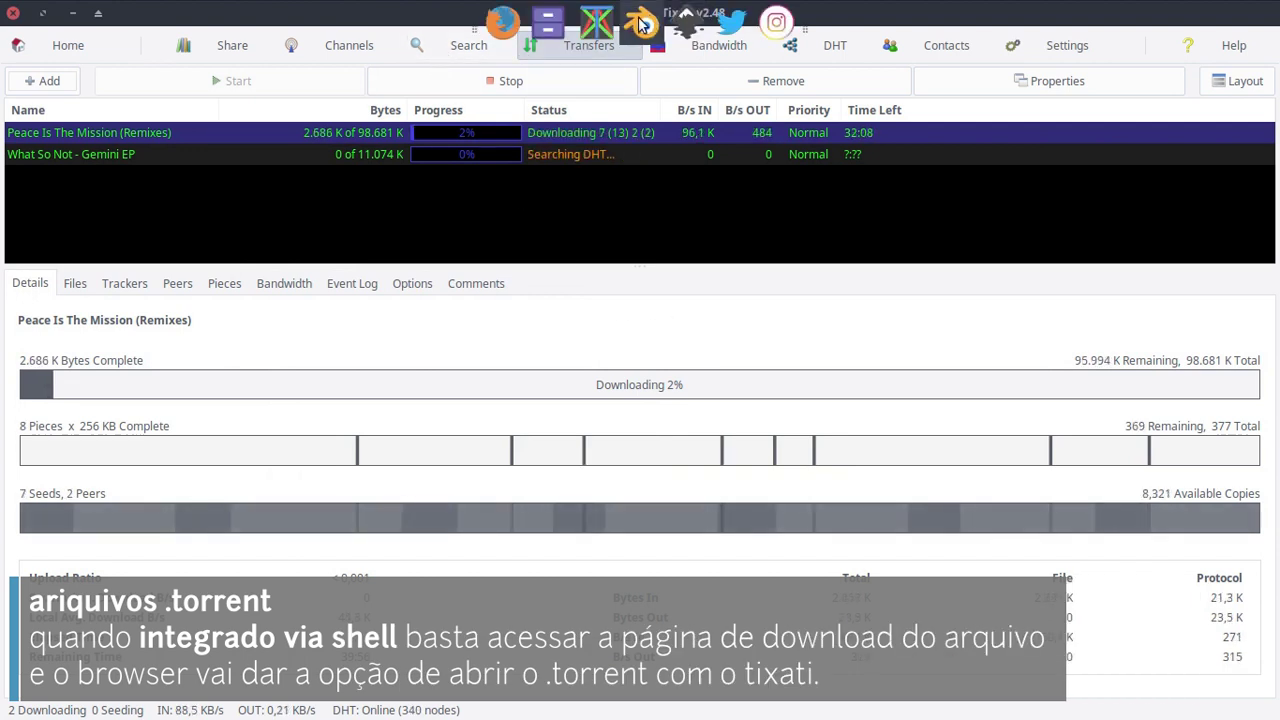
click(518, 28)
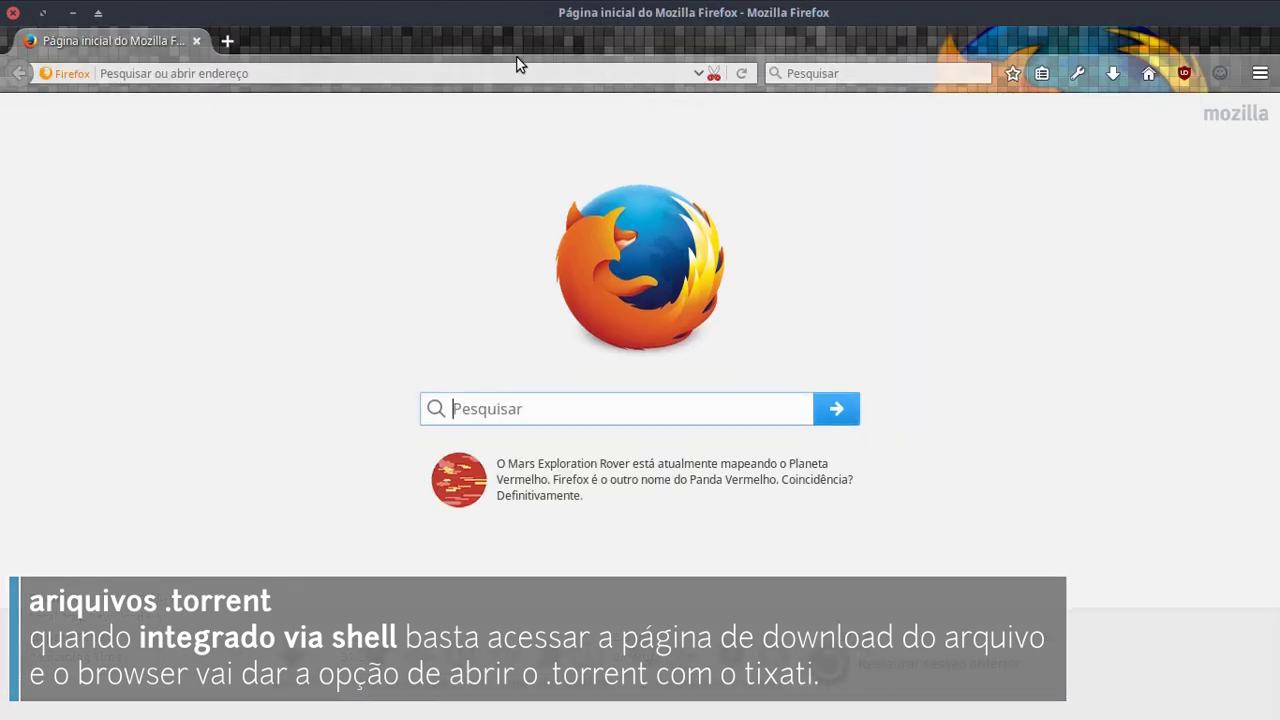
click(300, 77)
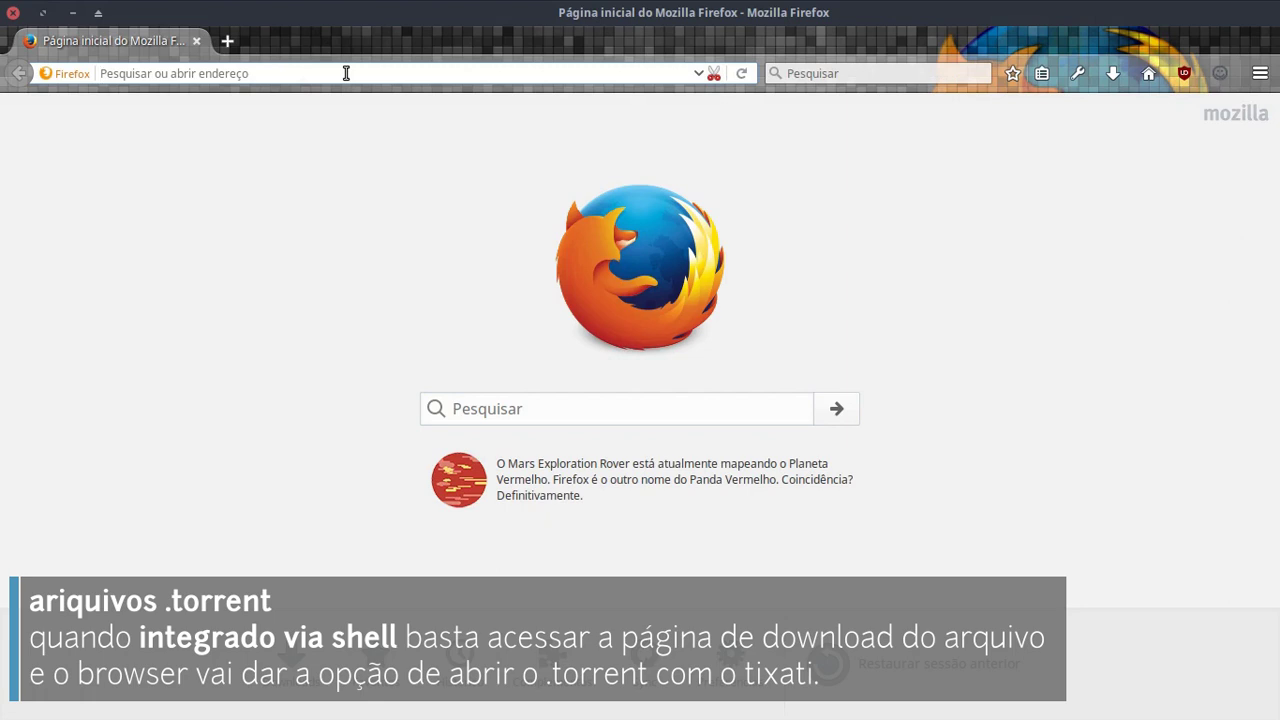
text(now.bt.co/)
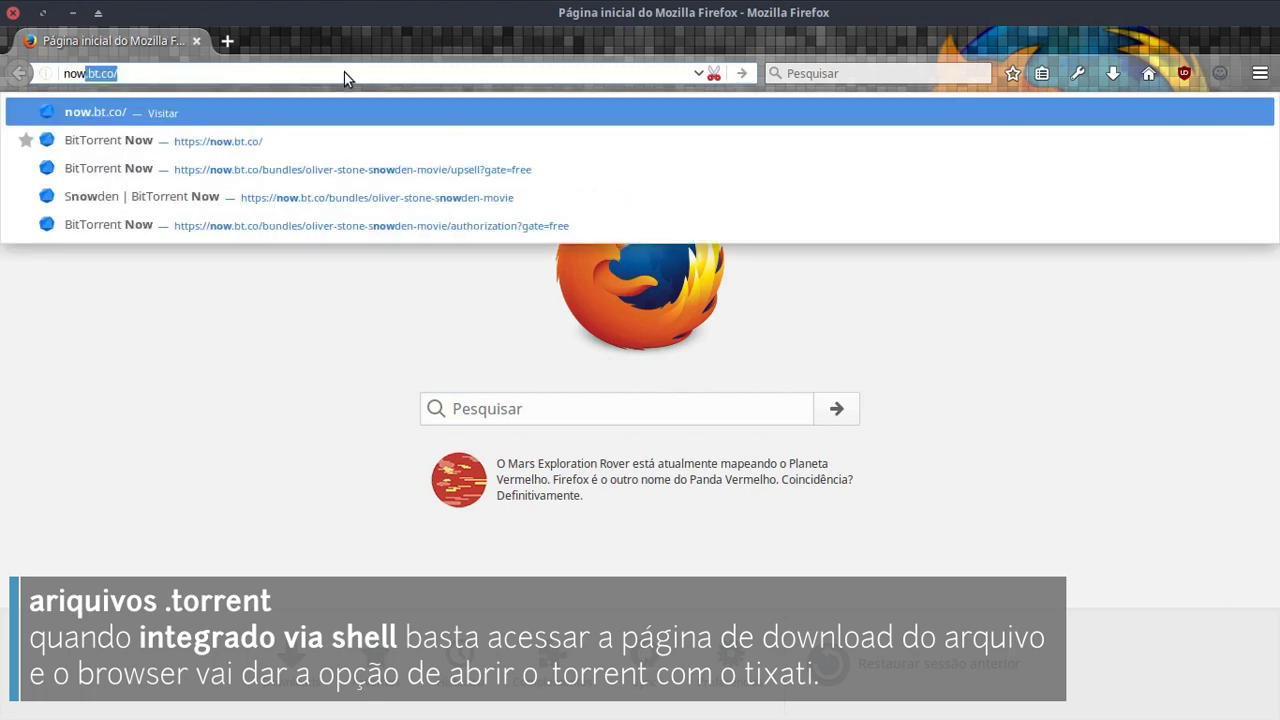
key(Return)
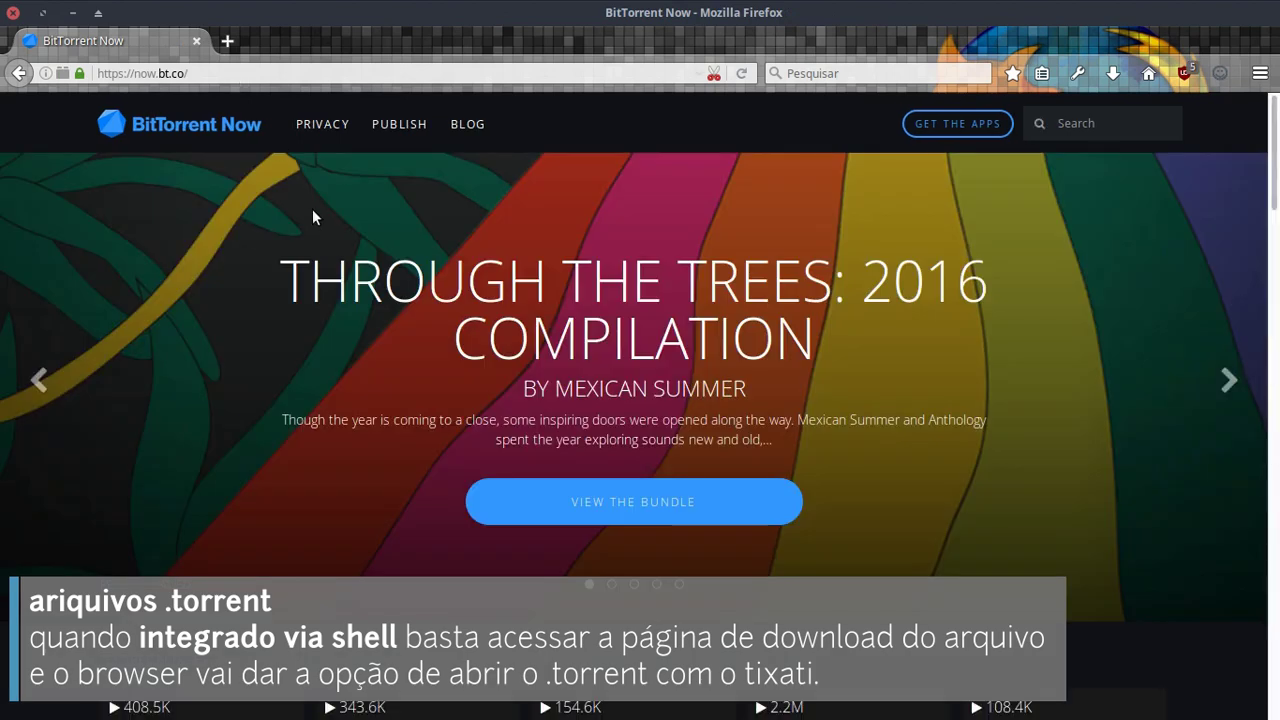
Open the Snowden bundle by Open Road Films from the Trending Now section
scroll(316, 220, down, 5)
scroll(316, 231, down, 2)
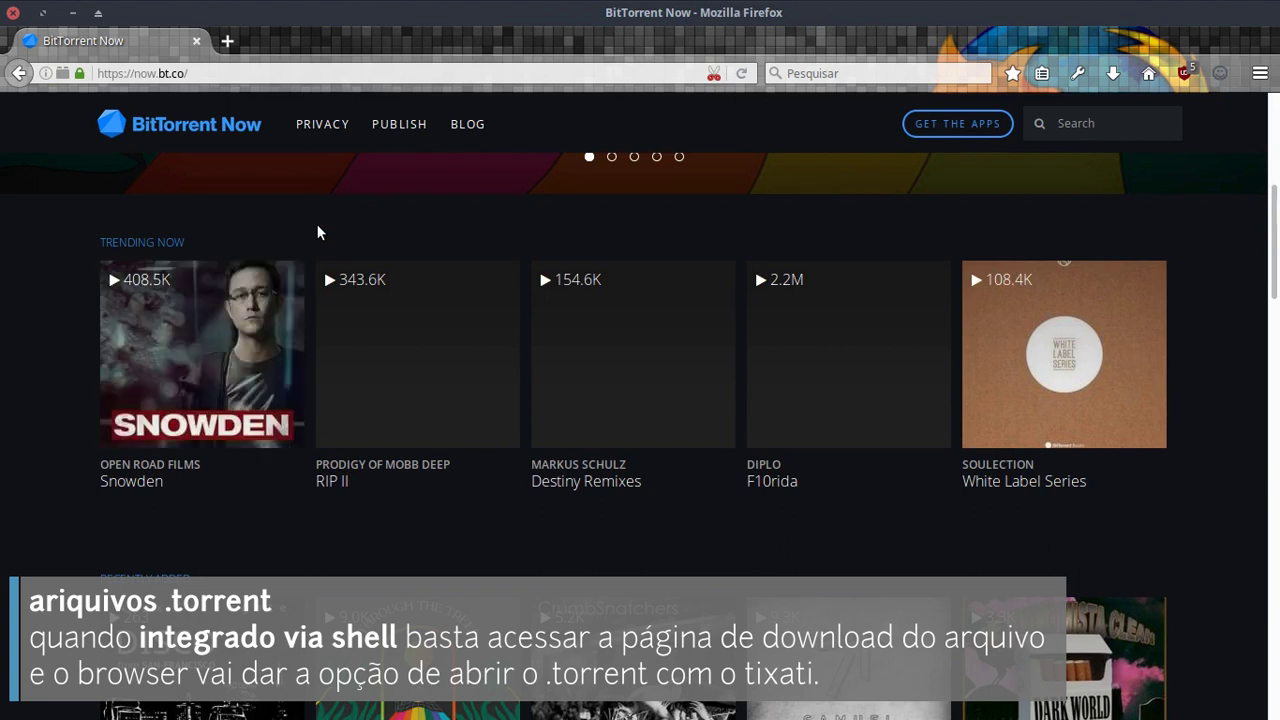
click(269, 372)
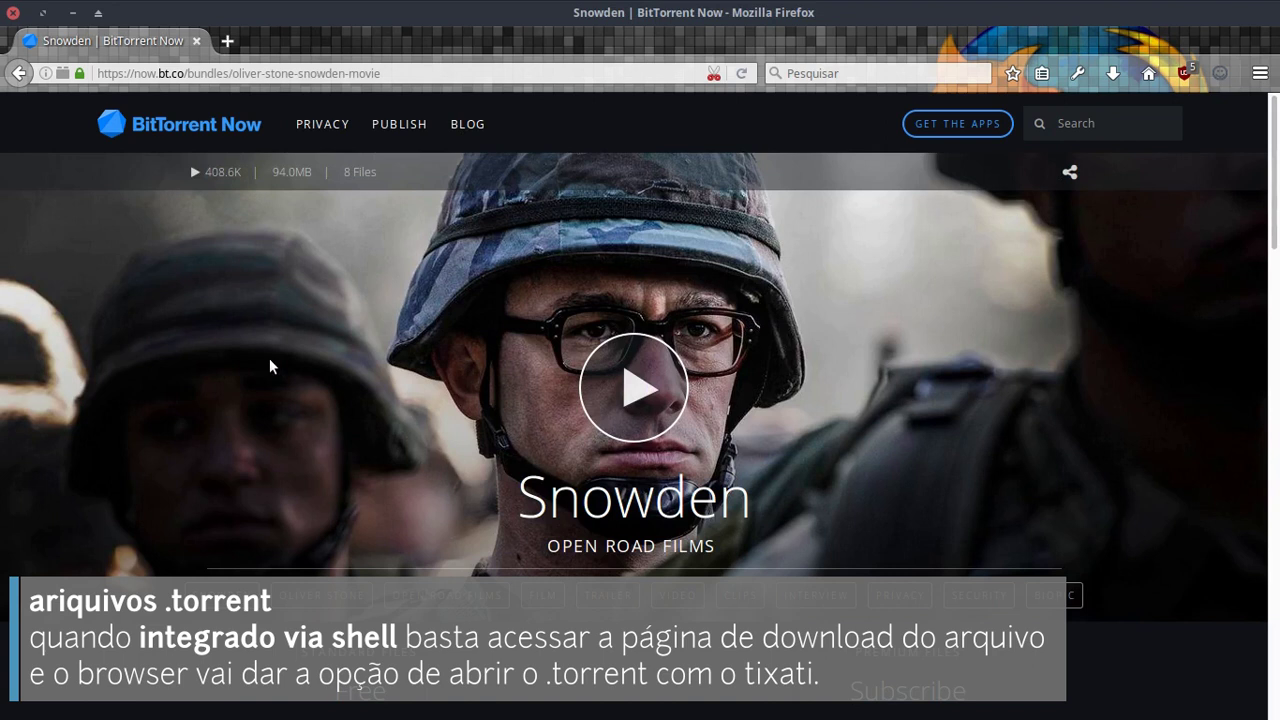
Request the free standard files of the Snowden bundle and download the bundle without giving an email address
drag(1266, 124, 1269, 249)
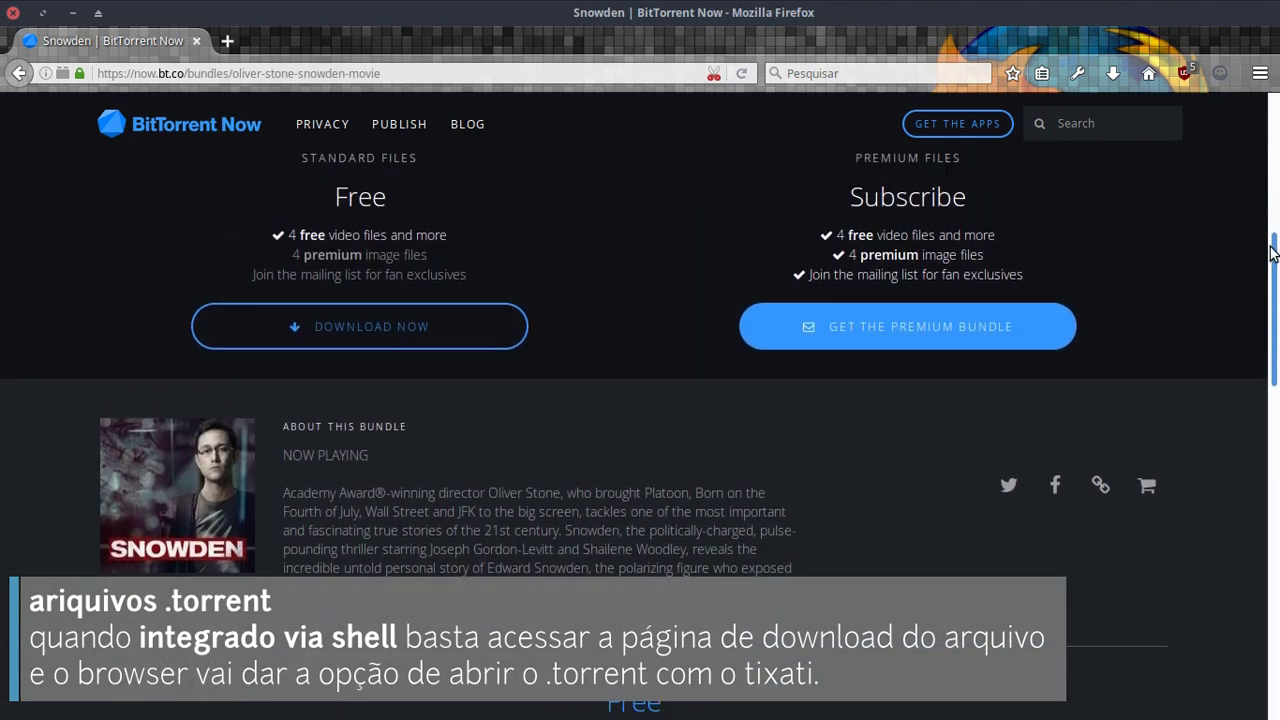
click(468, 328)
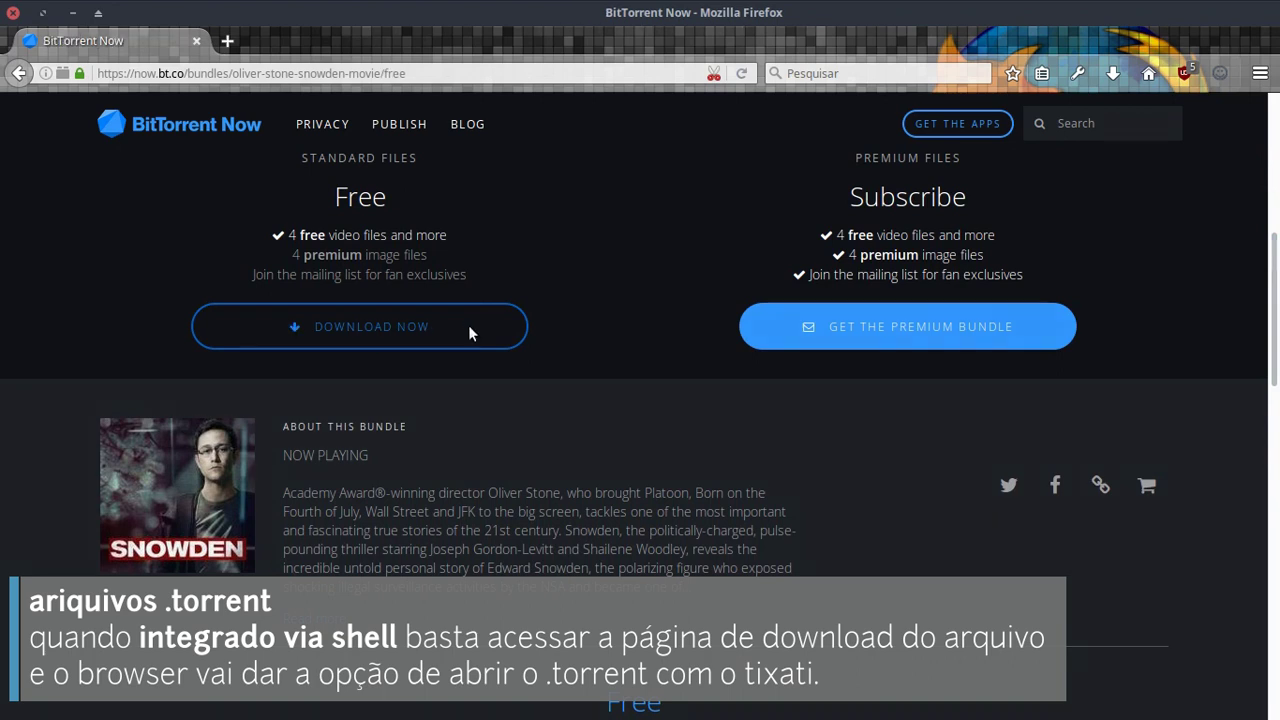
scroll(403, 218, down, 3)
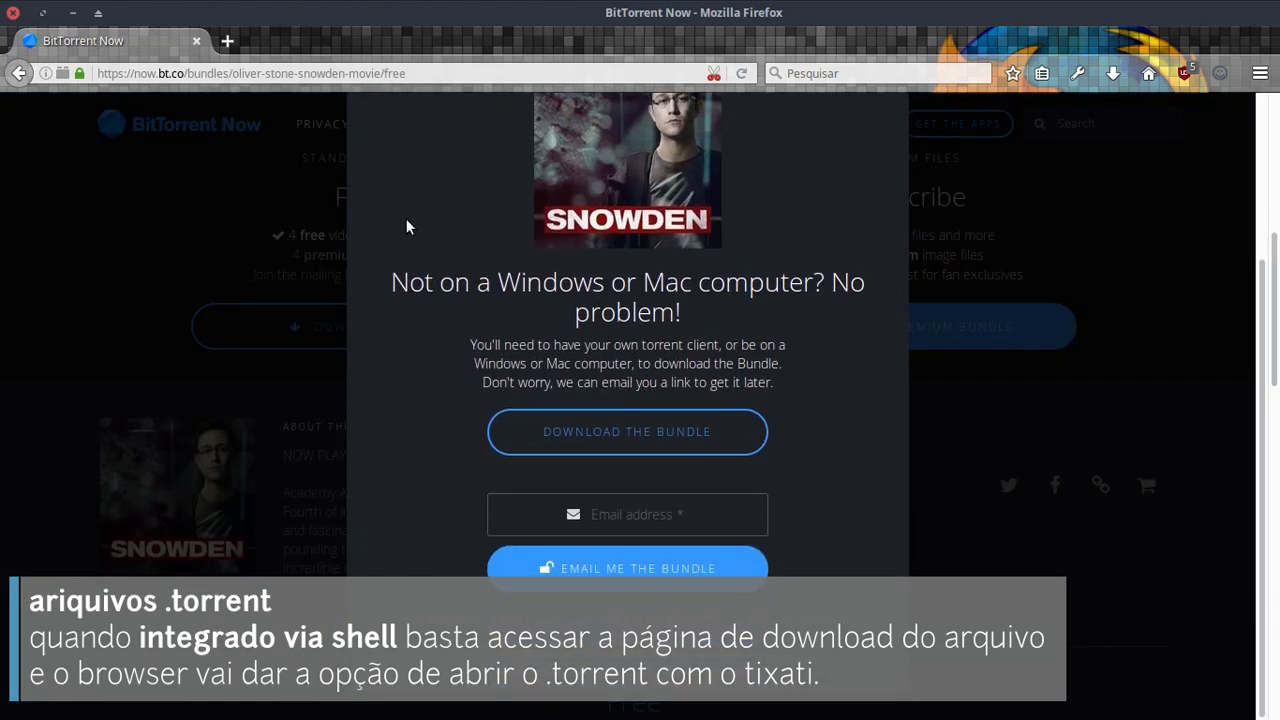
click(740, 434)
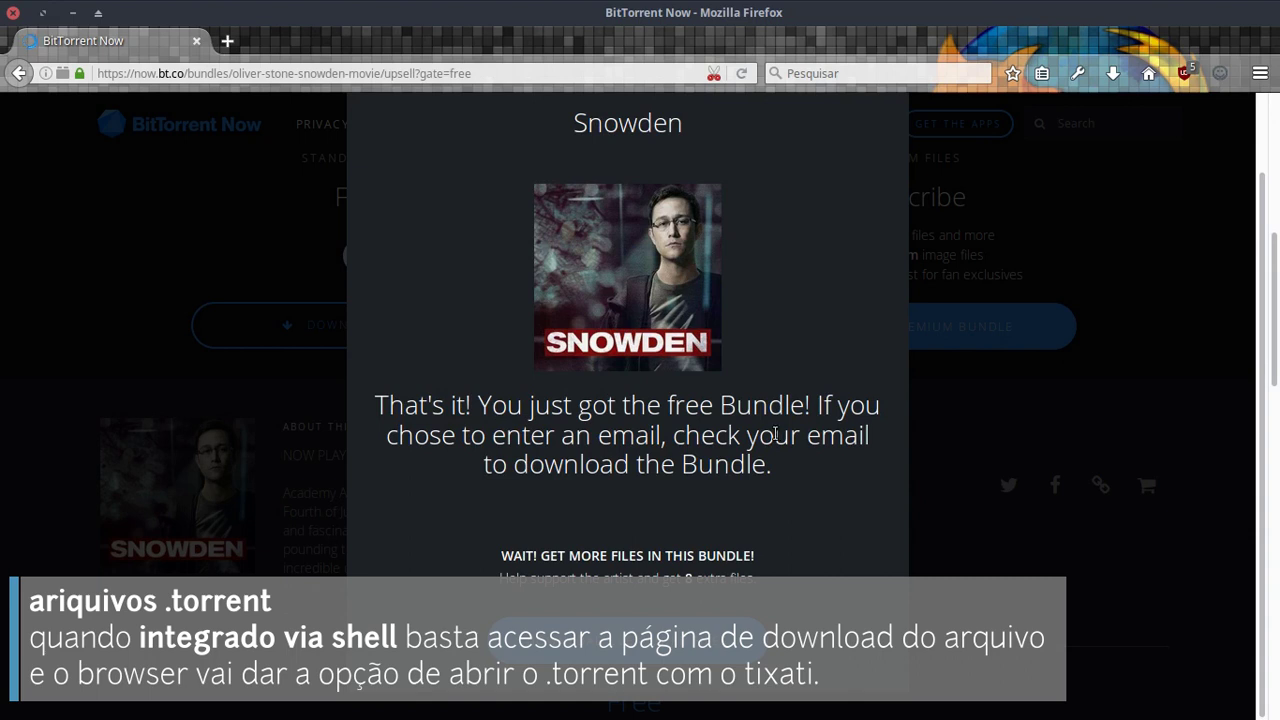
Open the downloaded Snowden.torrent with Tixati, the default application
click(529, 388)
click(603, 361)
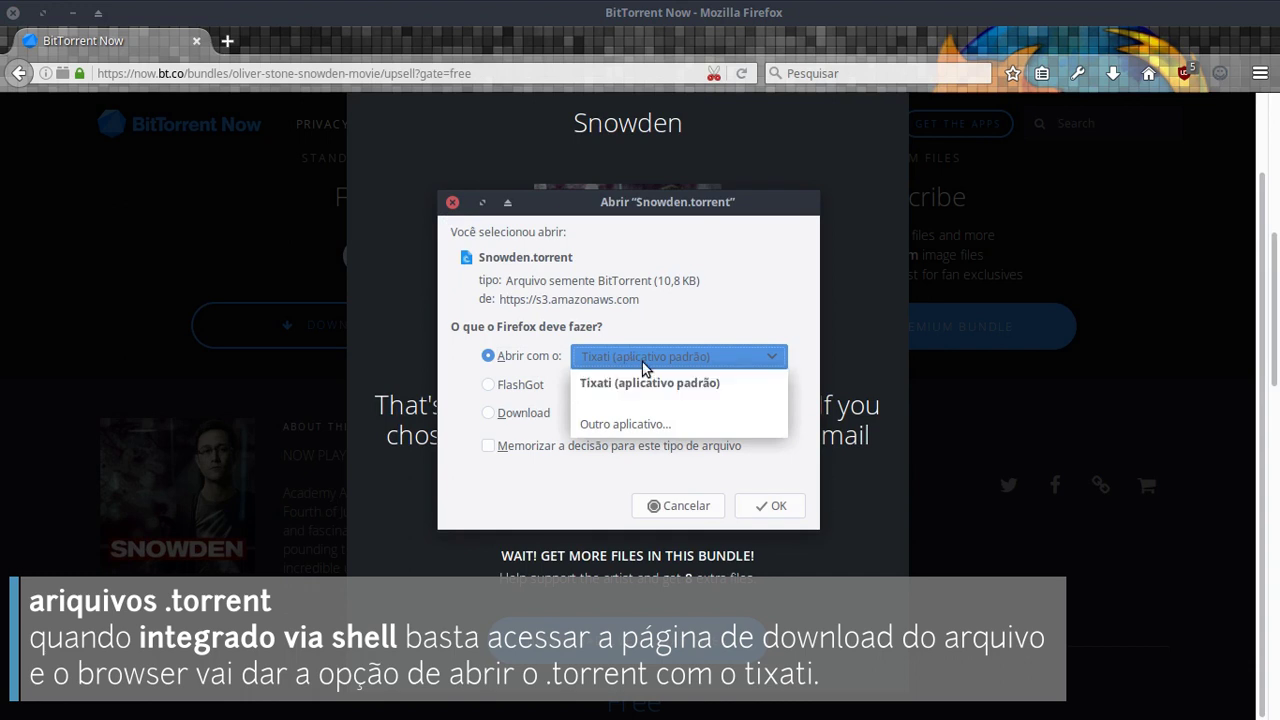
click(668, 354)
click(745, 510)
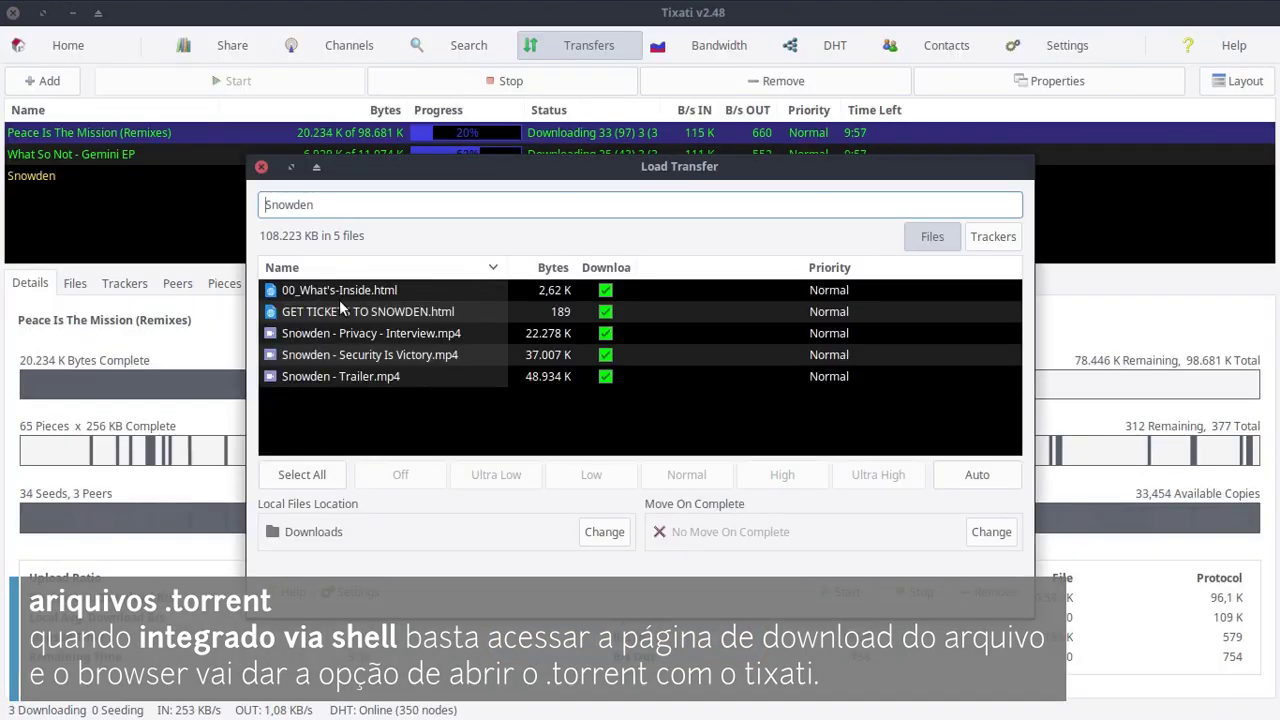
Exclude the files 00_What's-Inside.html and GET TICKETS TO SNOWDEN.html from the Snowden transfer and include both again
click(605, 290)
click(605, 311)
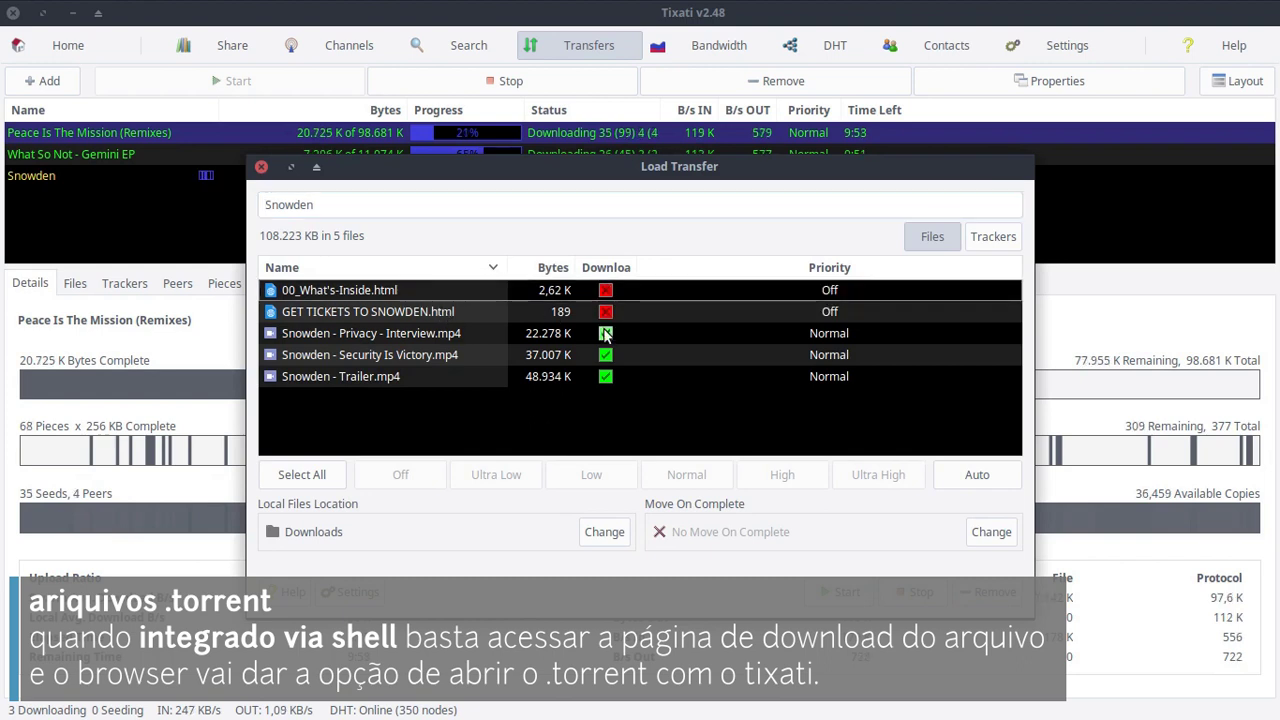
click(605, 311)
click(605, 290)
click(445, 333)
click(450, 355)
click(449, 376)
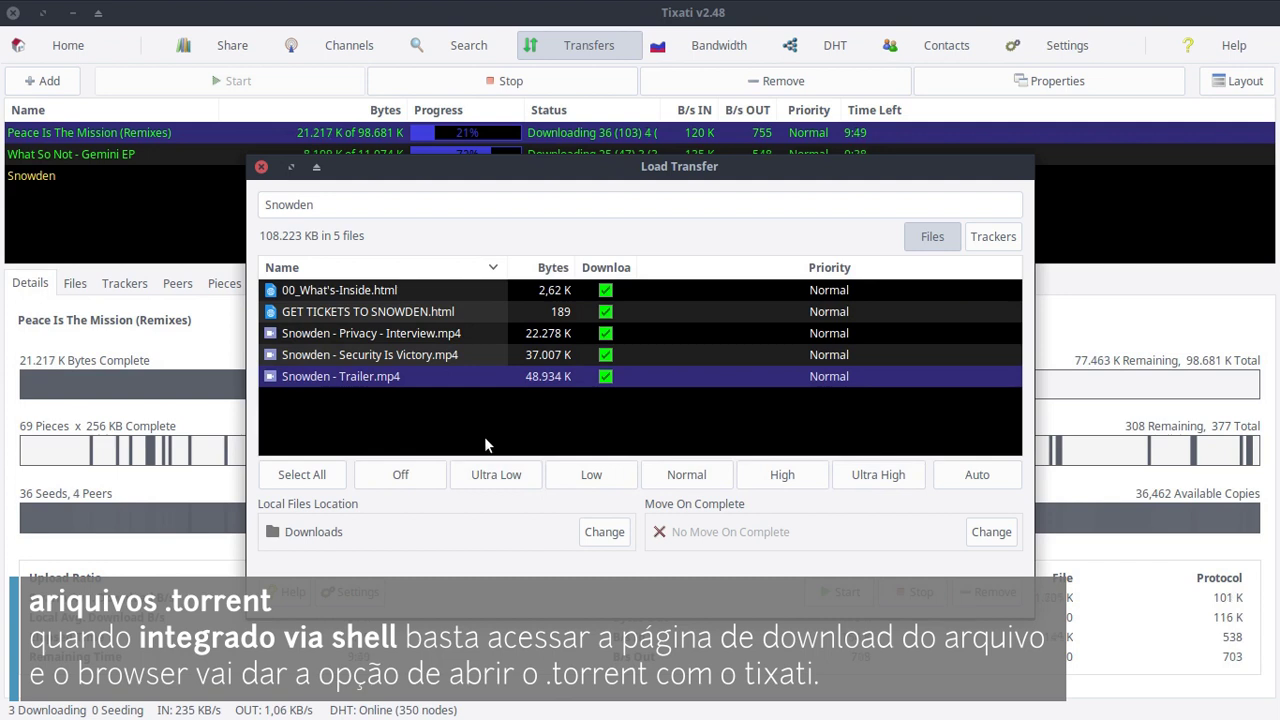
click(387, 291)
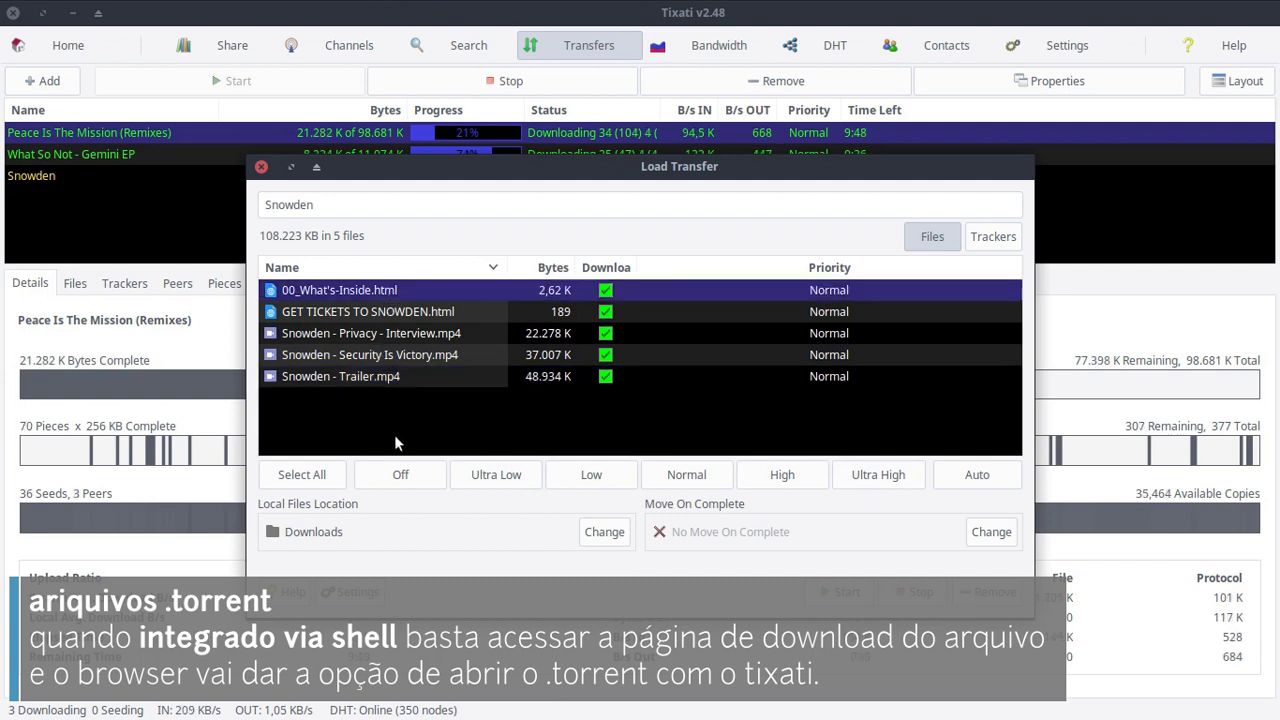
Set the Snowden transfer to move to the Vídeos folder on completion and start it
click(975, 533)
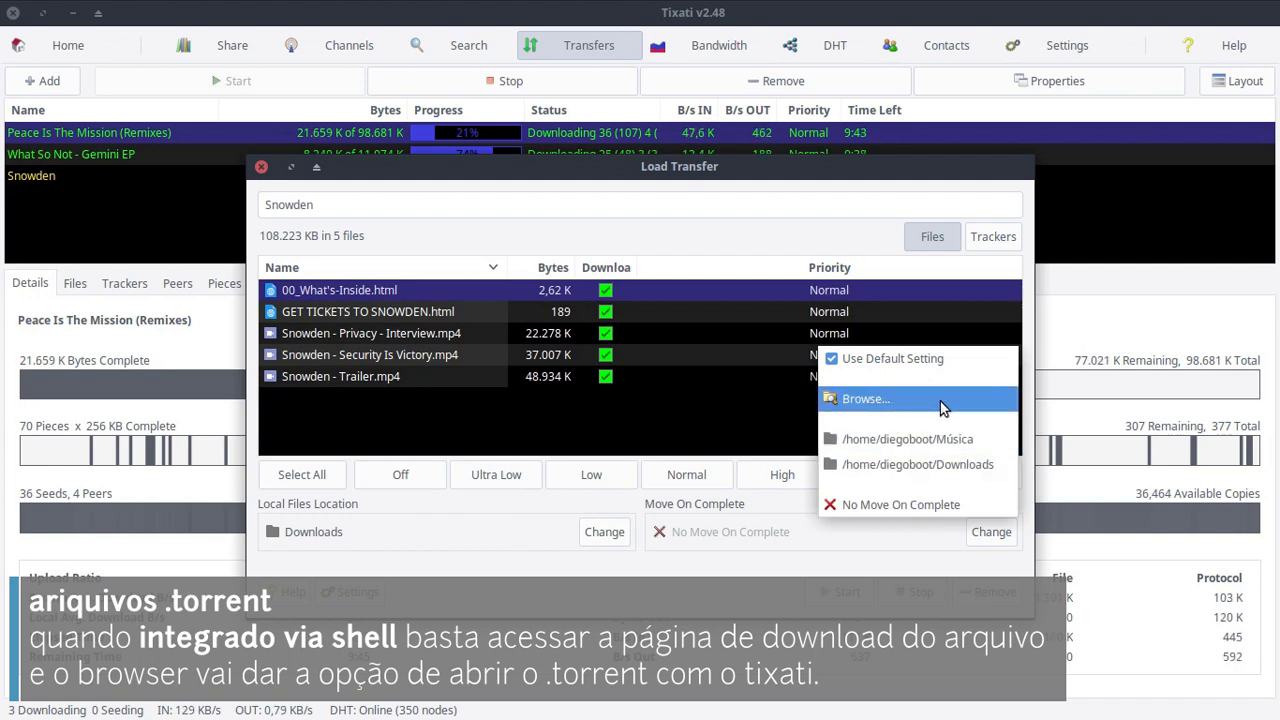
click(940, 402)
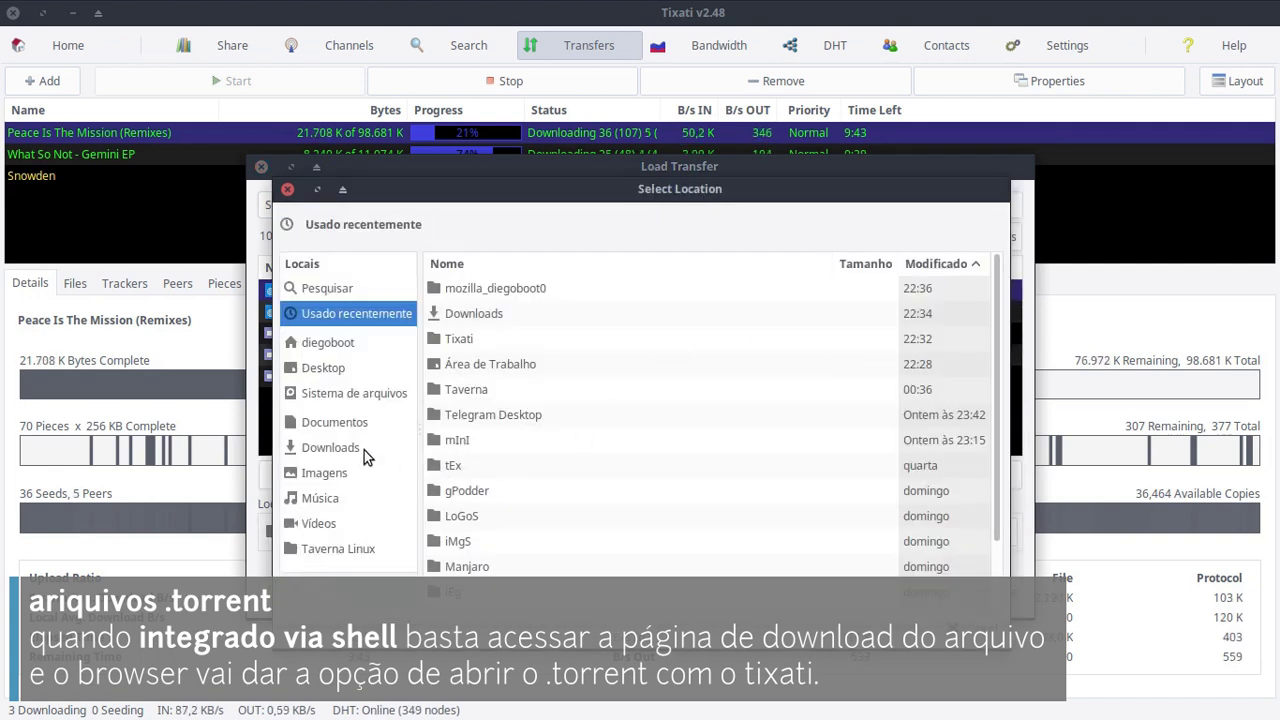
click(323, 528)
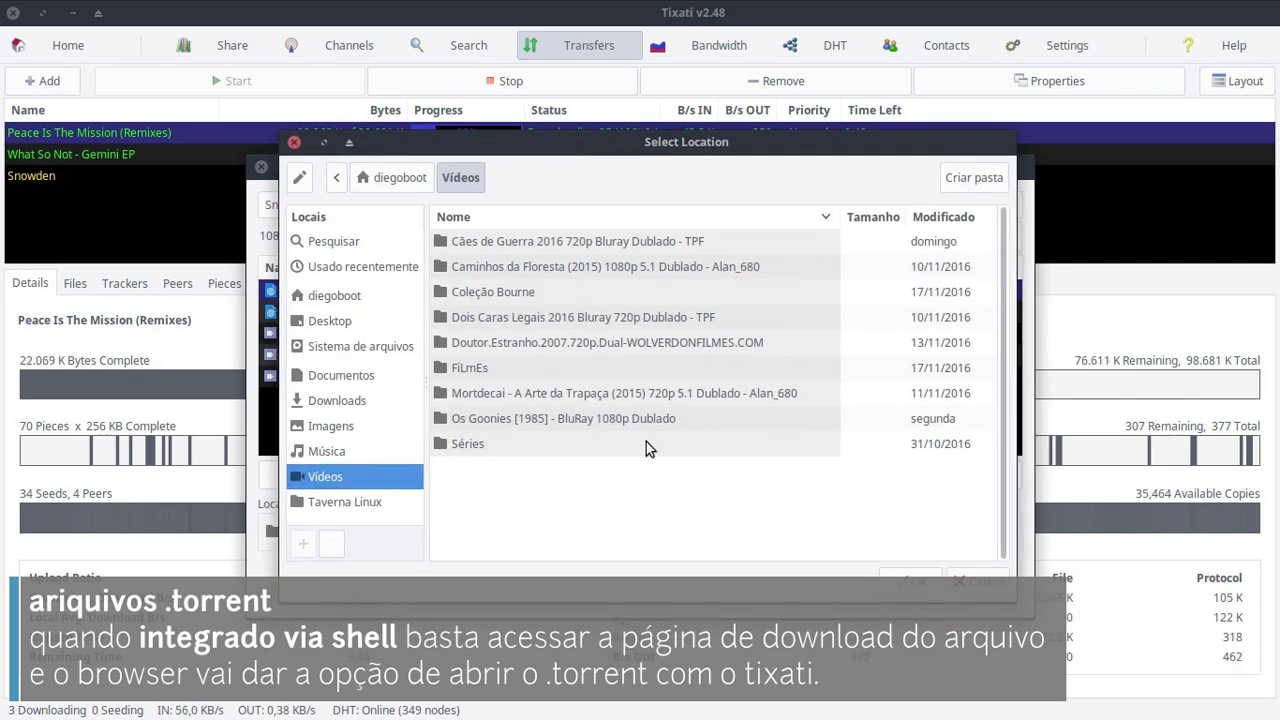
click(916, 584)
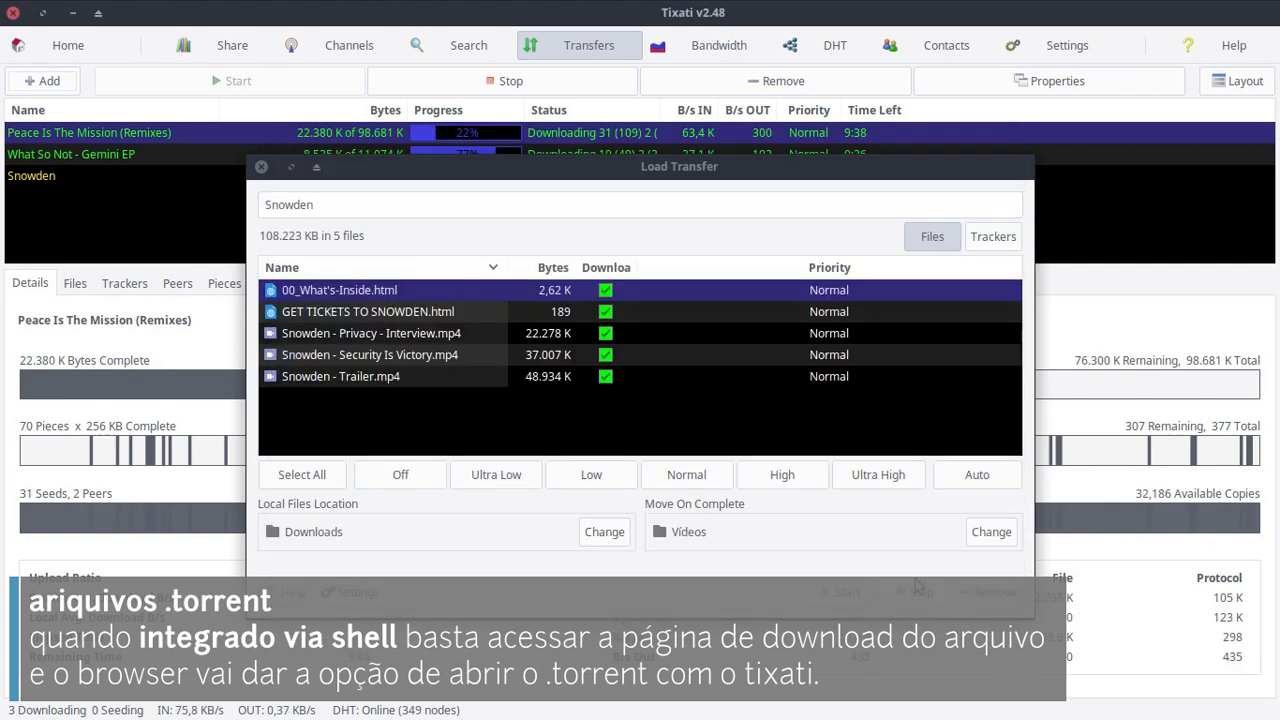
click(852, 596)
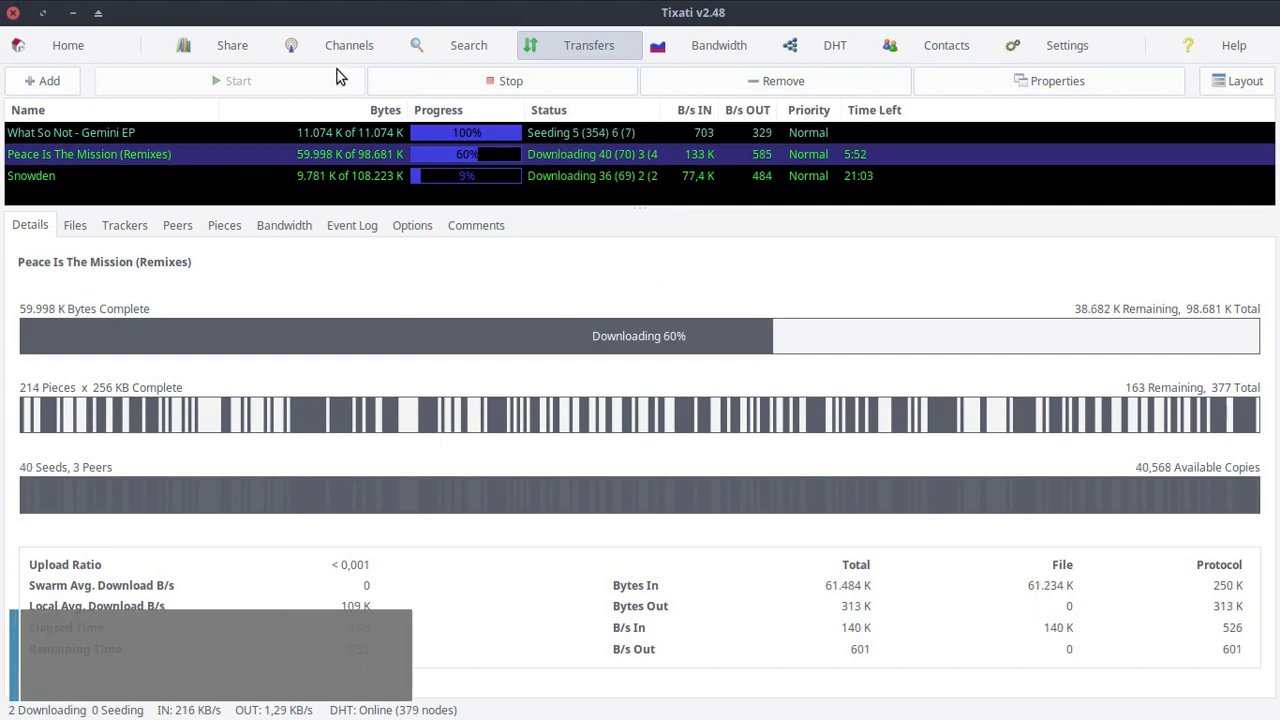
Stop the Peace Is The Mission (Remixes) and Snowden transfers
click(534, 82)
click(524, 154)
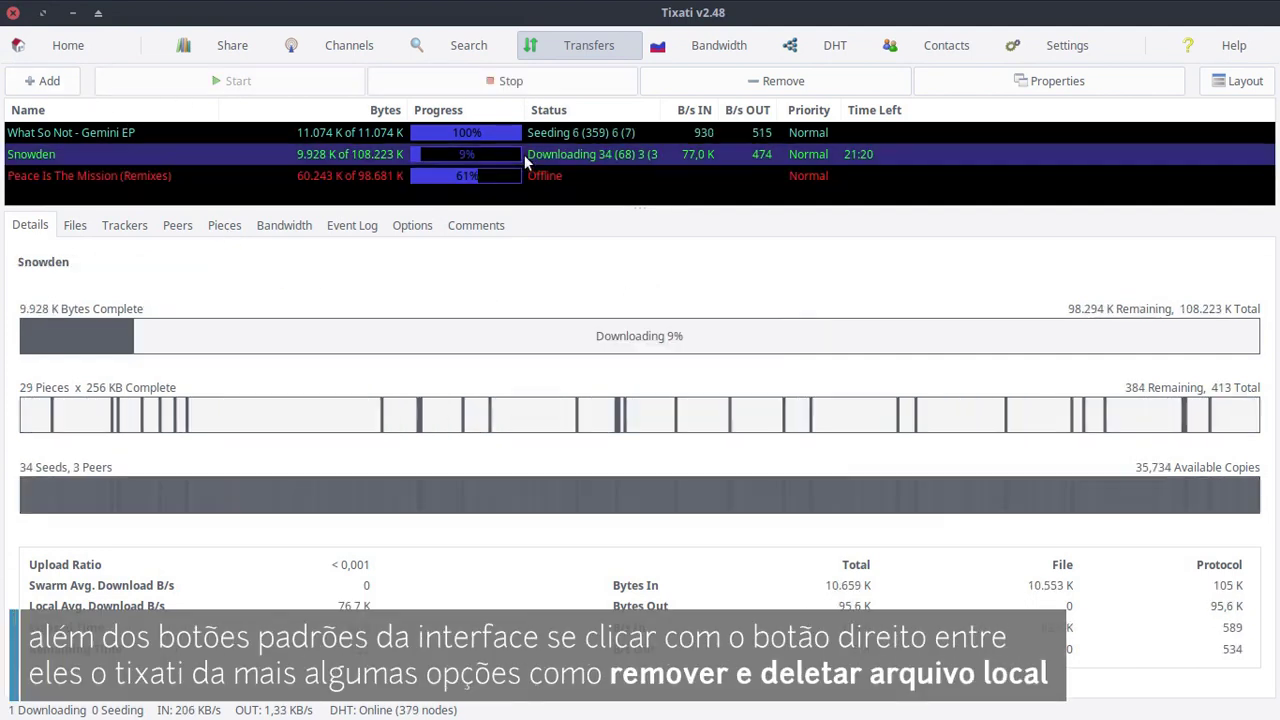
click(526, 83)
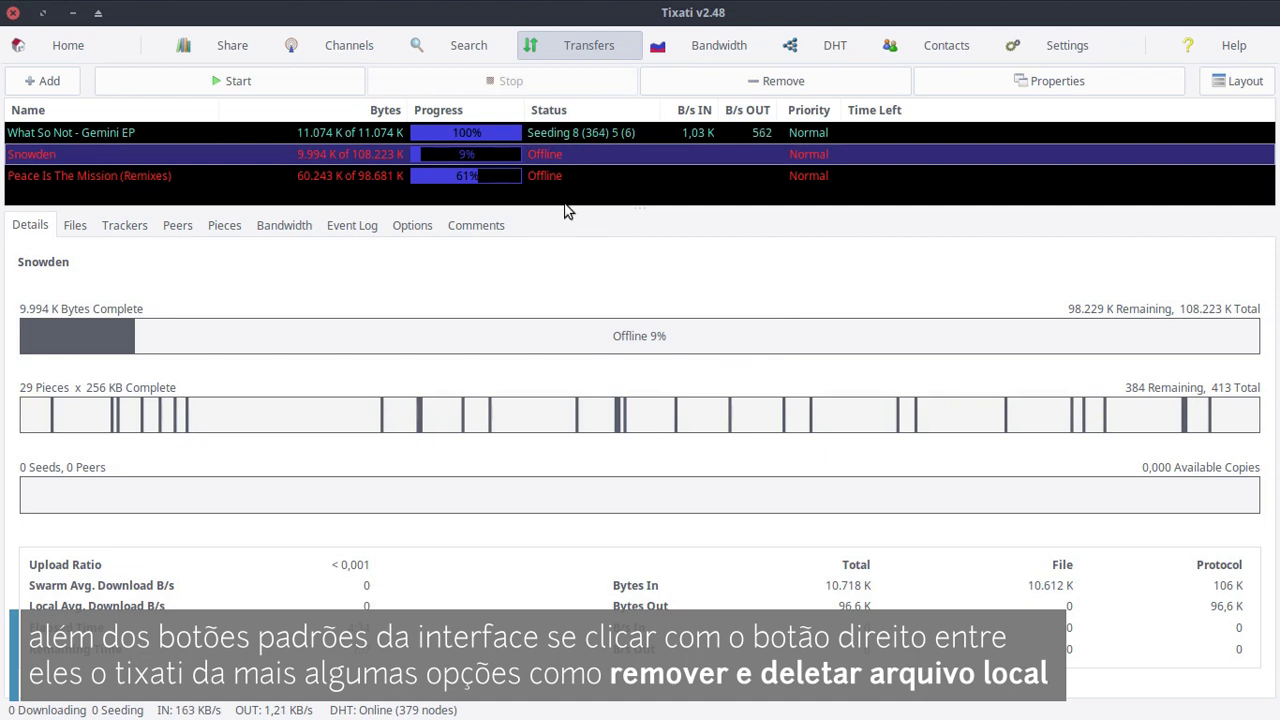
Restart the Snowden and Peace Is The Mission (Remixes) transfers
click(322, 83)
click(348, 167)
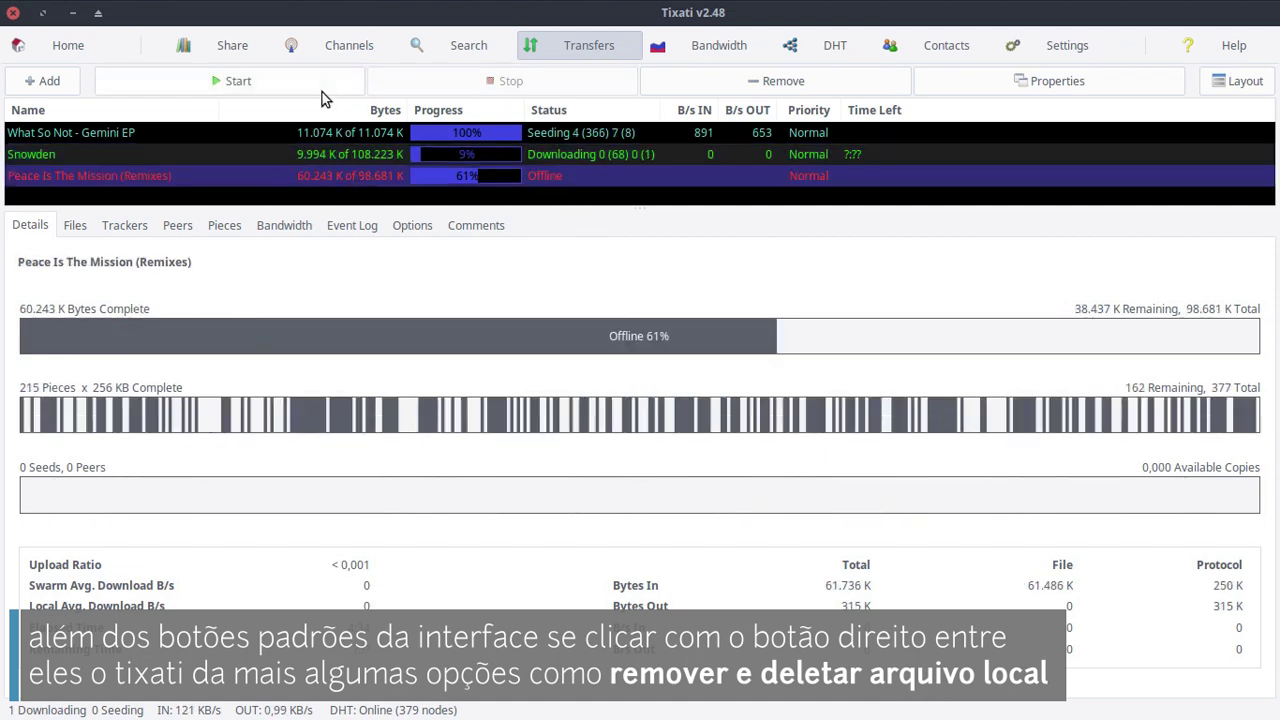
click(322, 86)
Remove the What So Not - Gemini EP transfer from the list without deleting its local files
click(445, 131)
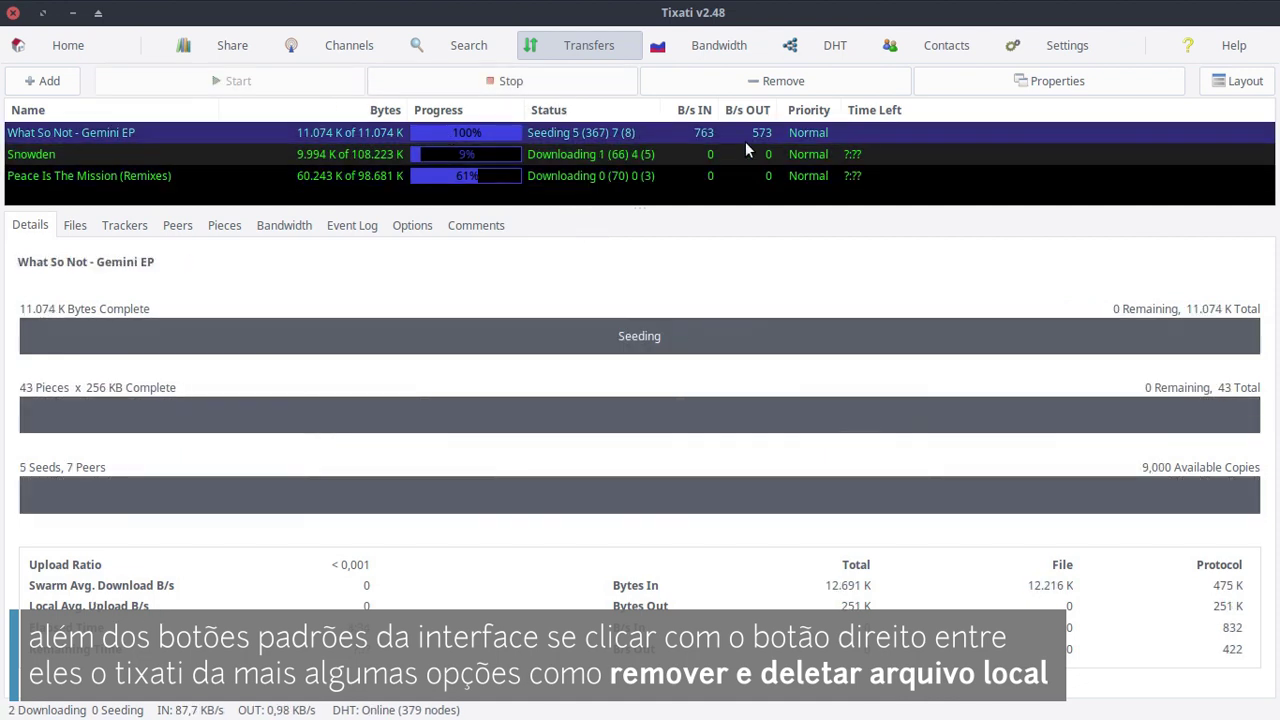
right_click(770, 81)
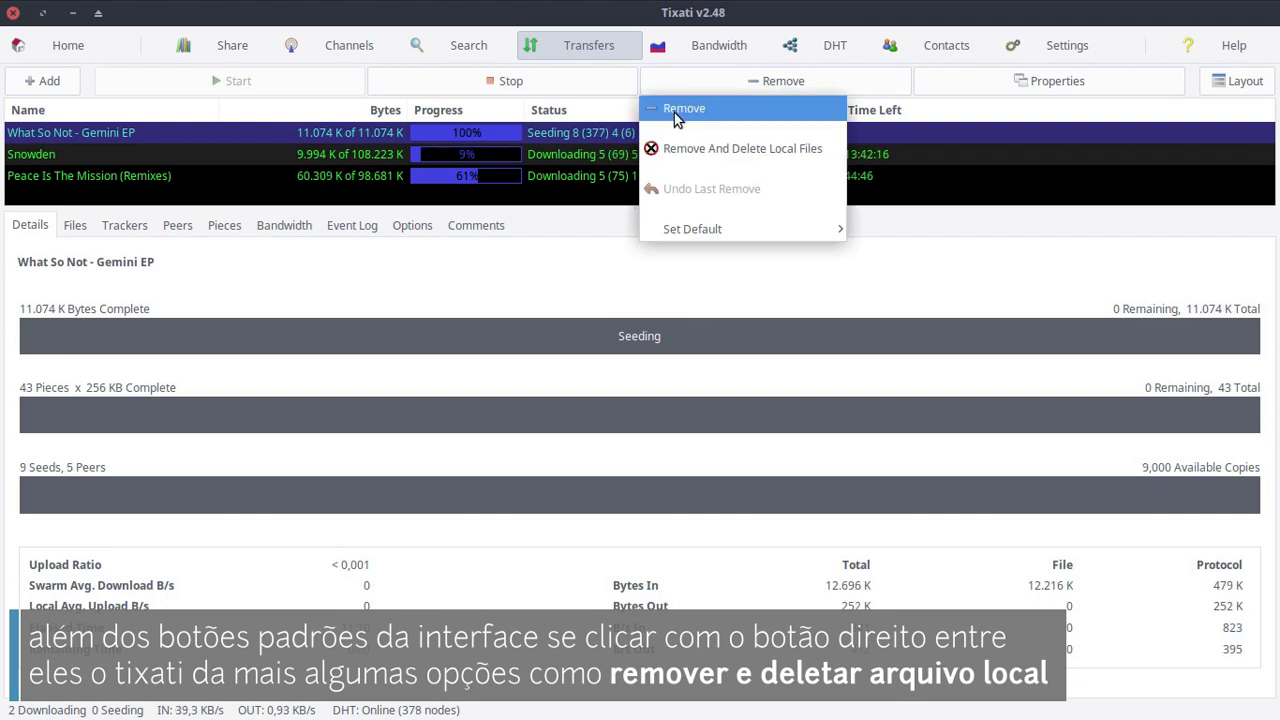
mouse_move(724, 228)
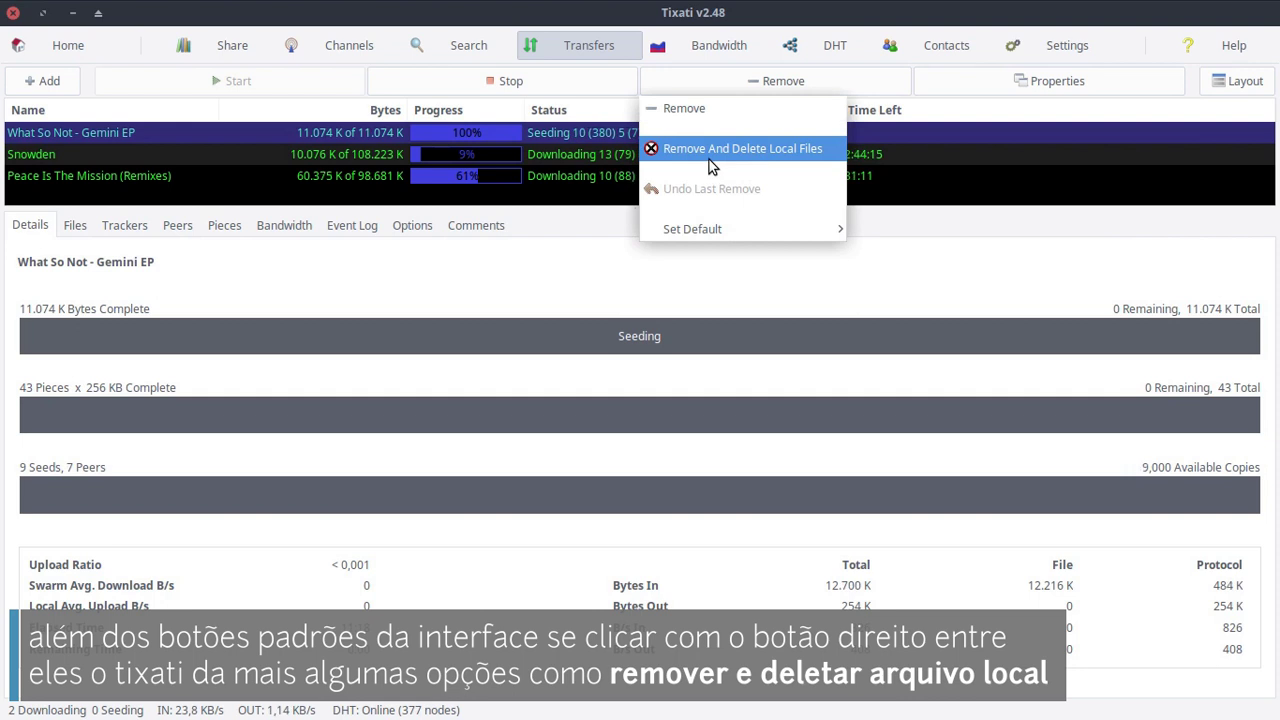
click(728, 117)
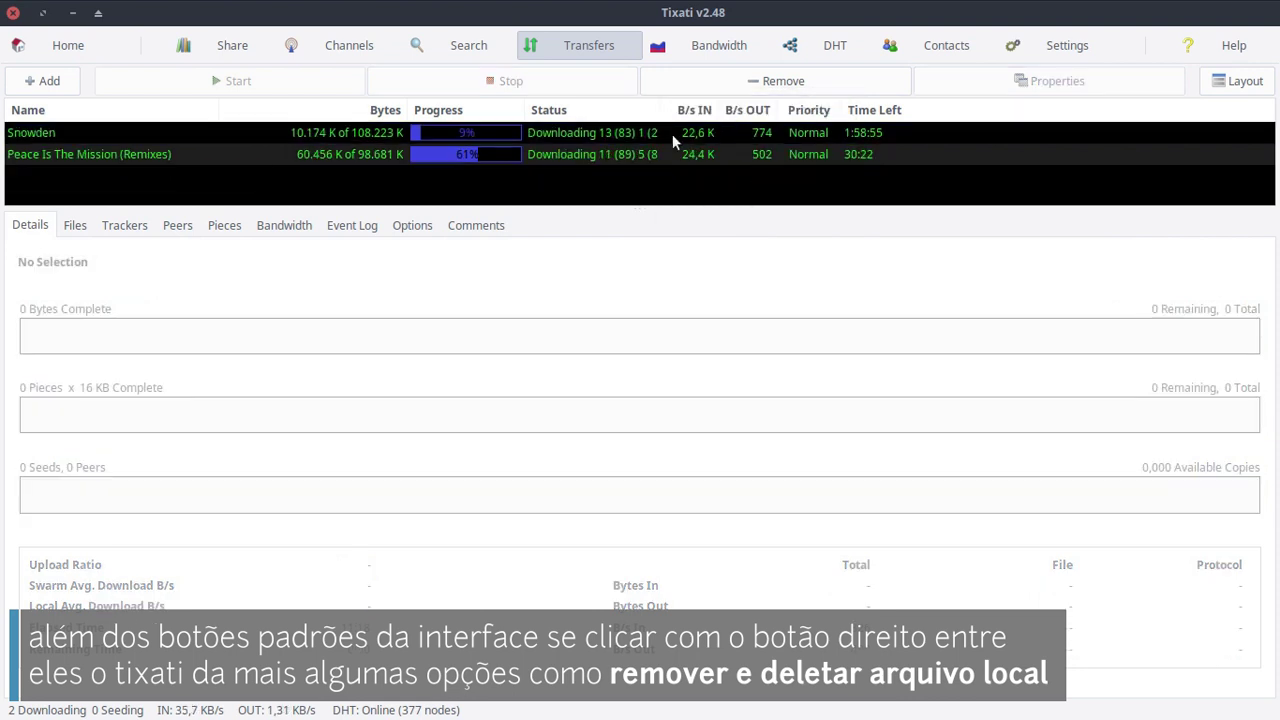
Open the properties of the Snowden transfer in a separate window
click(672, 134)
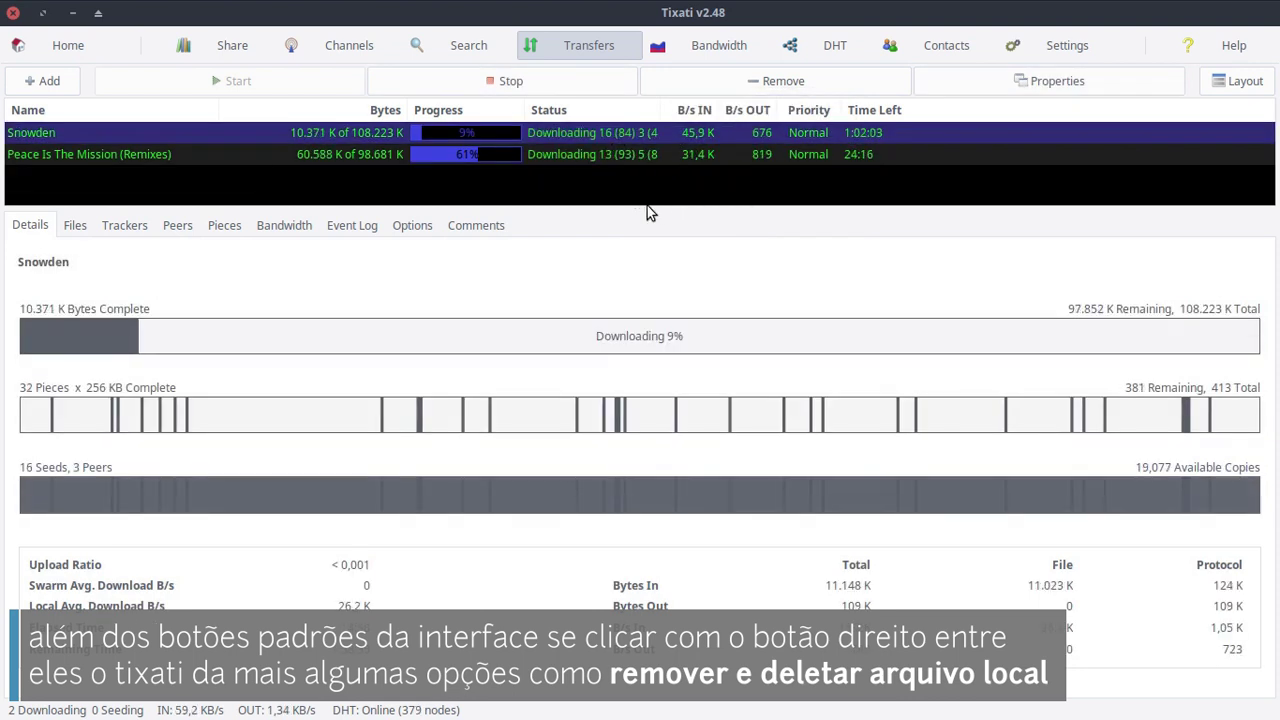
click(975, 84)
drag(907, 176, 855, 128)
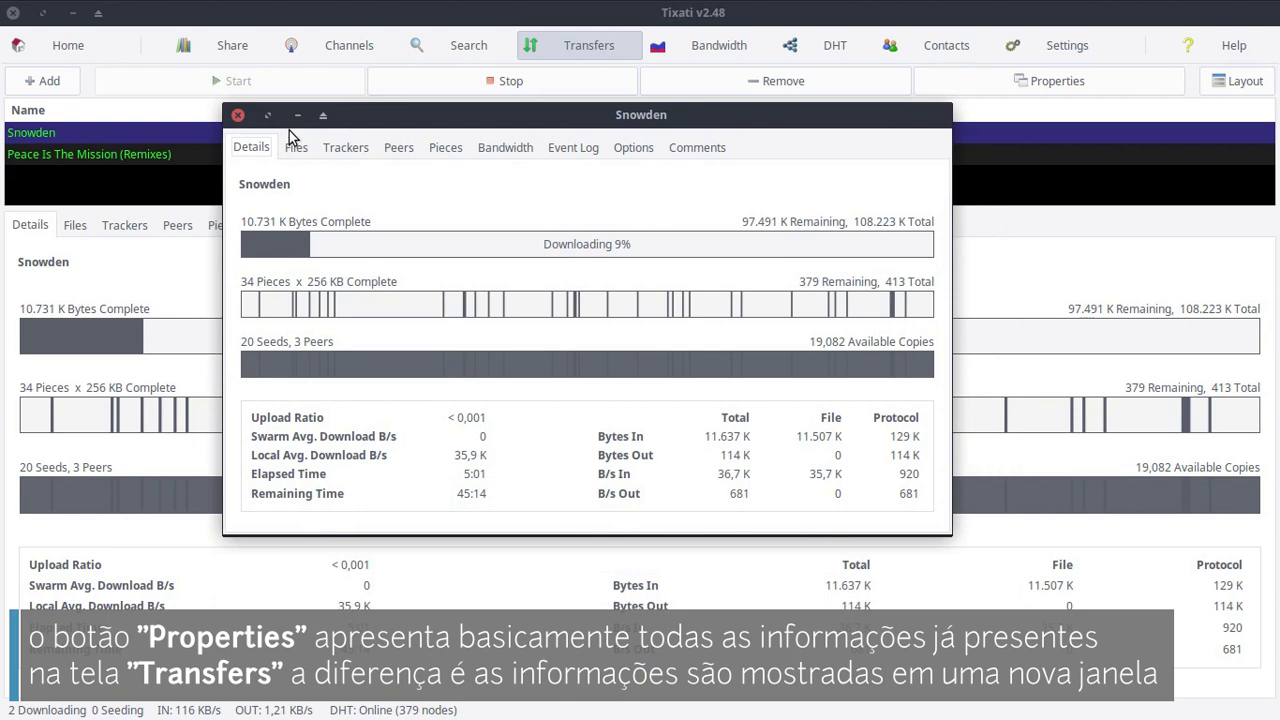
drag(350, 121, 382, 119)
From the Snowden file list, open the folder containing 00_What's-Inside.html and close the file manager again
click(329, 145)
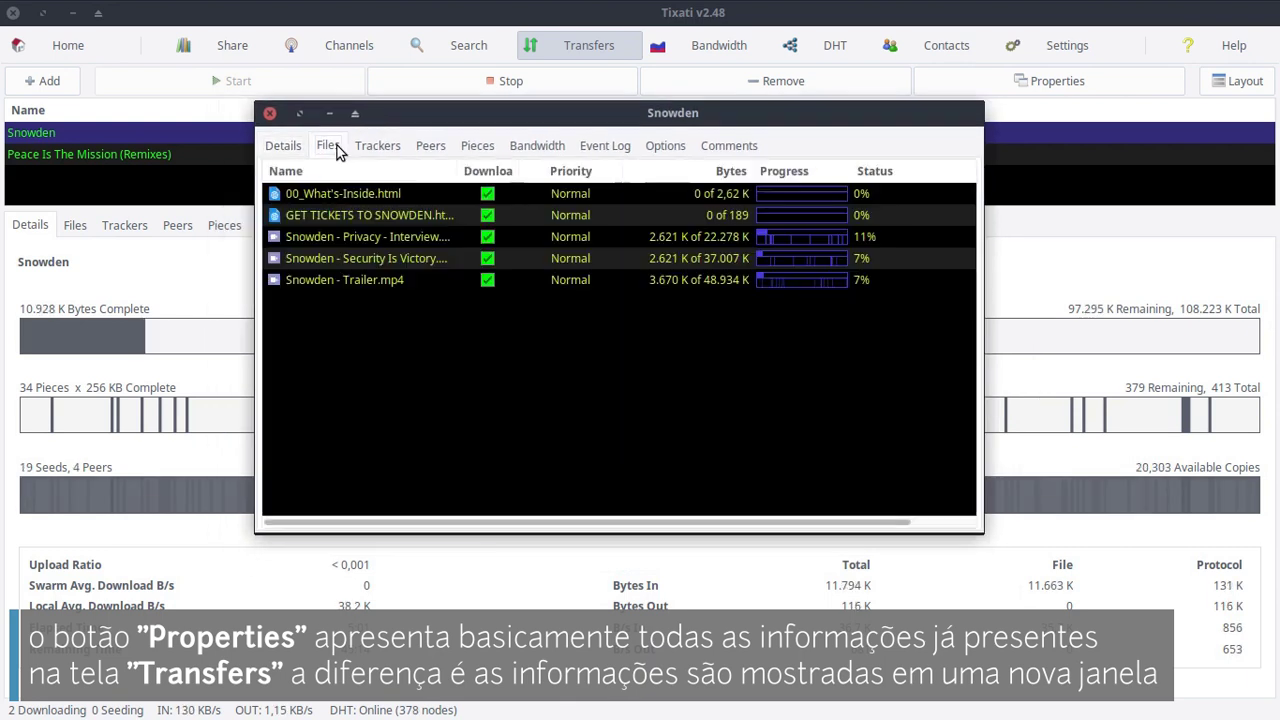
click(366, 194)
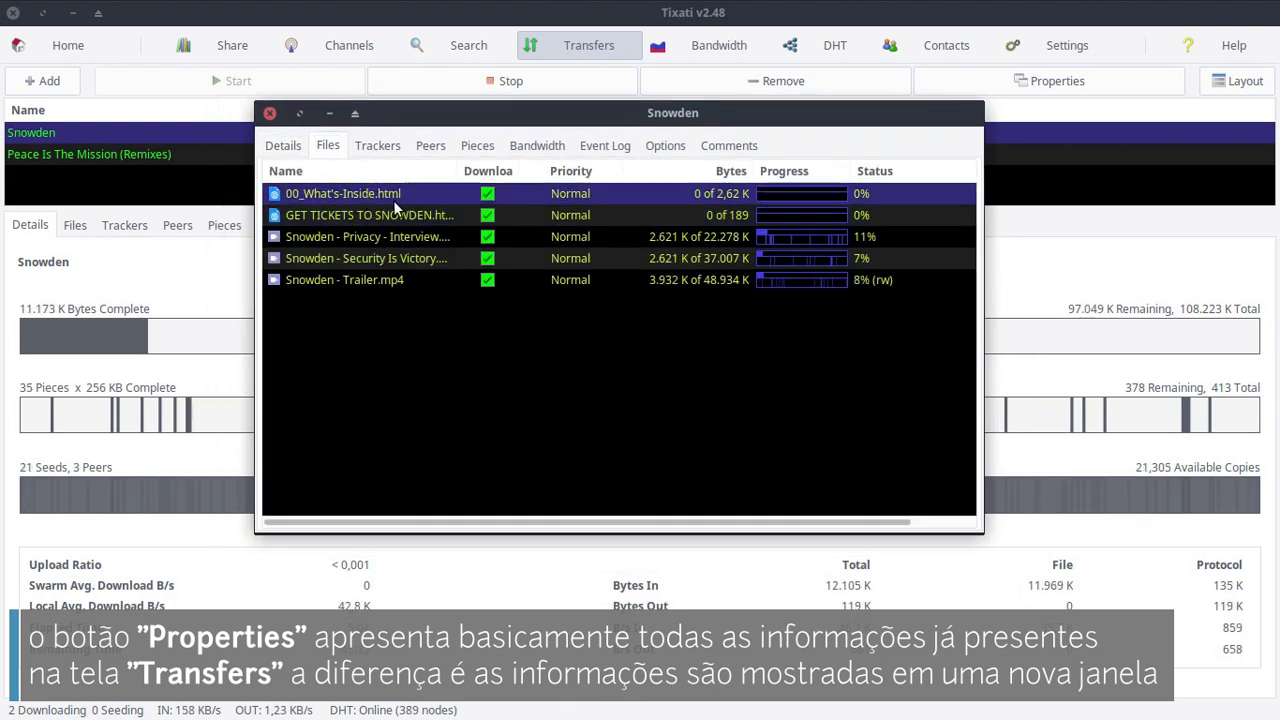
right_click(397, 199)
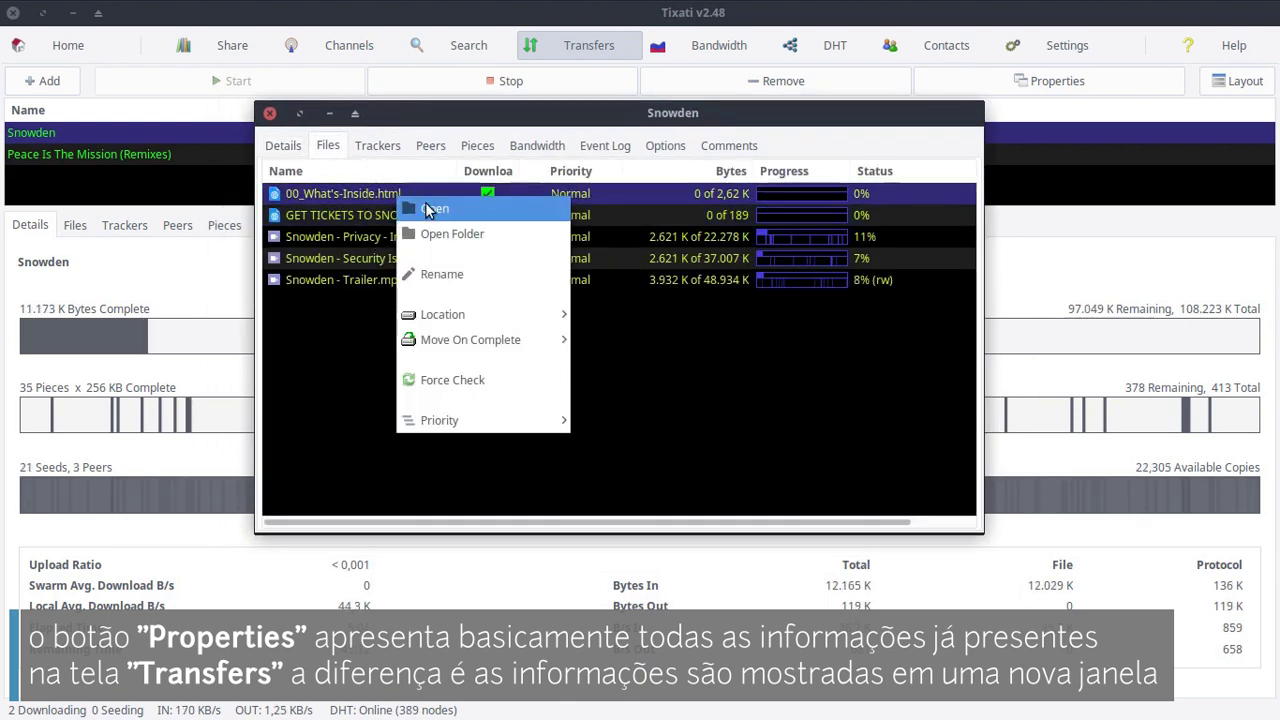
click(465, 245)
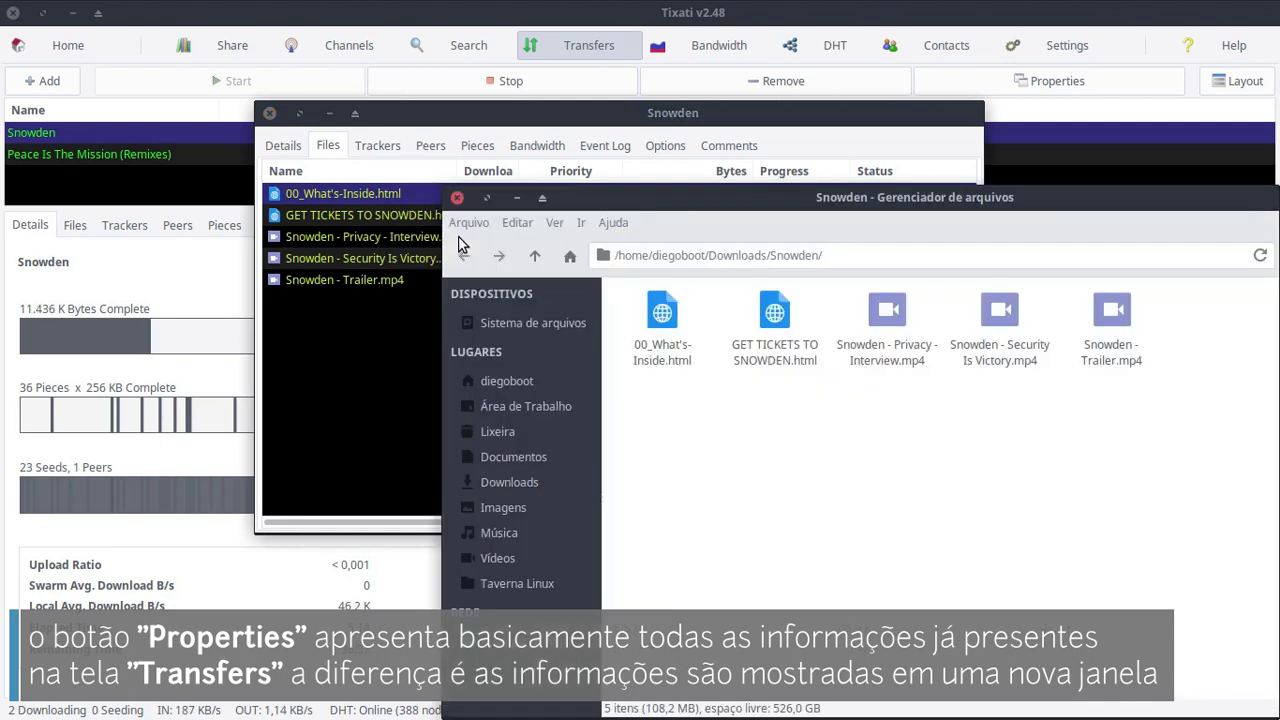
drag(575, 203, 381, 153)
drag(534, 155, 492, 115)
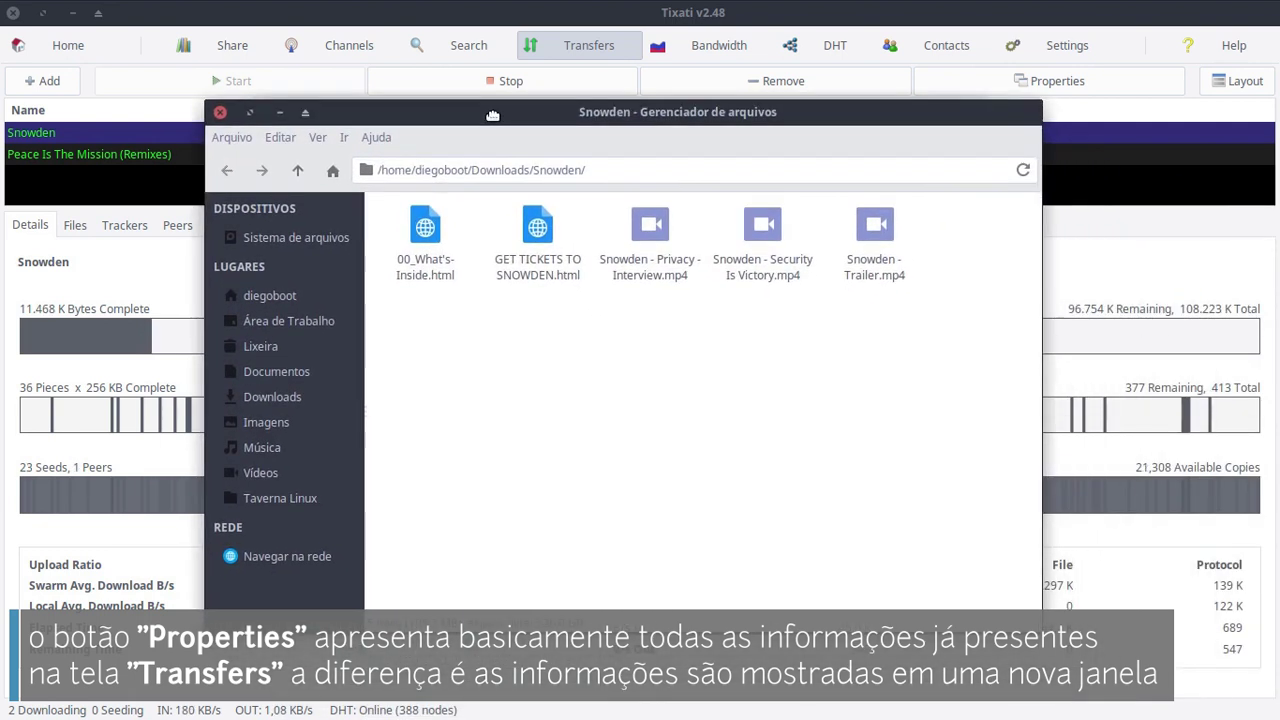
click(220, 113)
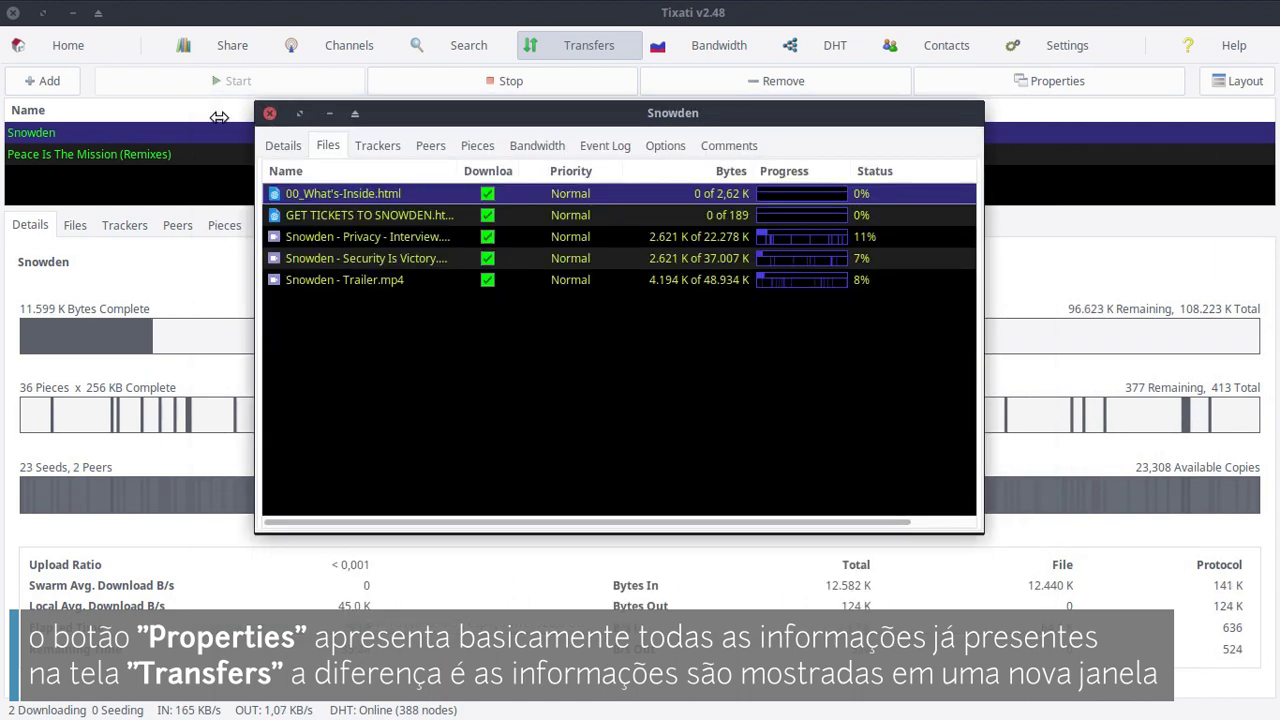
Start renaming GET TICKETS TO SNOWDEN.html from the transfer's file list and cancel the rename
right_click(345, 216)
click(430, 290)
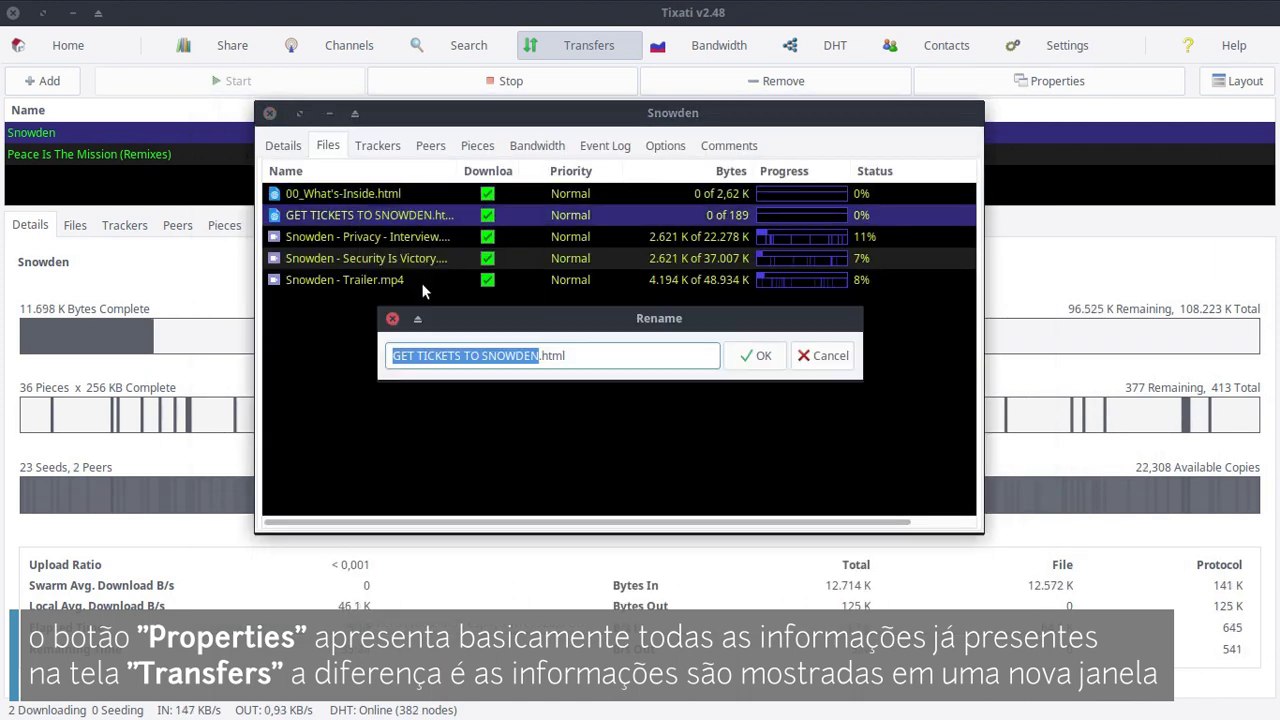
drag(513, 318, 505, 267)
click(500, 305)
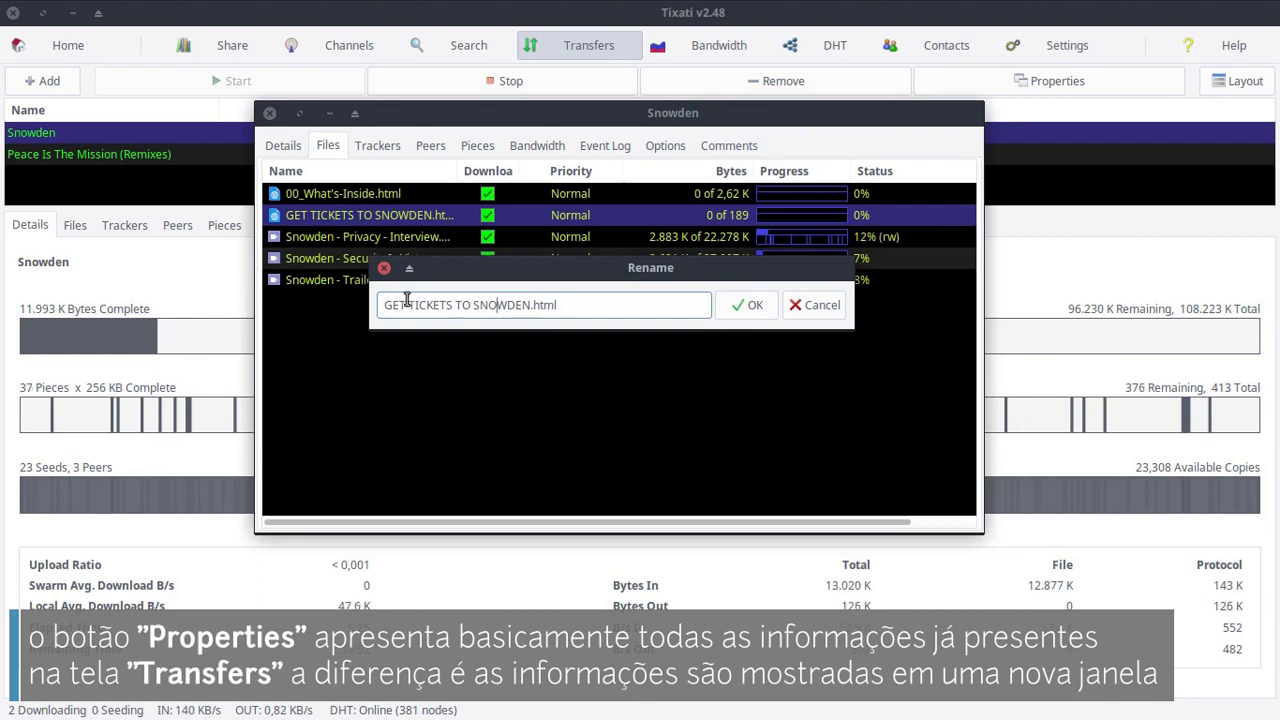
drag(383, 305, 458, 308)
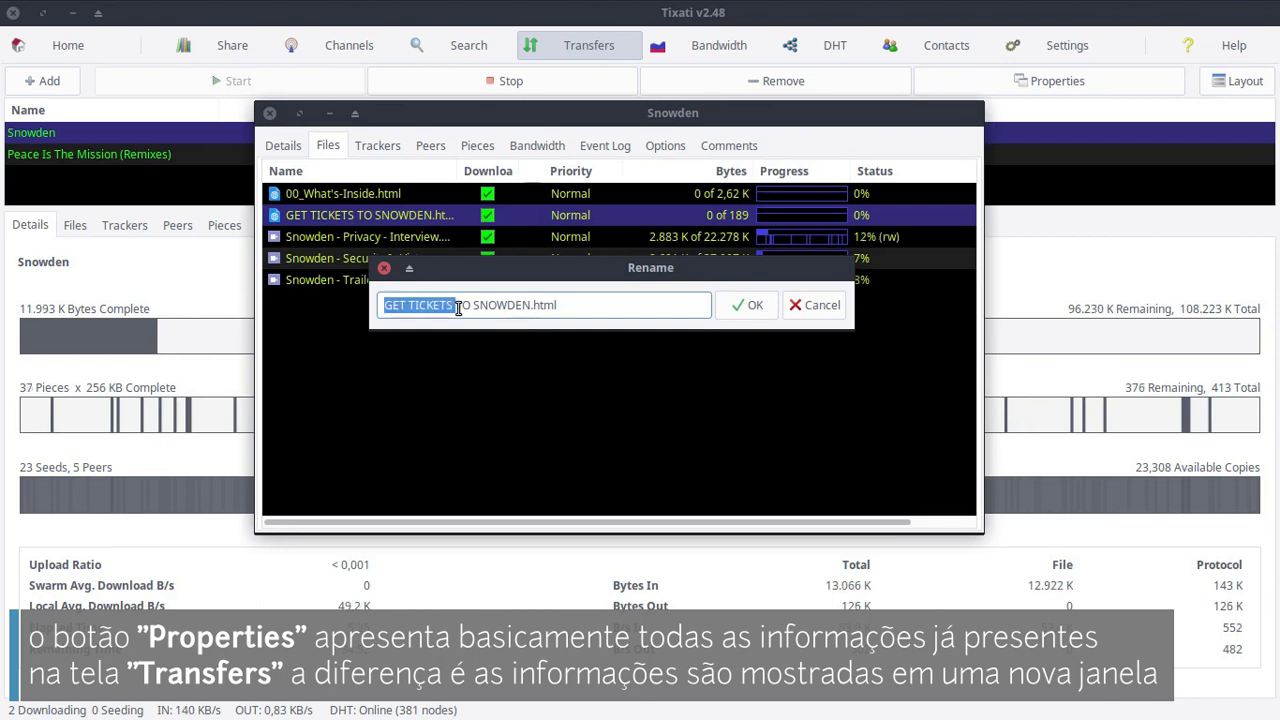
click(615, 305)
click(806, 310)
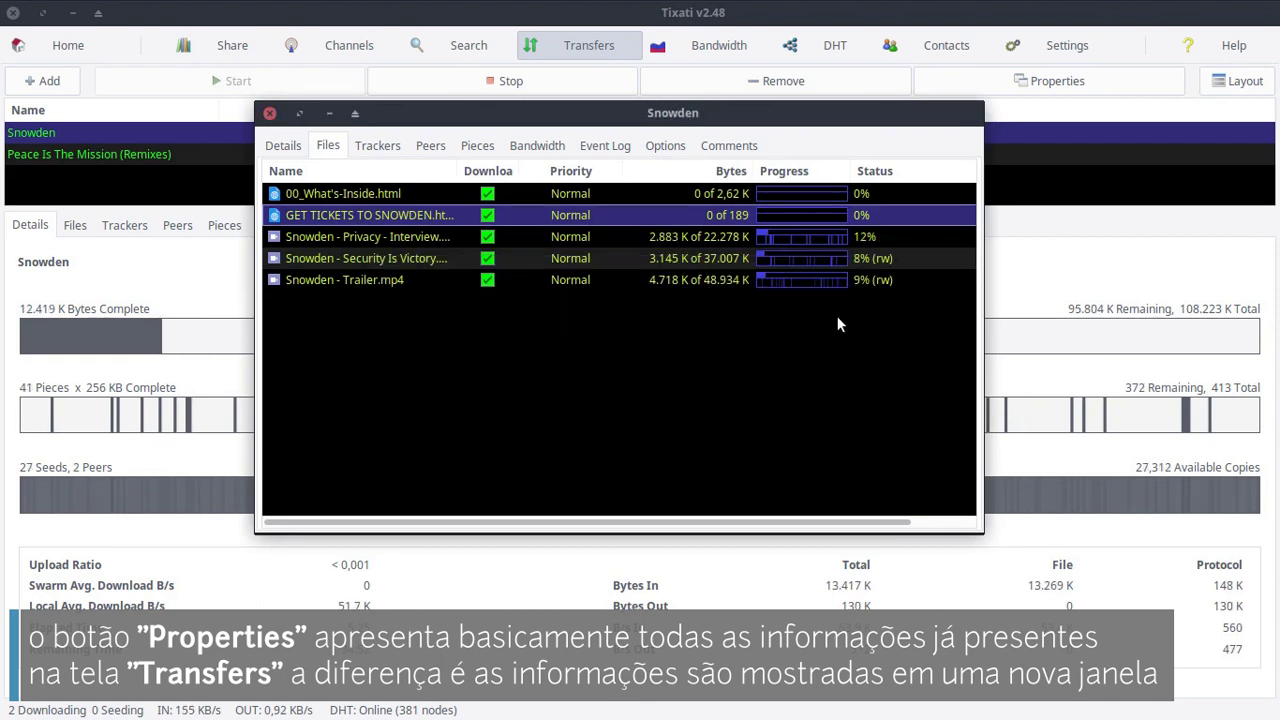
Examine the location and priority options available for GET TICKETS TO SNOWDEN.html without changing any of them
right_click(403, 218)
mouse_move(449, 331)
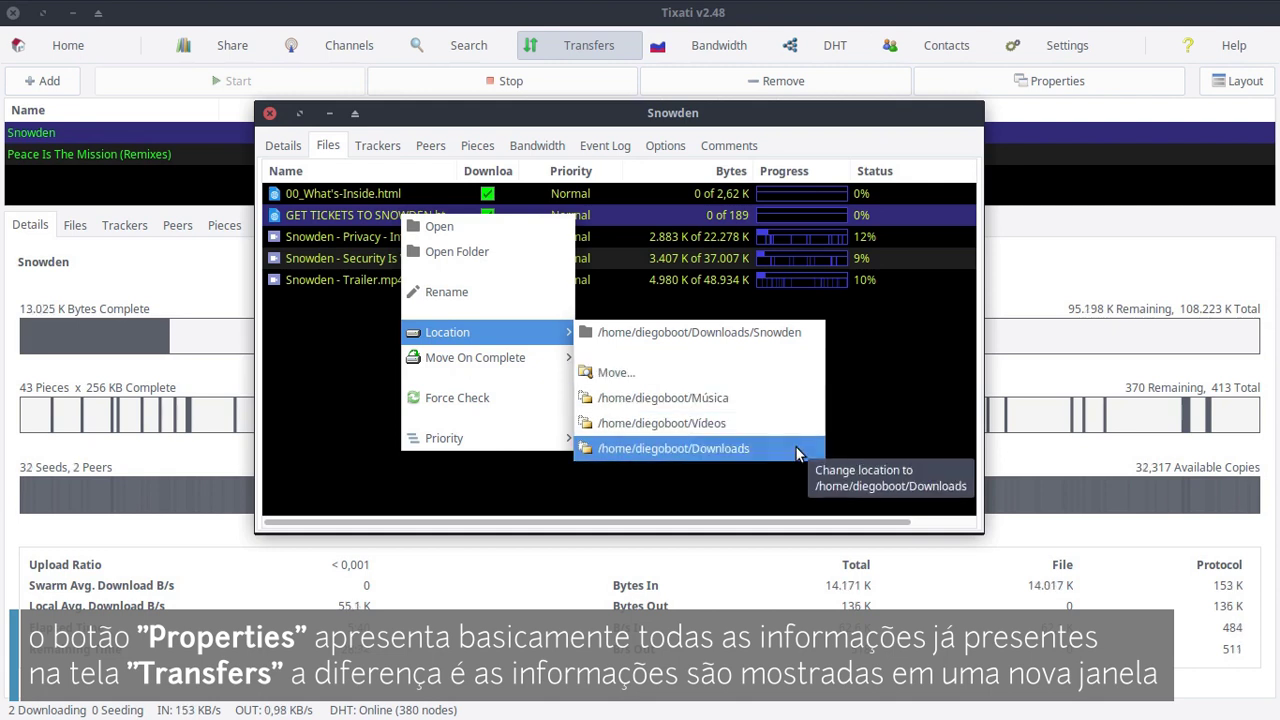
mouse_move(495, 368)
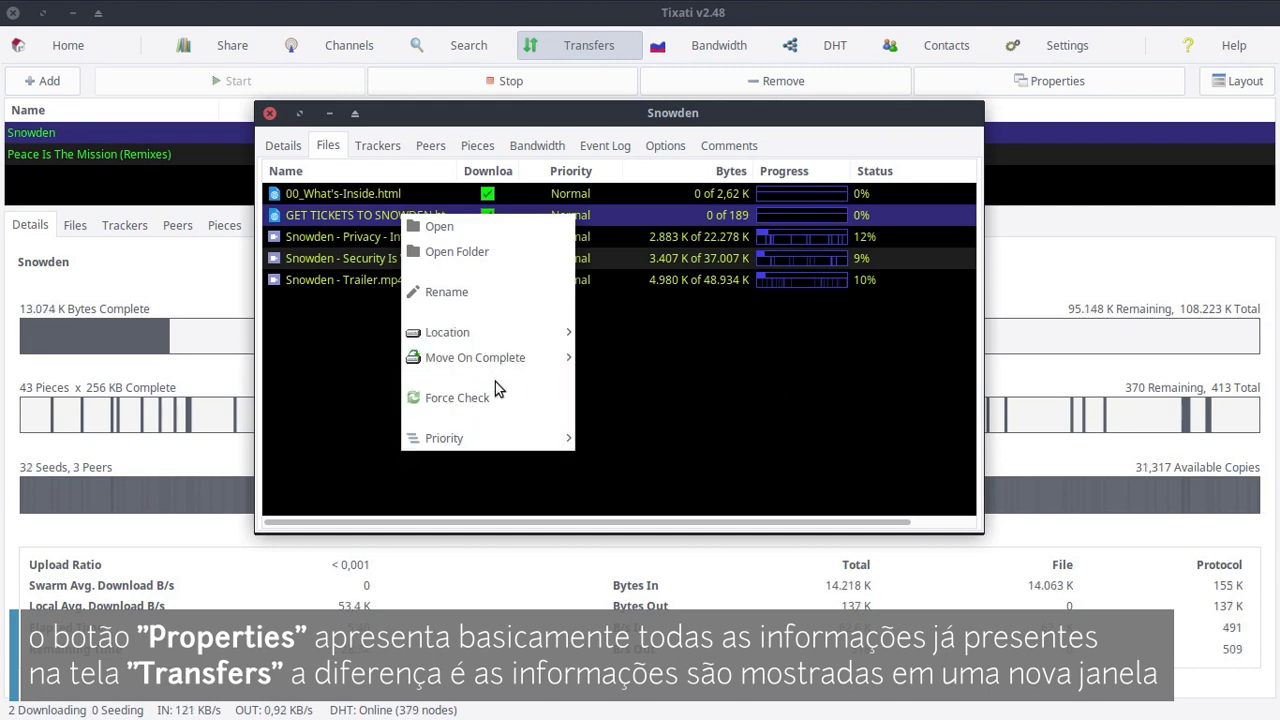
mouse_move(538, 439)
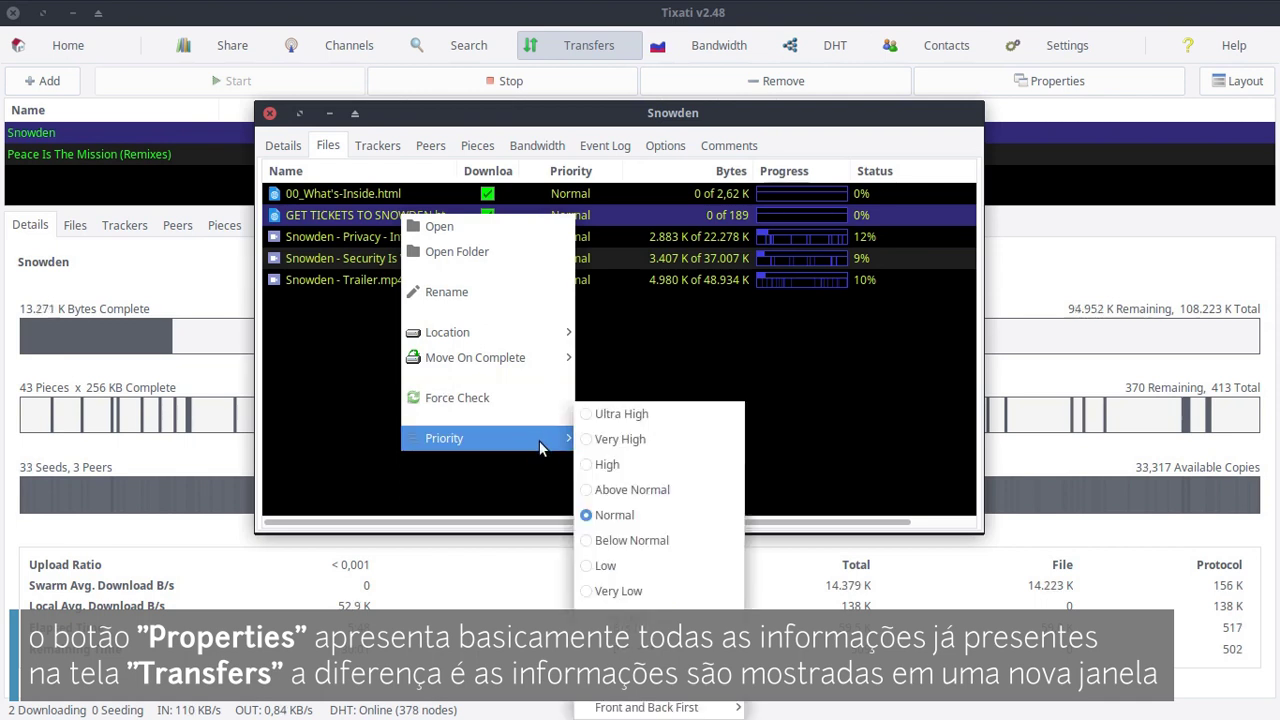
click(654, 385)
Review the trackers, peers and pieces of the Snowden transfer in its properties window
click(370, 150)
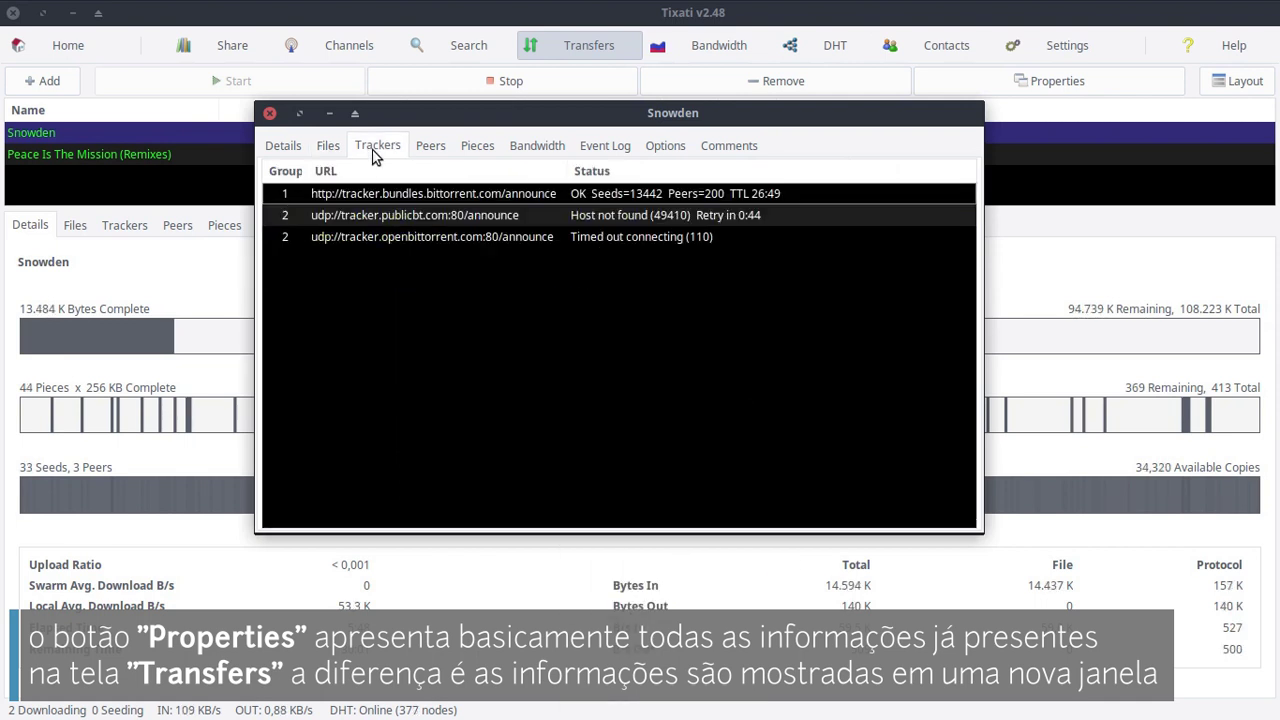
click(422, 146)
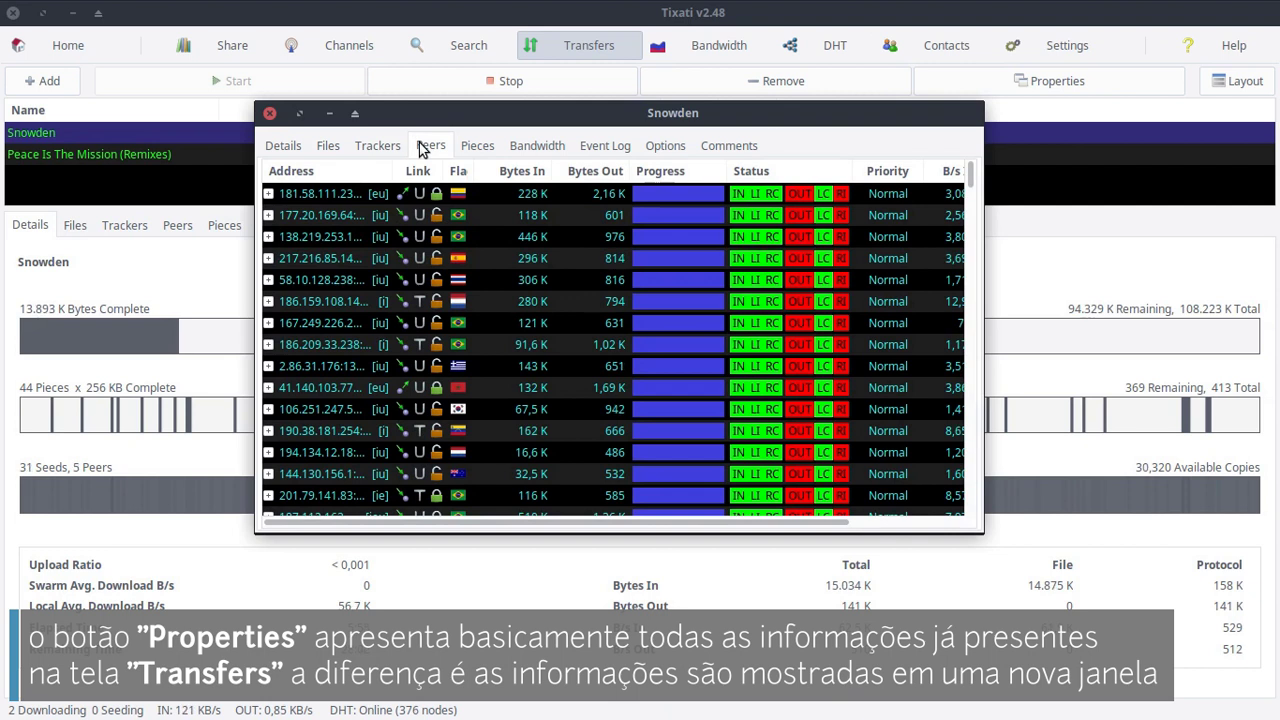
click(481, 151)
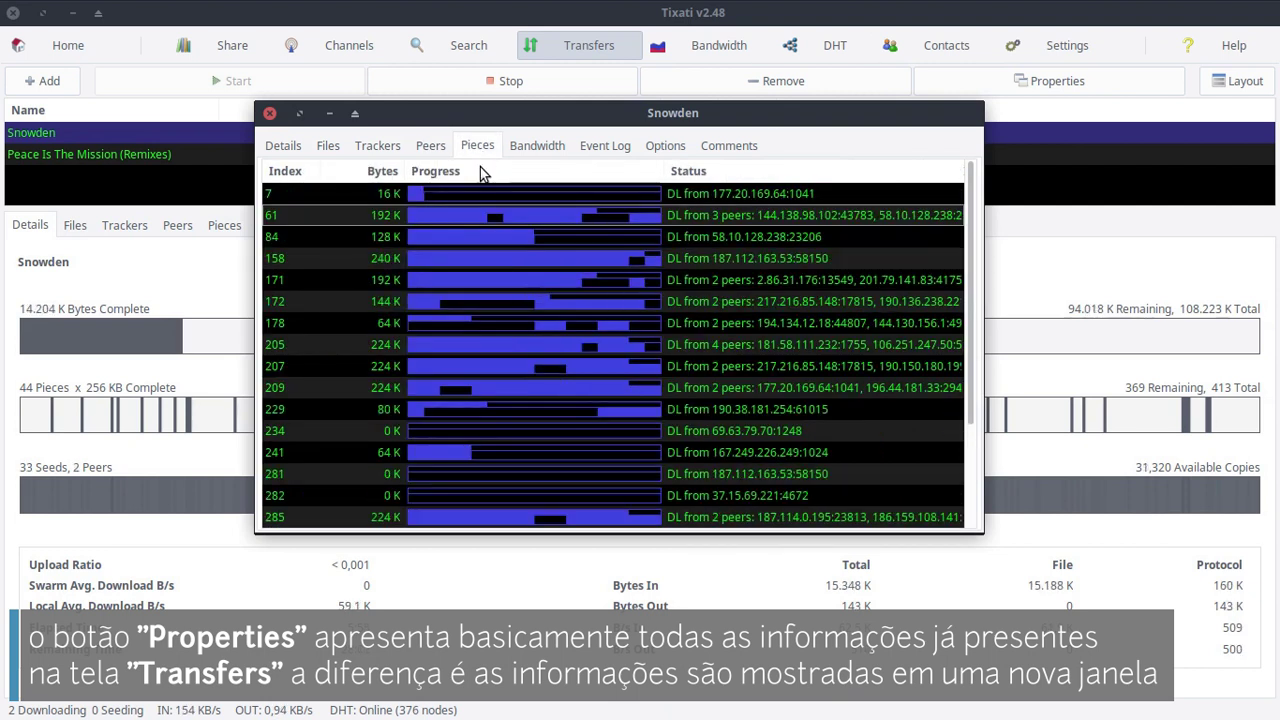